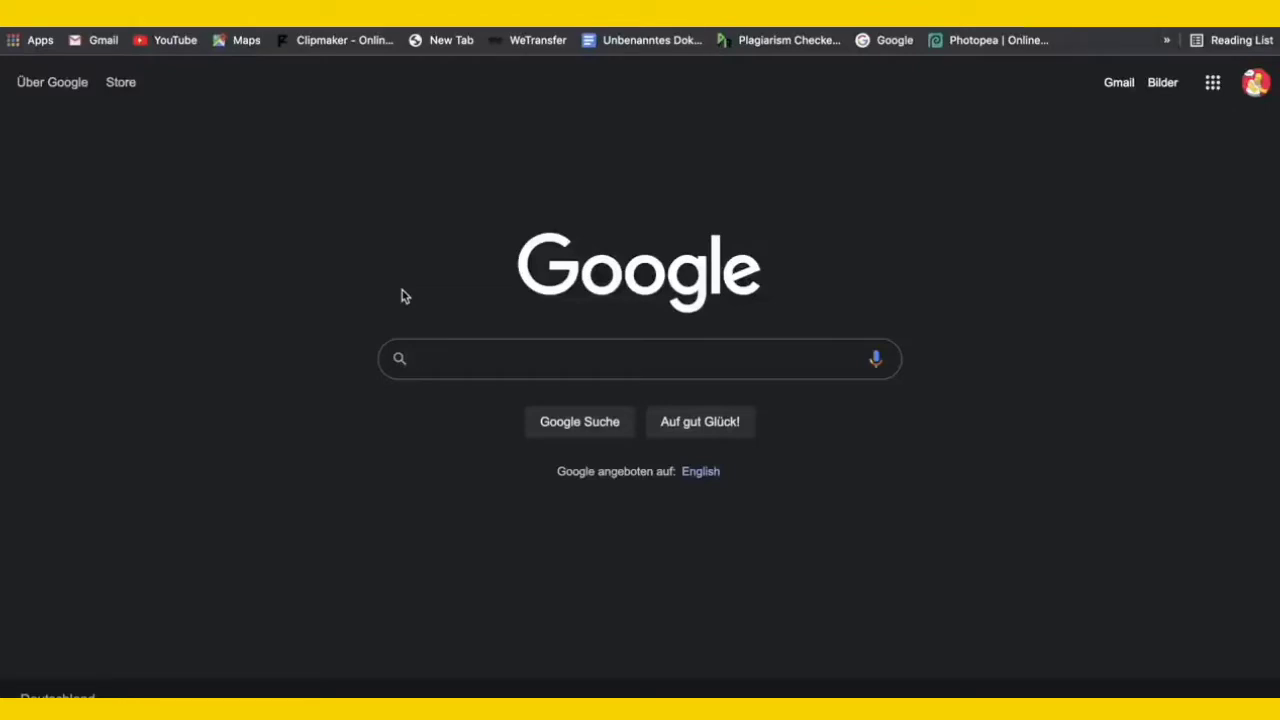
- Search Google for "free blender model for free" and open the Free3D page of free Blender models
type("free")
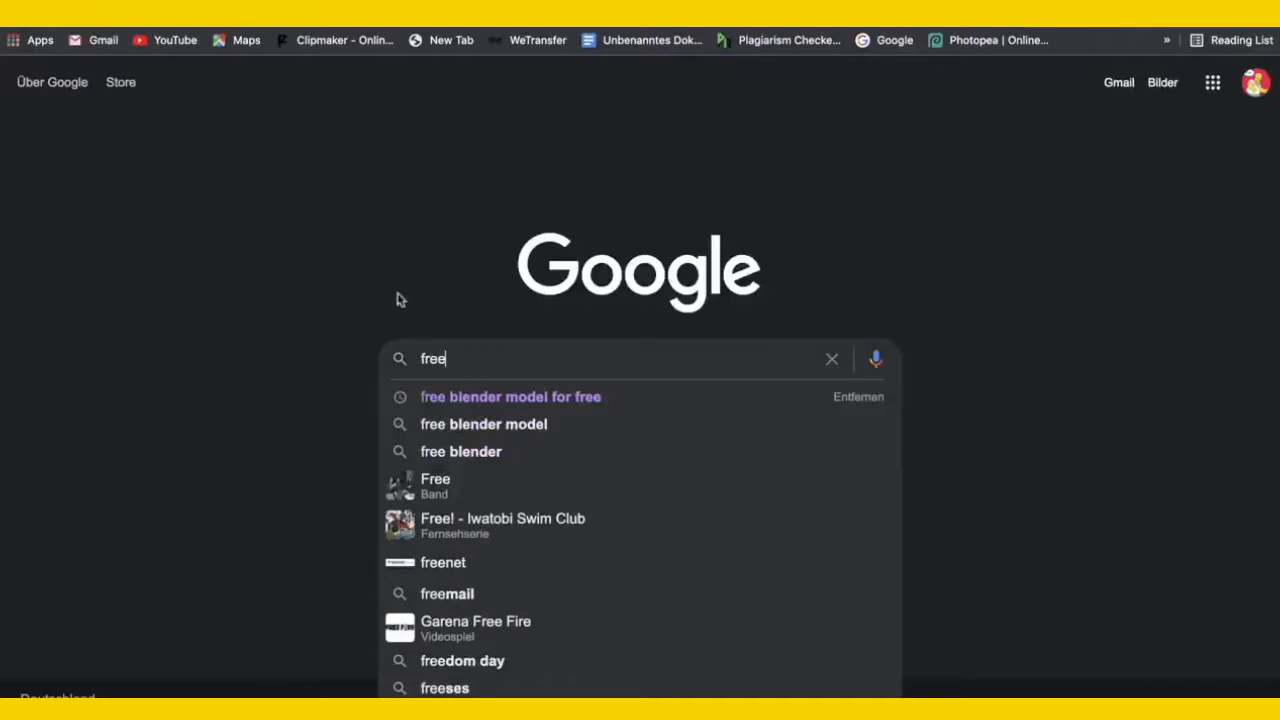
left_click(572, 396)
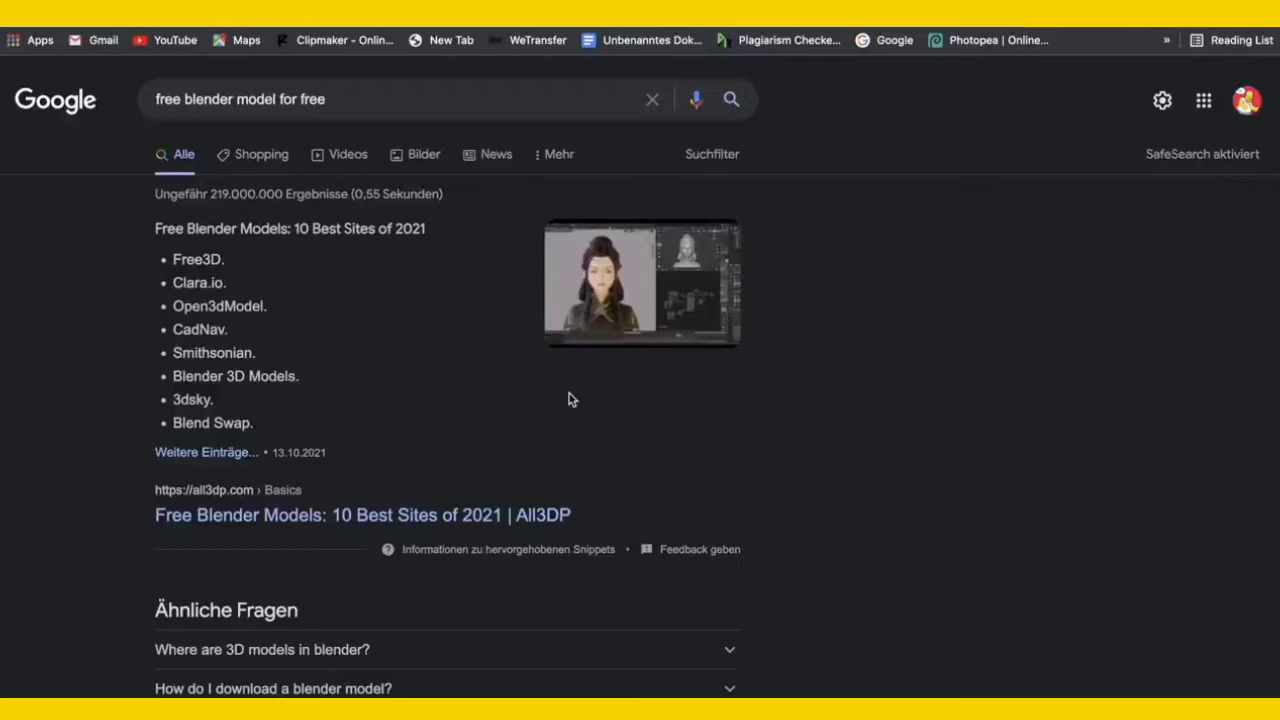
scroll(569, 400, "down", 3)
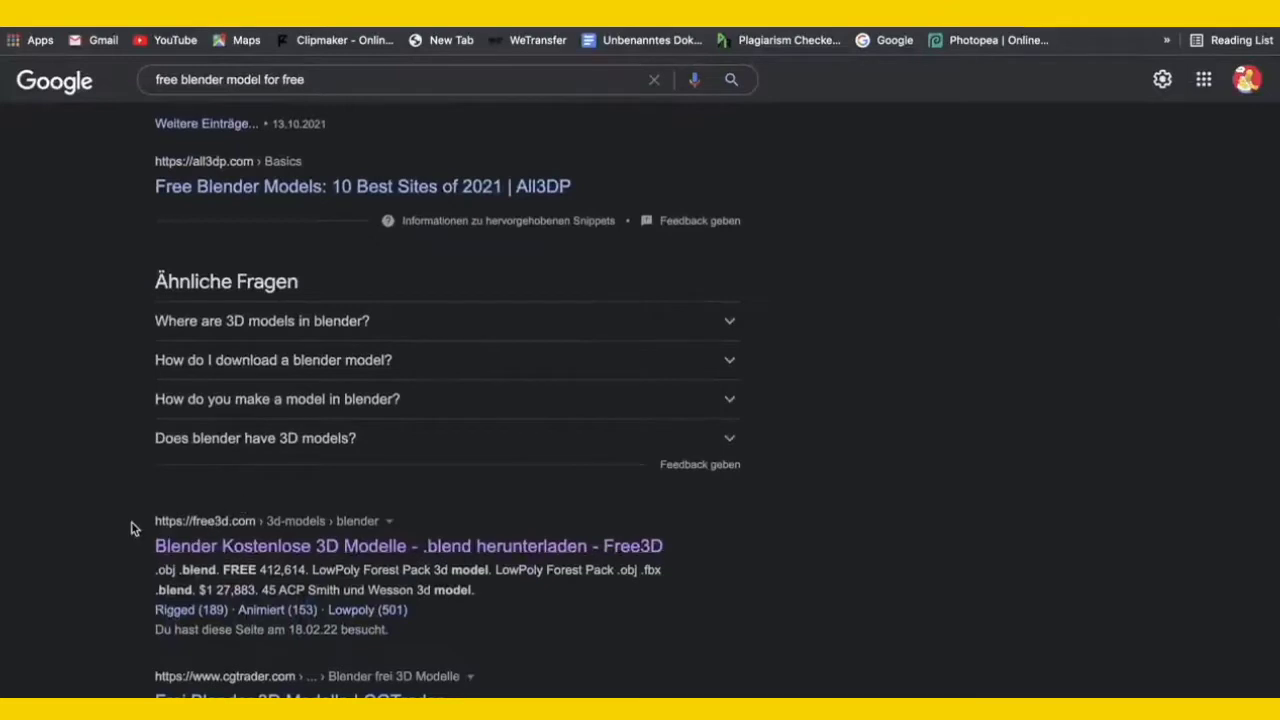
left_click(197, 549)
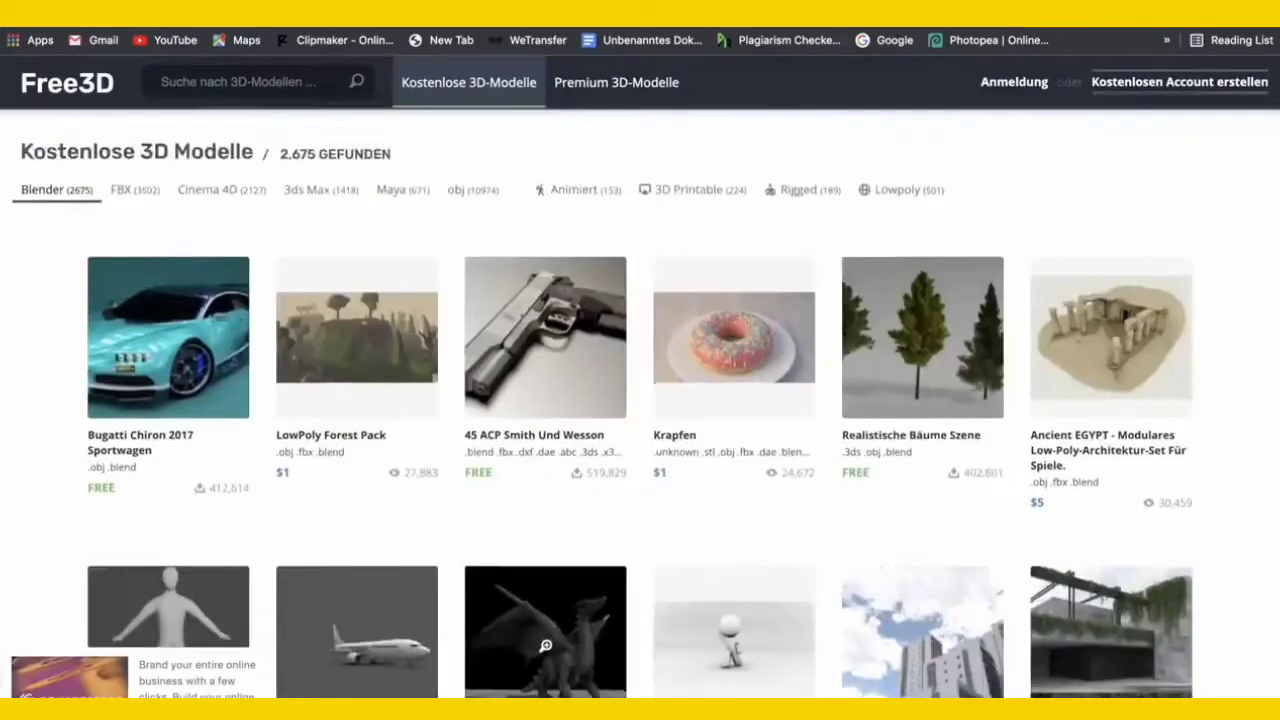
- Browse the Free3D catalogue of free Blender models for a suitable human character
scroll(545, 645, "down", 6)
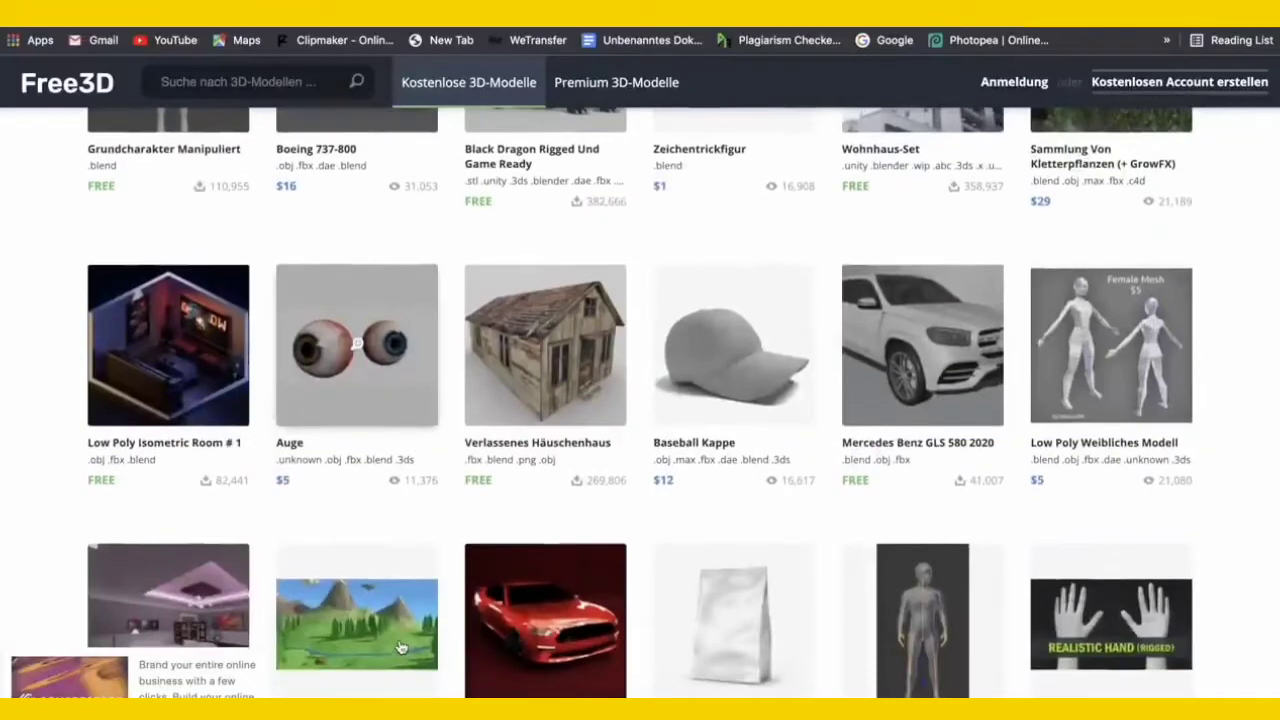
scroll(784, 620, "up", 3)
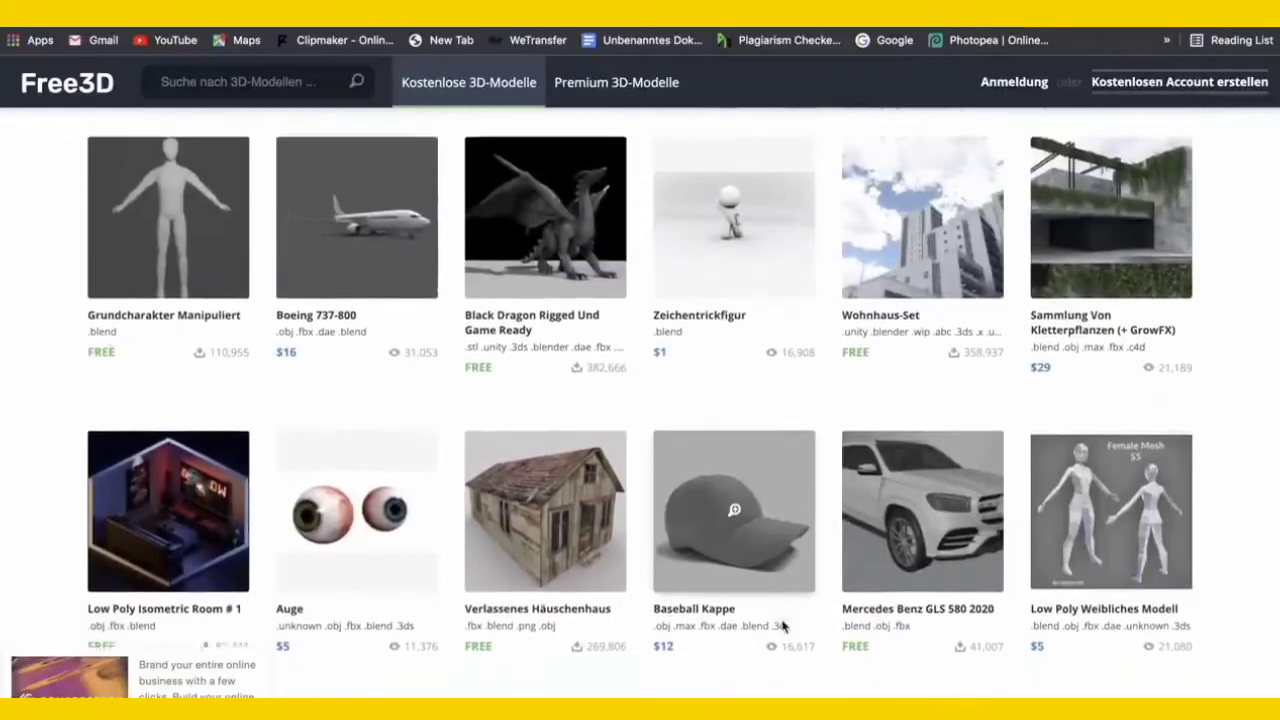
scroll(306, 443, "up", 2)
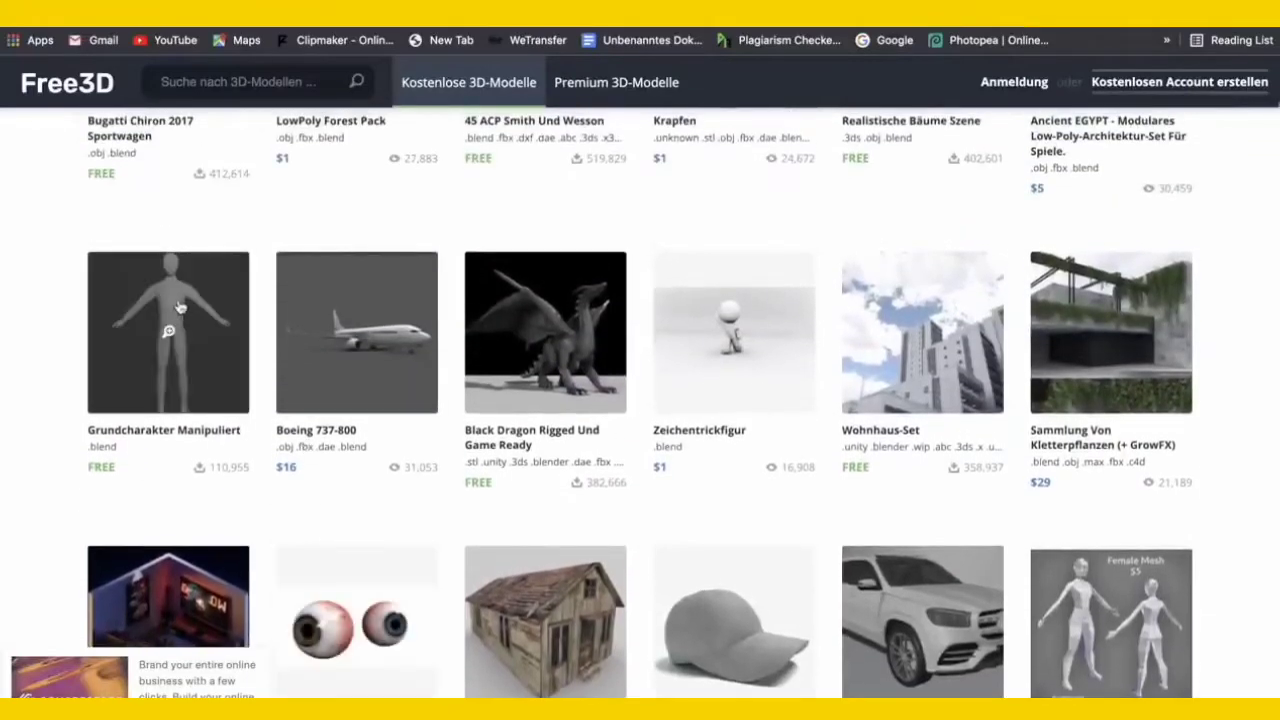
scroll(185, 330, "down", 6)
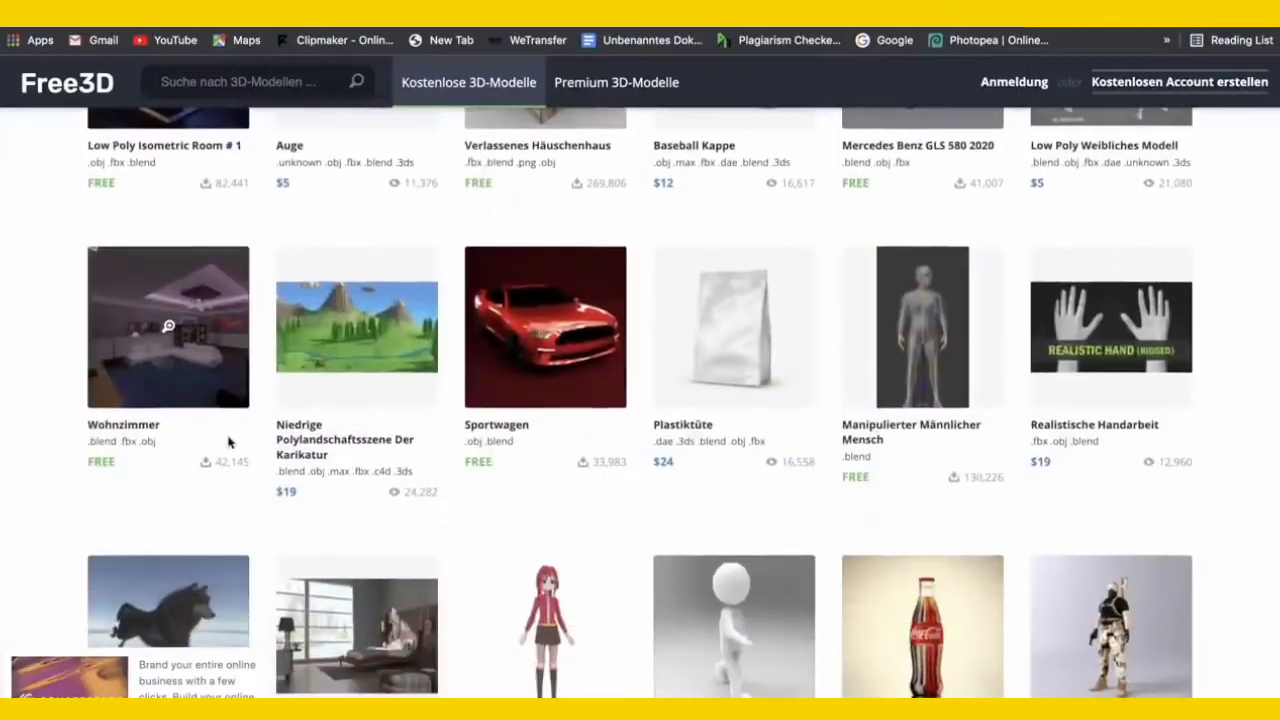
scroll(228, 442, "down", 4)
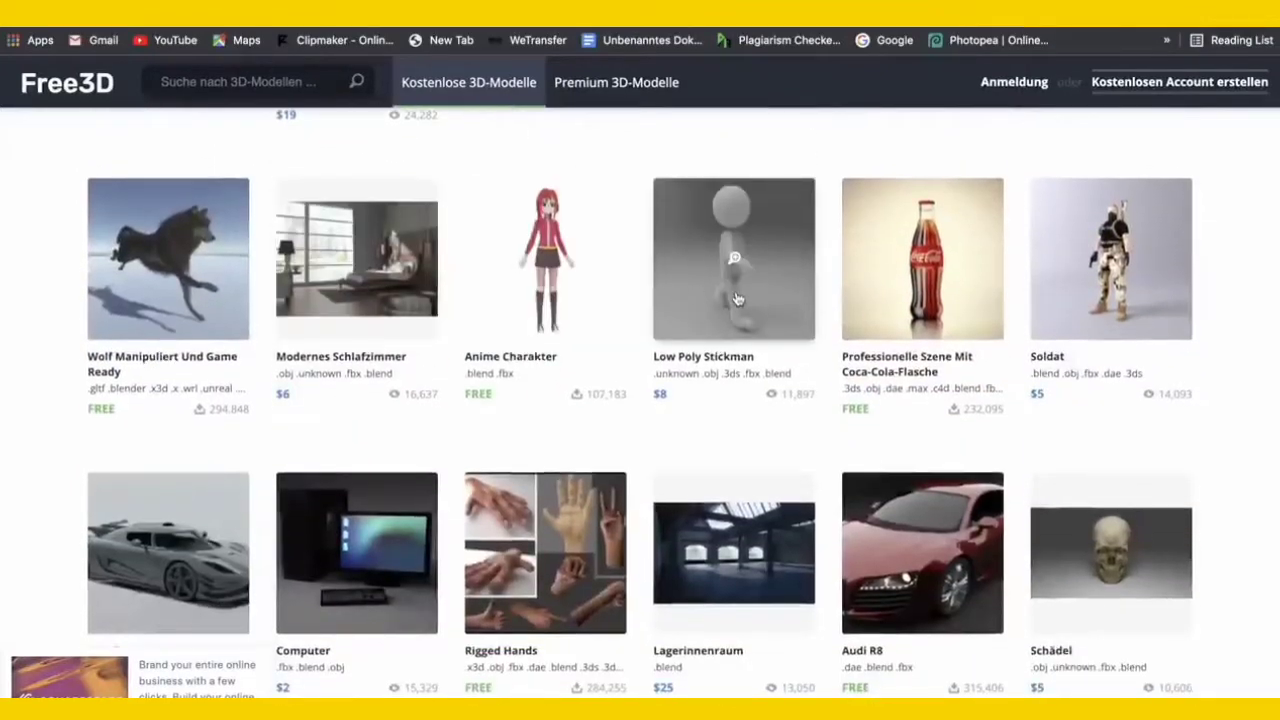
scroll(736, 299, "down", 10)
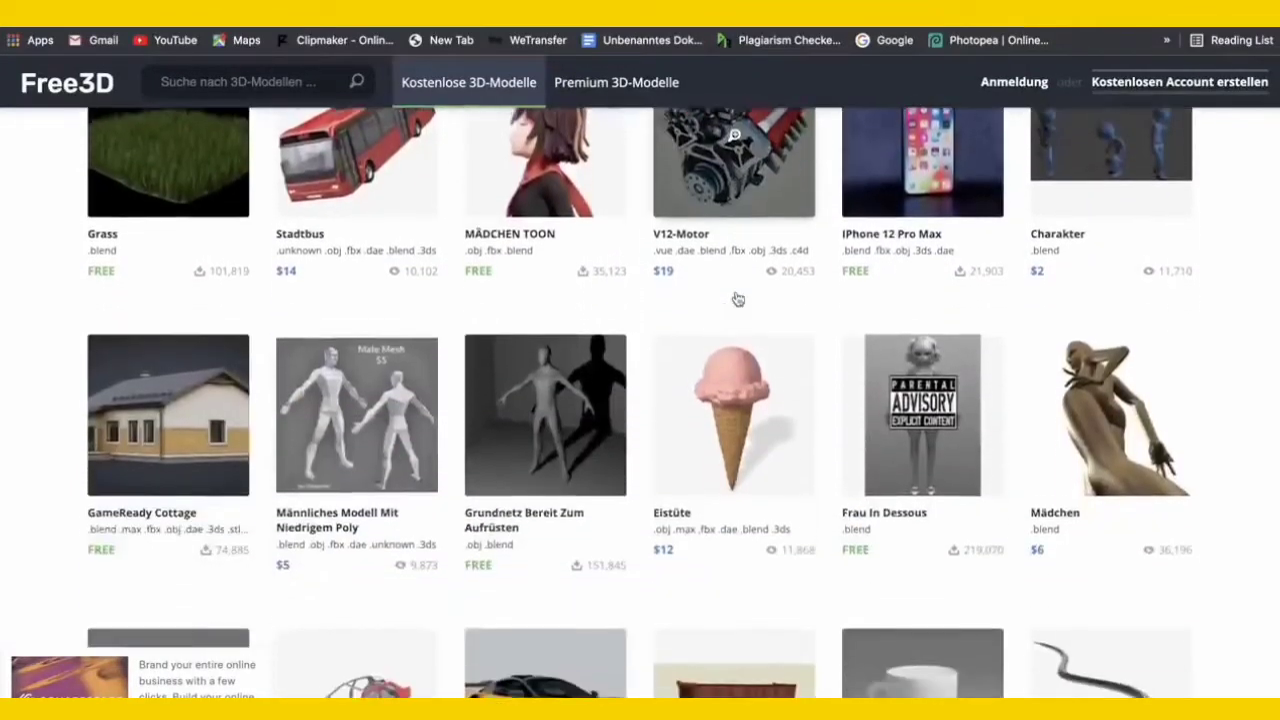
scroll(736, 299, "down", 4)
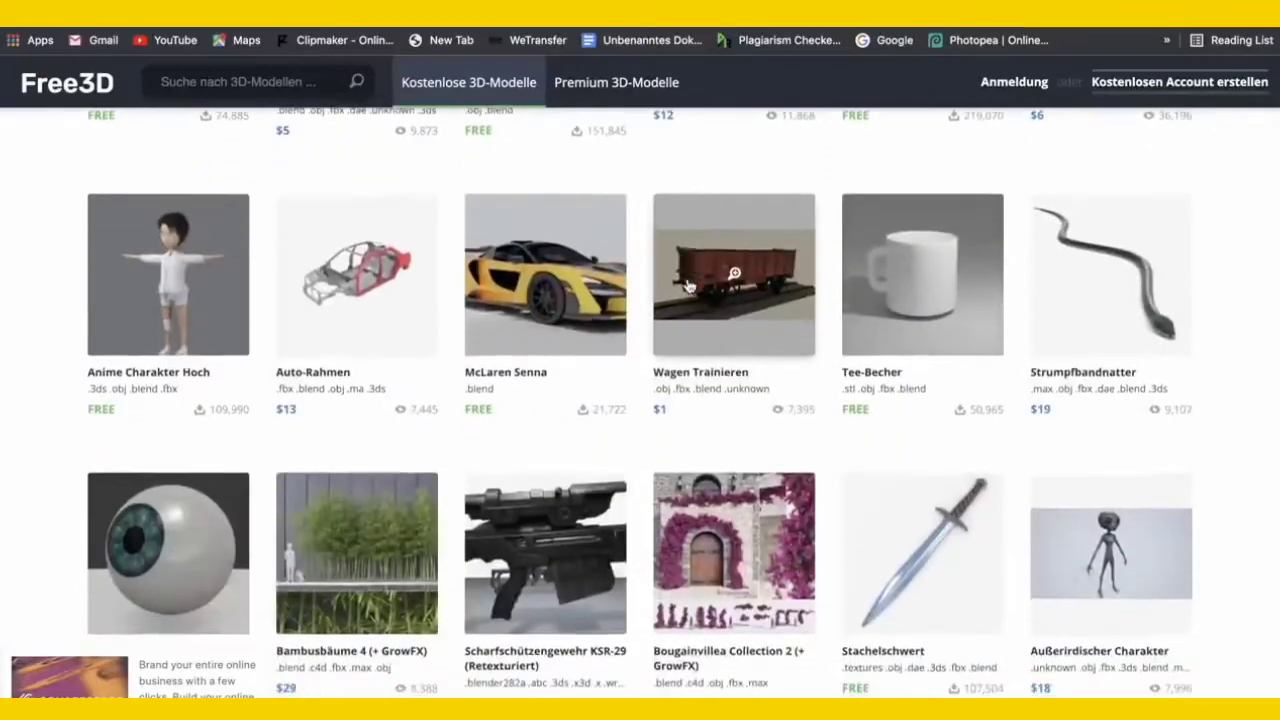
scroll(688, 287, "up", 6)
scroll(646, 457, "down", 1)
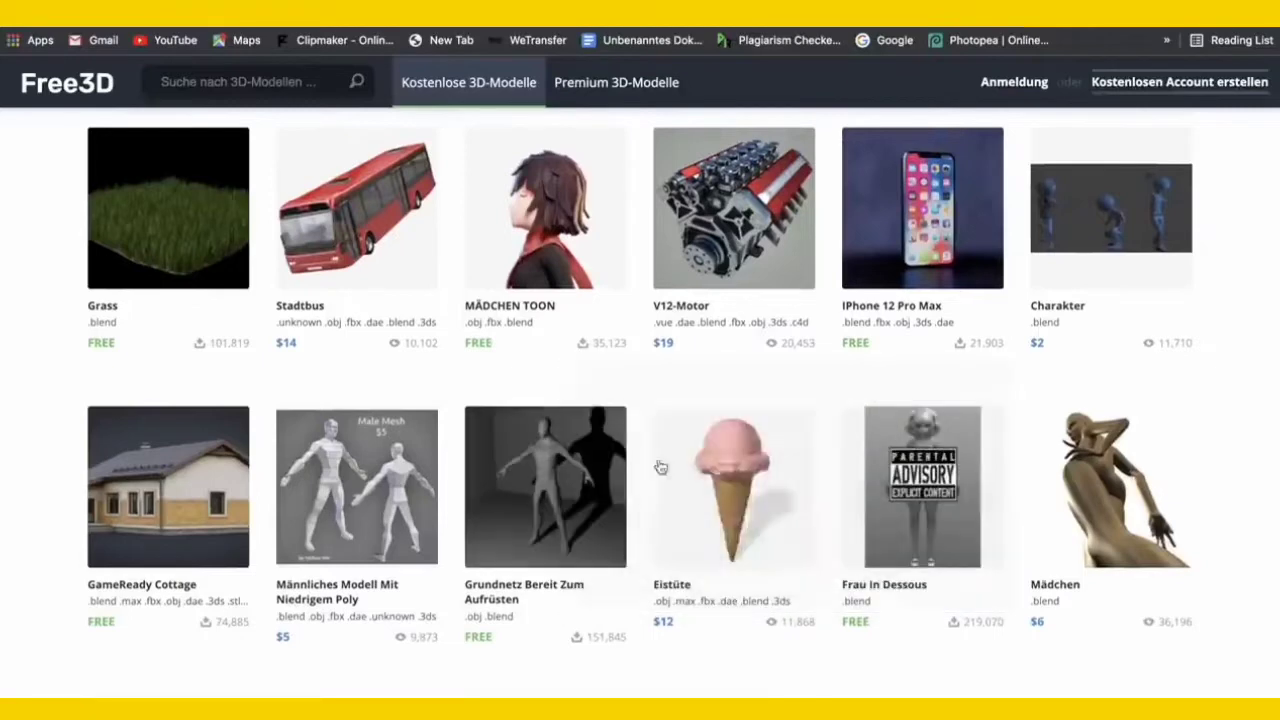
- Open the free "Grundnetz Bereit Zum Aufrüsten" model and view its side and front preview images
left_click(582, 463)
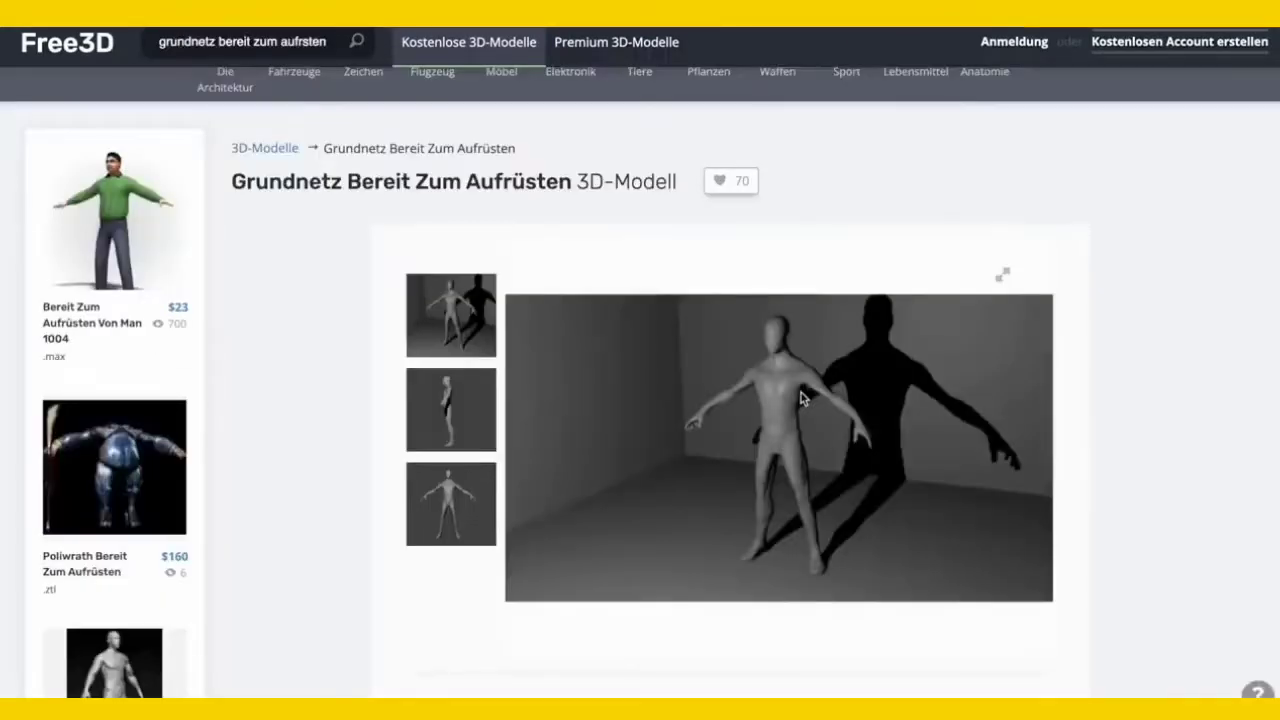
left_click(466, 385)
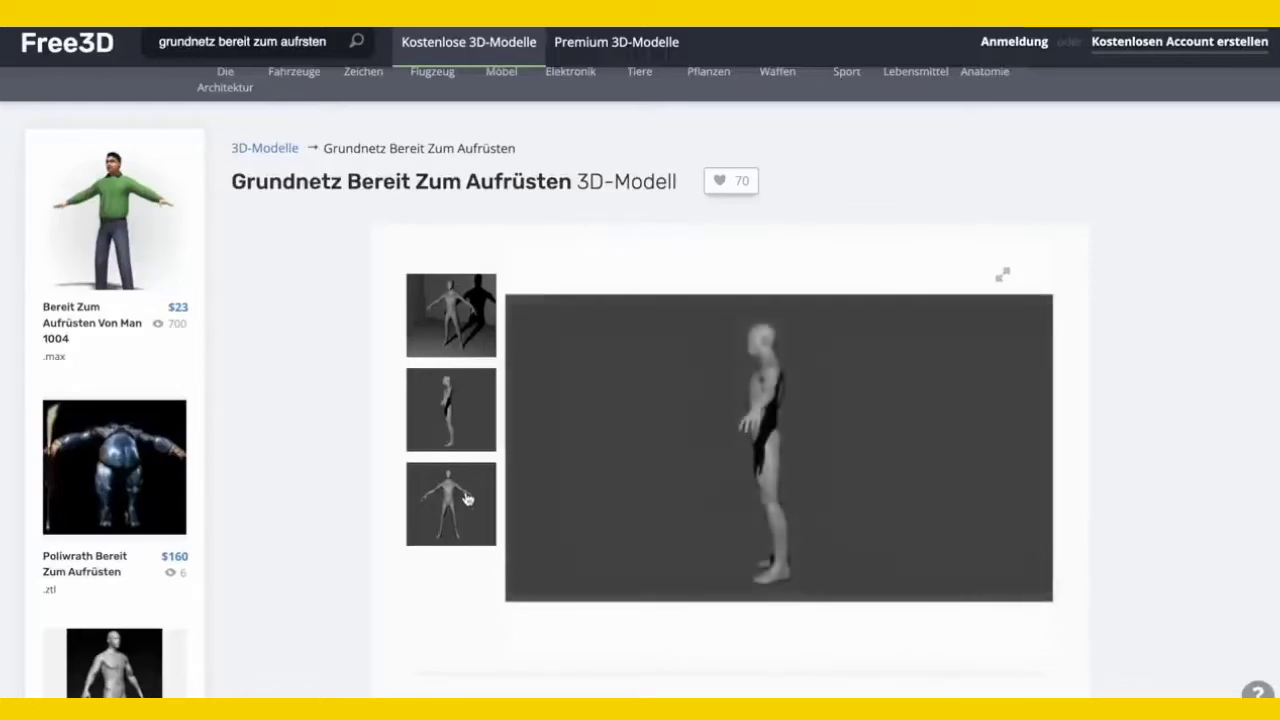
left_click(466, 498)
- Download the model archive n1kj5enhkuf4-Base_Mesh.zip and close the list of available files
scroll(855, 399, "down", 3)
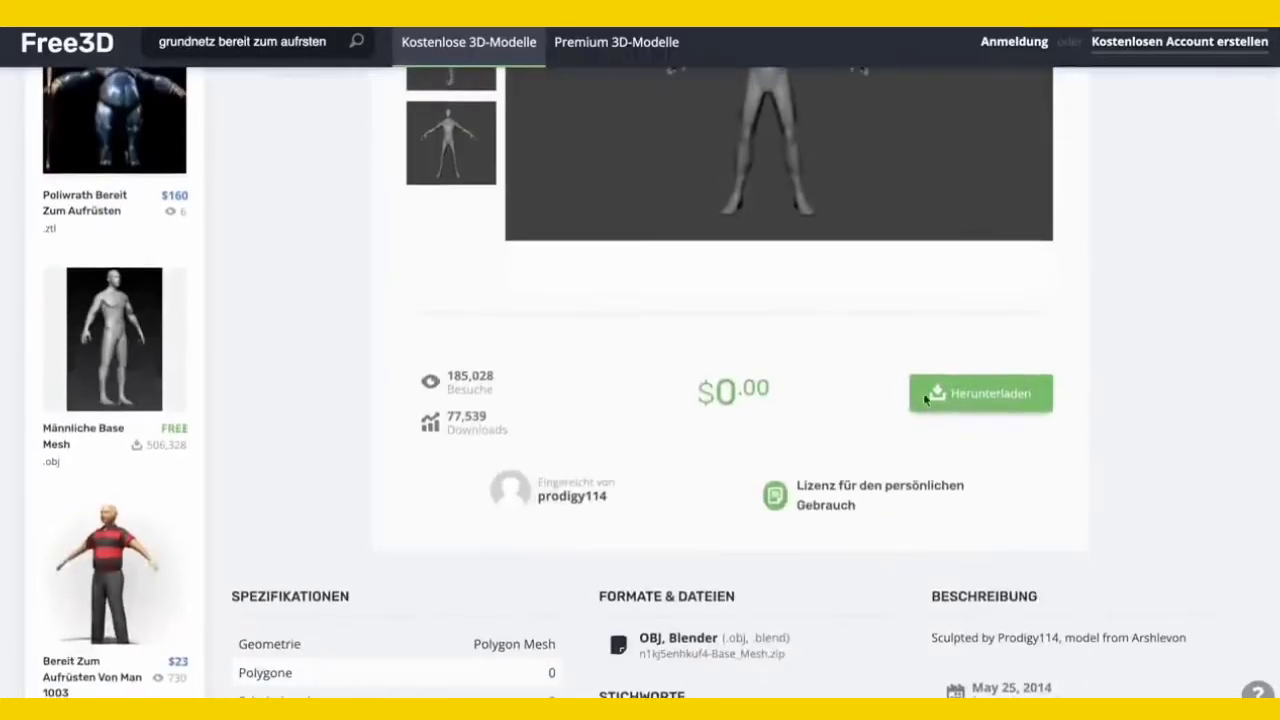
left_click(979, 390)
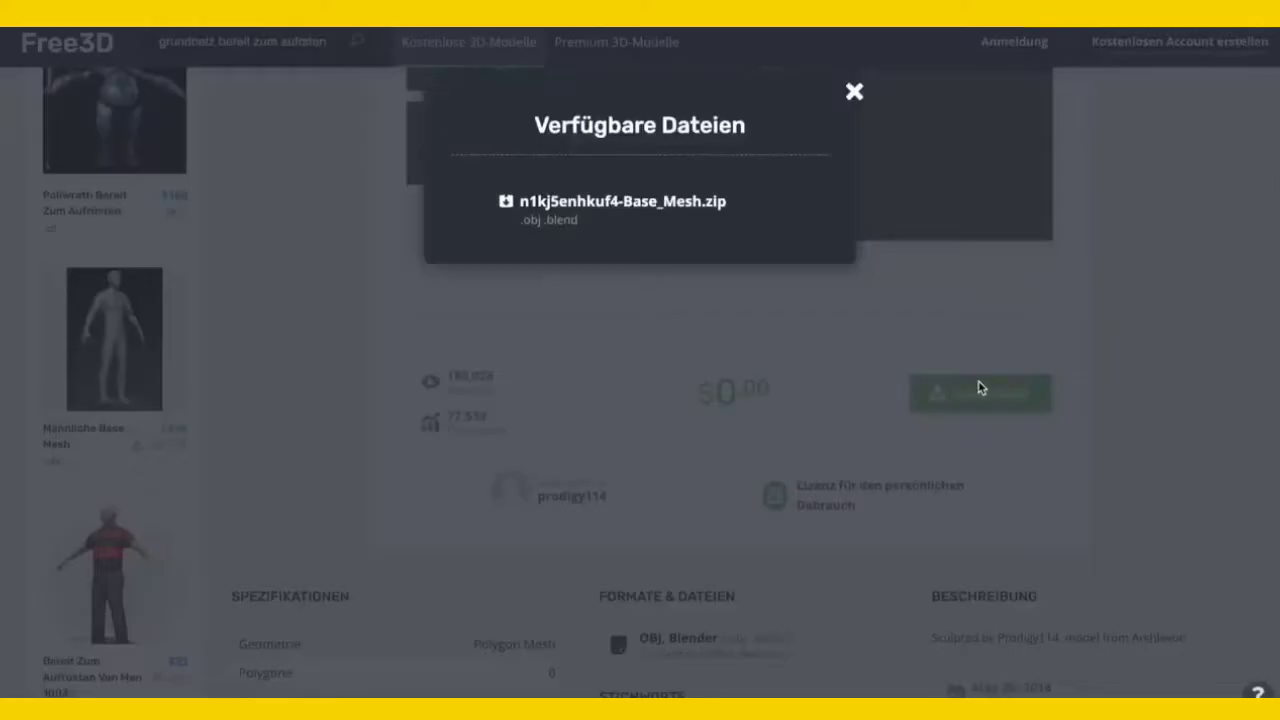
left_click(741, 230)
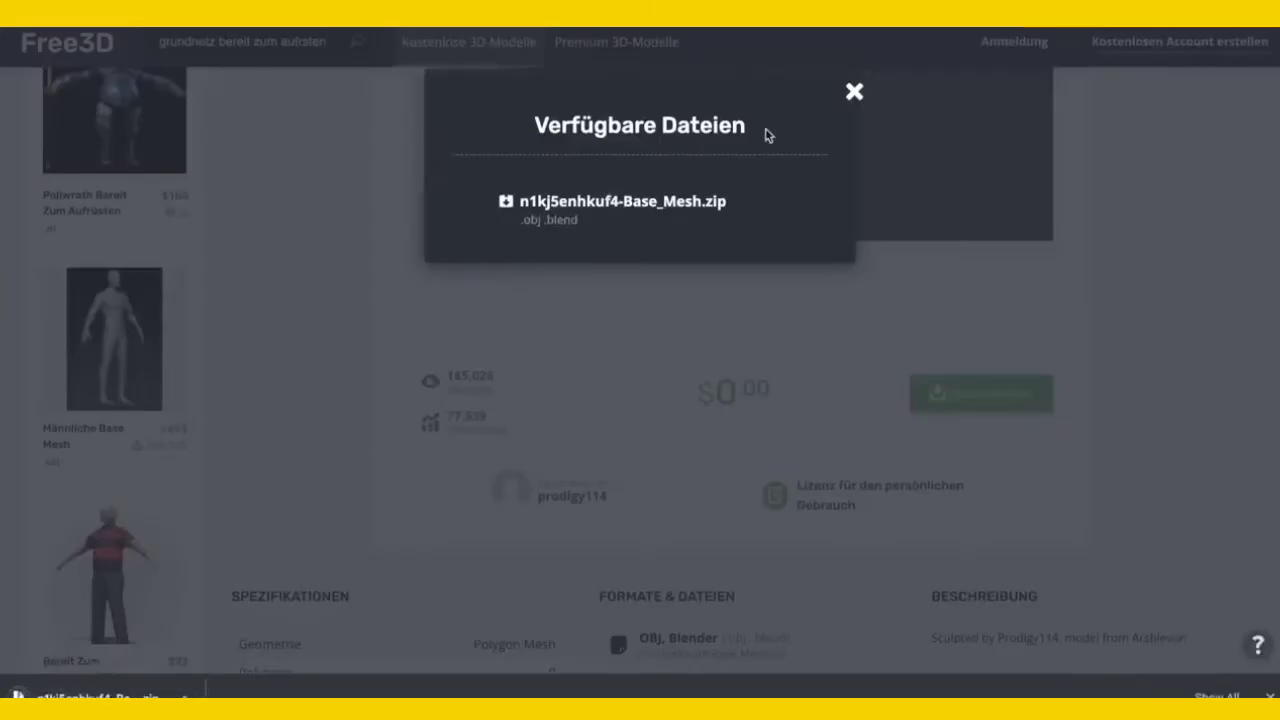
left_click(855, 92)
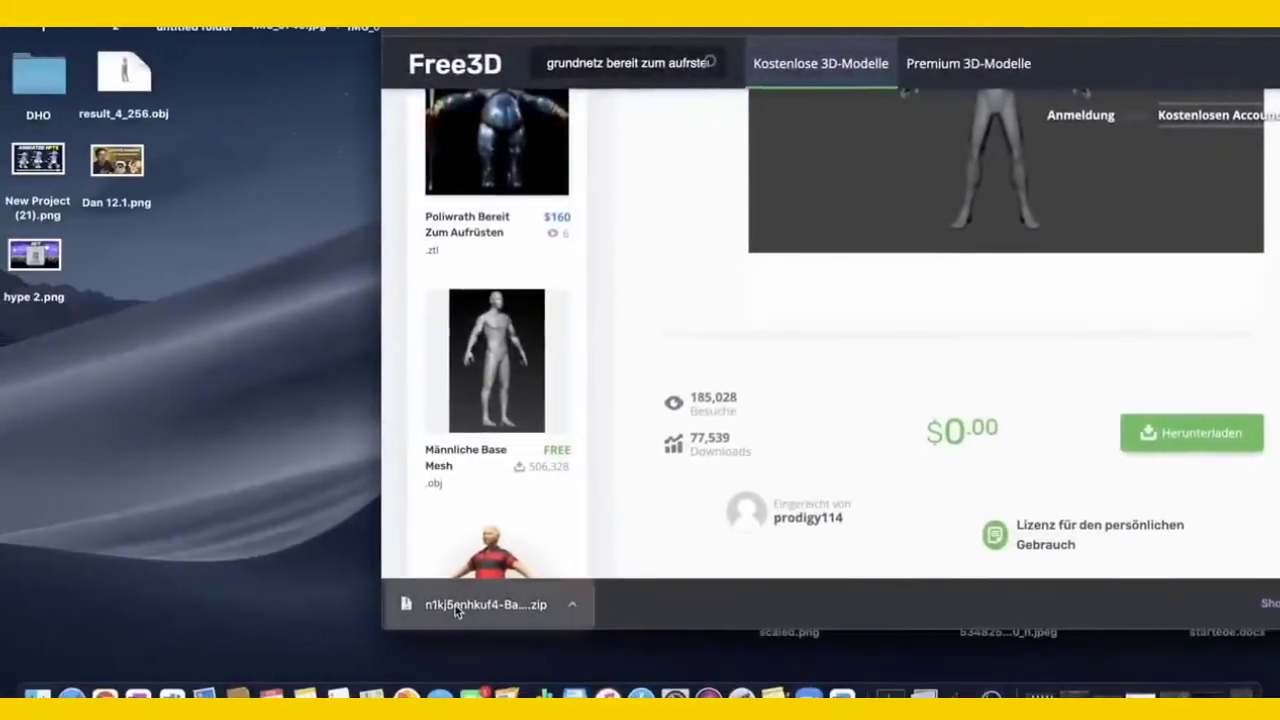
- Put the downloaded zip on the desktop, keeping both copies, and unpack it into a folder placed above the archive
left_click_drag(457, 608, 200, 530)
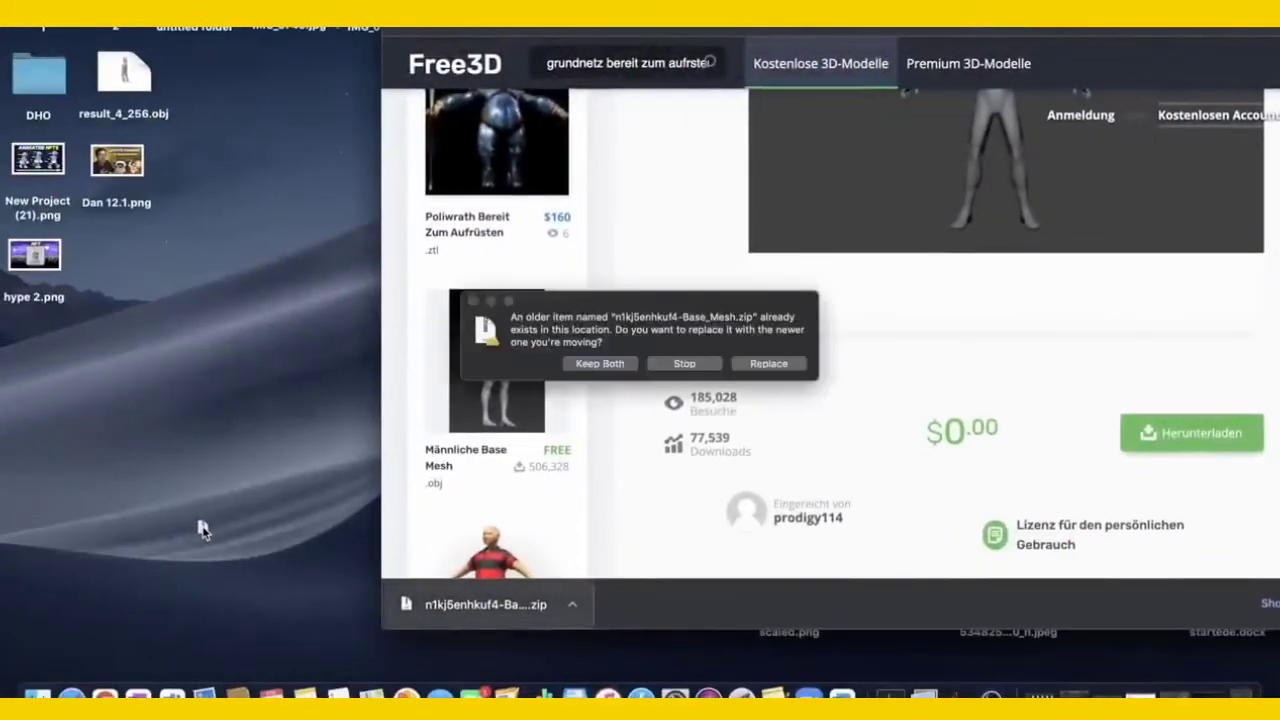
left_click(612, 363)
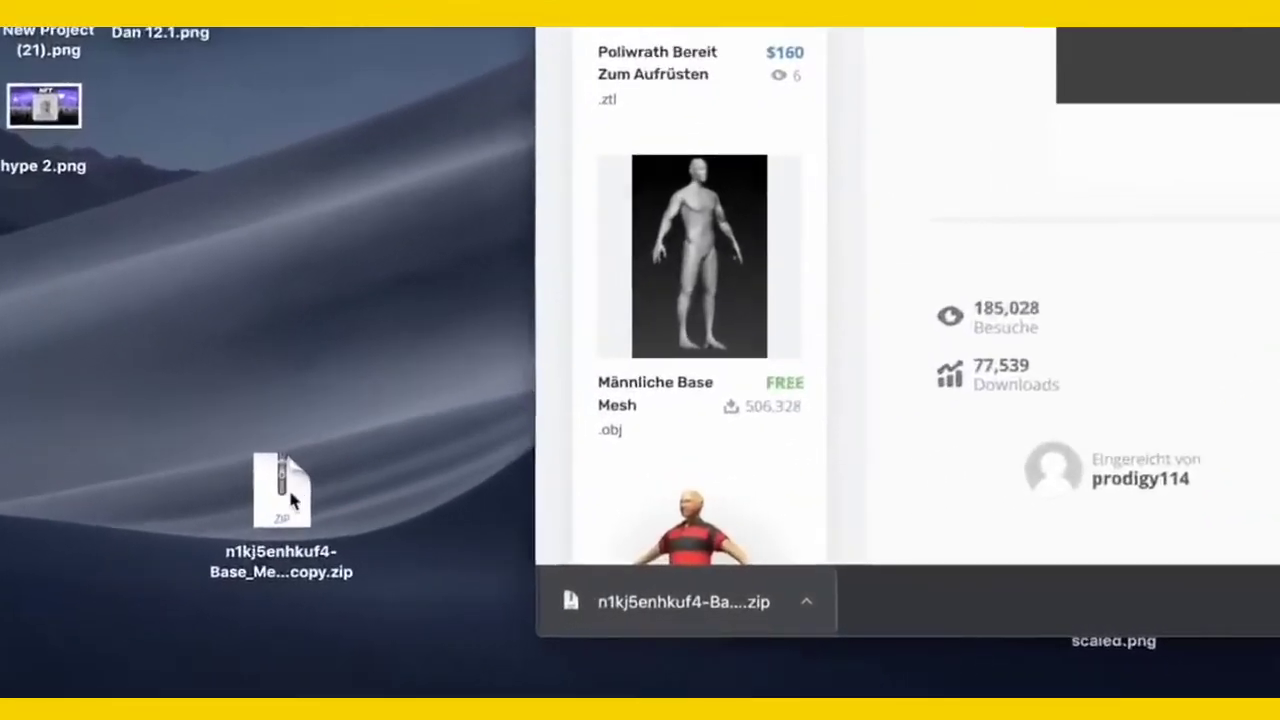
left_click(209, 531)
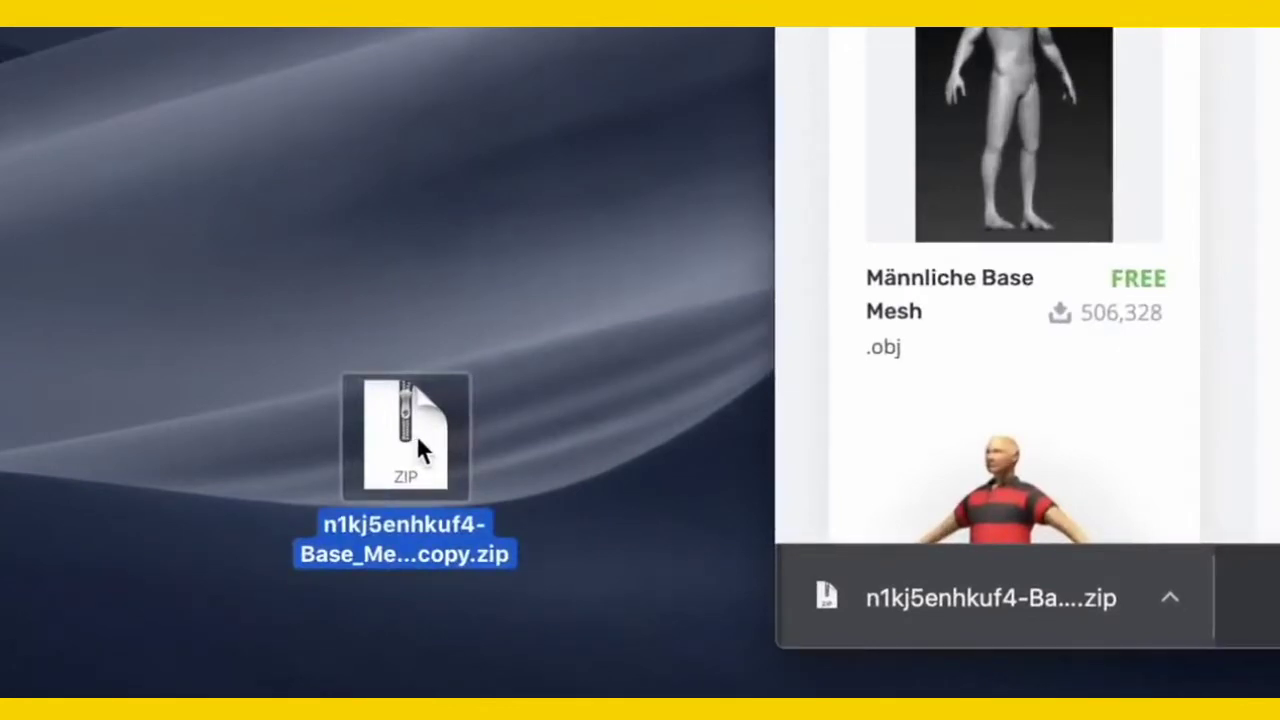
double_click(415, 432)
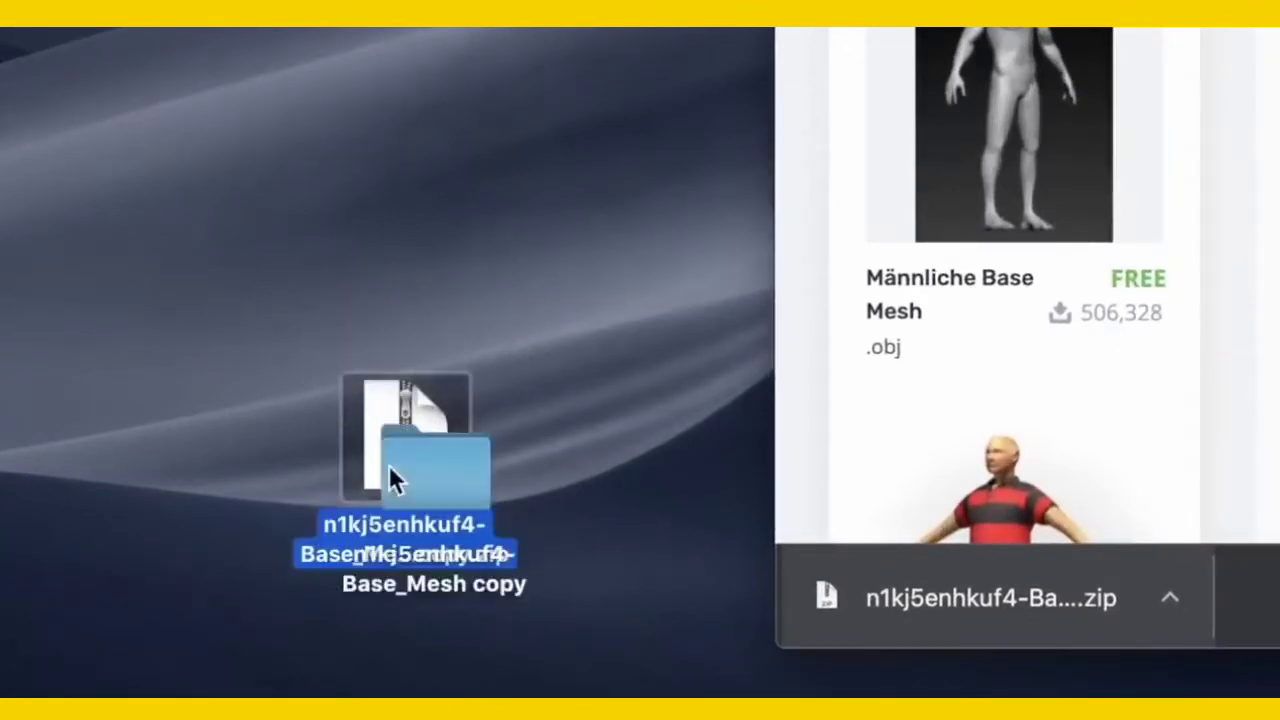
left_click_drag(452, 502, 478, 200)
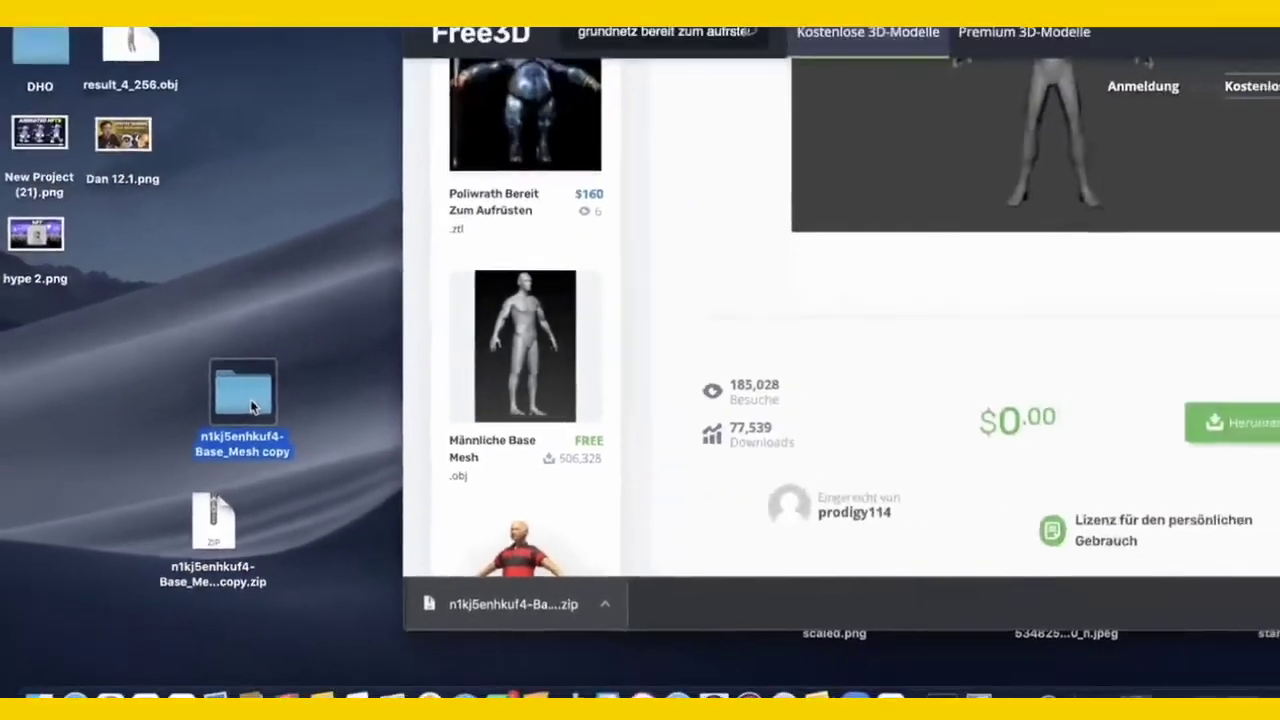
- Check the unpacked Base_Mesh folder for the file Base Mesh sculpt 2.obj, closing the folder when done
double_click(388, 288)
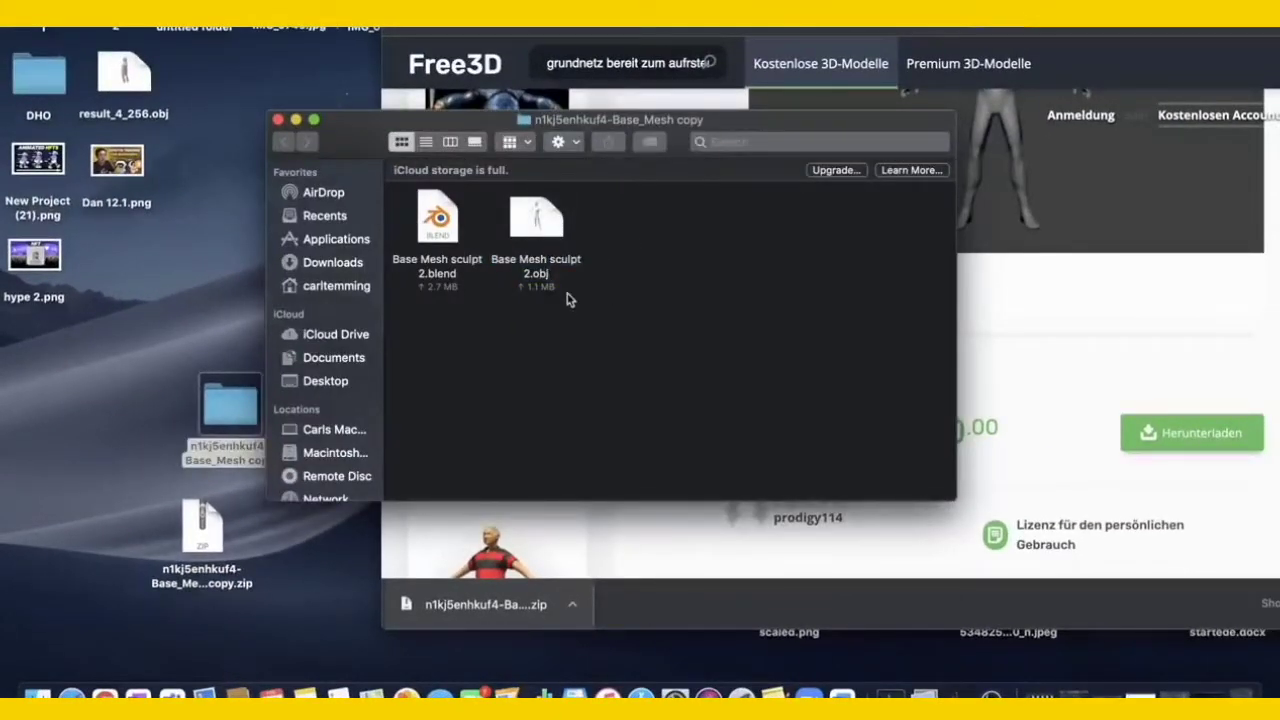
left_click(523, 226)
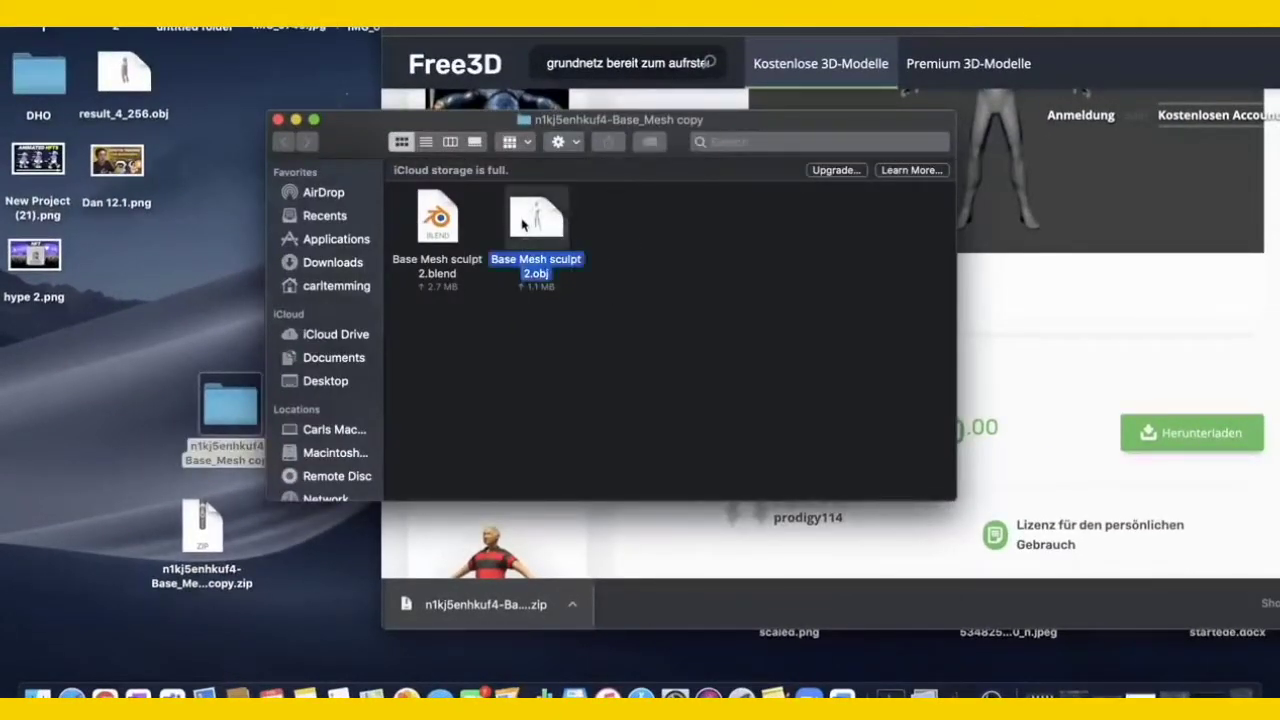
left_click(279, 120)
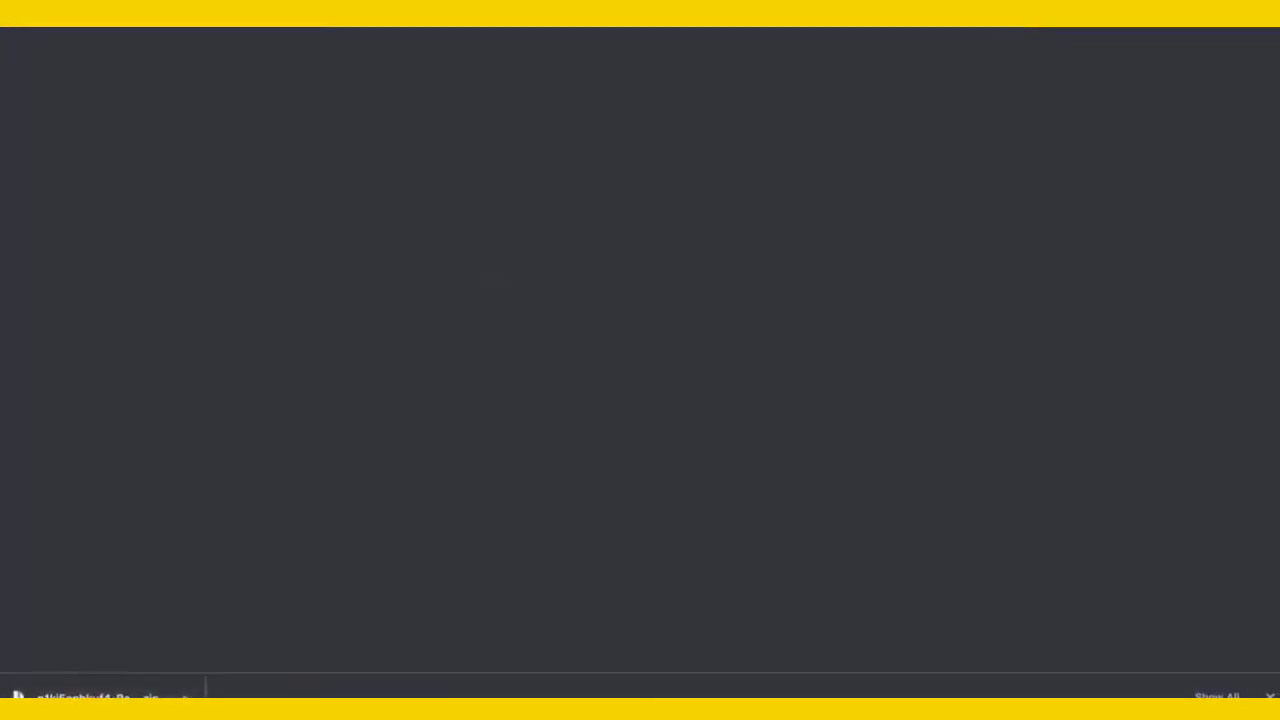
- Open Google in the browser, search for "mixamo" and go to the Mixamo website
type("g")
key("Return")
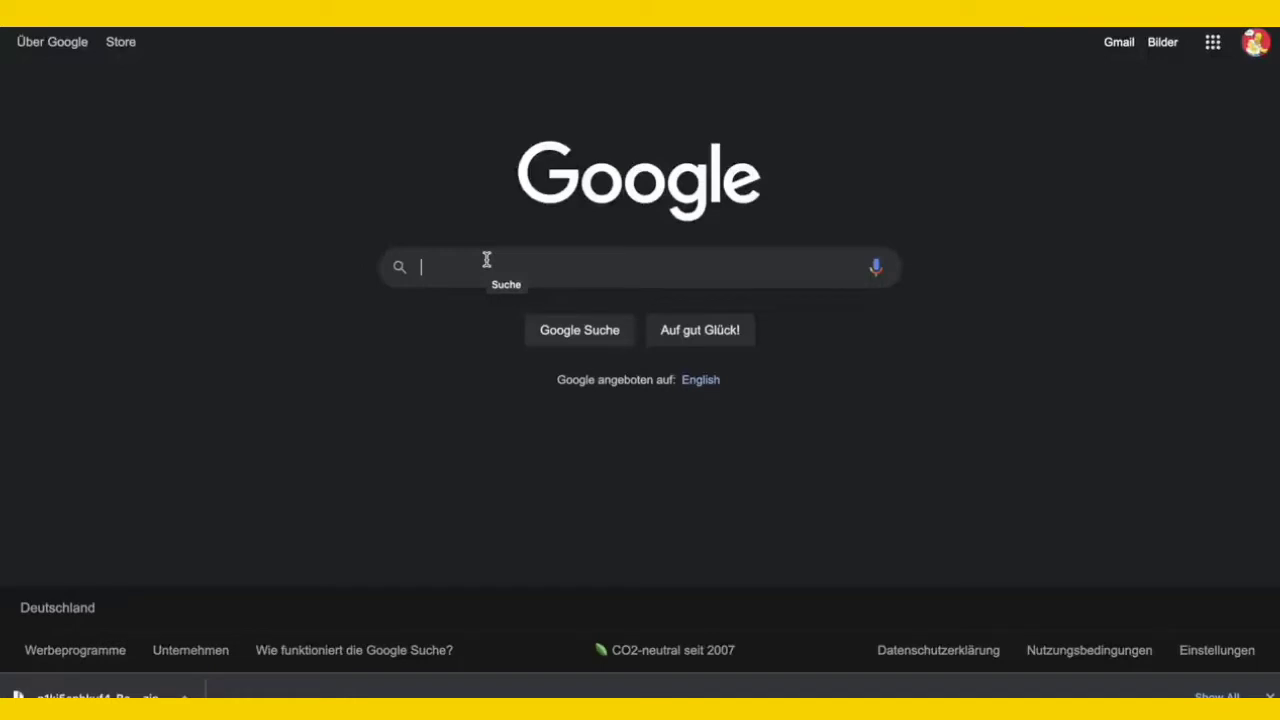
type("mi")
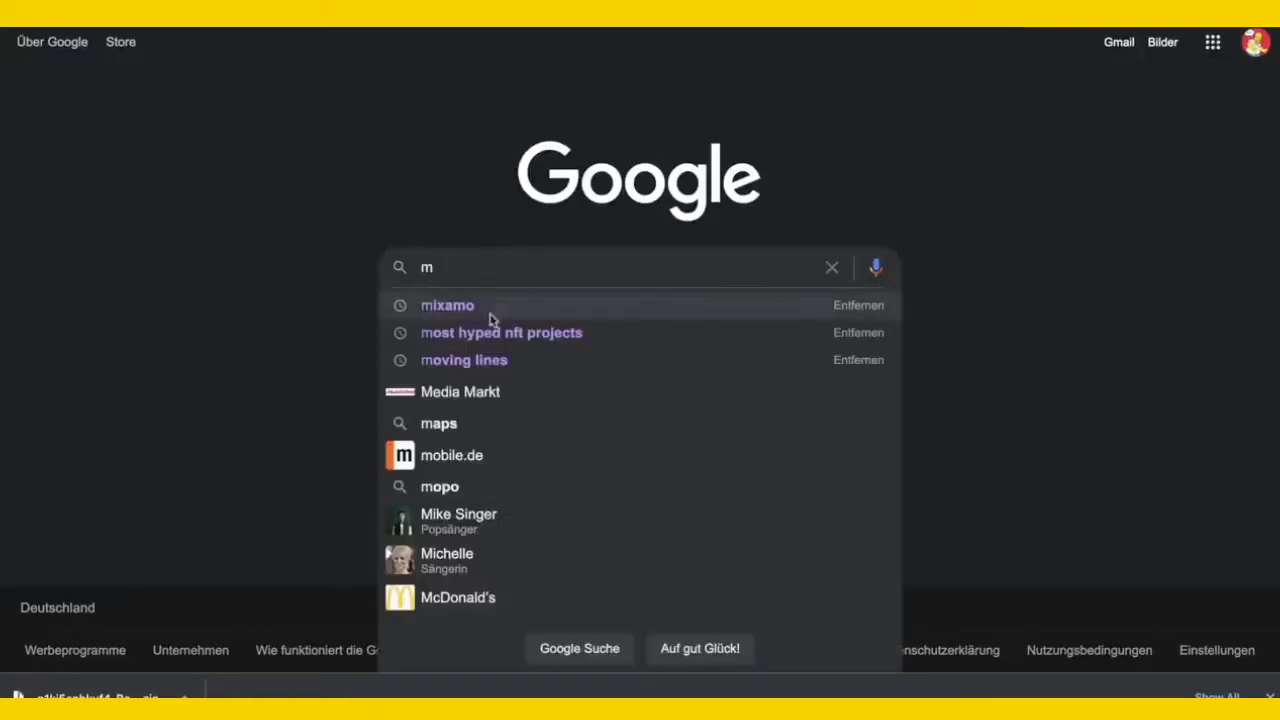
left_click(490, 312)
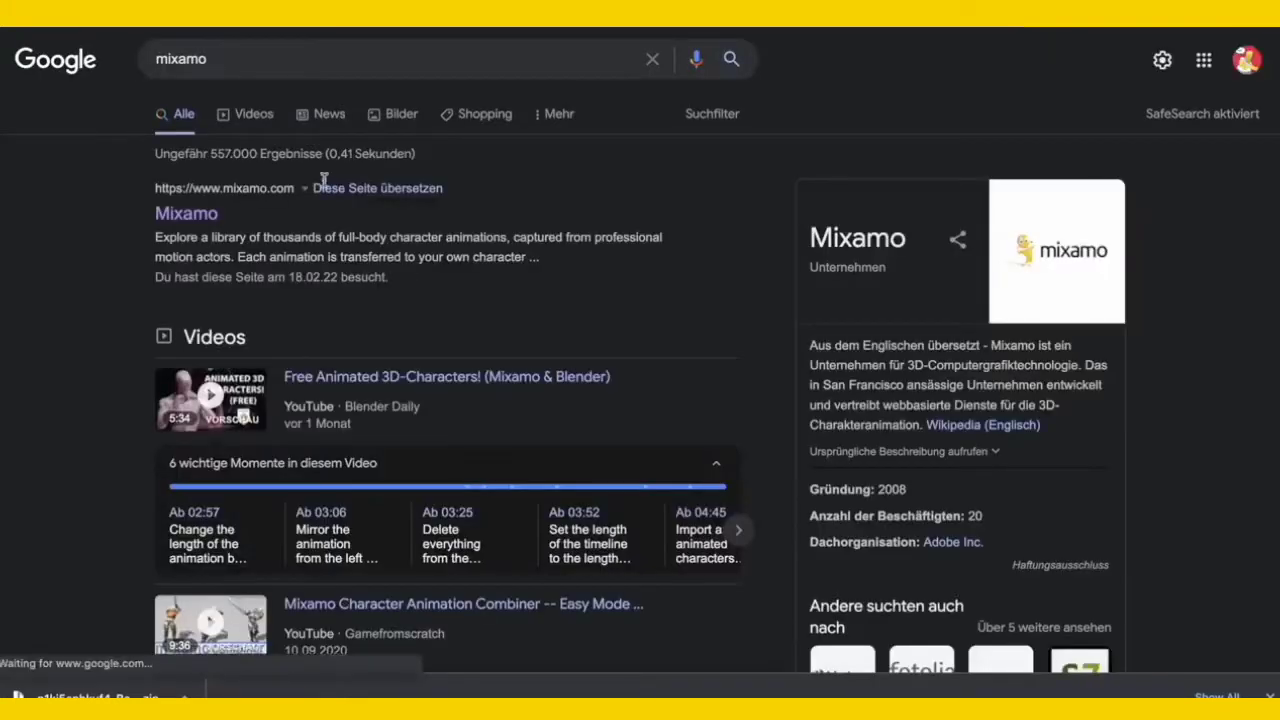
scroll(323, 180, "down", 2)
scroll(321, 183, "up", 1)
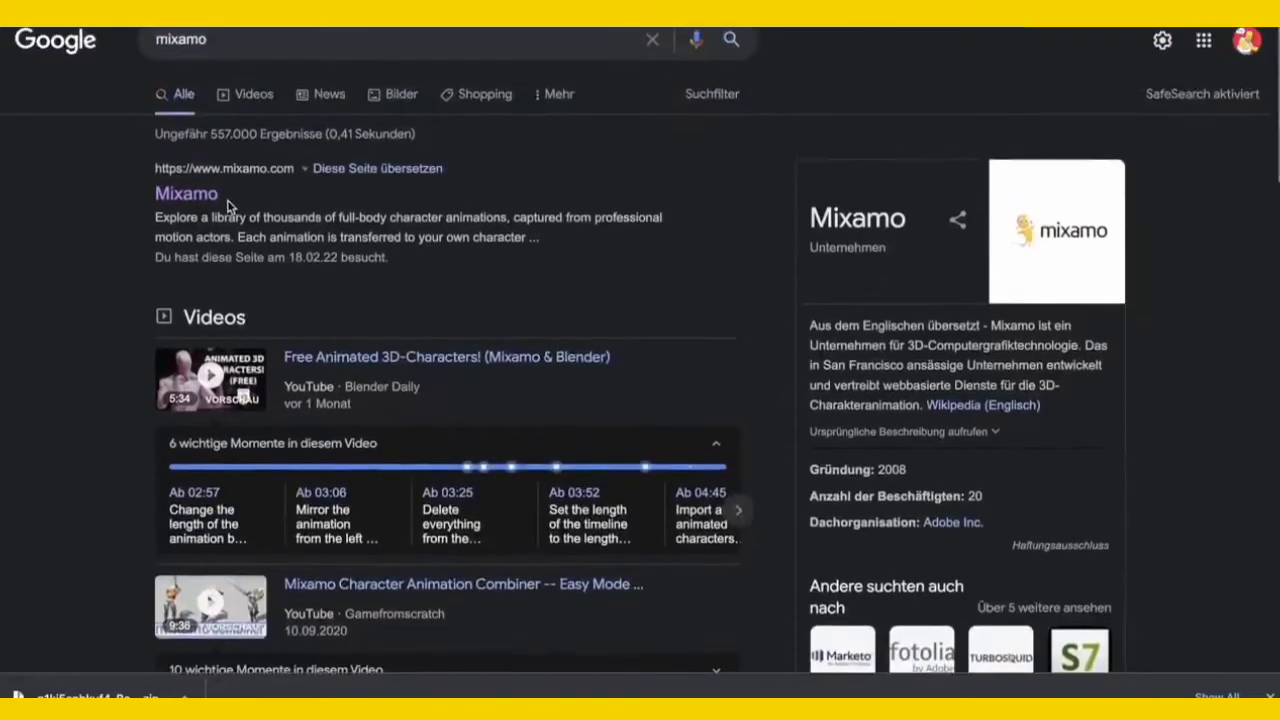
left_click(197, 204)
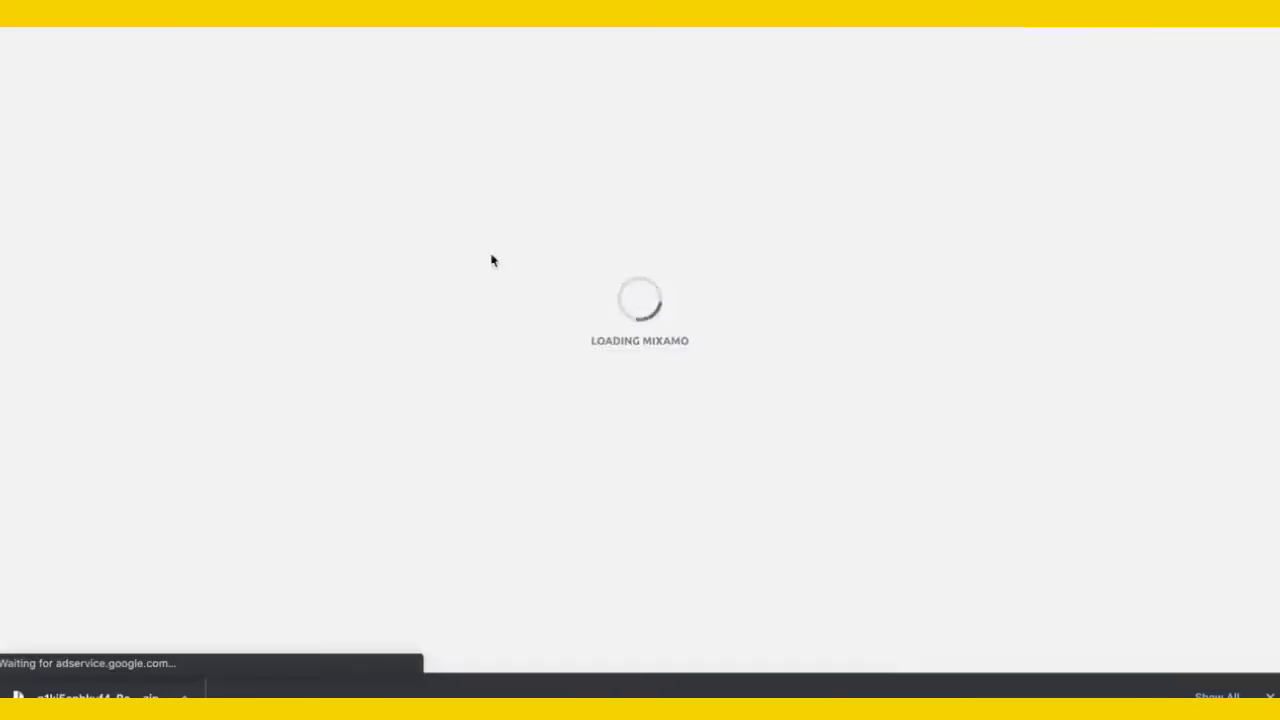
- Start a free Mixamo sign-up and choose to register with a Google account
scroll(753, 208, "down", 1)
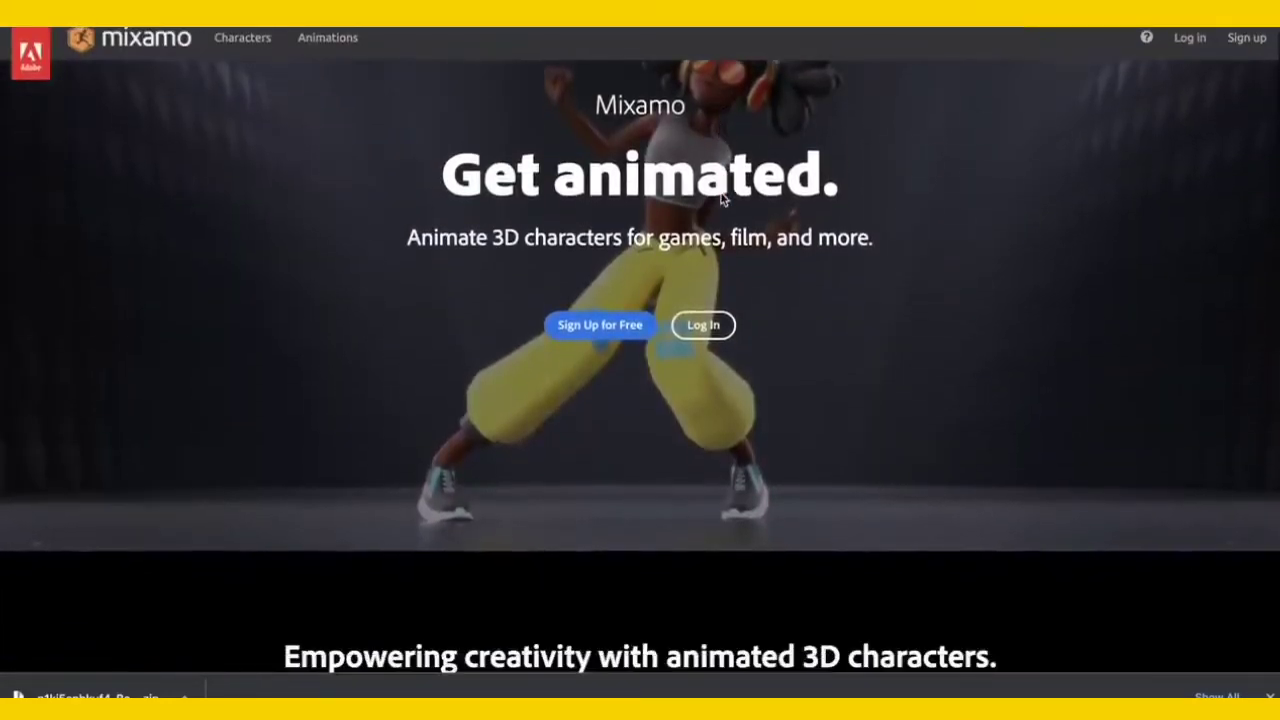
scroll(931, 403, "up", 1)
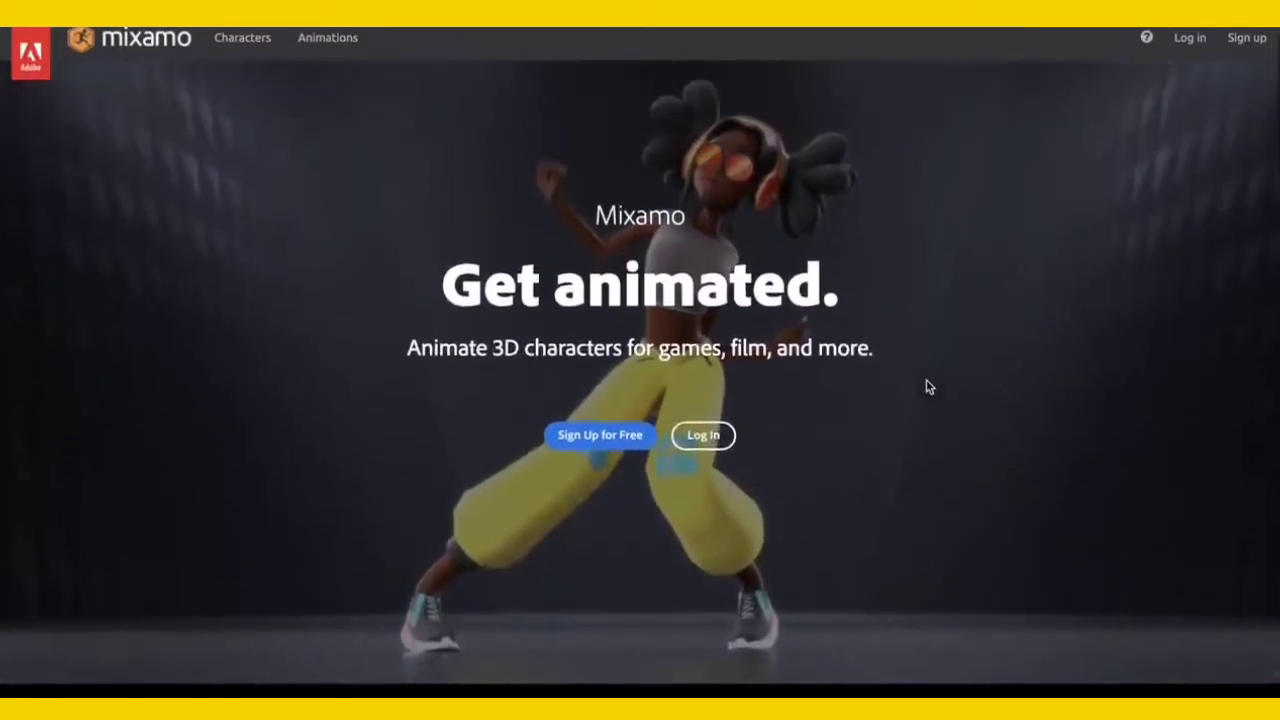
left_click(601, 449)
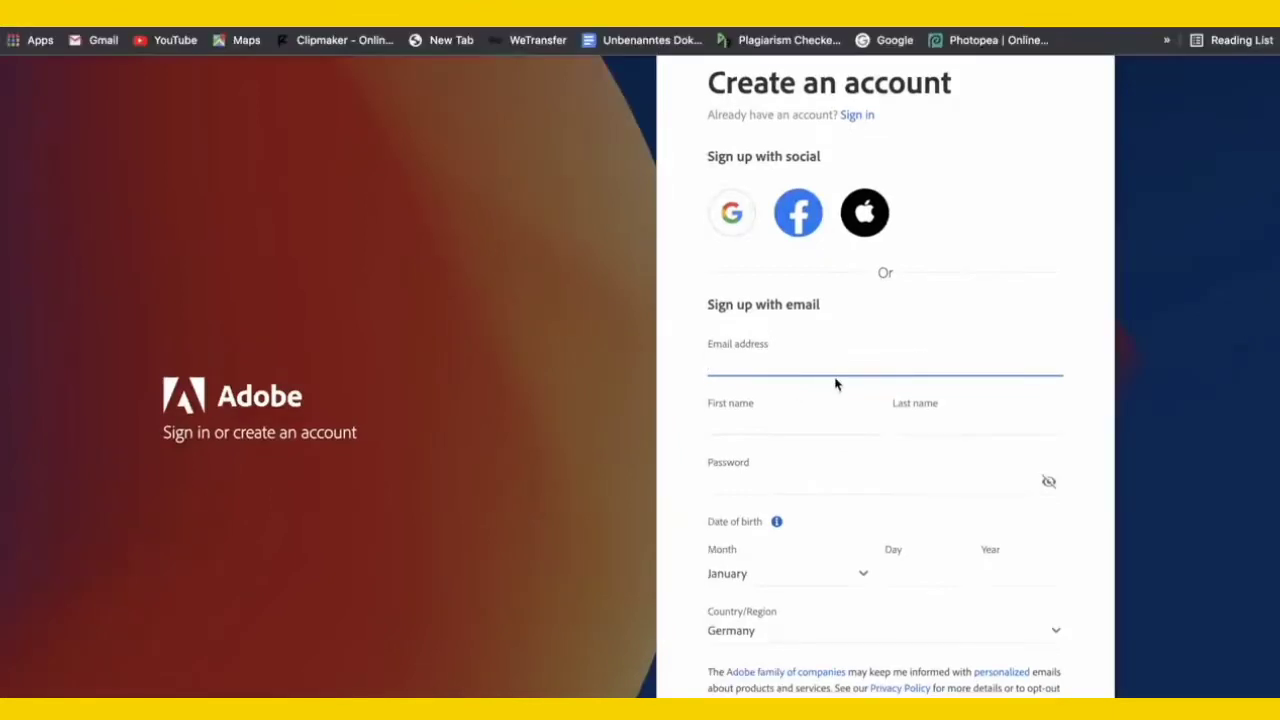
left_click(735, 220)
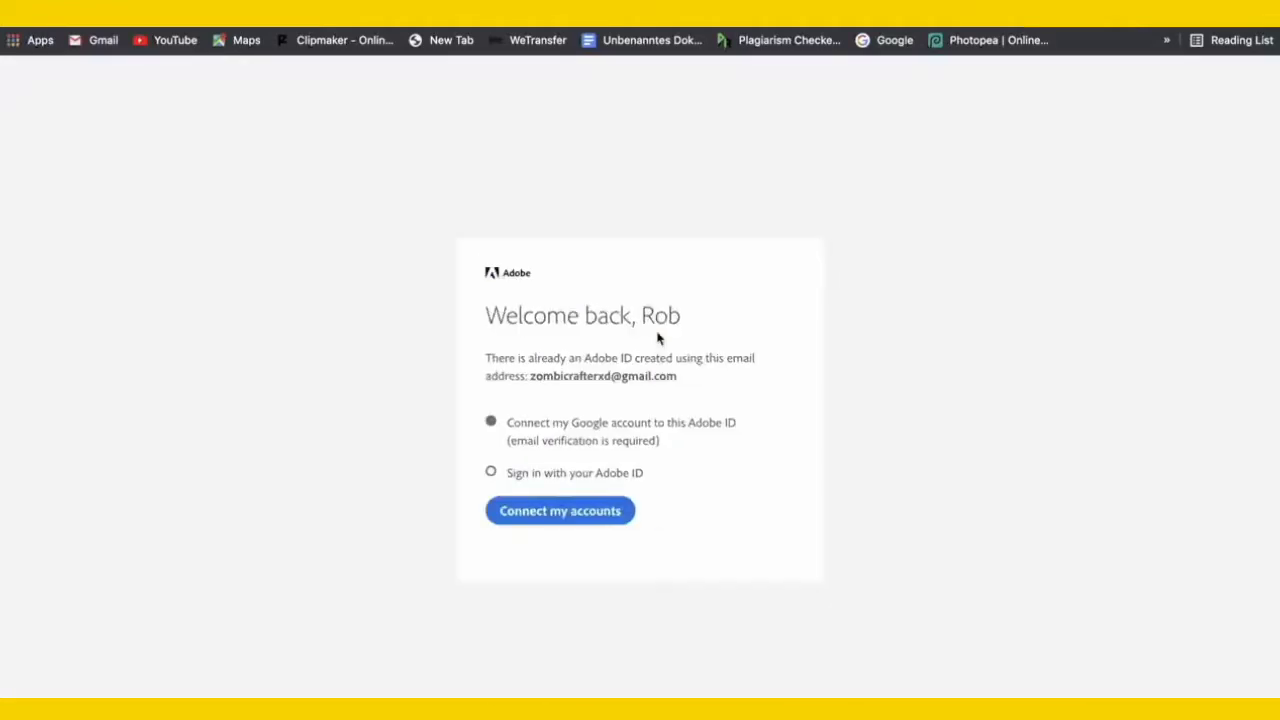
- Connect the Google account to the existing Adobe ID and accept the updated Terms of Use
left_click(577, 510)
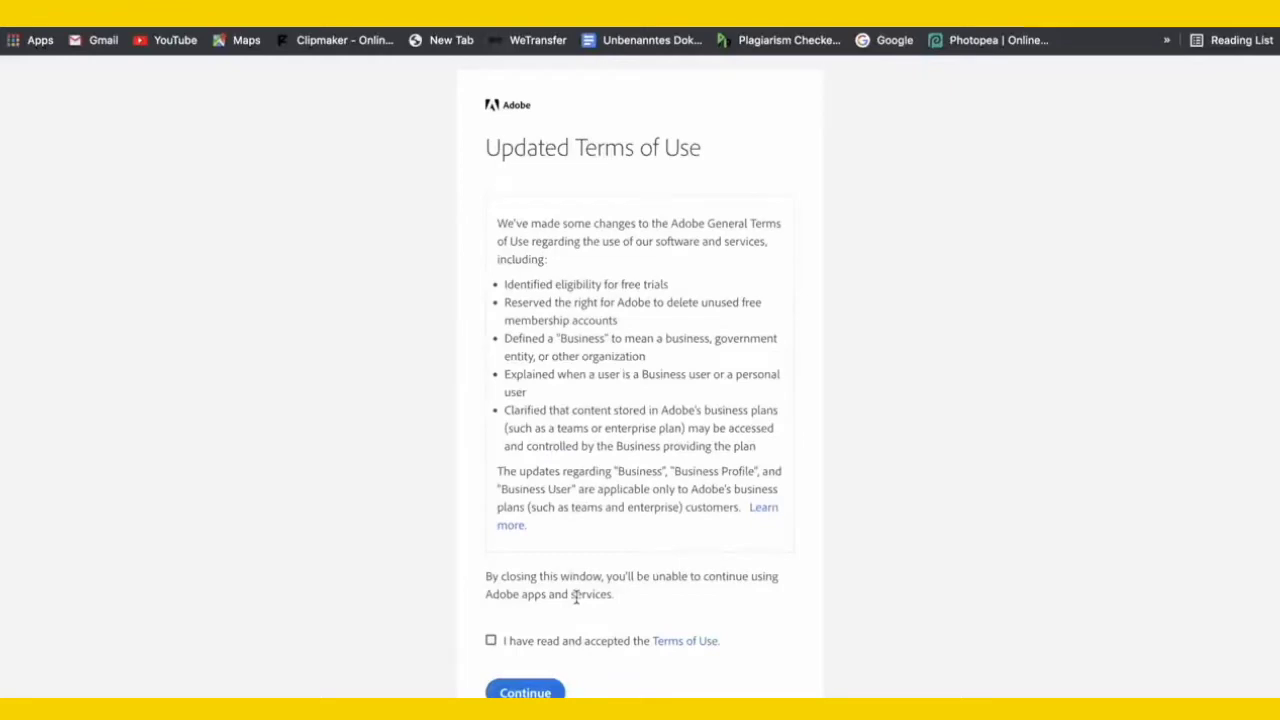
left_click(525, 688)
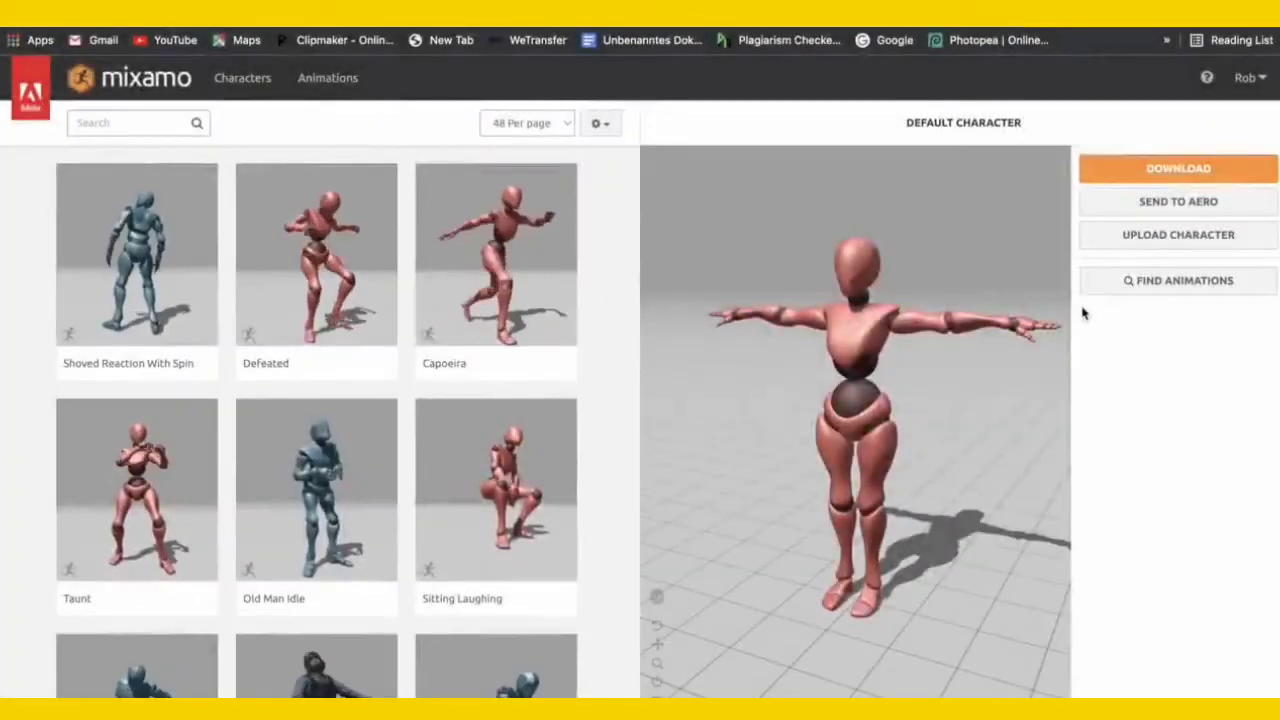
- Upload Base Mesh sculpt 2.obj from the desktop Base_Mesh copy folder as a new Mixamo character
left_click(1152, 240)
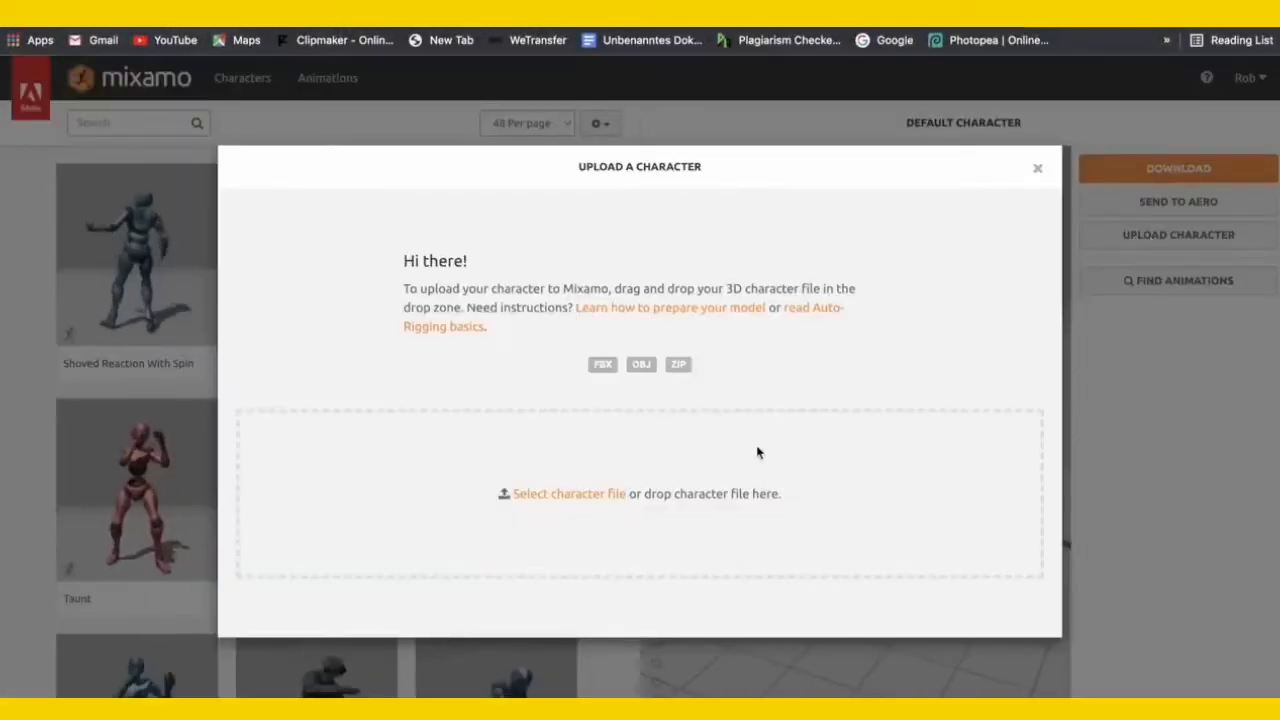
left_click(588, 496)
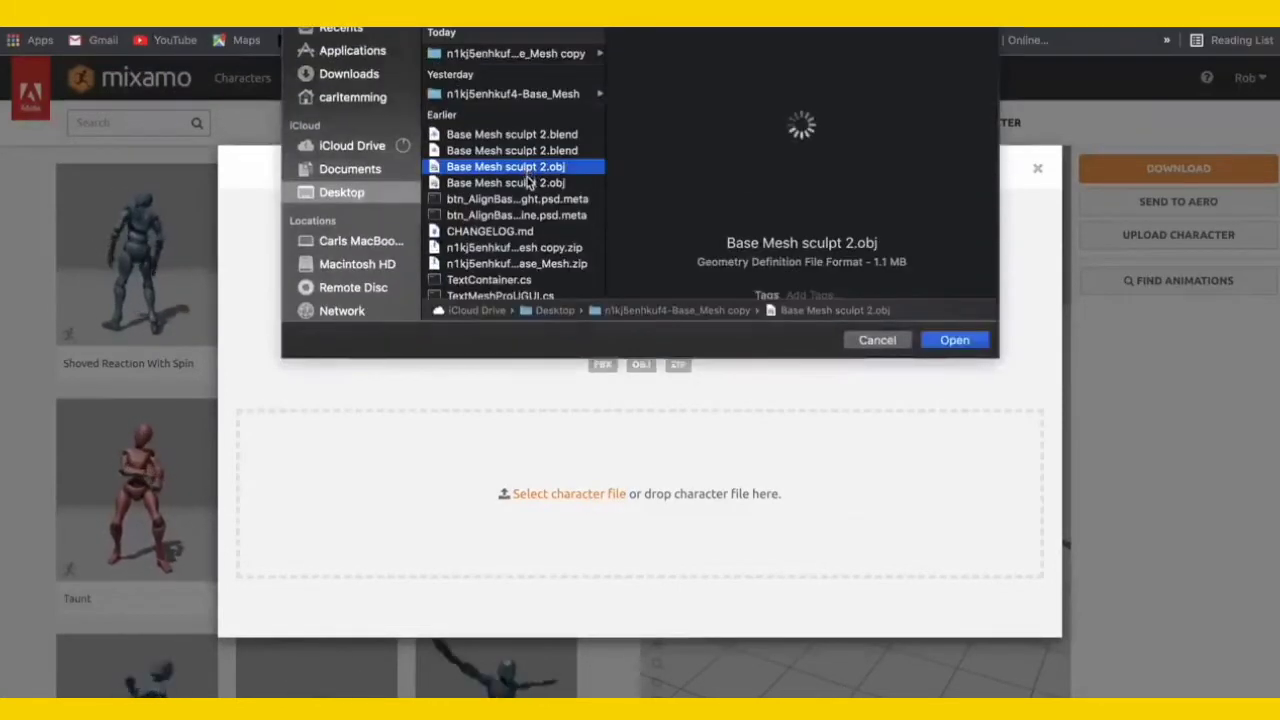
left_click(955, 340)
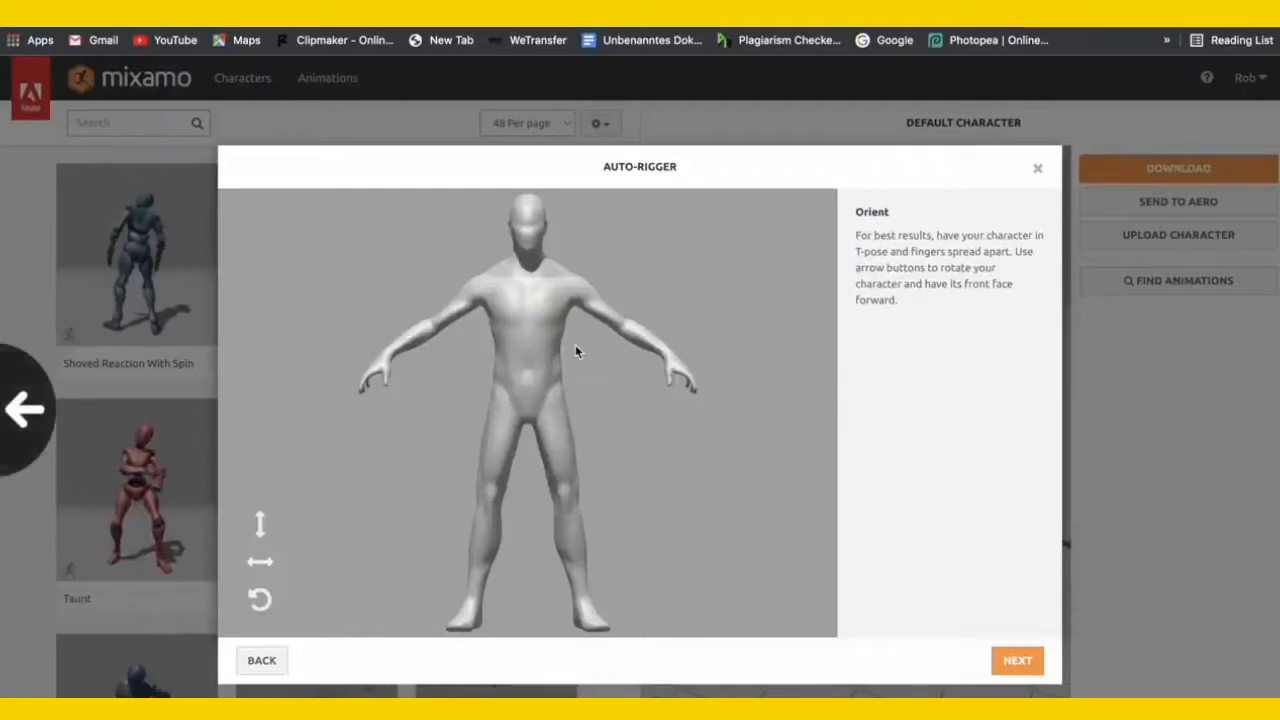
- Rotate the uploaded character on the Z-axis in four quarter turns
left_click(260, 598)
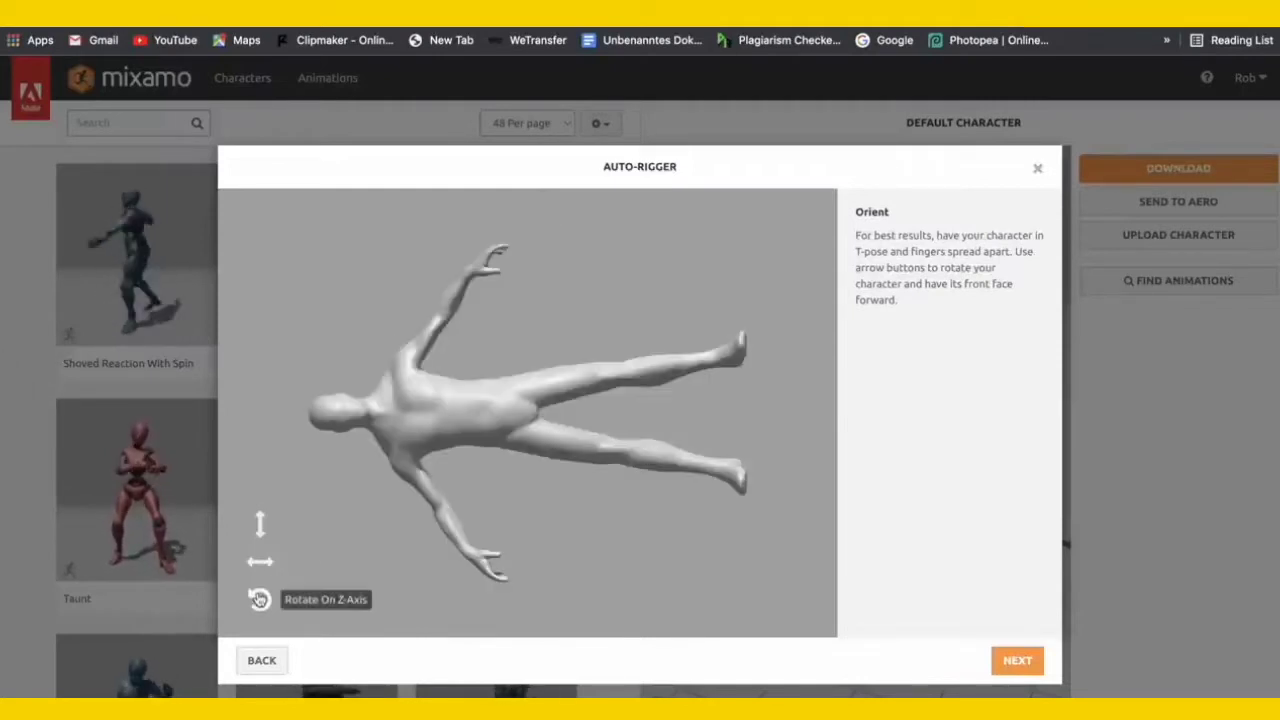
left_click(254, 604)
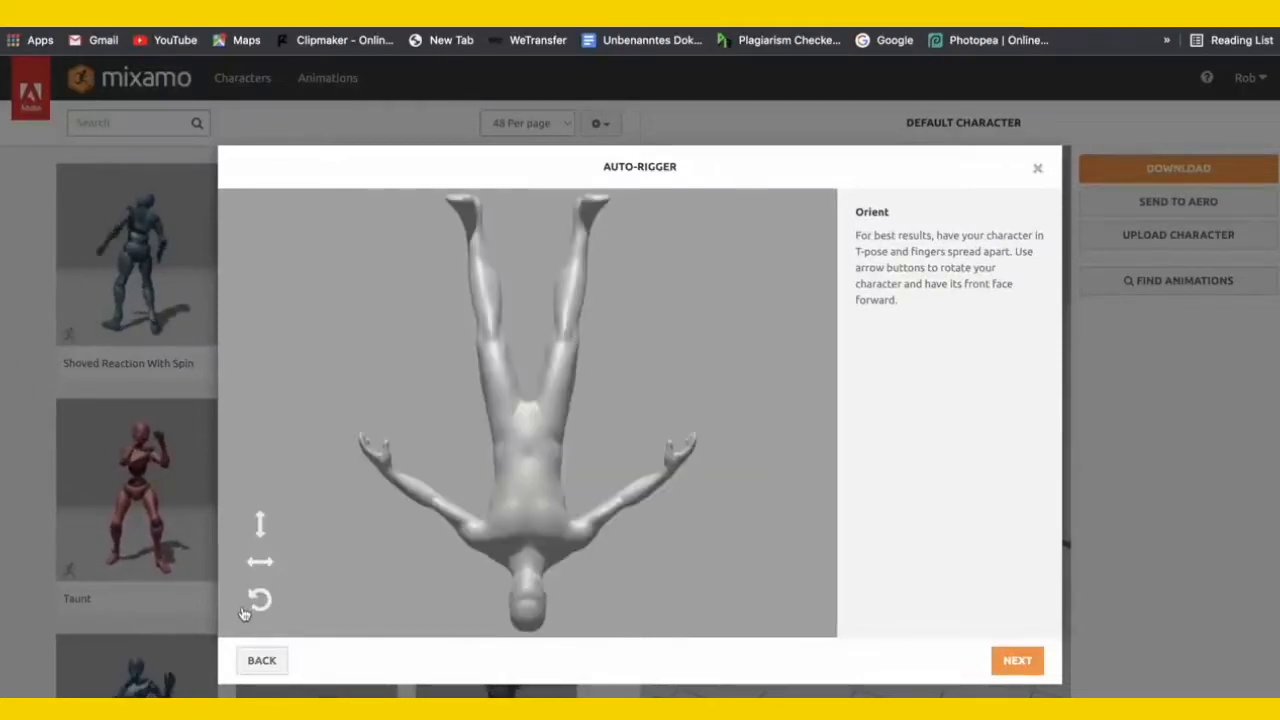
left_click(258, 600)
left_click(258, 601)
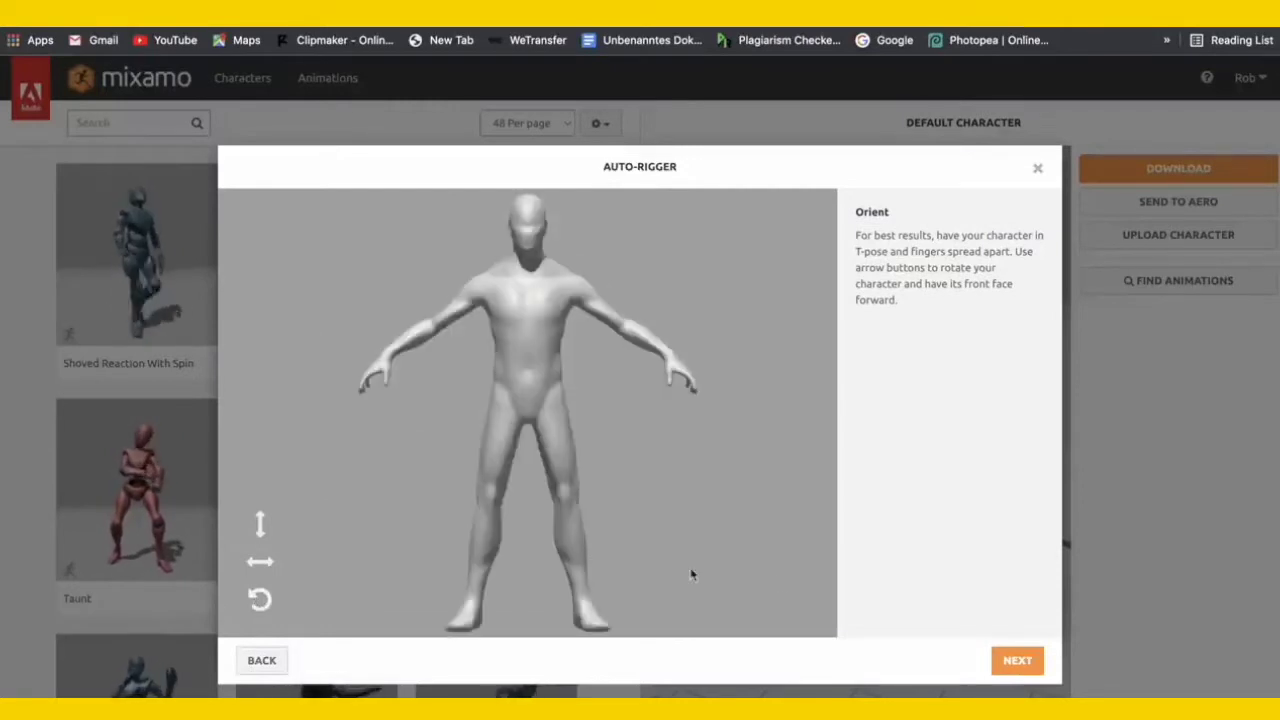
- Accept the orientation, place the chin, elbow, knee, groin and wrist markers symmetrically on the body, and auto-rig the character with the Standard Skeleton (65)
left_click(1008, 666)
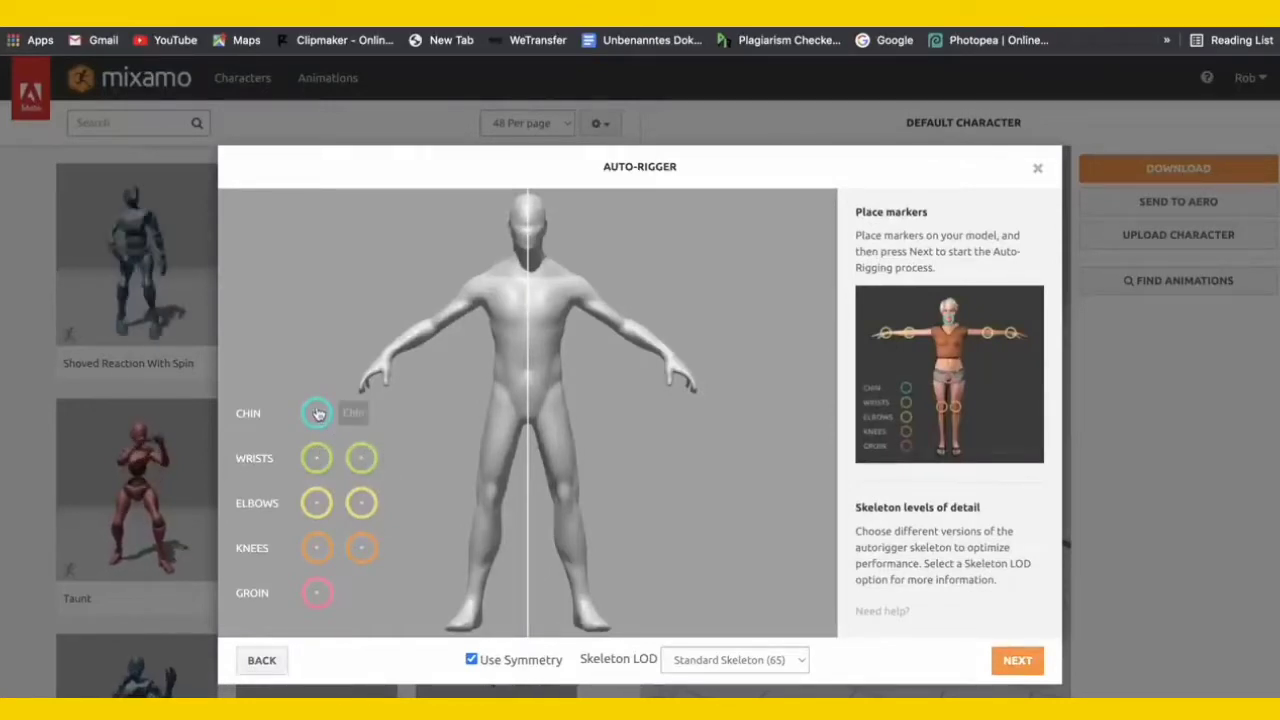
mouse_move(317, 413)
left_mouse_down()
mouse_move(371, 351)
mouse_move(557, 236)
mouse_move(527, 252)
left_mouse_up()
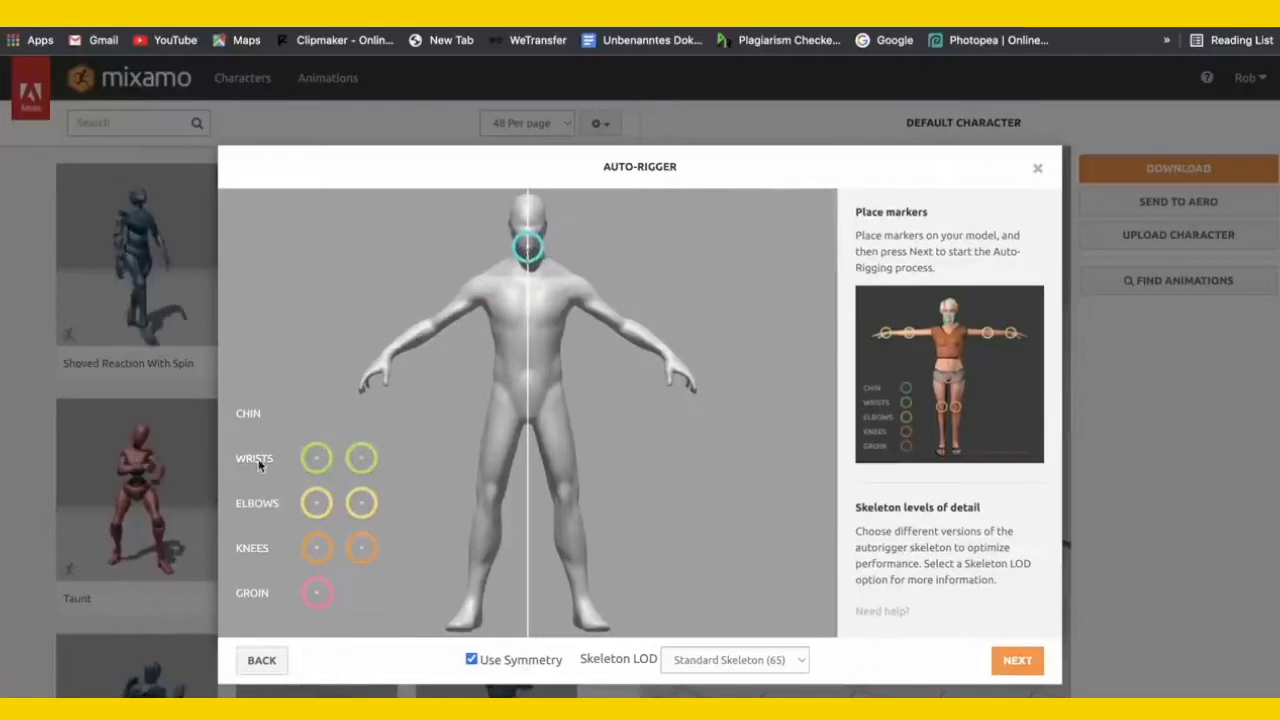
mouse_move(310, 457)
left_mouse_down()
mouse_move(329, 457)
mouse_move(419, 315)
mouse_move(436, 330)
left_mouse_up()
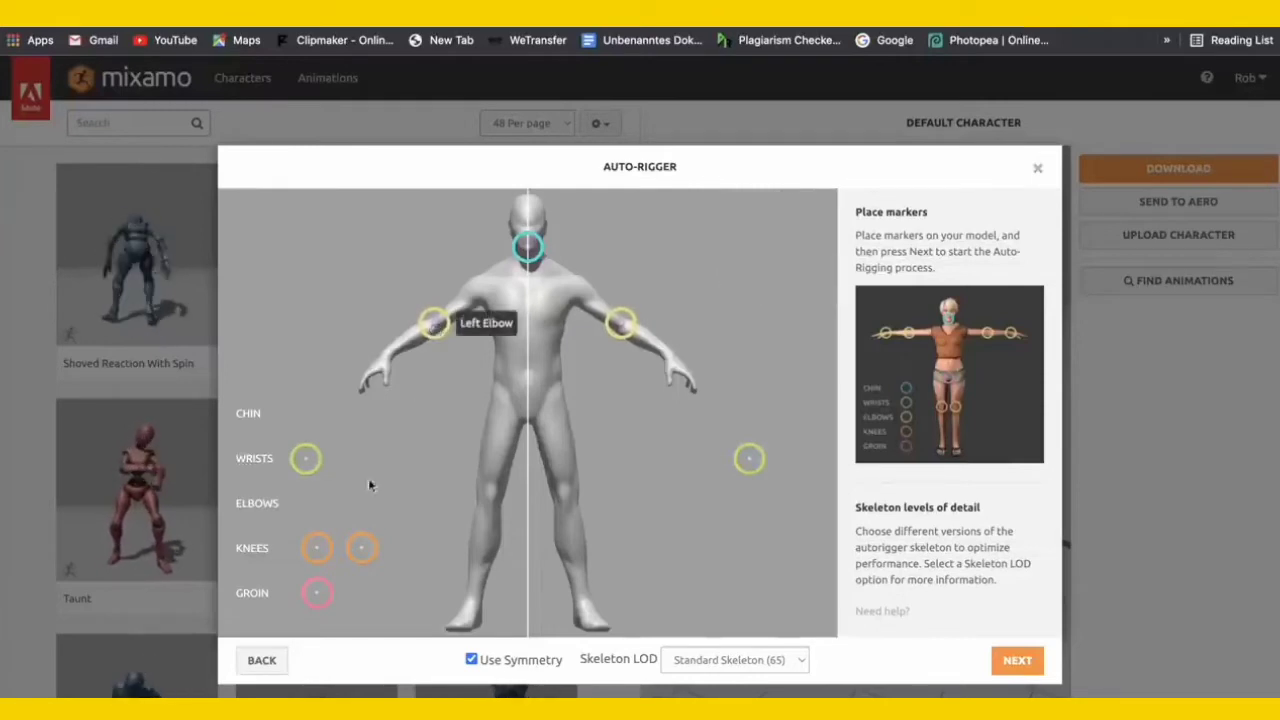
left_click_drag(318, 556, 491, 500)
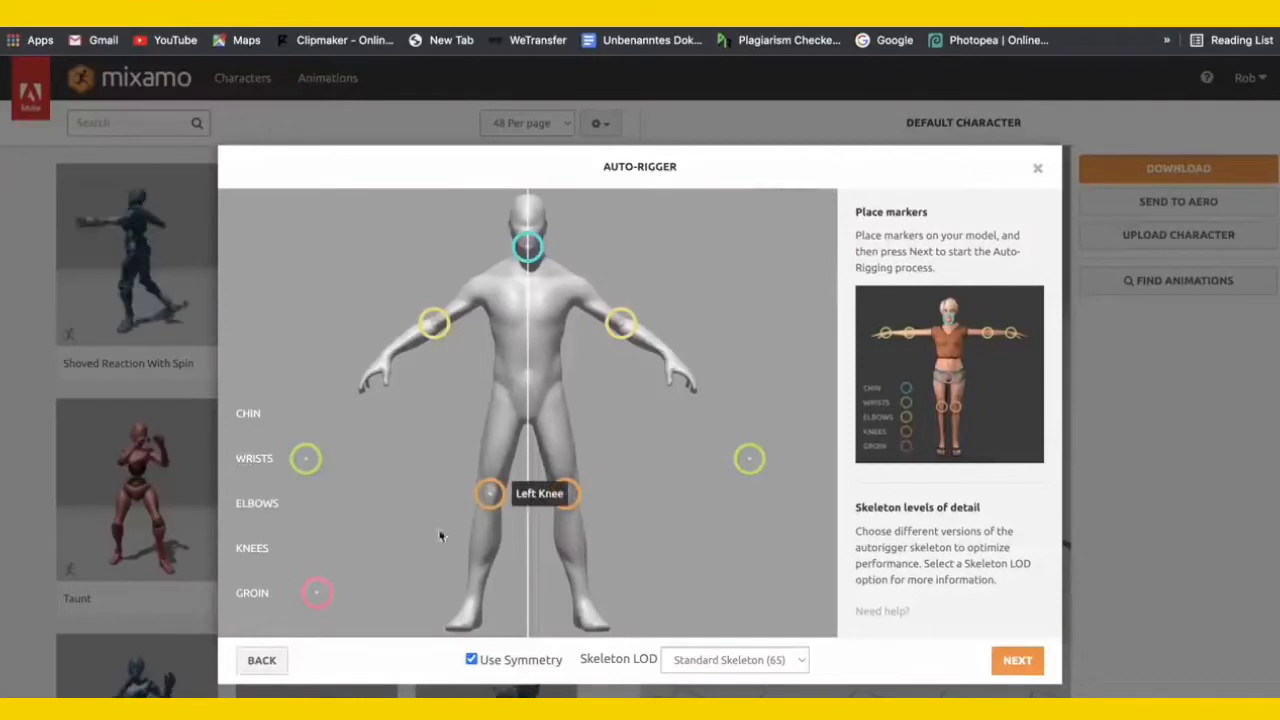
mouse_move(314, 596)
left_mouse_down()
mouse_move(443, 500)
mouse_move(514, 409)
mouse_move(528, 418)
left_mouse_up()
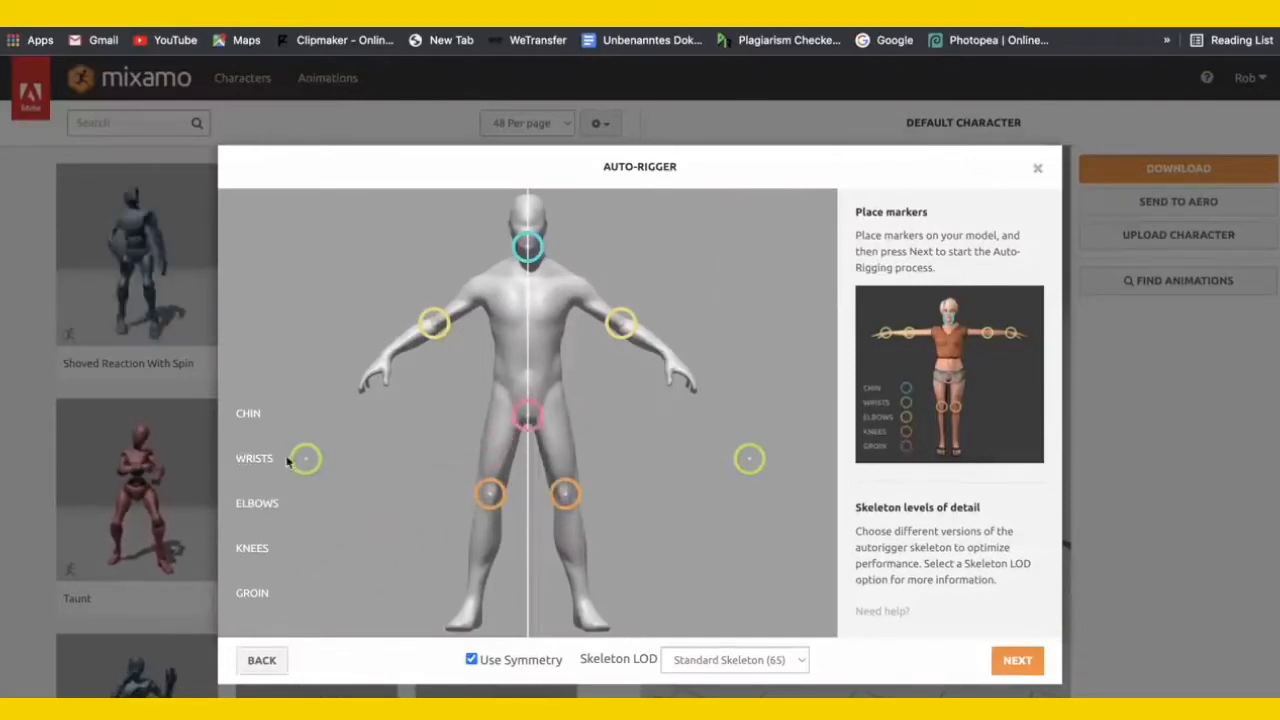
left_click_drag(297, 461, 301, 450)
left_click_drag(338, 396, 390, 362)
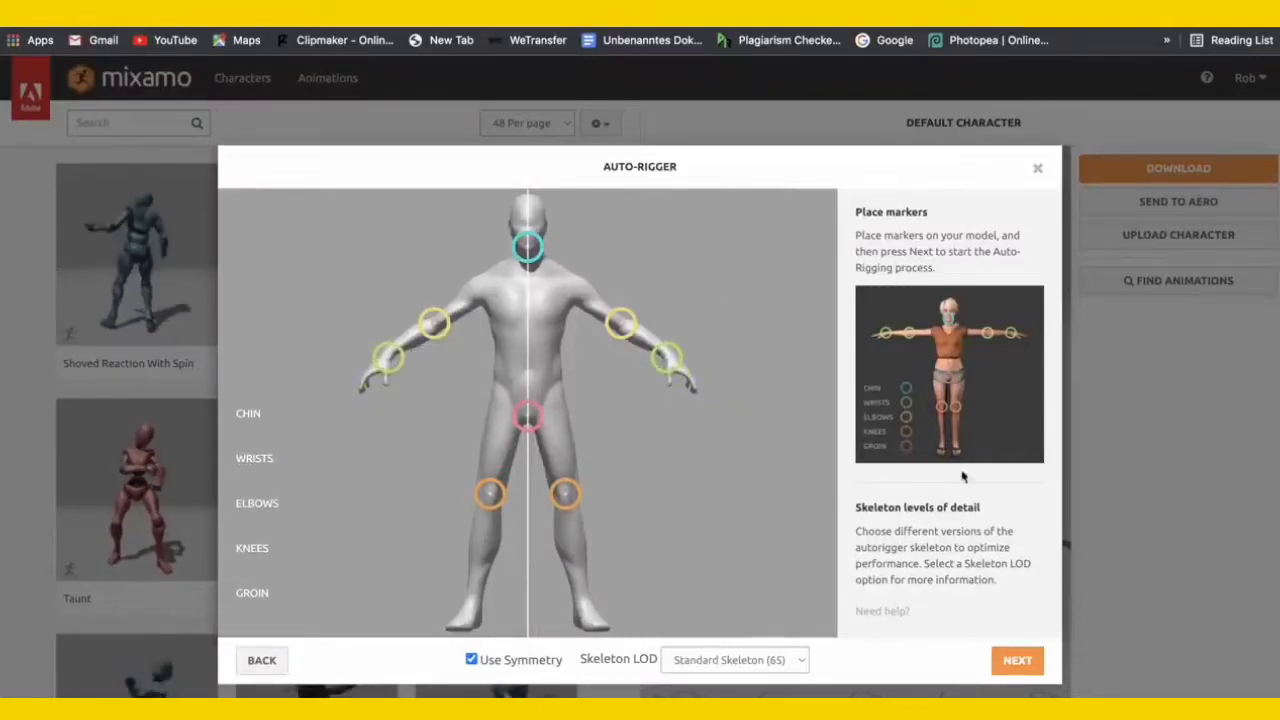
left_click(1000, 664)
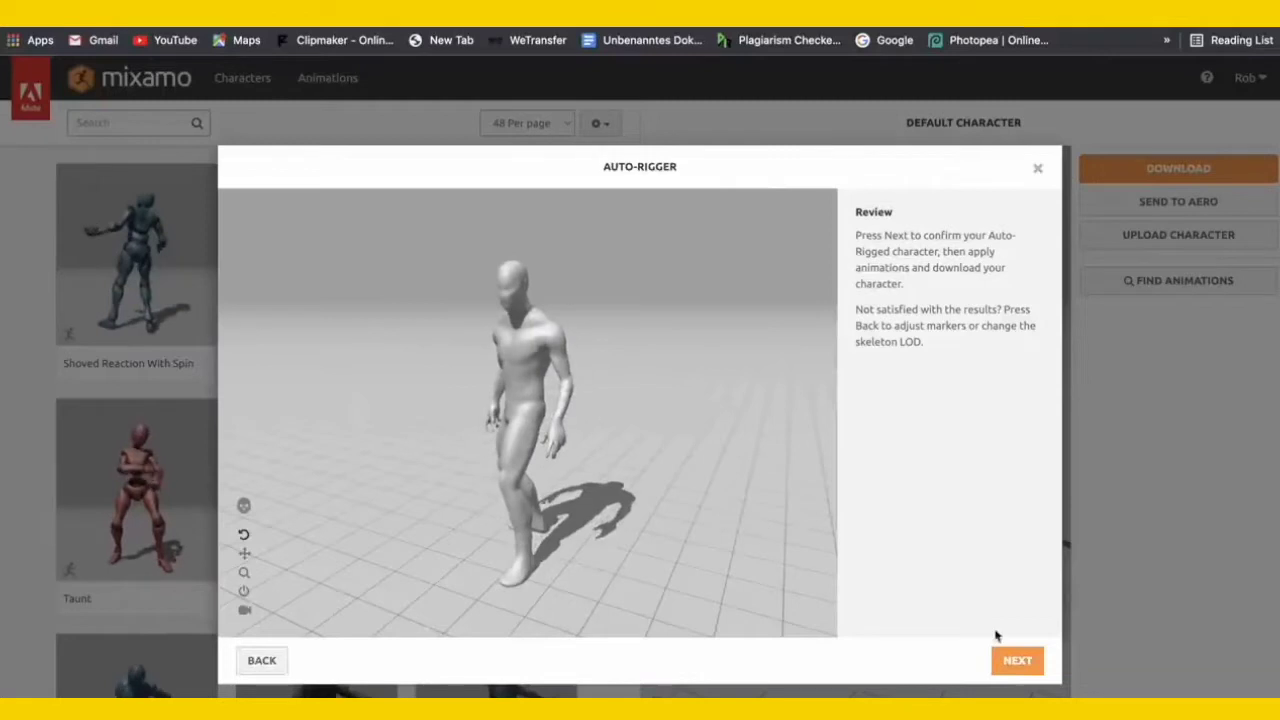
left_click(1015, 660)
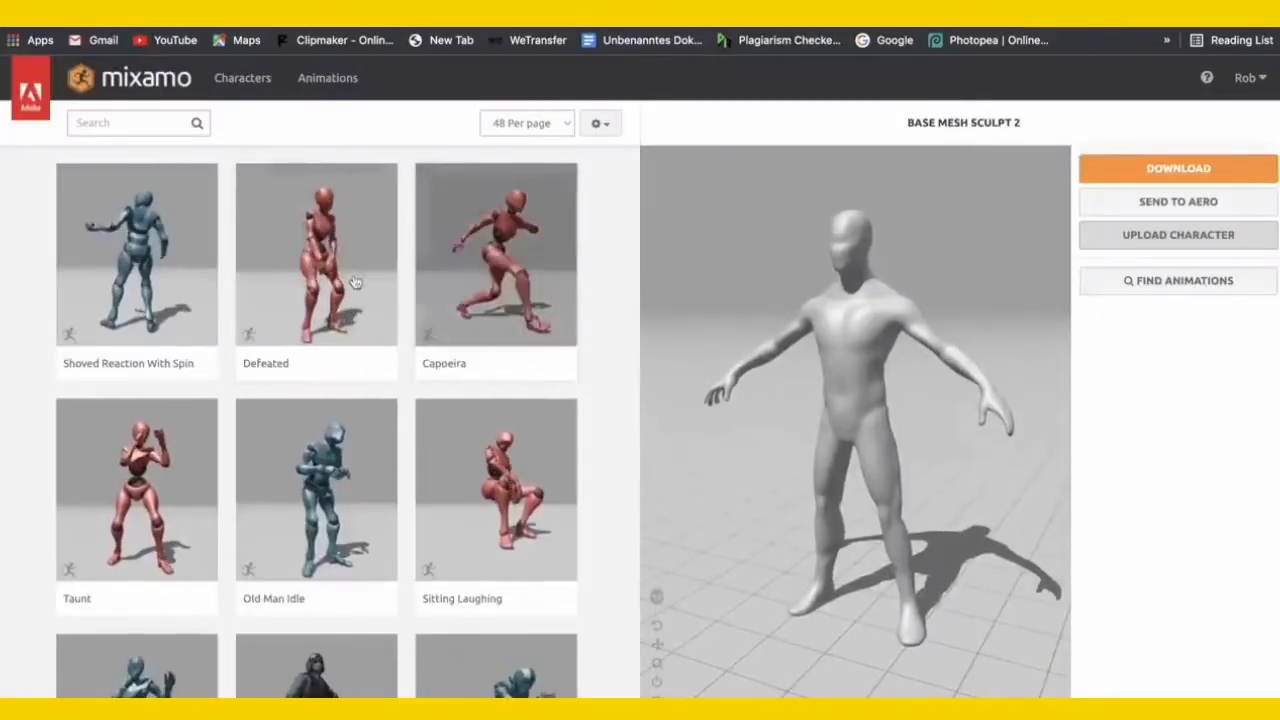
- Browse the animation library and apply the Rumba Dancing animation to the rigged base mesh character
scroll(135, 355, "down", 1)
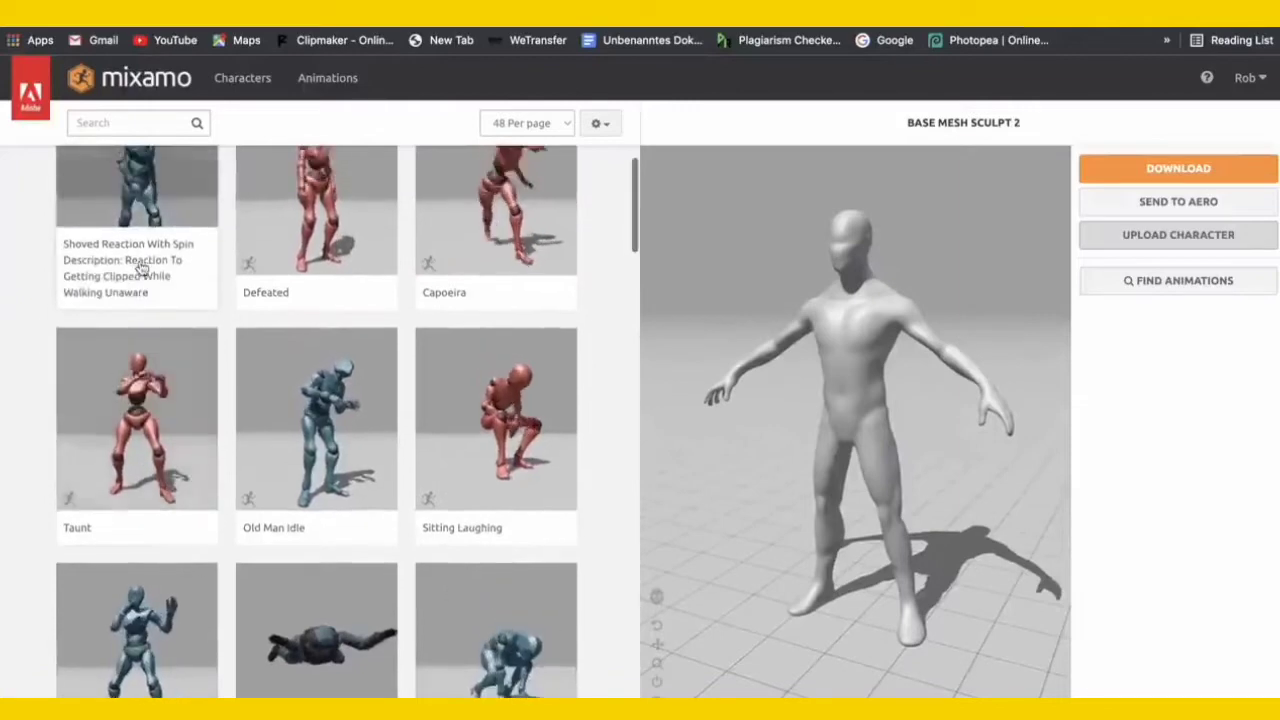
scroll(150, 272, "up", 1)
left_click(500, 457)
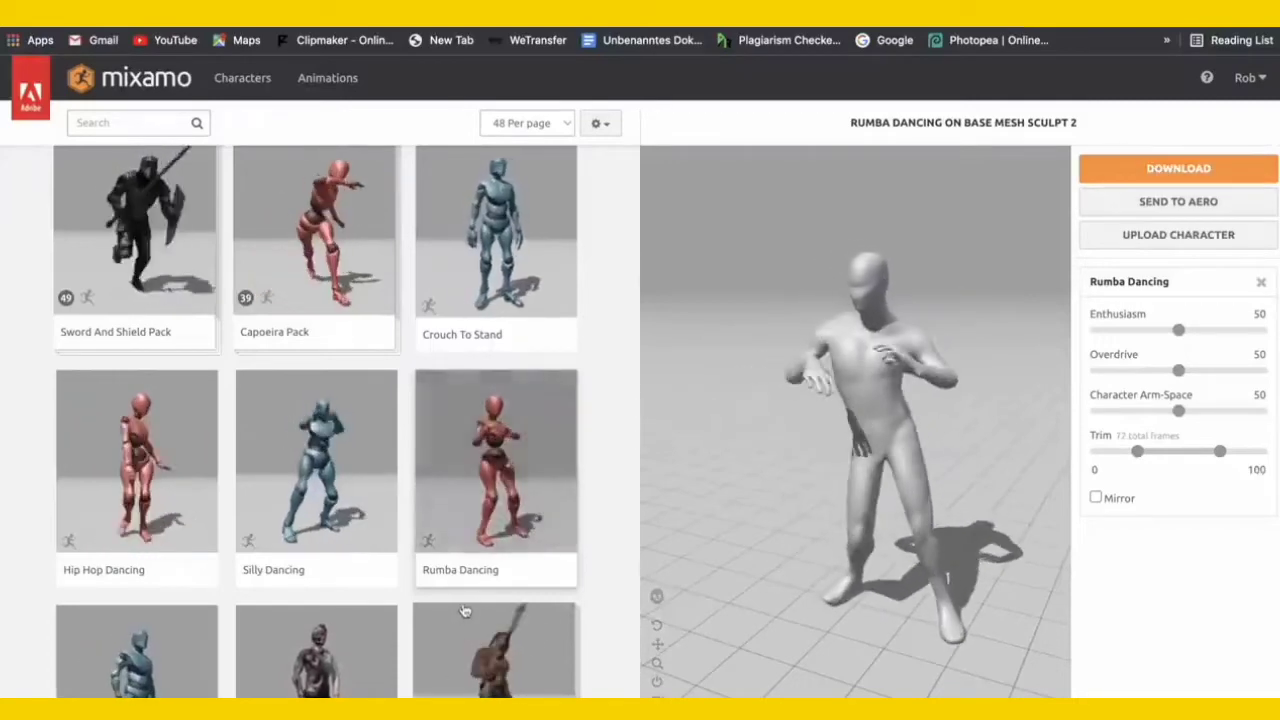
scroll(465, 610, "down", 2)
scroll(465, 610, "down", 1)
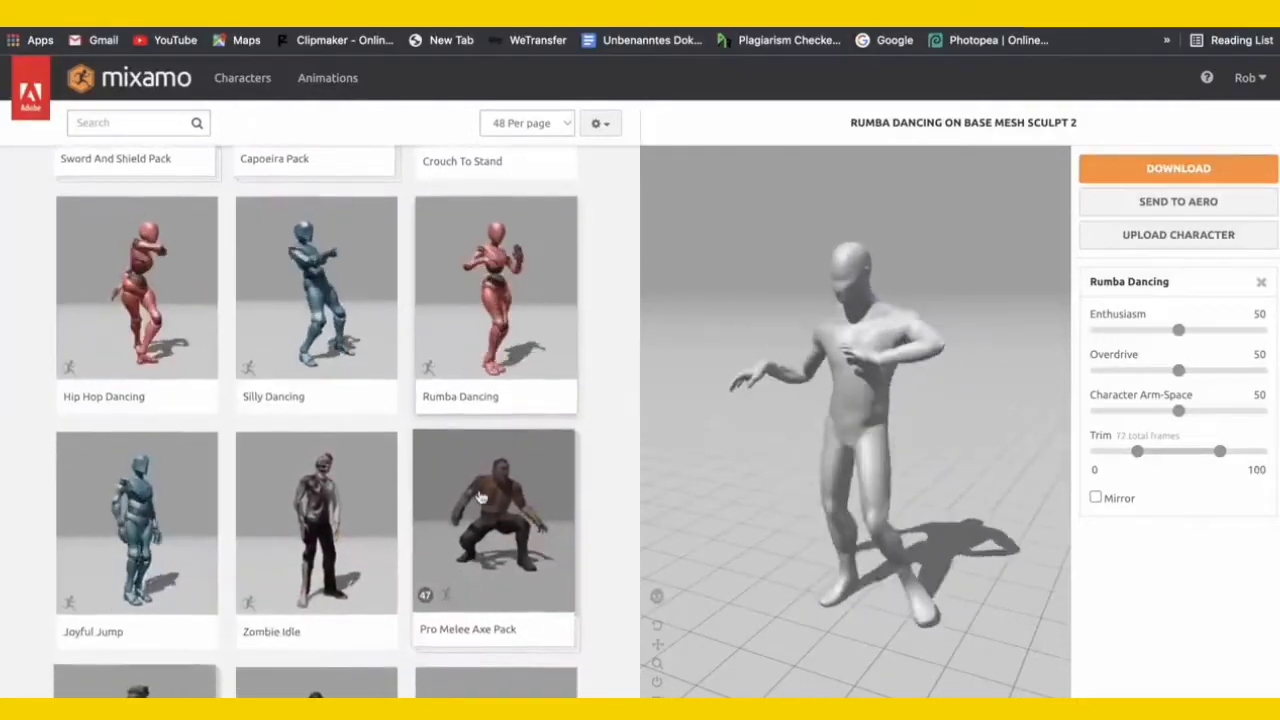
scroll(487, 438, "up", 1)
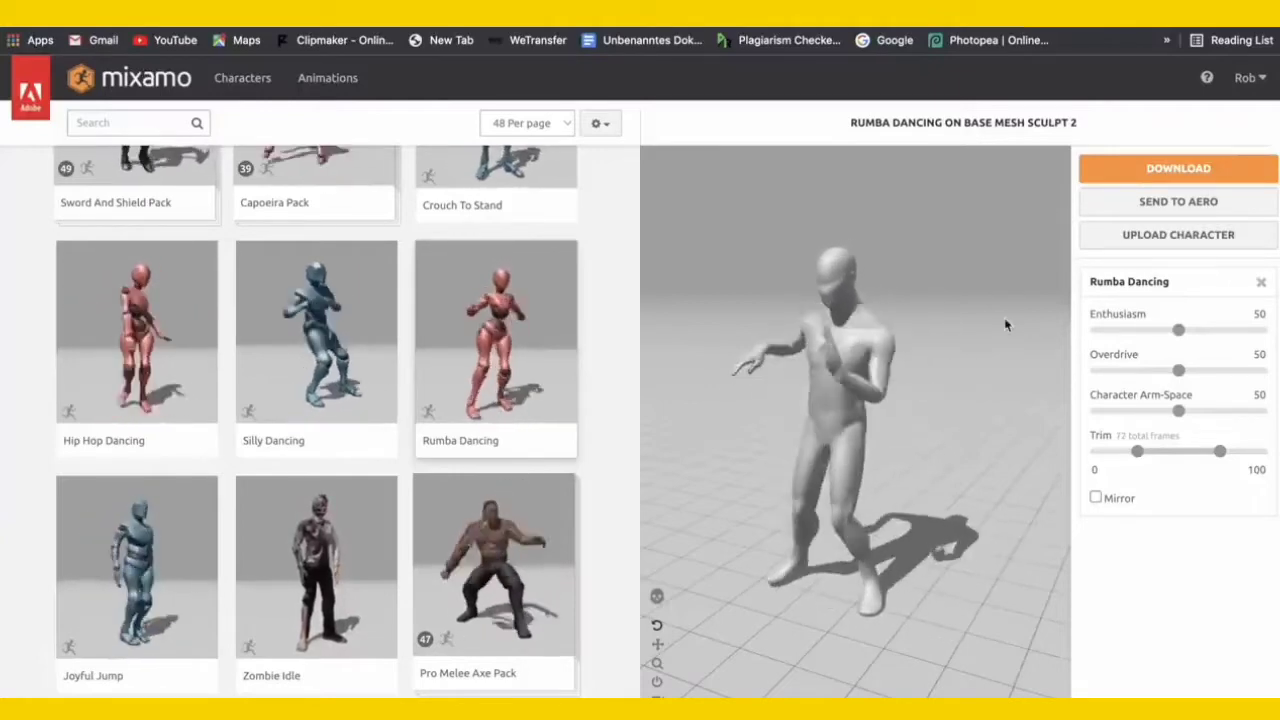
- Download the Rumba Dancing character as FBX Binary(.fbx) with skin, at 30 frames per second and without keyframe reduction
left_click(1135, 169)
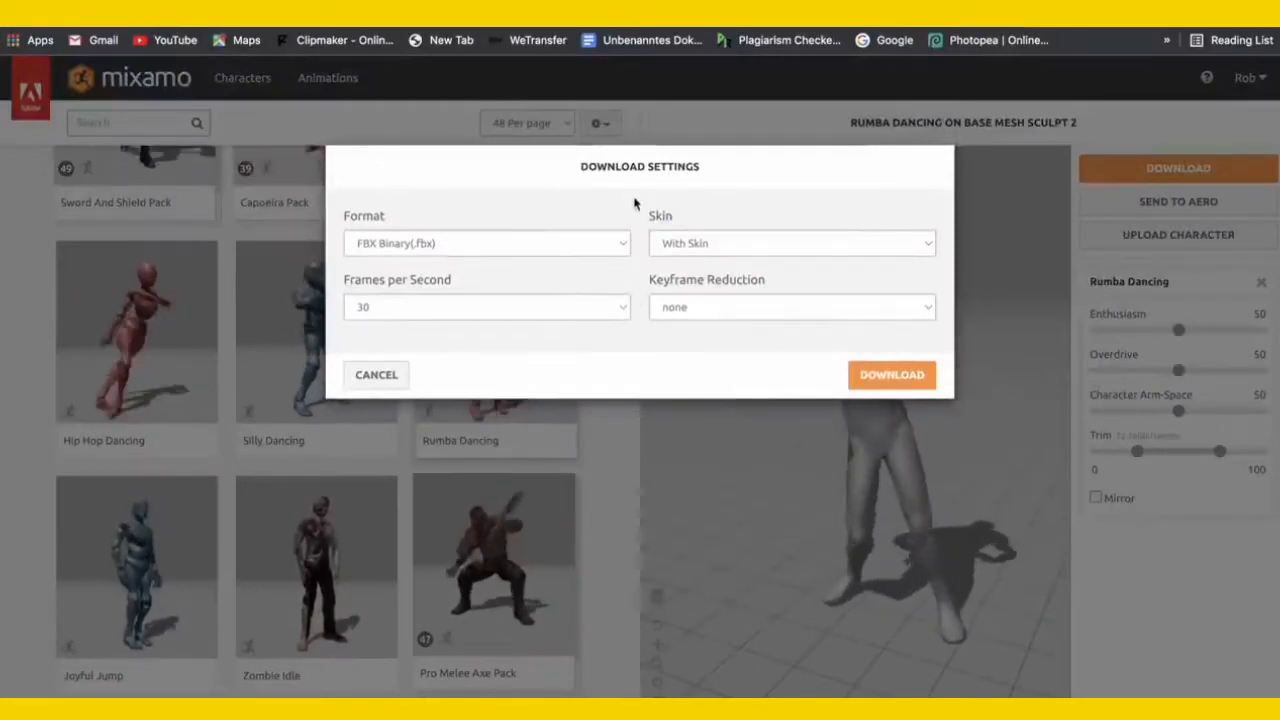
left_click(613, 242)
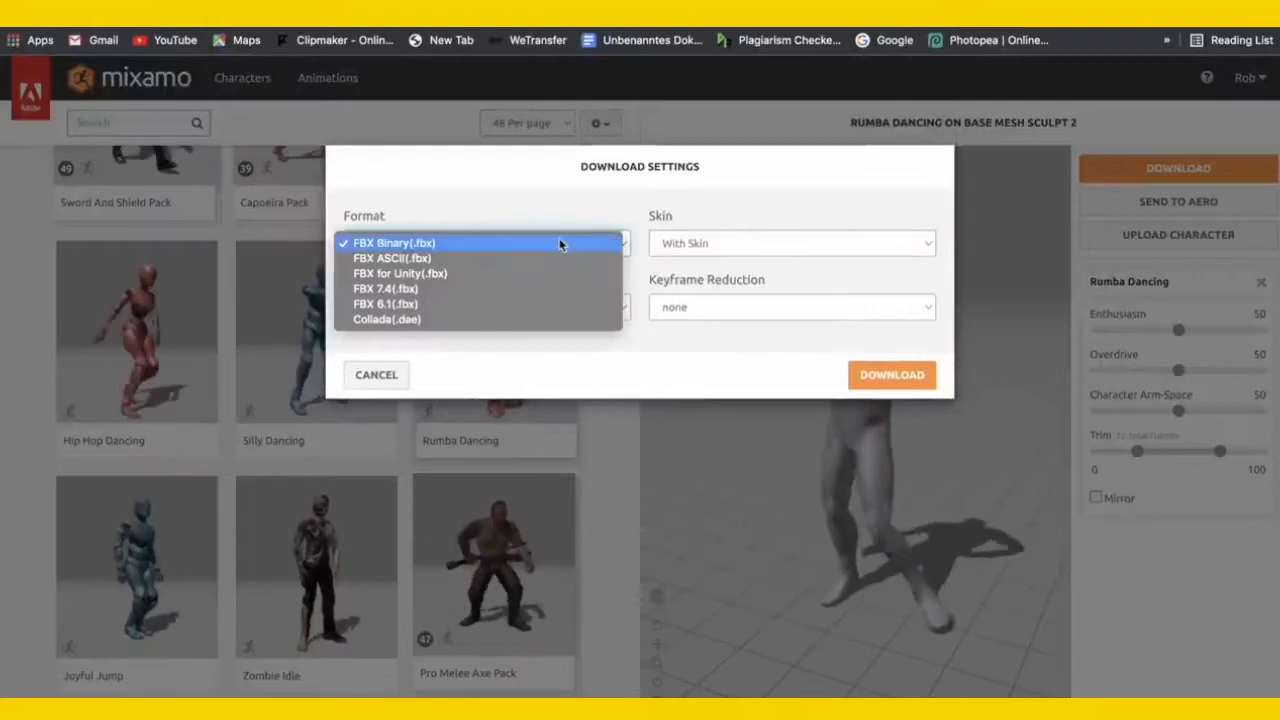
left_click(395, 245)
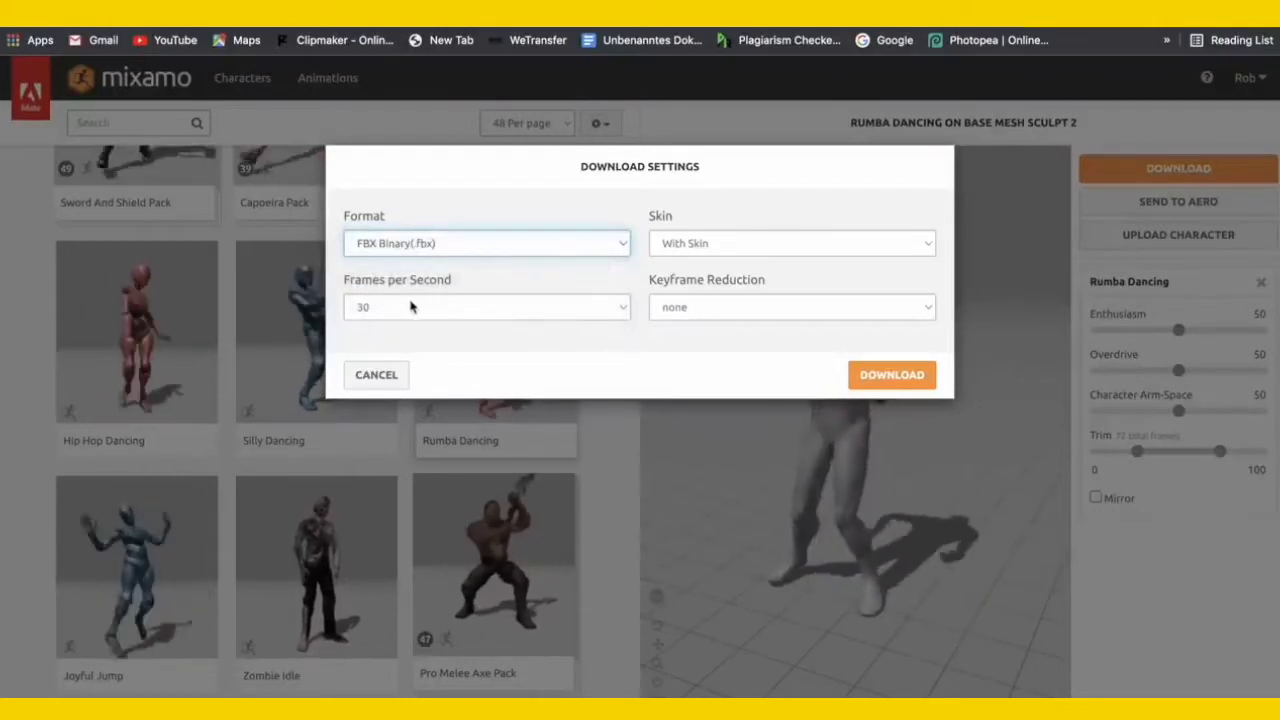
left_click(730, 307)
left_click(729, 307)
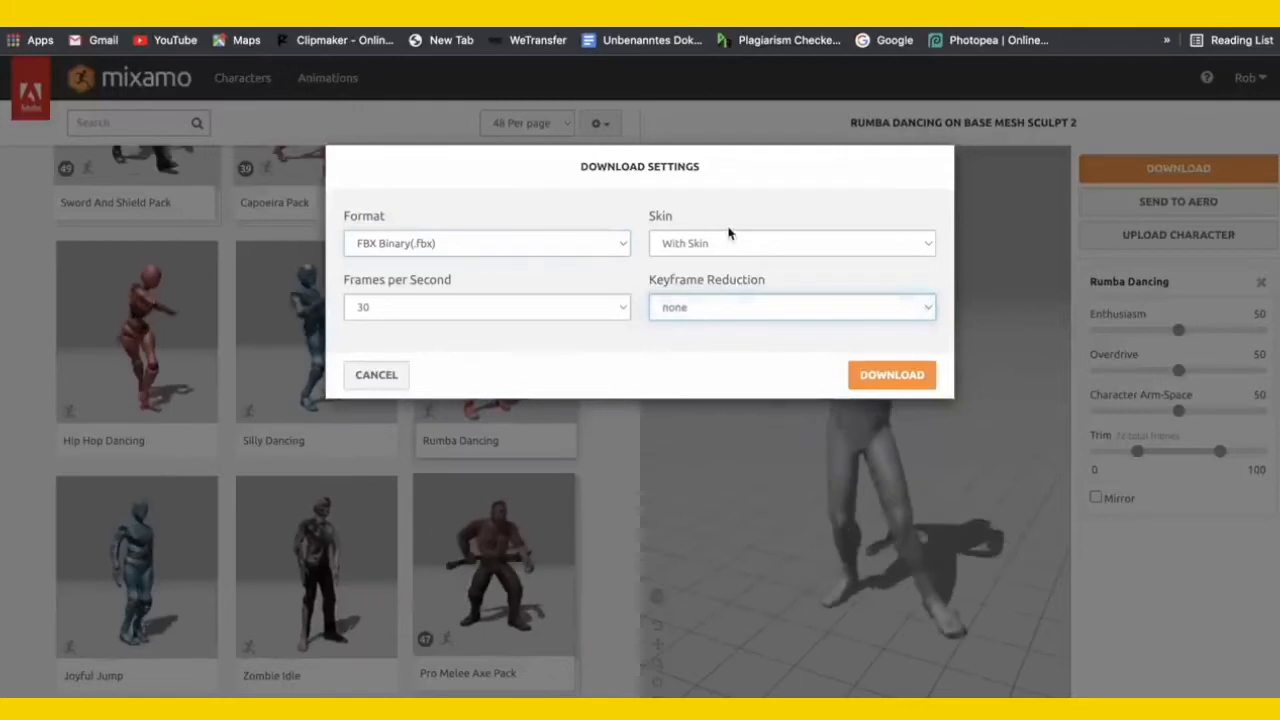
left_click(743, 244)
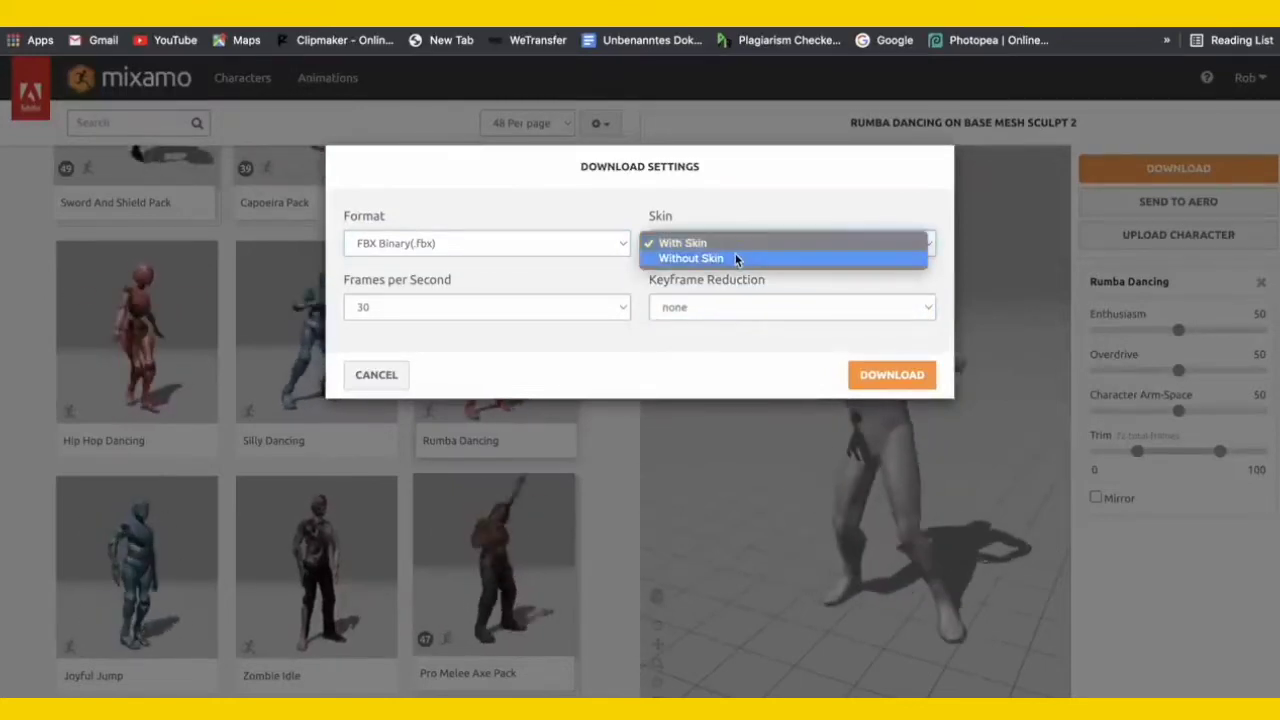
left_click(737, 255)
left_click(737, 255)
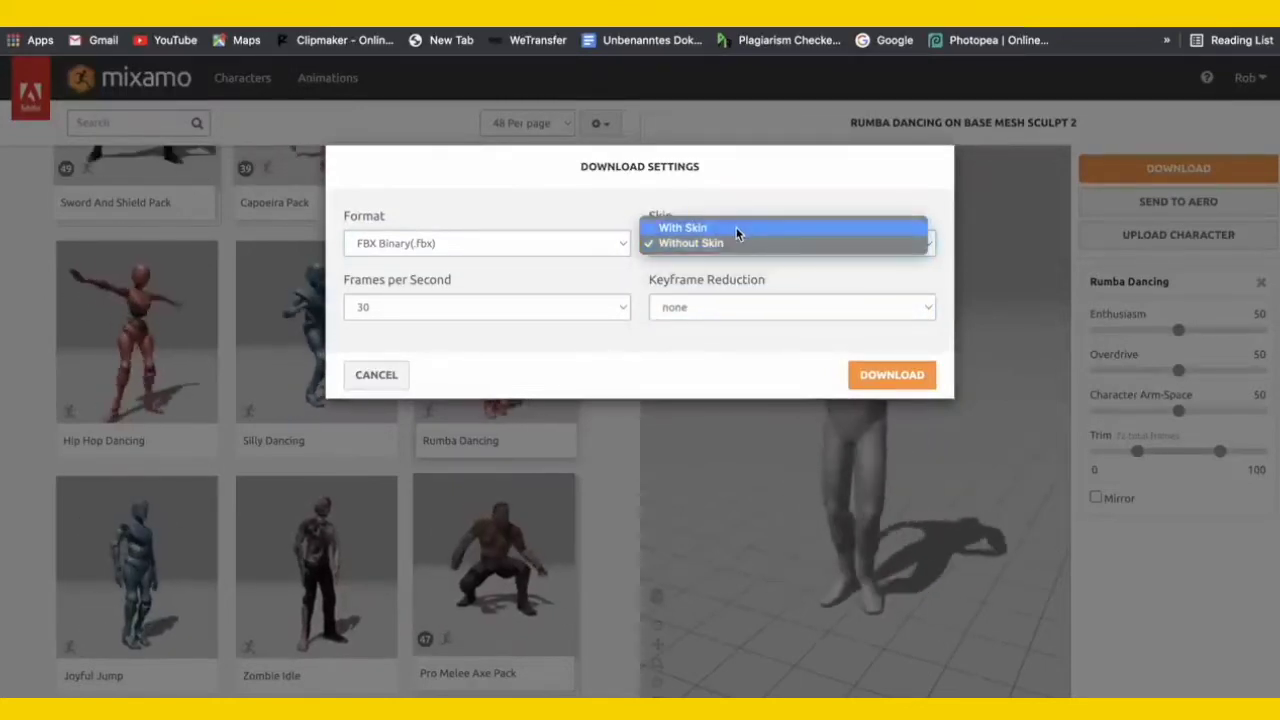
left_click(736, 227)
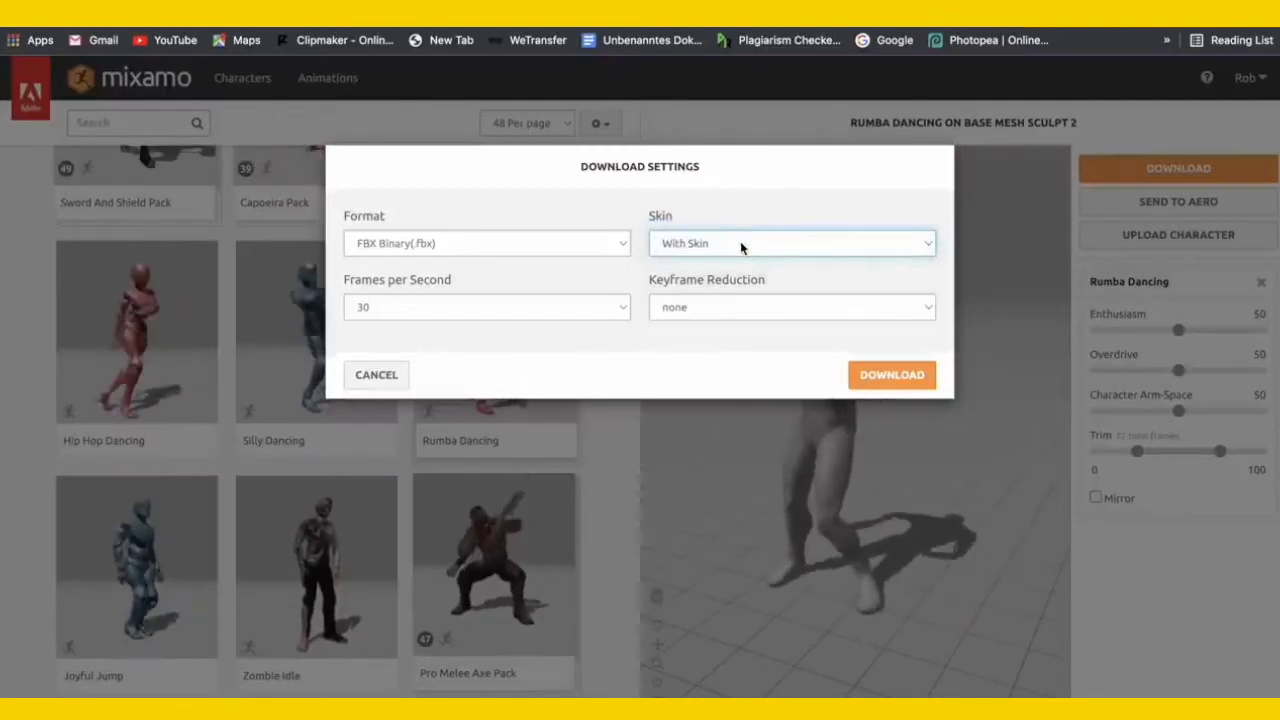
left_click(879, 374)
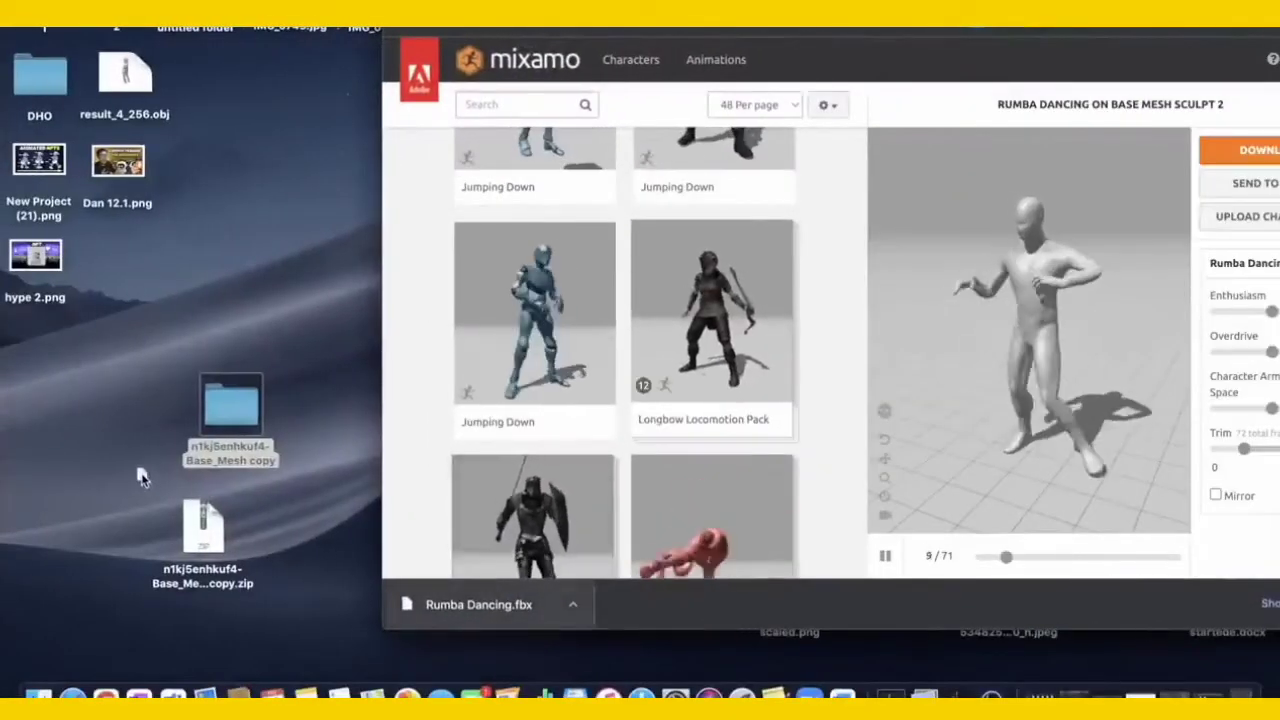
- Put the downloaded Rumba Dancing.fbx on the desktop and move it slightly lower beside the Base_Mesh copy folder
left_click(90, 464)
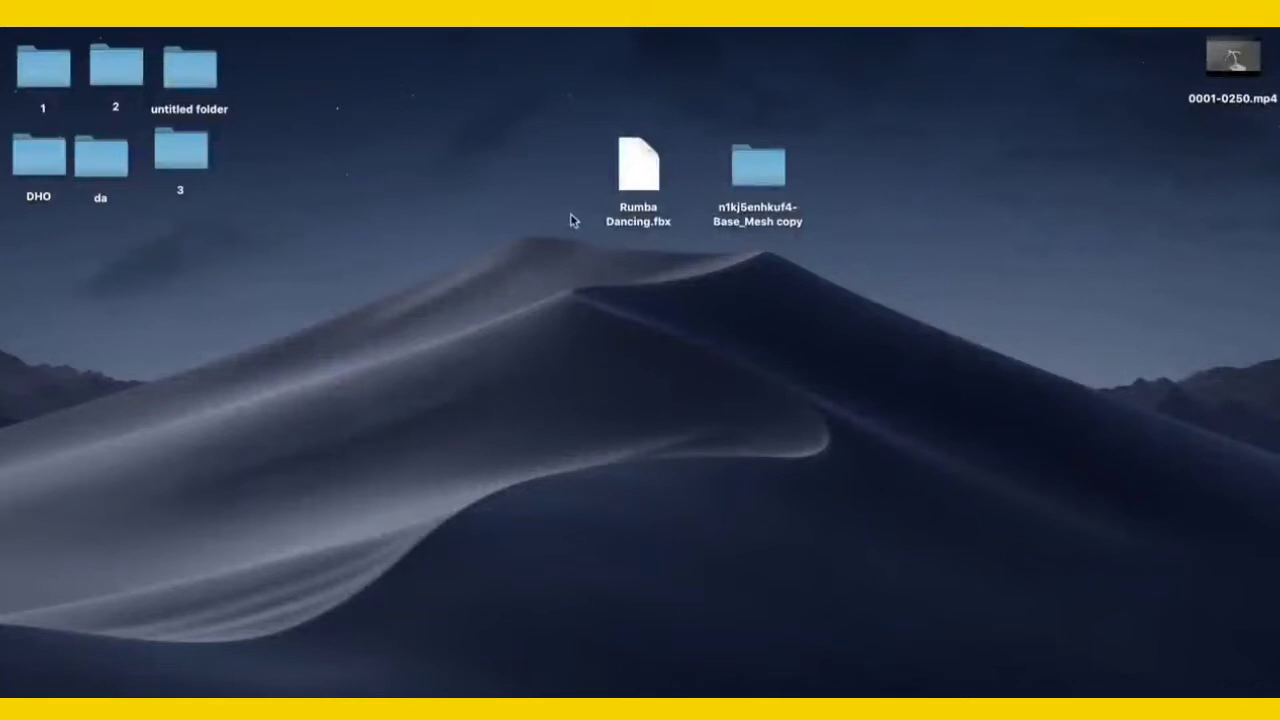
left_click_drag(572, 172, 669, 246)
left_click_drag(643, 190, 675, 215)
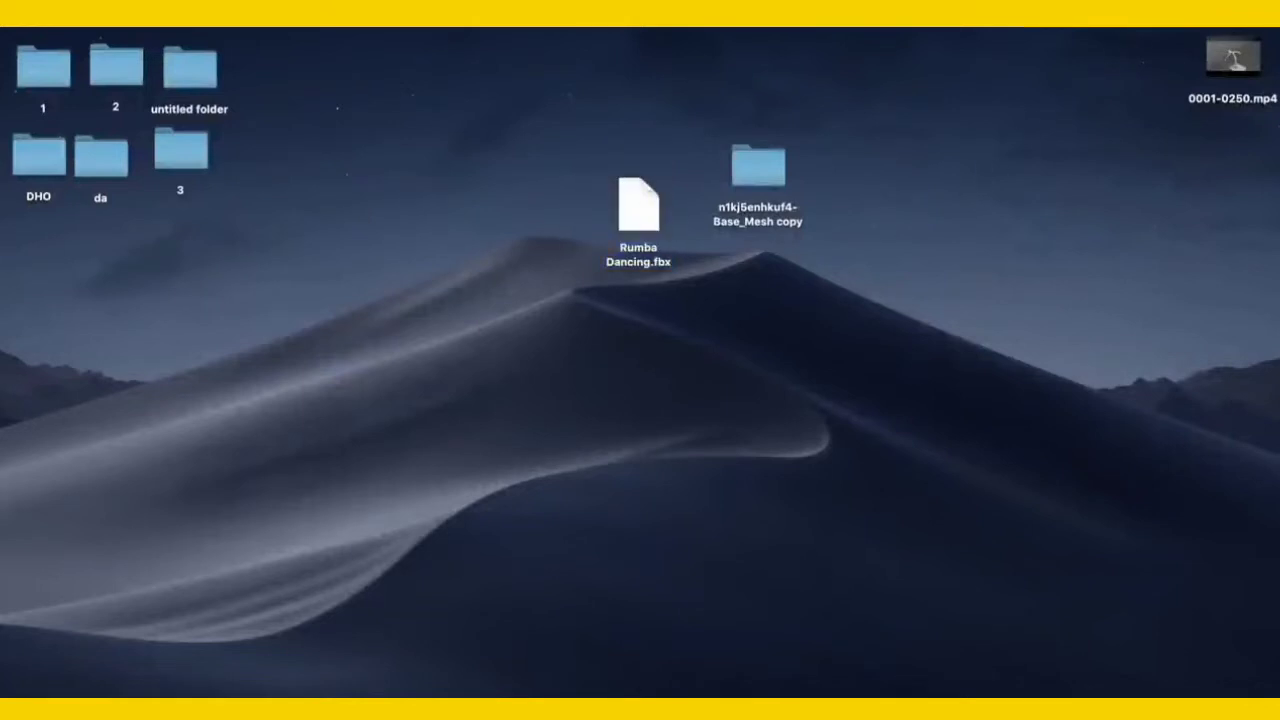
- Launch Blender with a new General file and switch its window to full screen
key("super+space")
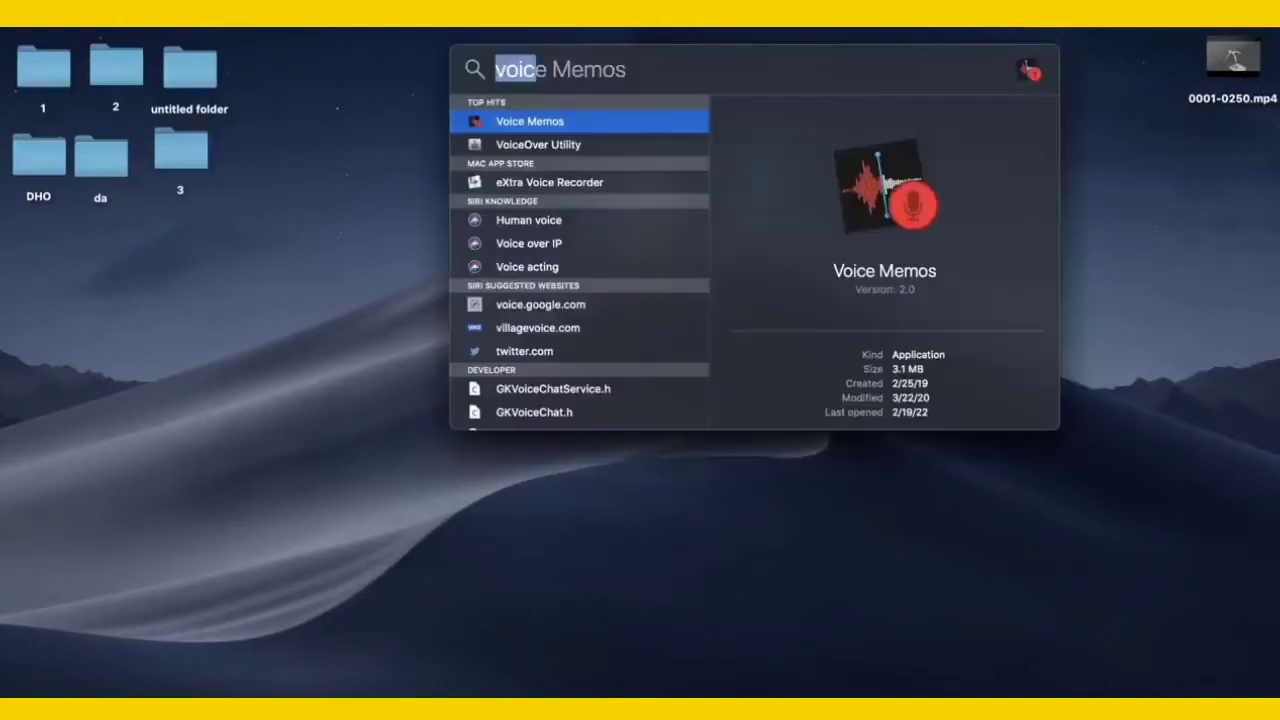
key("BackSpace")
type("blender")
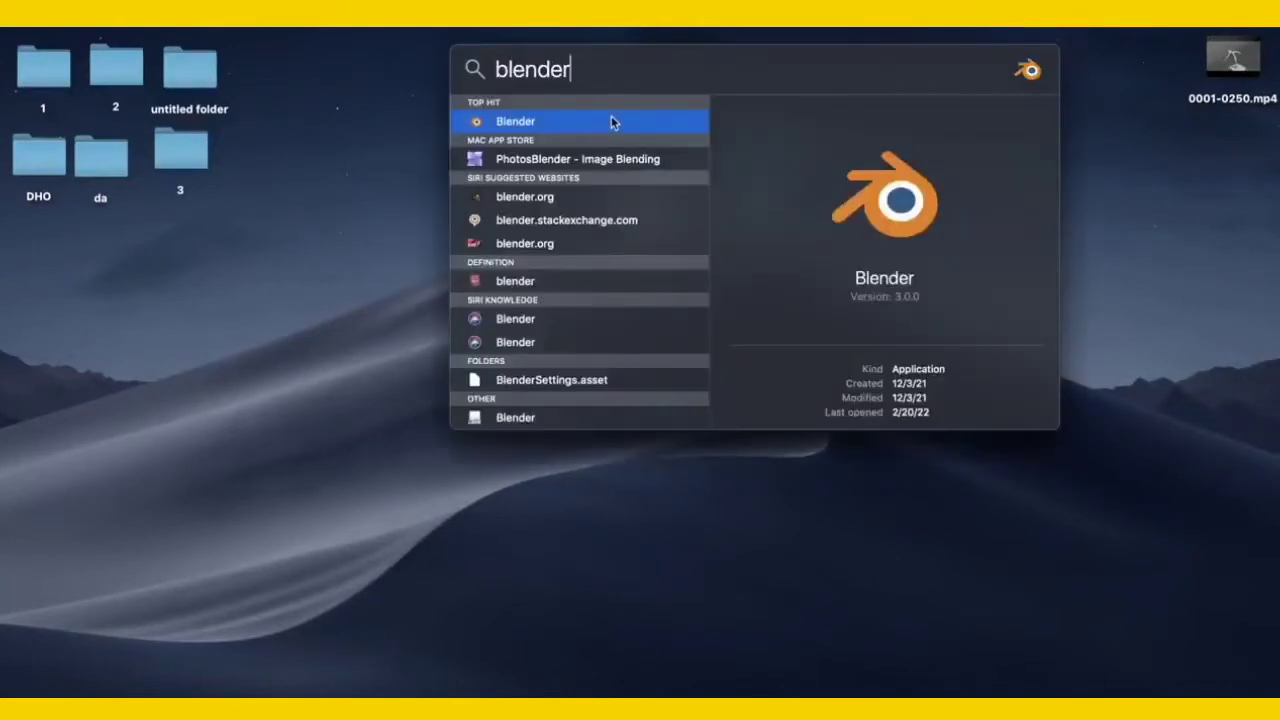
left_click(613, 122)
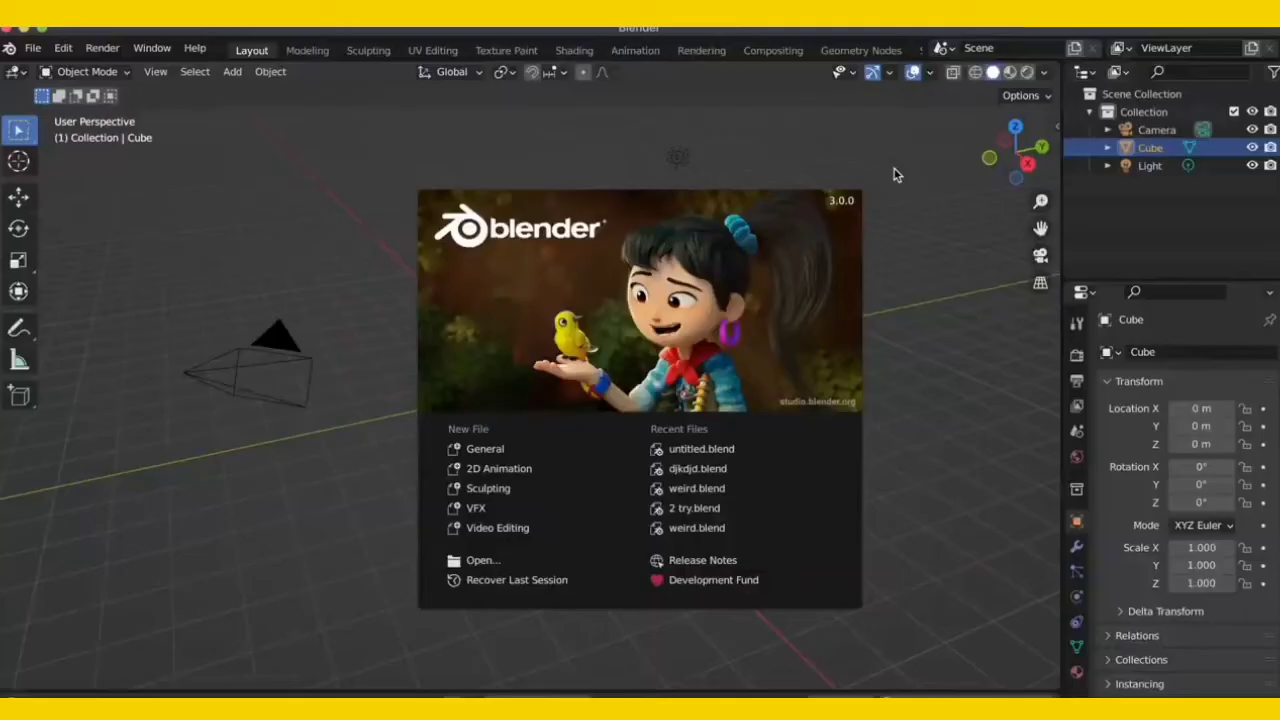
left_click(483, 452)
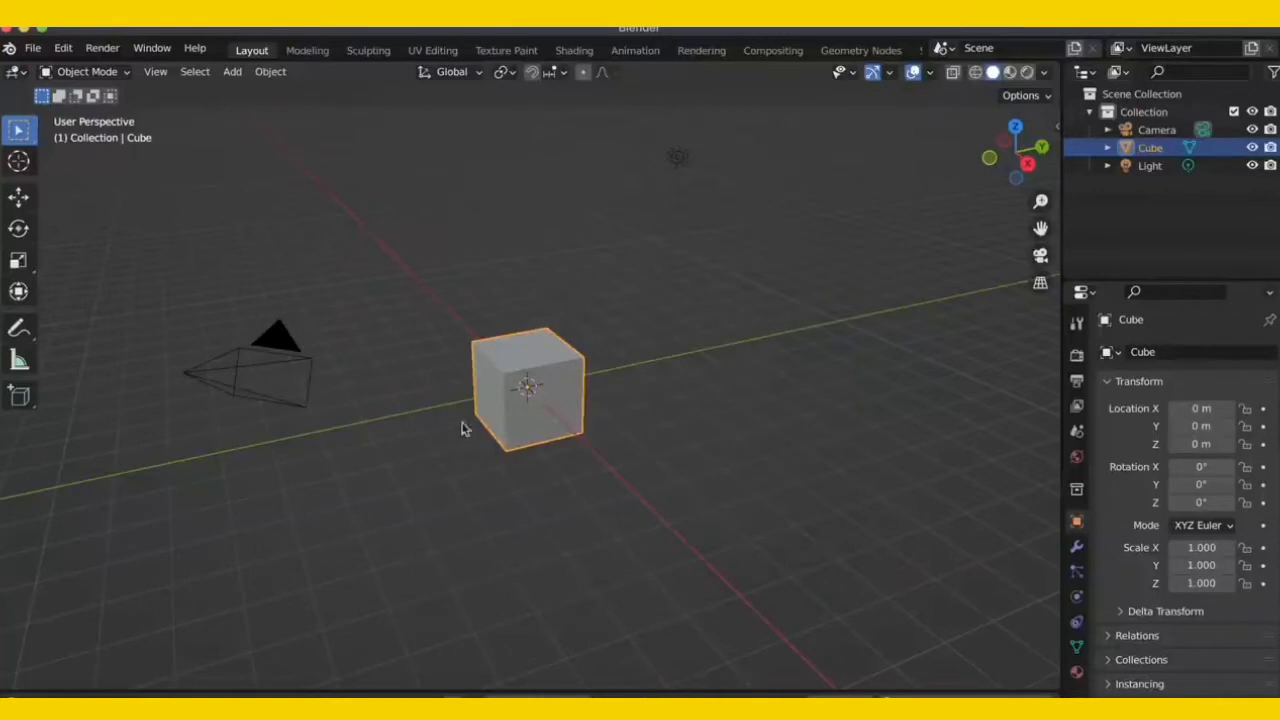
left_click(39, 28)
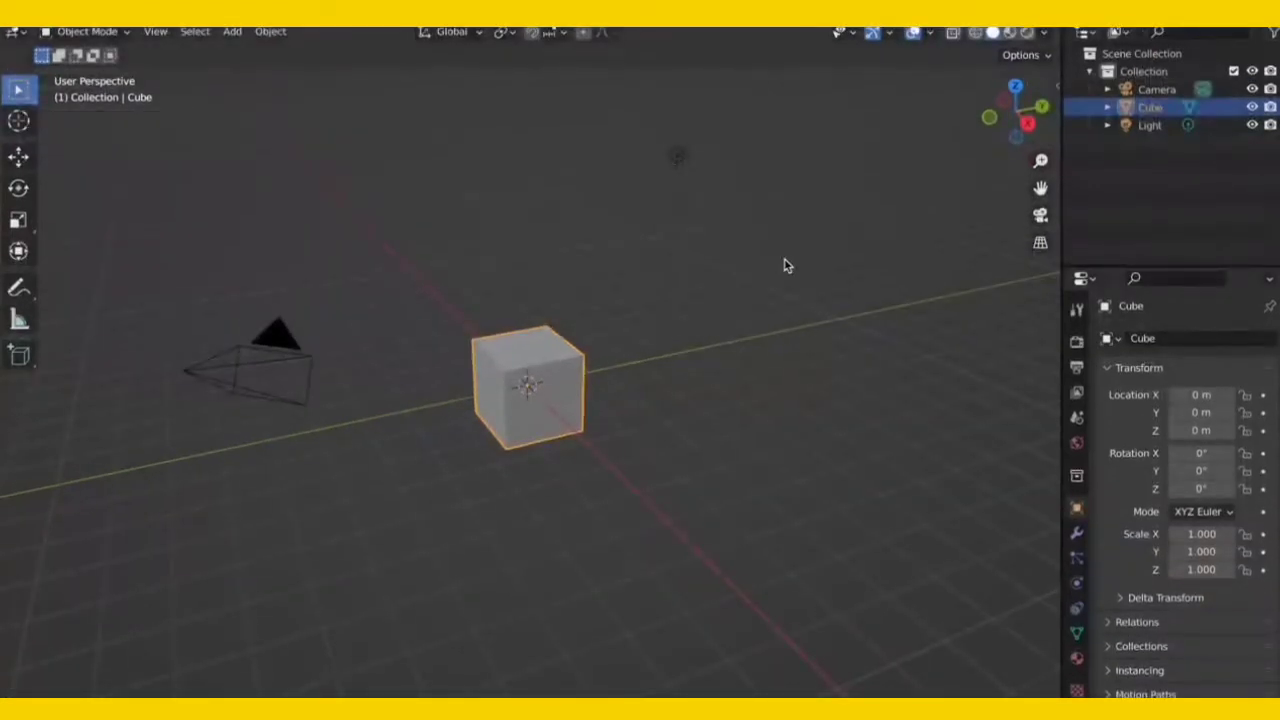
- Delete the default cube and import Rumba Dancing.fbx from the desktop with the default FBX options
key("x")
left_click(559, 348)
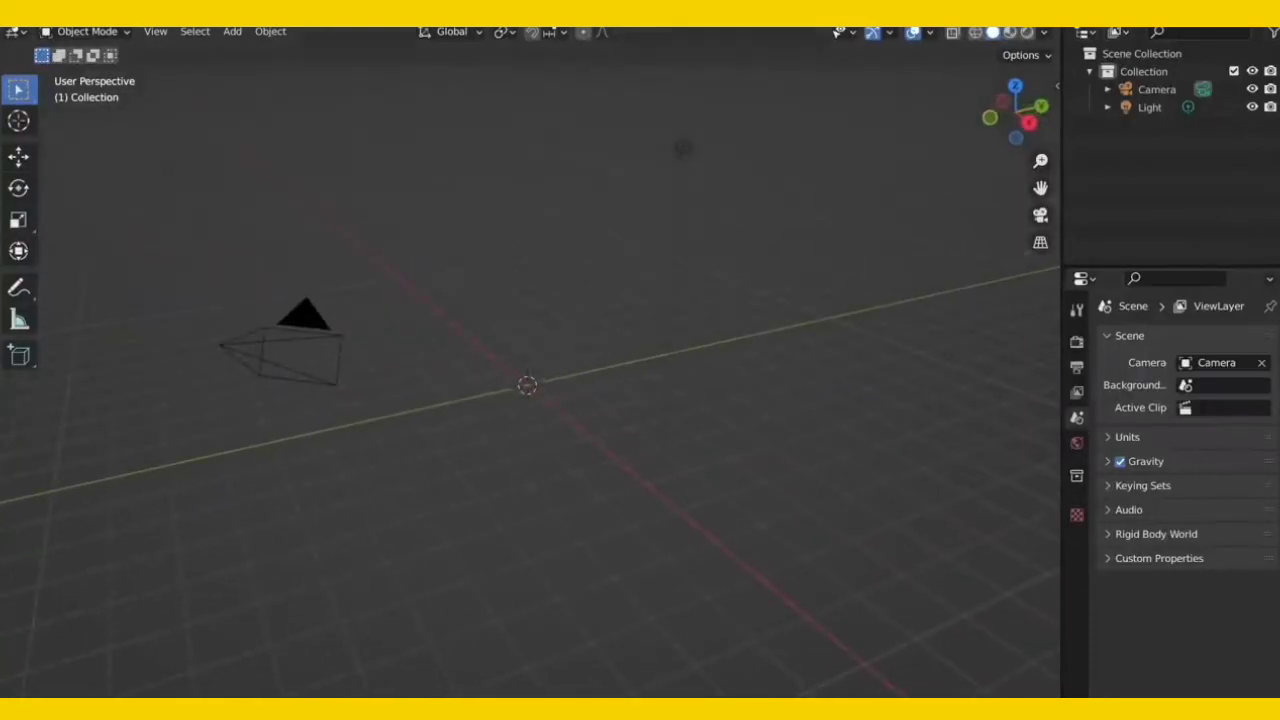
key("F4")
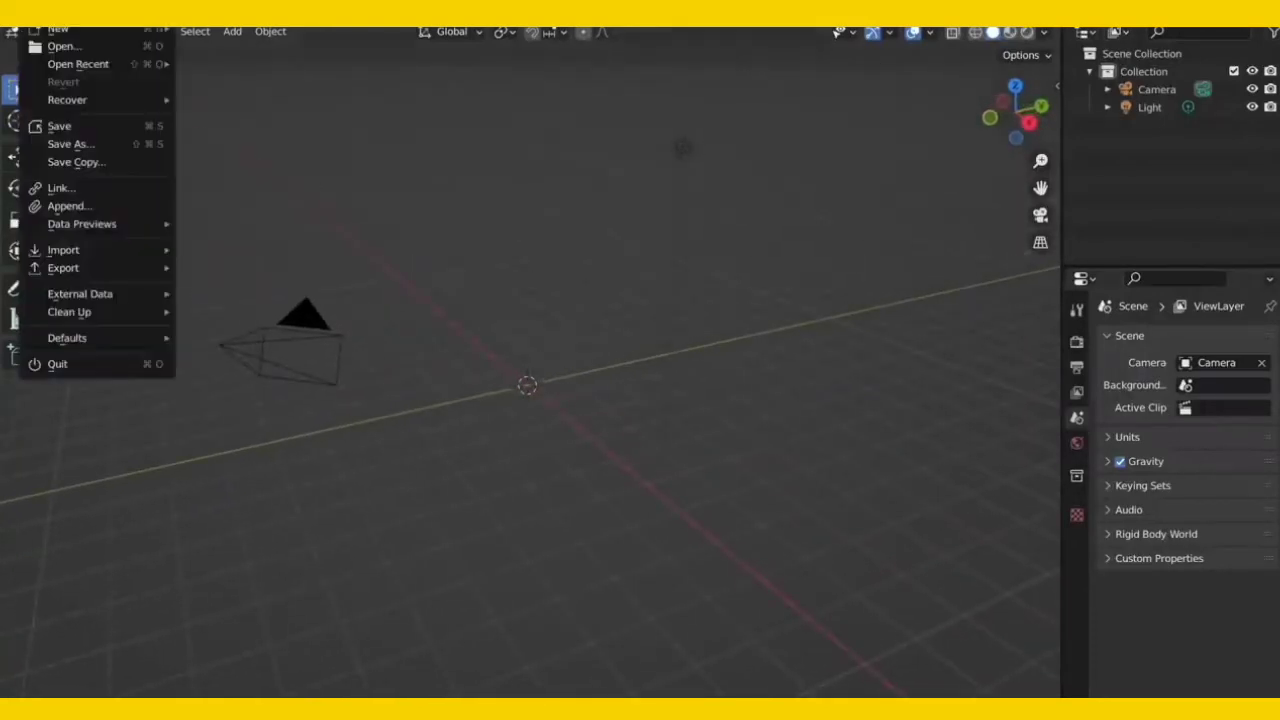
mouse_move(94, 250)
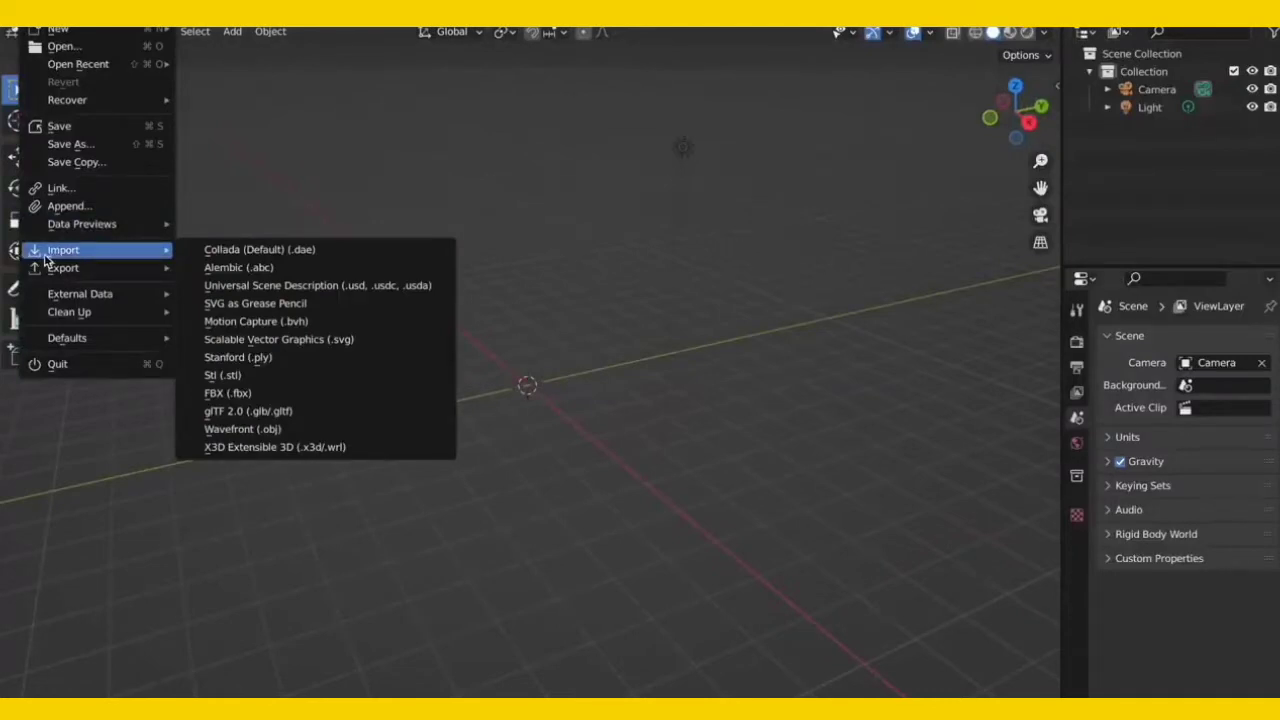
left_click(250, 399)
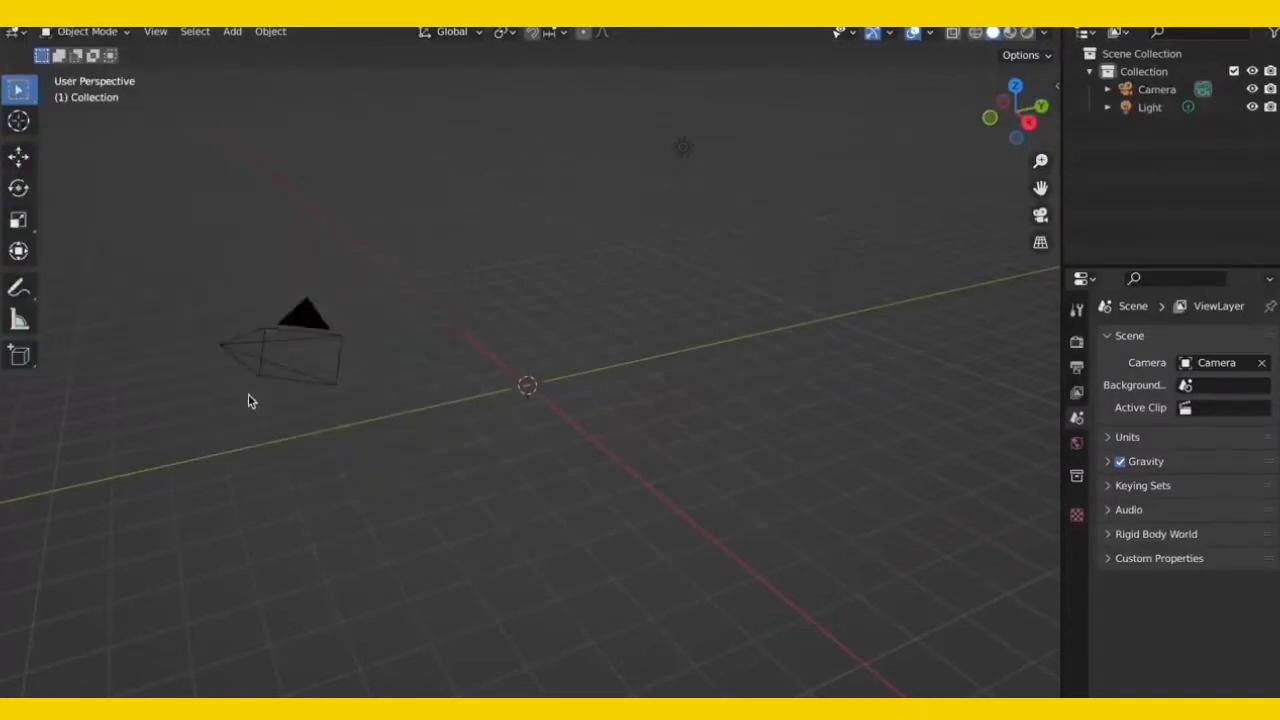
left_click(300, 289)
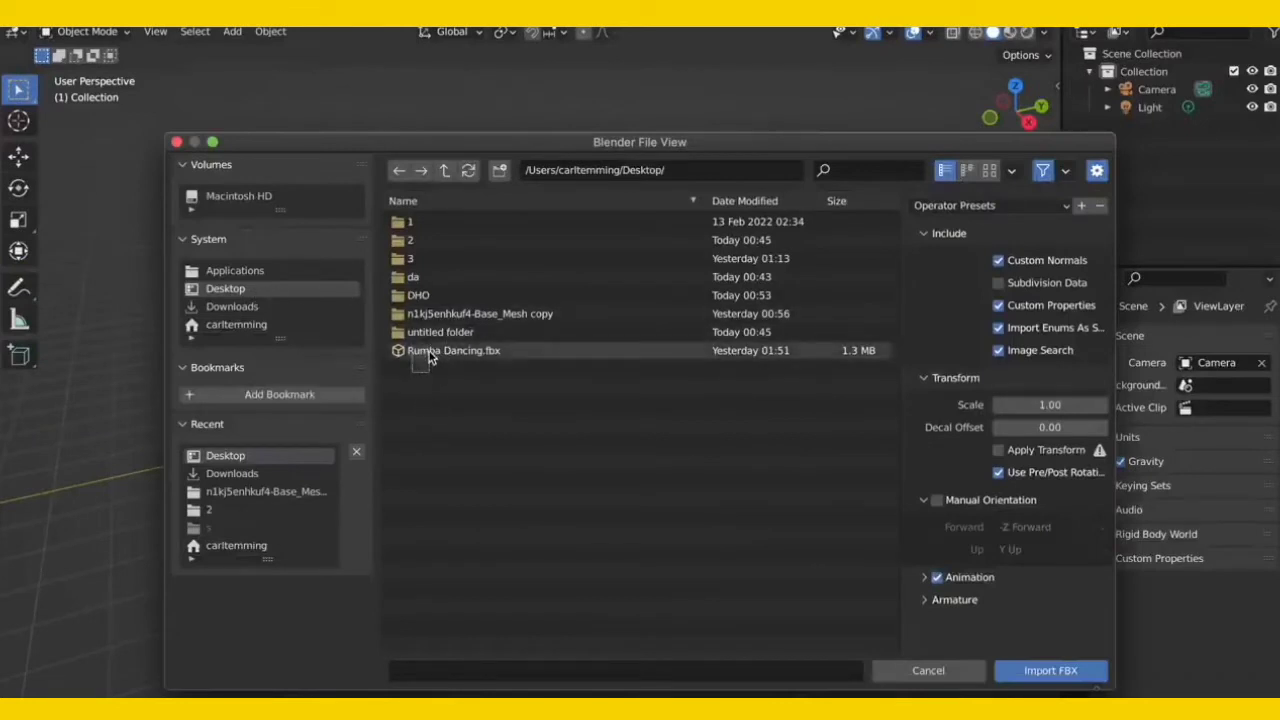
left_click(460, 351)
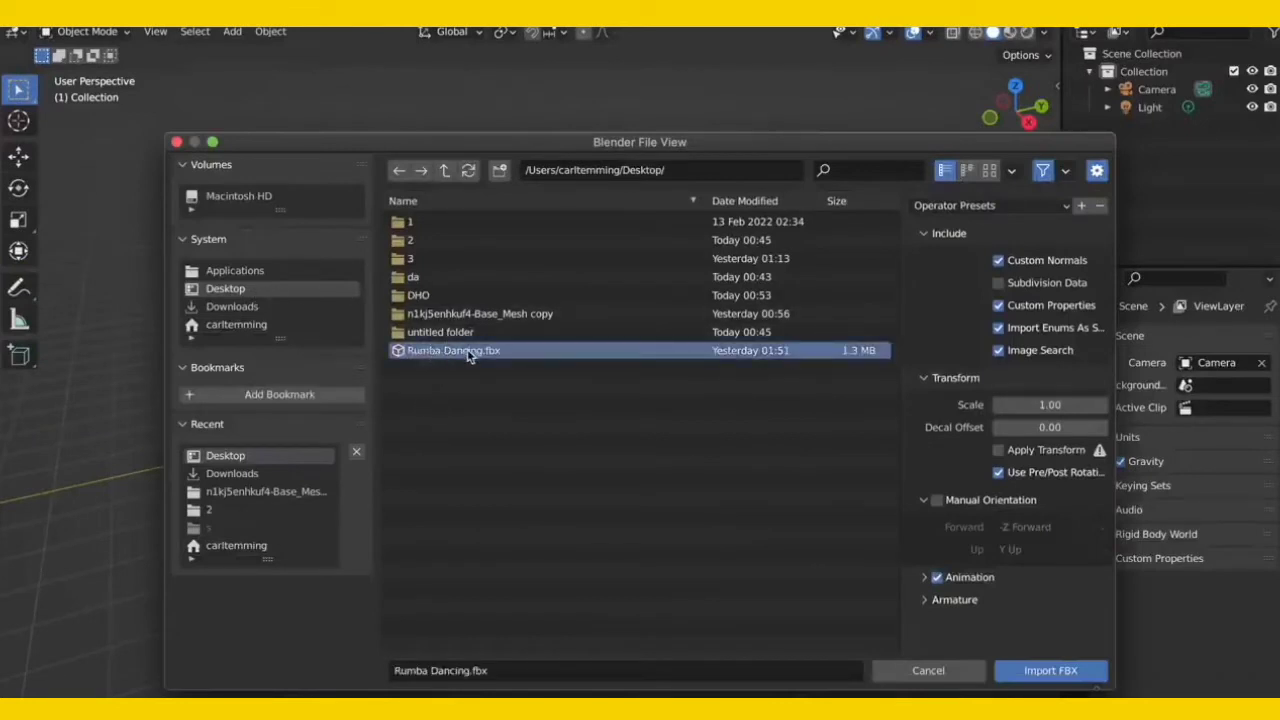
left_click(1050, 671)
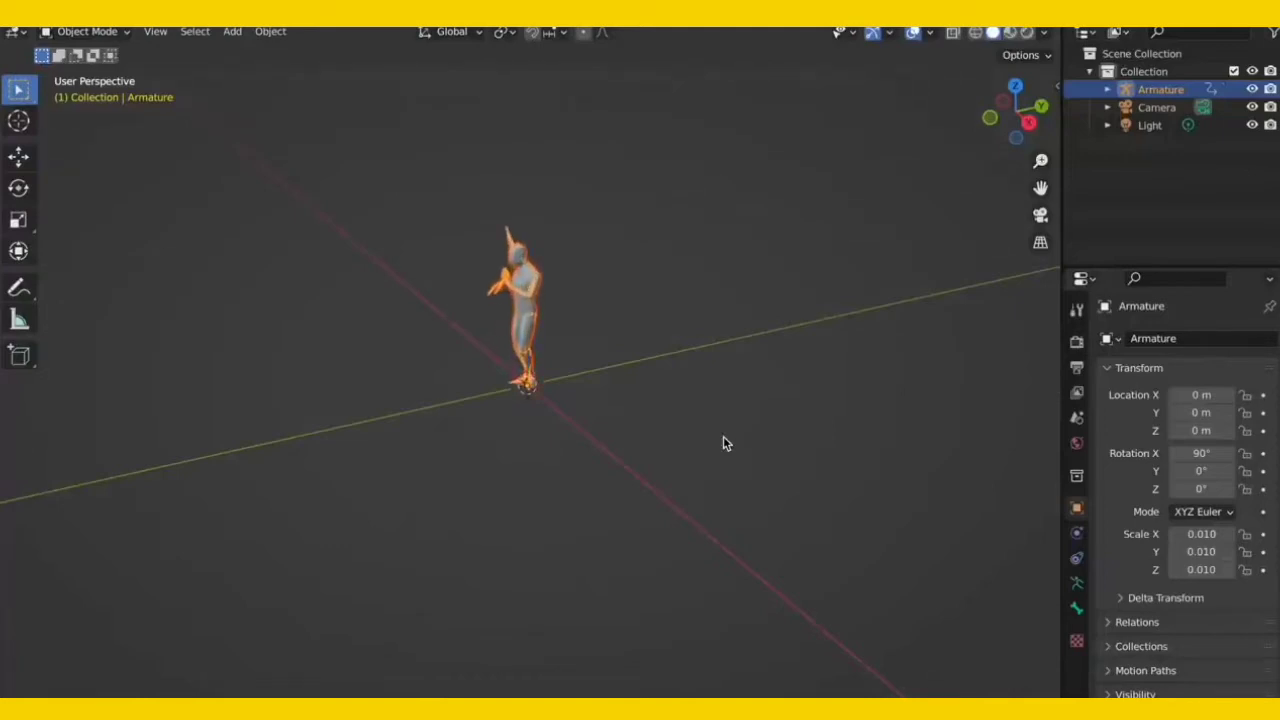
- Select the imported armature and scale it up along each axis to about 0.033 X, 0.026 Y and 0.023 Z
middle_click_drag(723, 437, 925, 295)
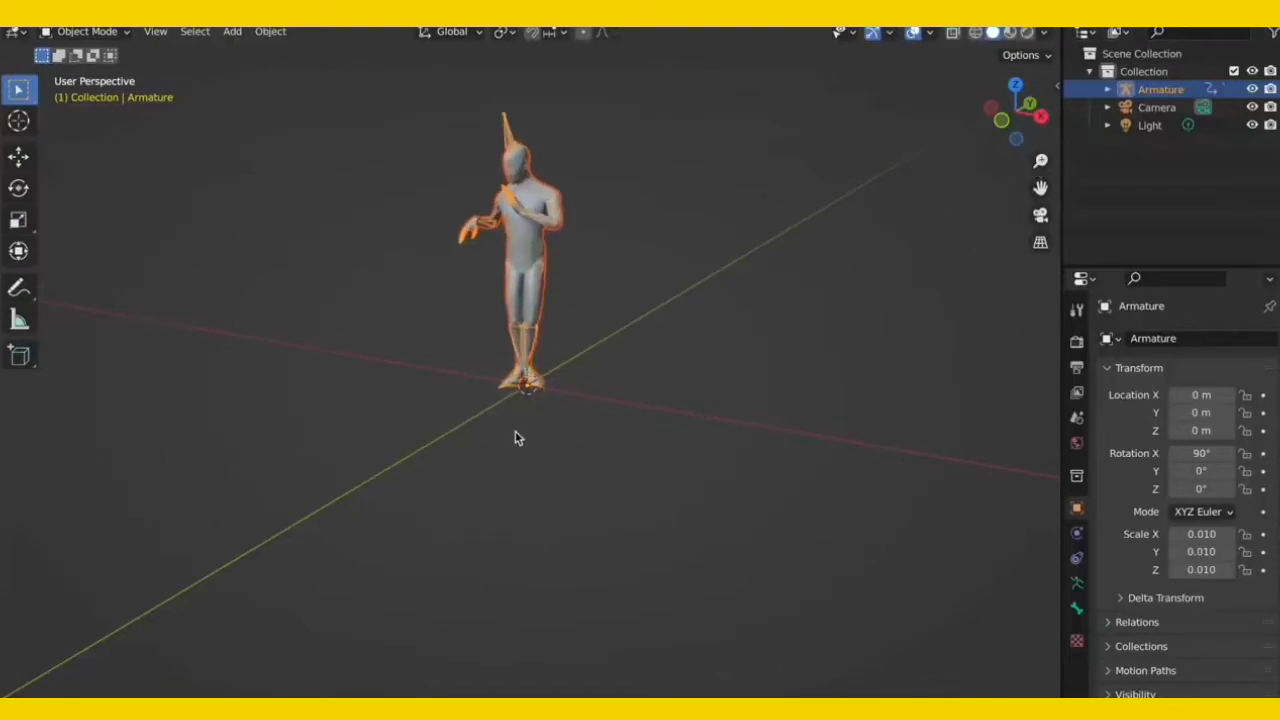
middle_click_drag(515, 380, 515, 380)
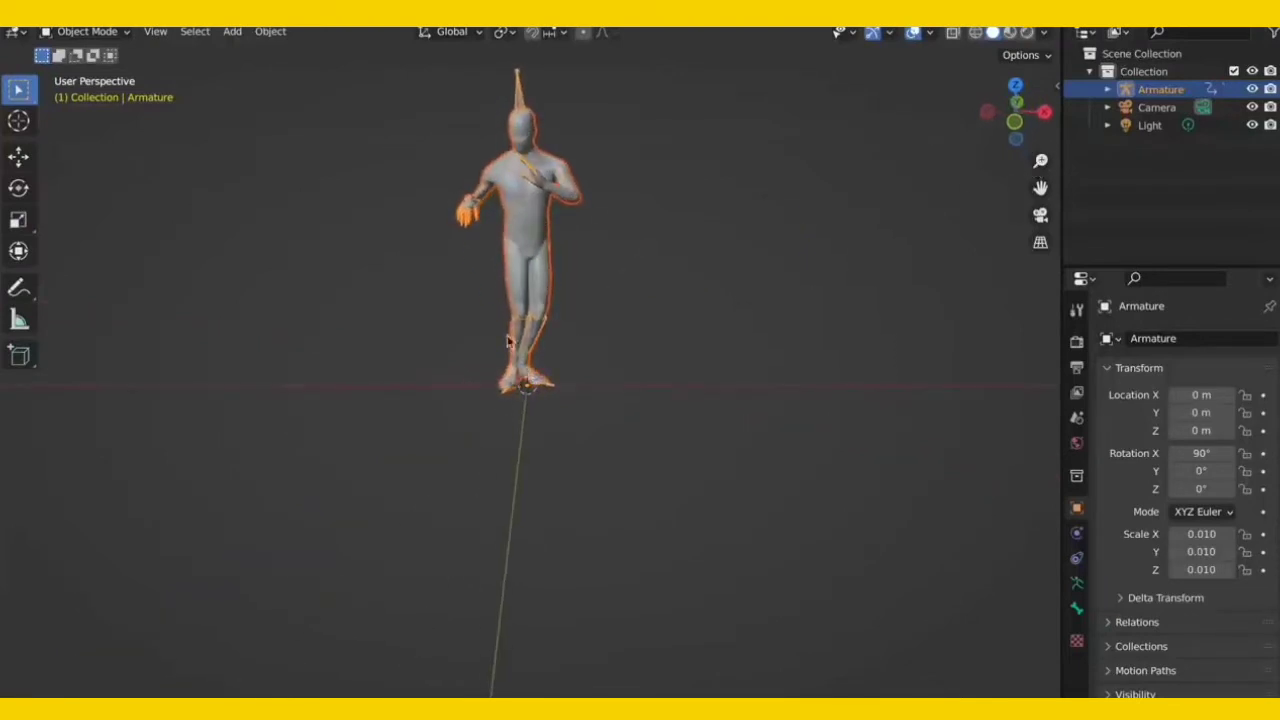
left_click(432, 204)
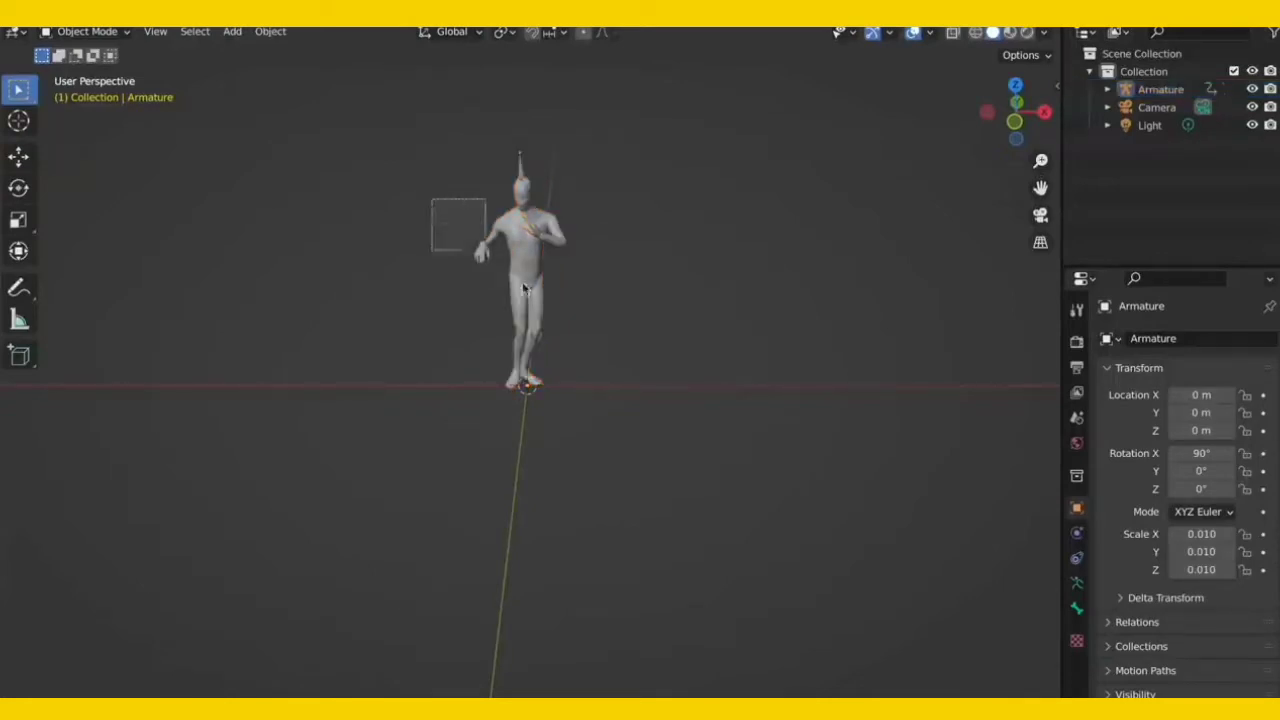
left_click_drag(523, 288, 585, 327)
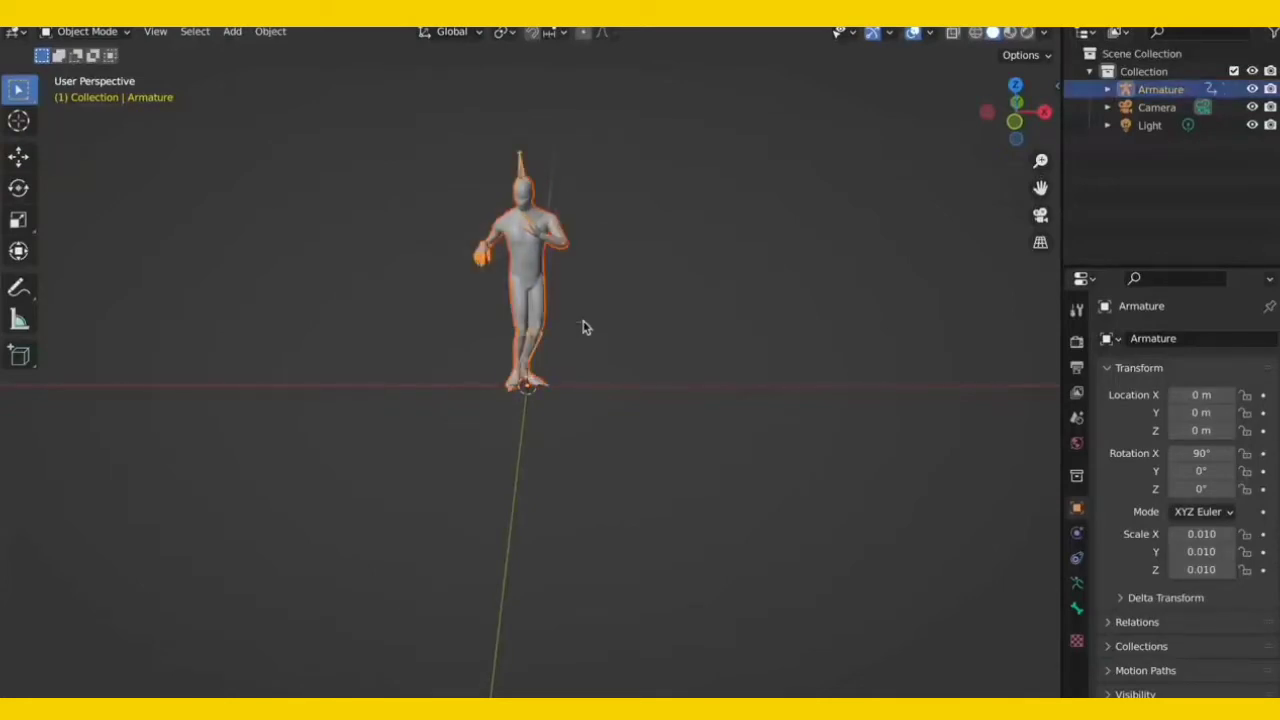
left_click(18, 222)
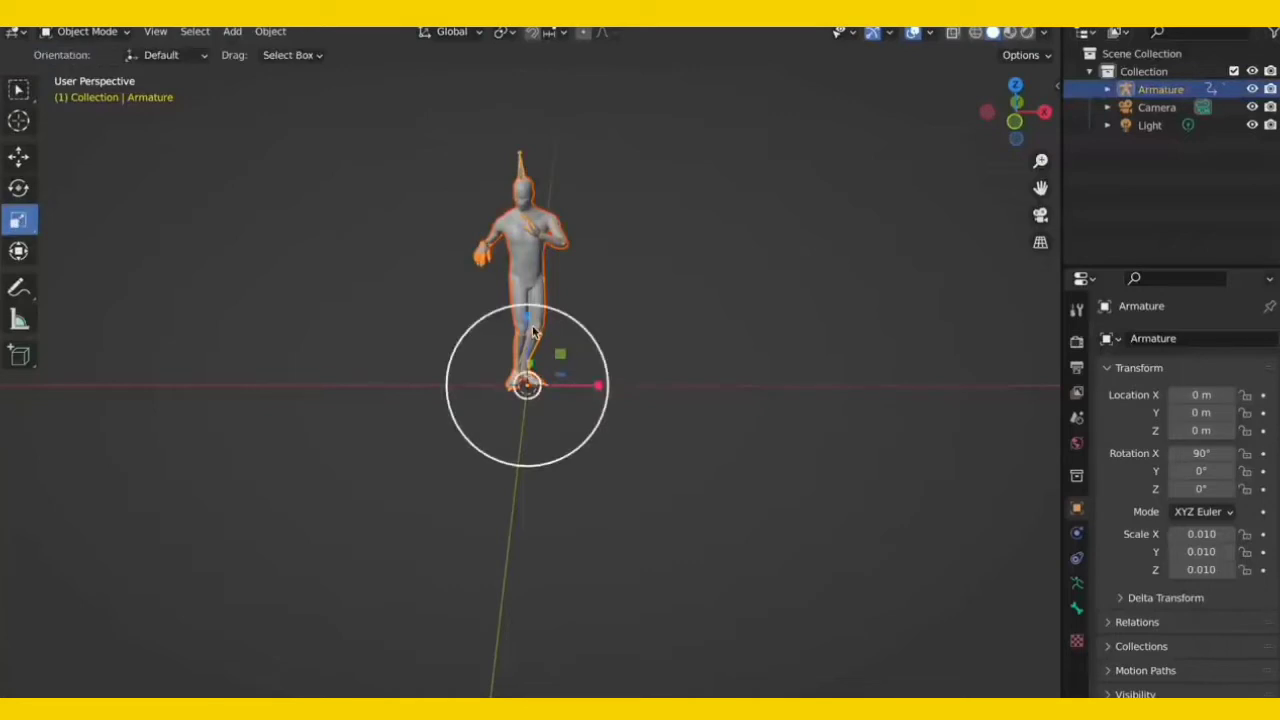
left_click(526, 233)
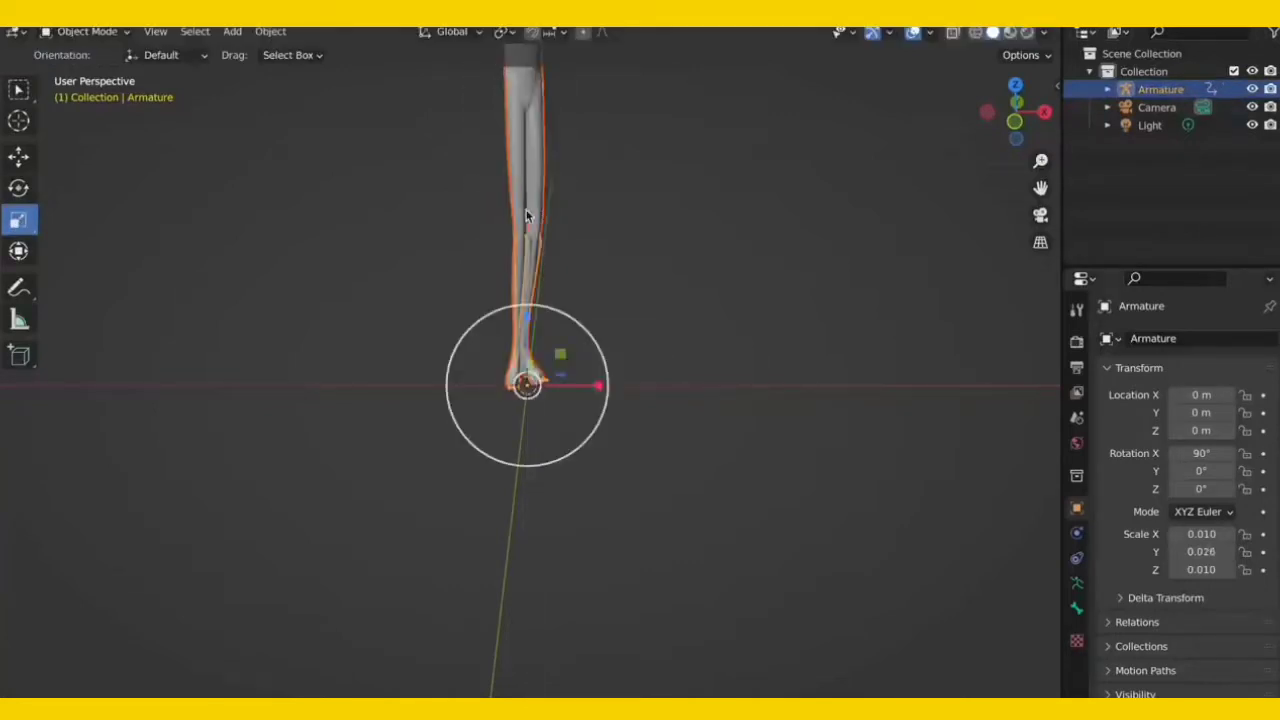
left_click_drag(594, 388, 757, 383)
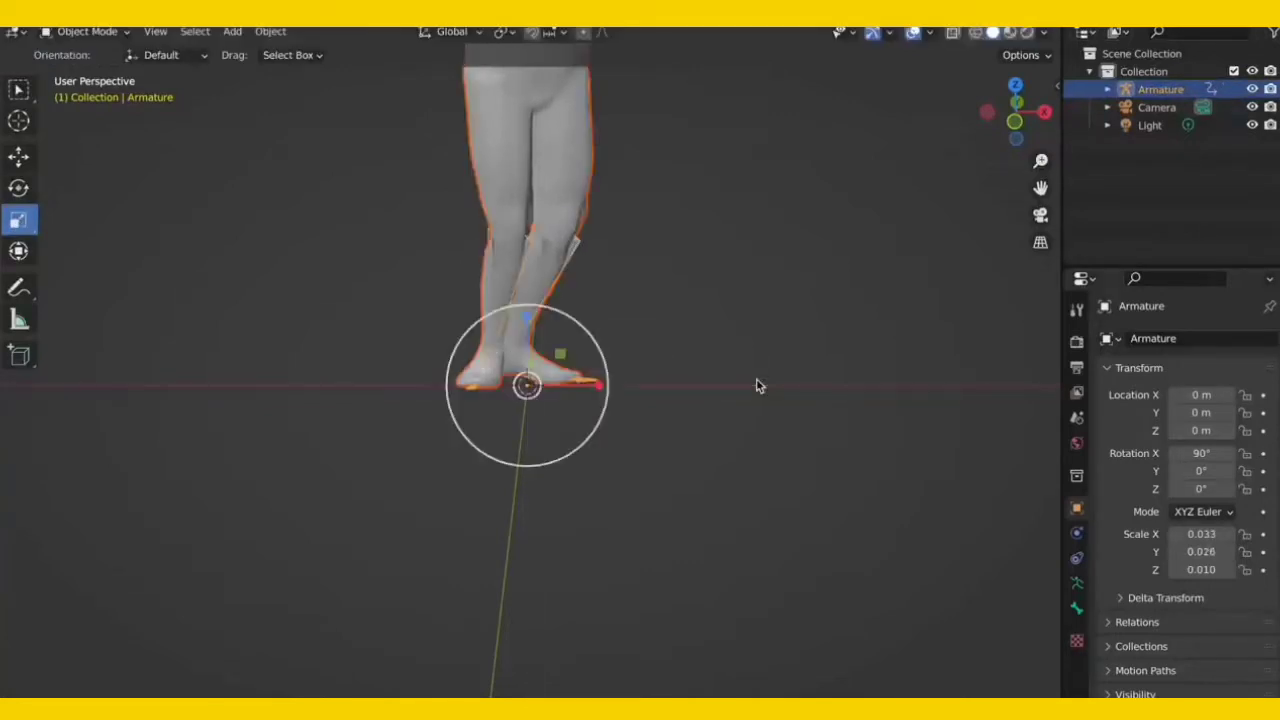
middle_click_drag(757, 383, 703, 388)
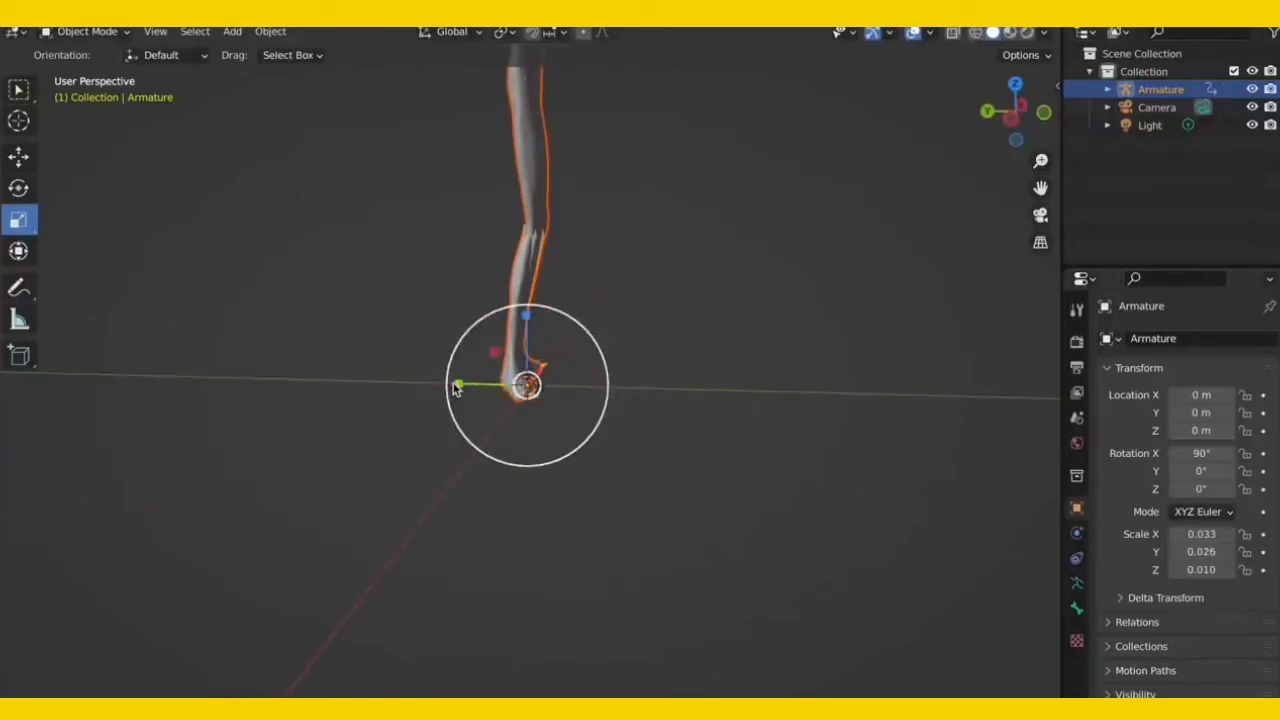
left_click_drag(455, 388, 328, 362)
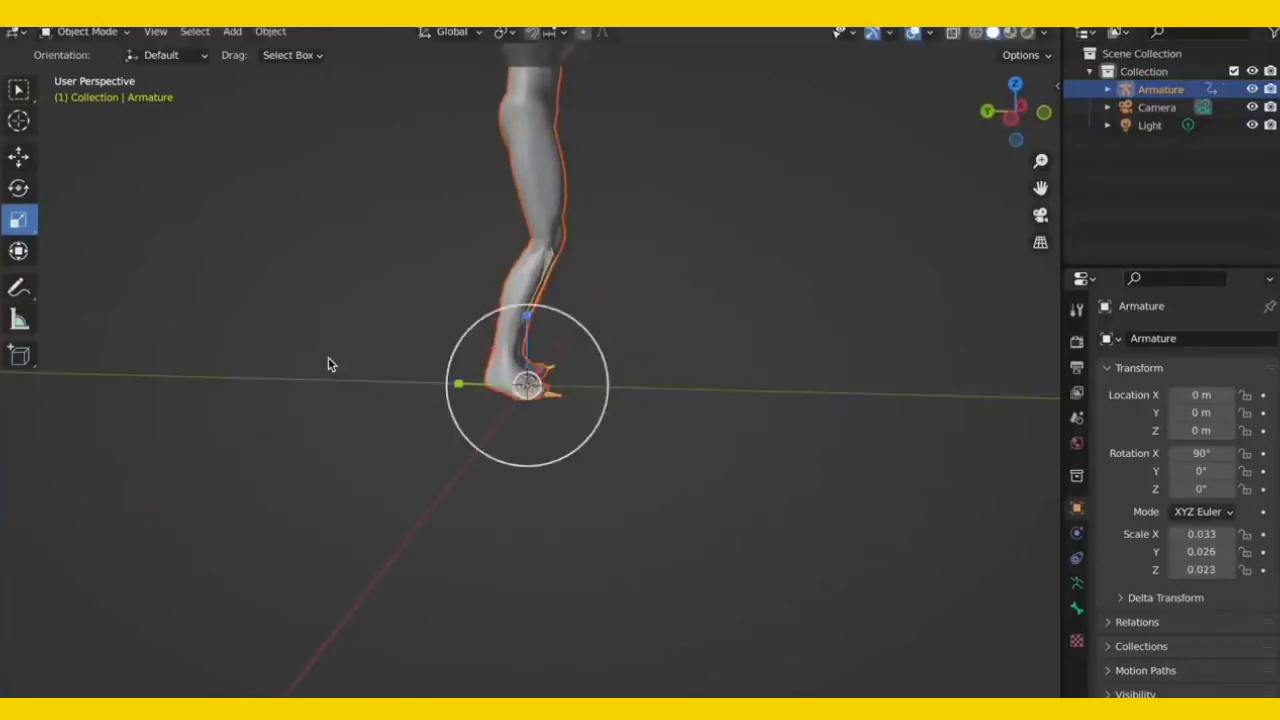
- Enlarge the armature further along each axis to a scale of about 0.882 X, 0.887 Y and 0.750 Z
middle_click_drag(328, 362, 505, 365)
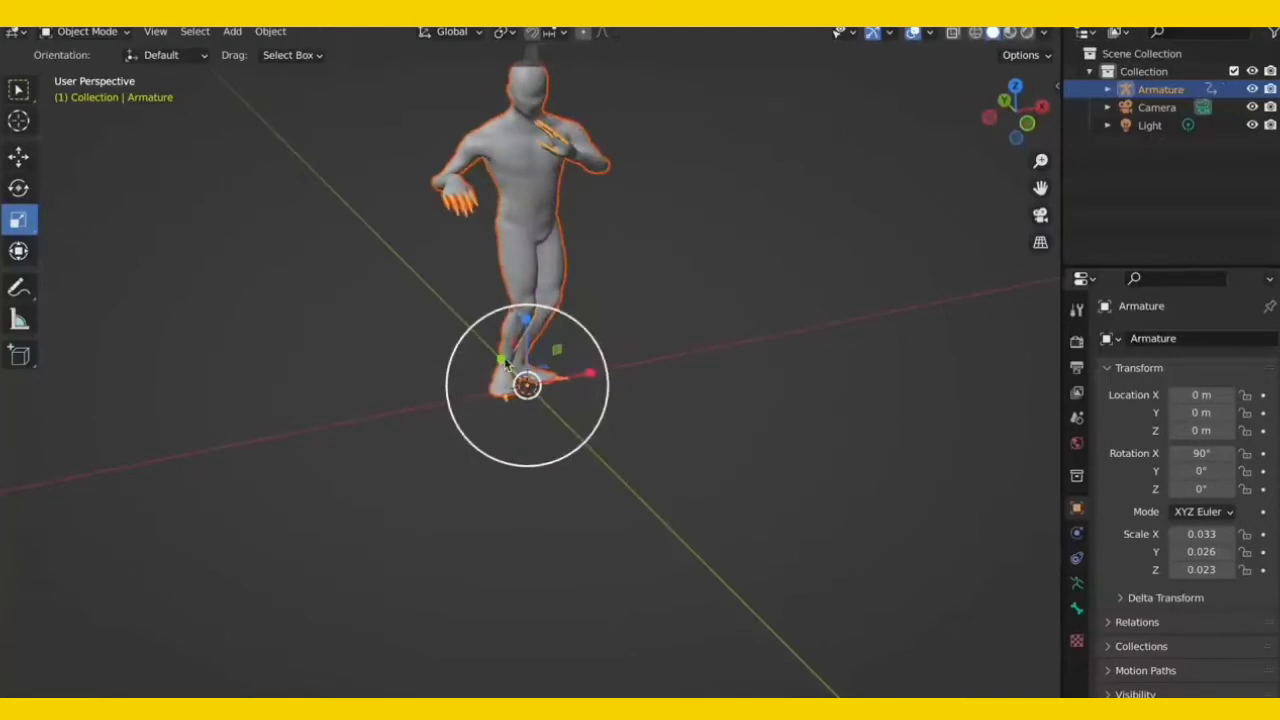
left_click_drag(527, 318, 527, 252)
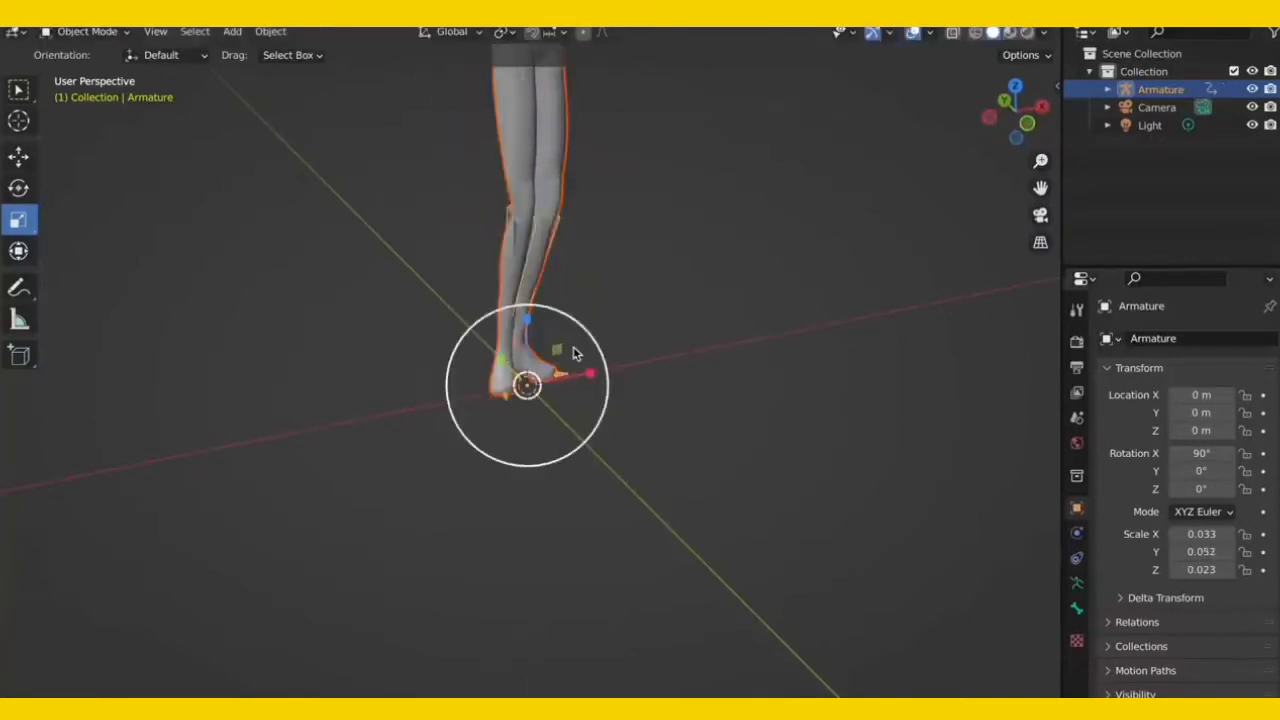
left_click_drag(587, 374, 630, 364)
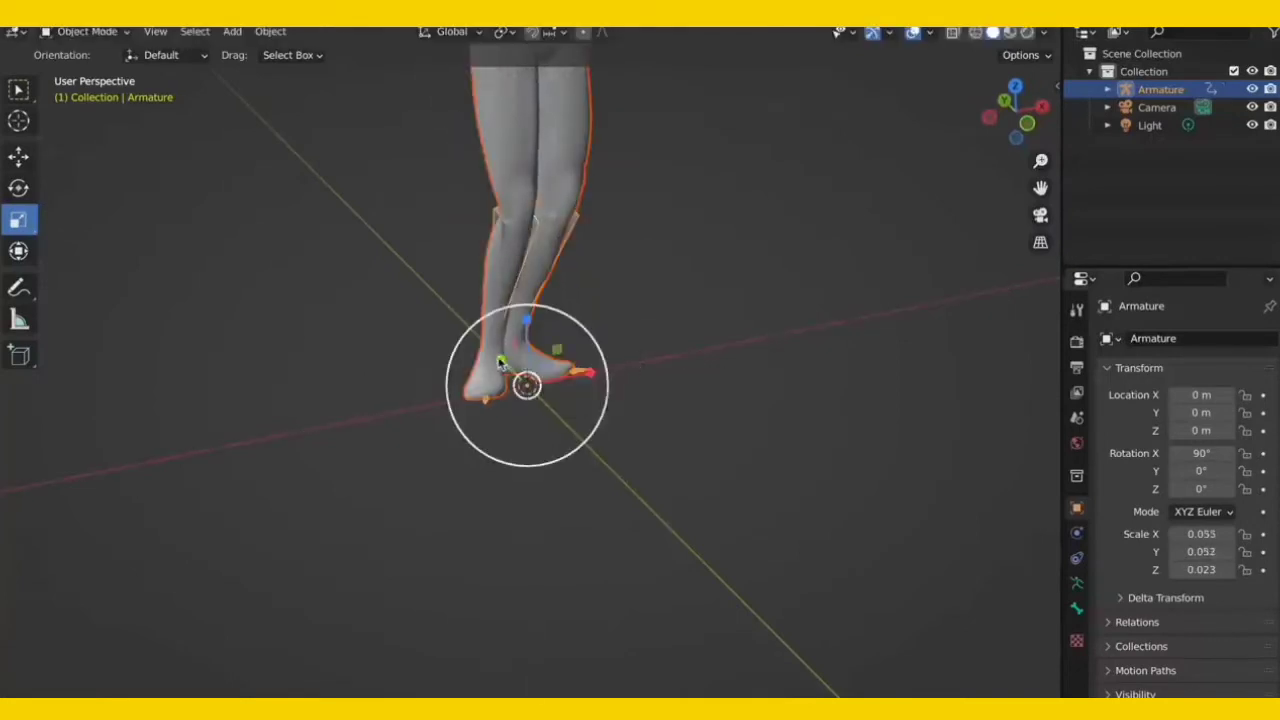
middle_click_drag(600, 368, 465, 390)
left_click_drag(465, 390, 430, 380)
middle_click_drag(430, 380, 724, 313)
scroll(724, 313, "right", 5)
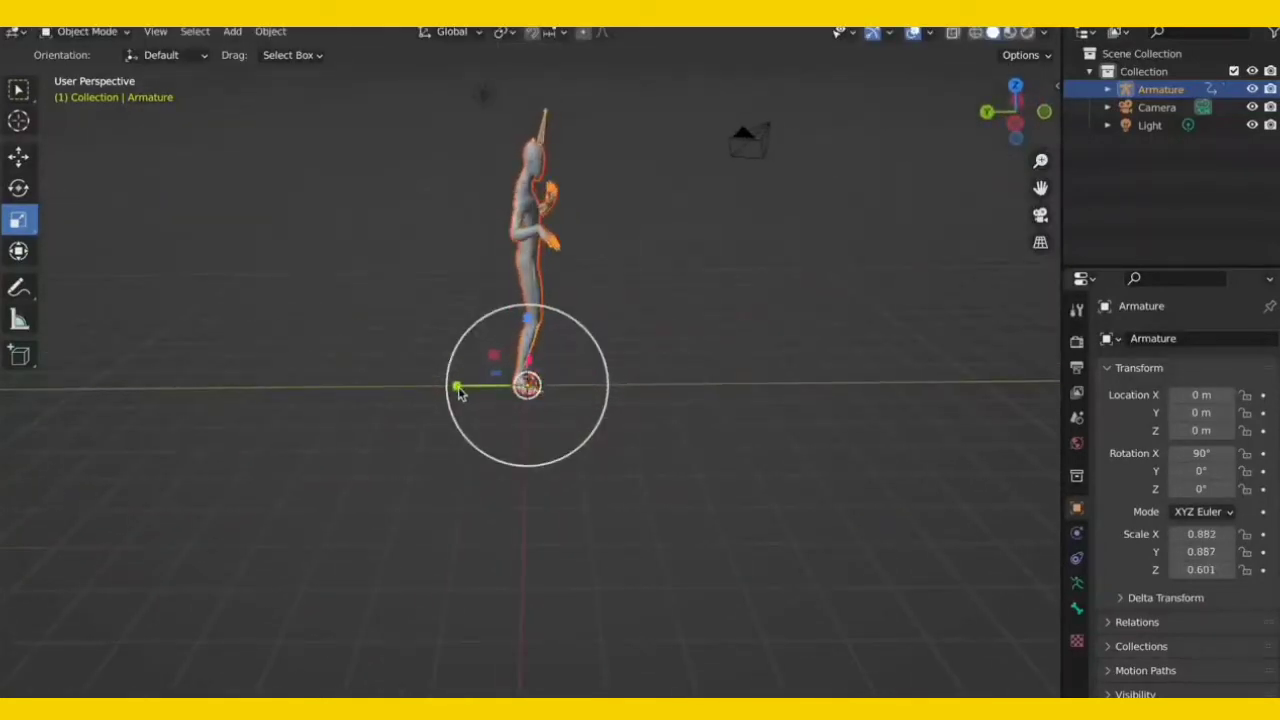
left_click_drag(459, 393, 432, 388)
scroll(680, 318, "right", 5)
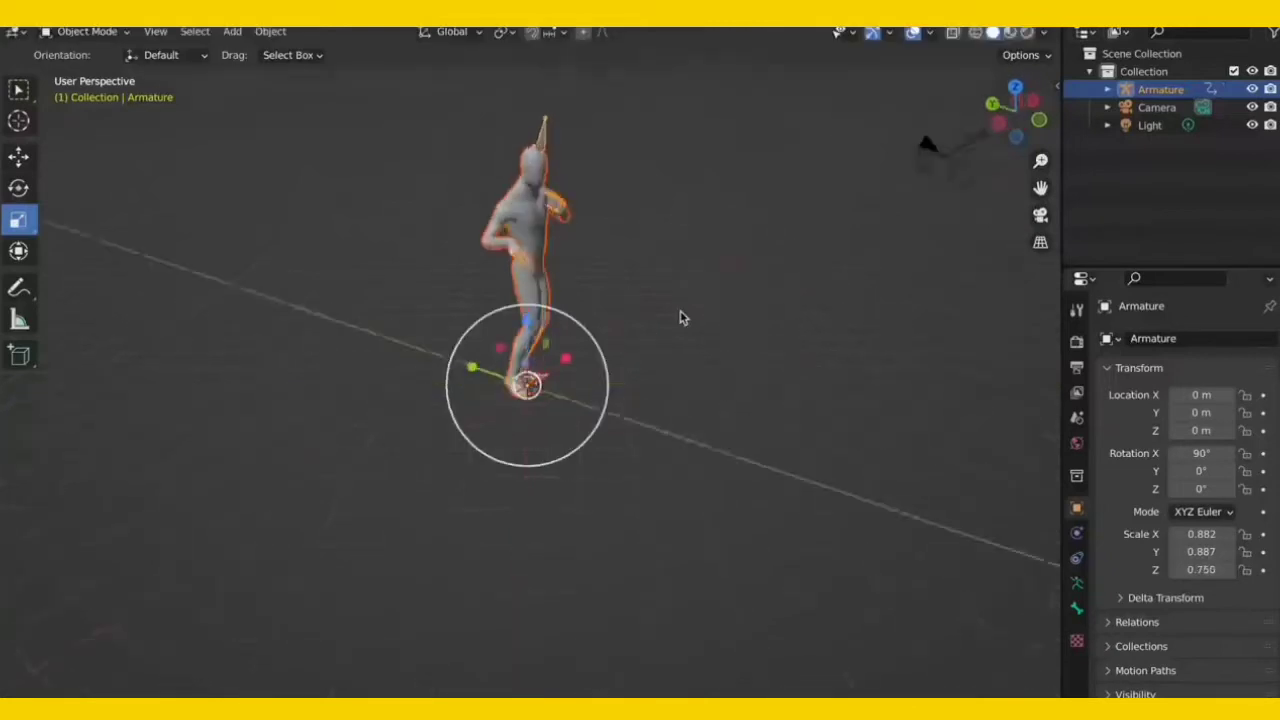
- Play the dance animation and examine the enlarged character's movement from different angles
scroll(680, 318, "right", 5)
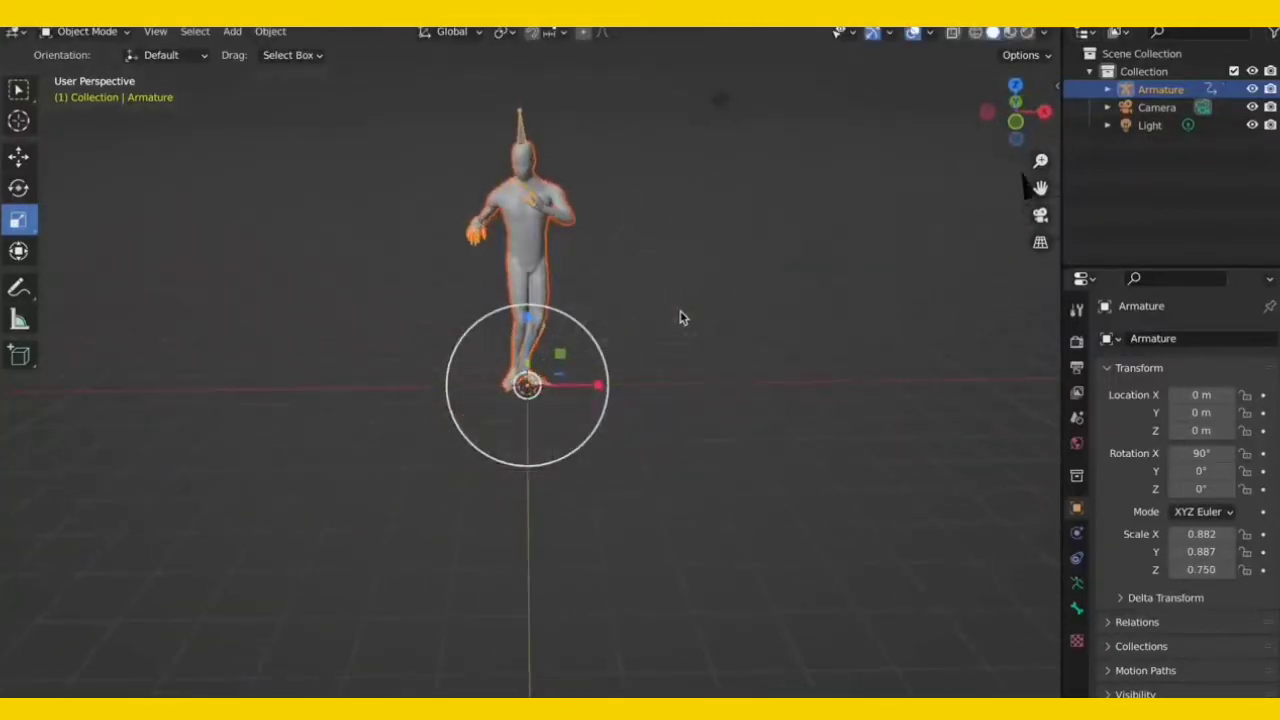
key("space")
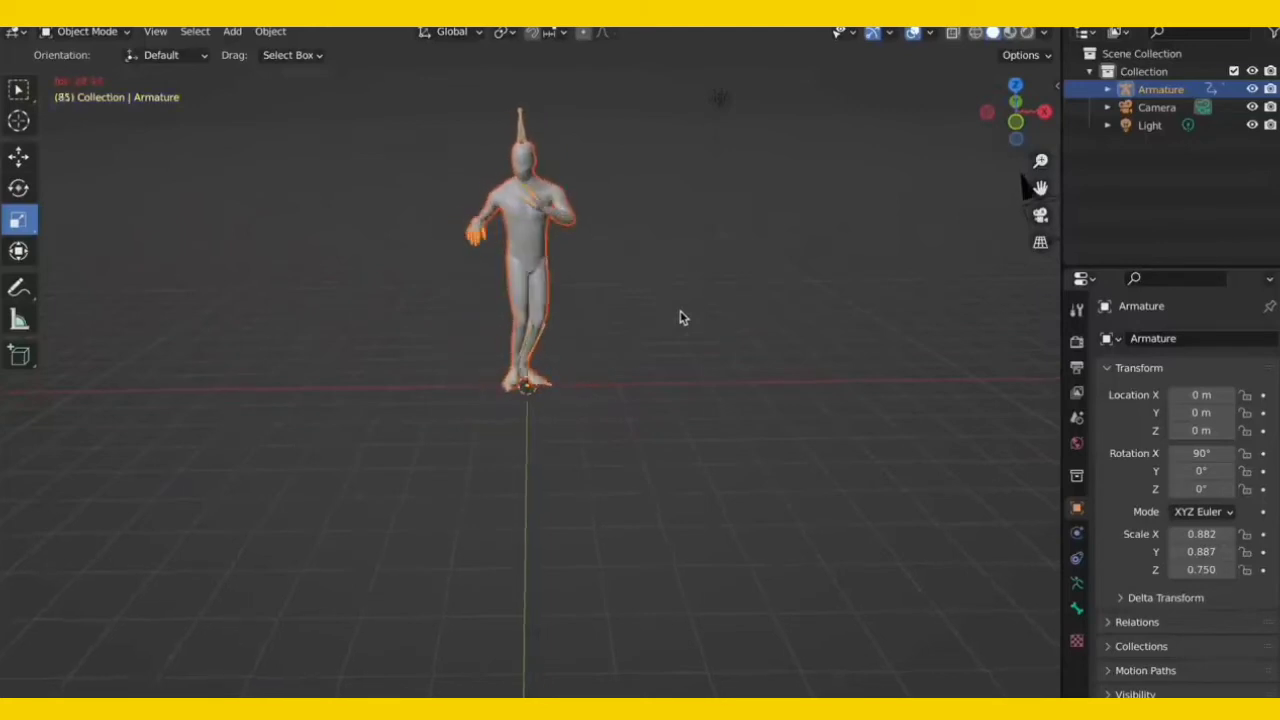
scroll(680, 318, "right", 8)
scroll(673, 327, "right", 15)
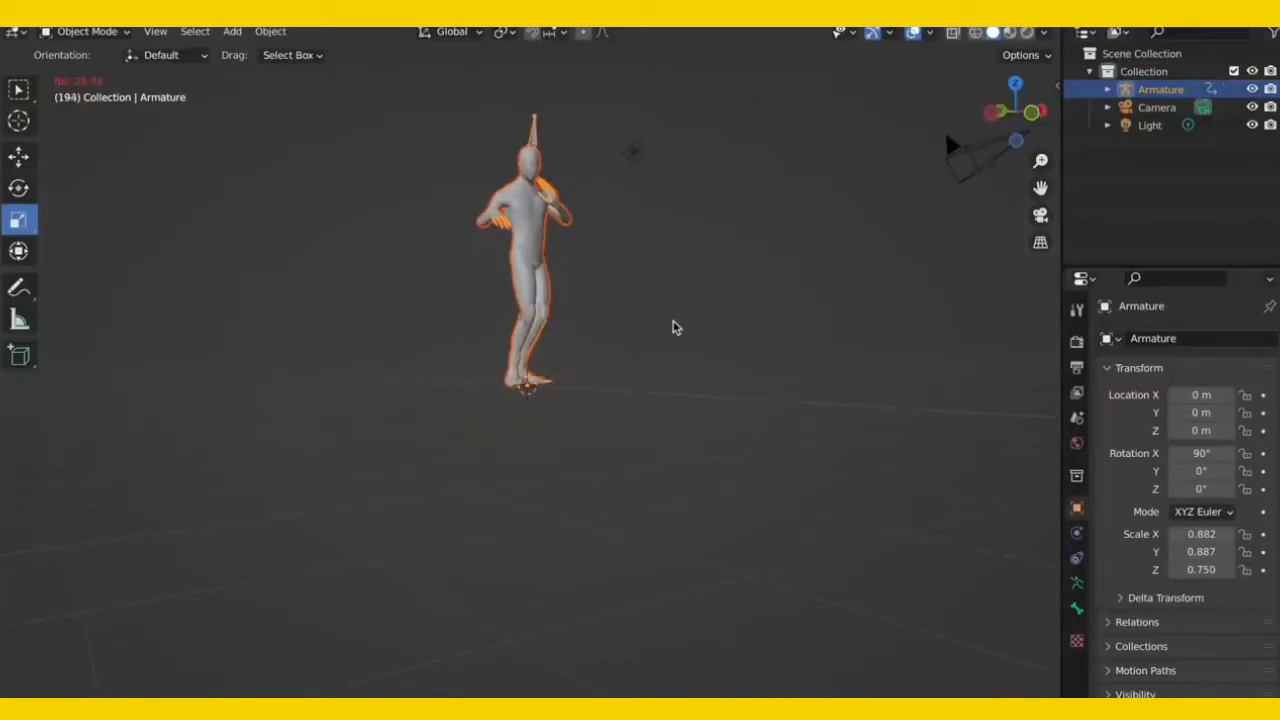
key("space")
scroll(673, 327, "right", 8)
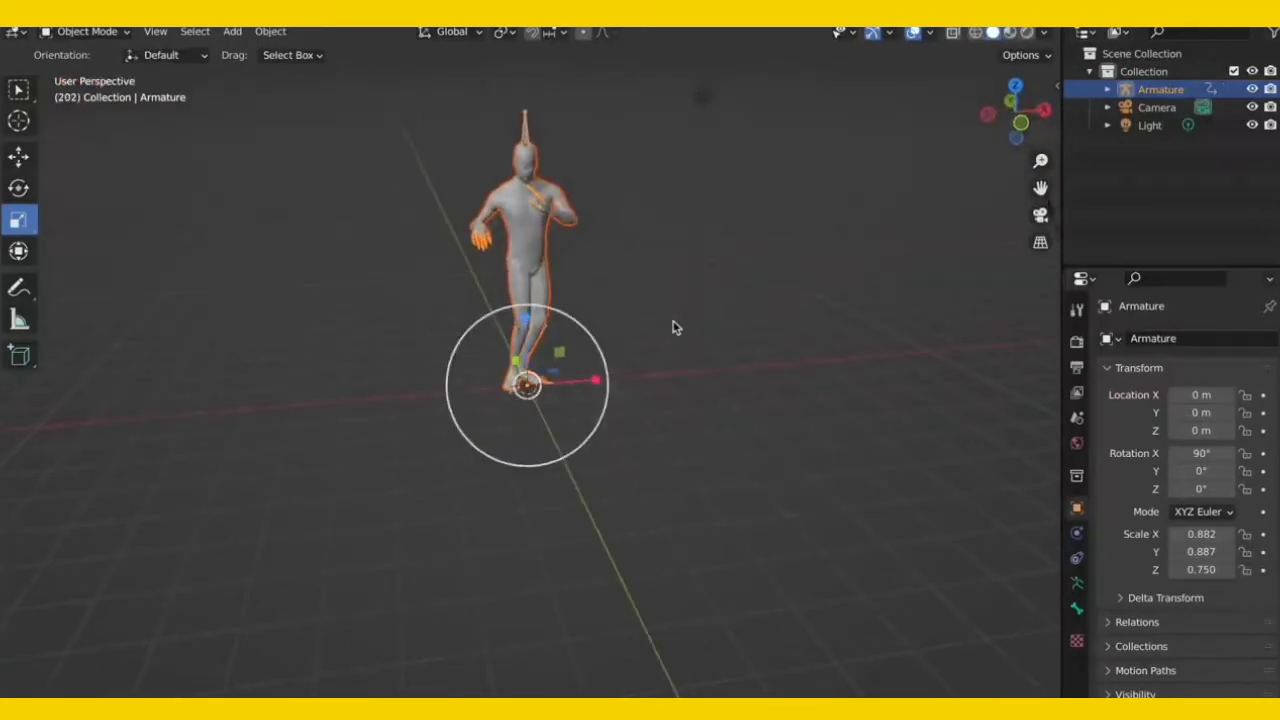
key("space")
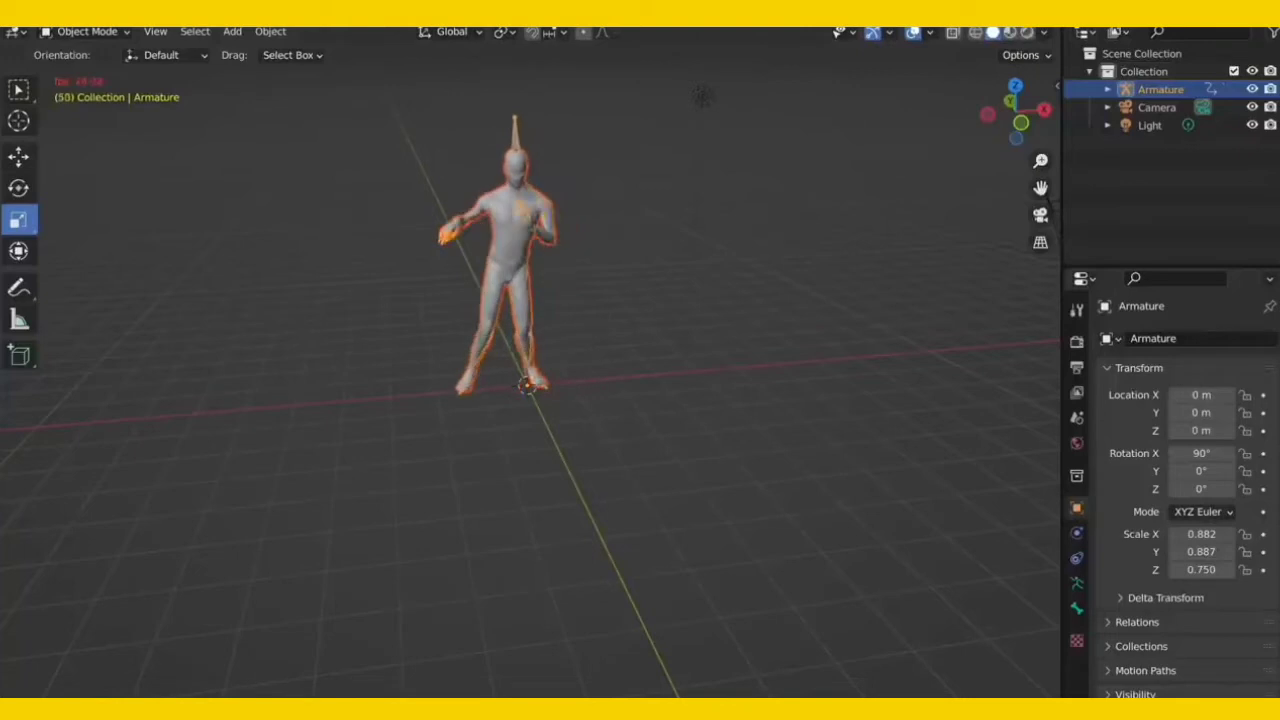
- Reveal the timeline, stop playback and set the scene's end frame to 71 to match the dance keyframes
left_click_drag(307, 694, 313, 573)
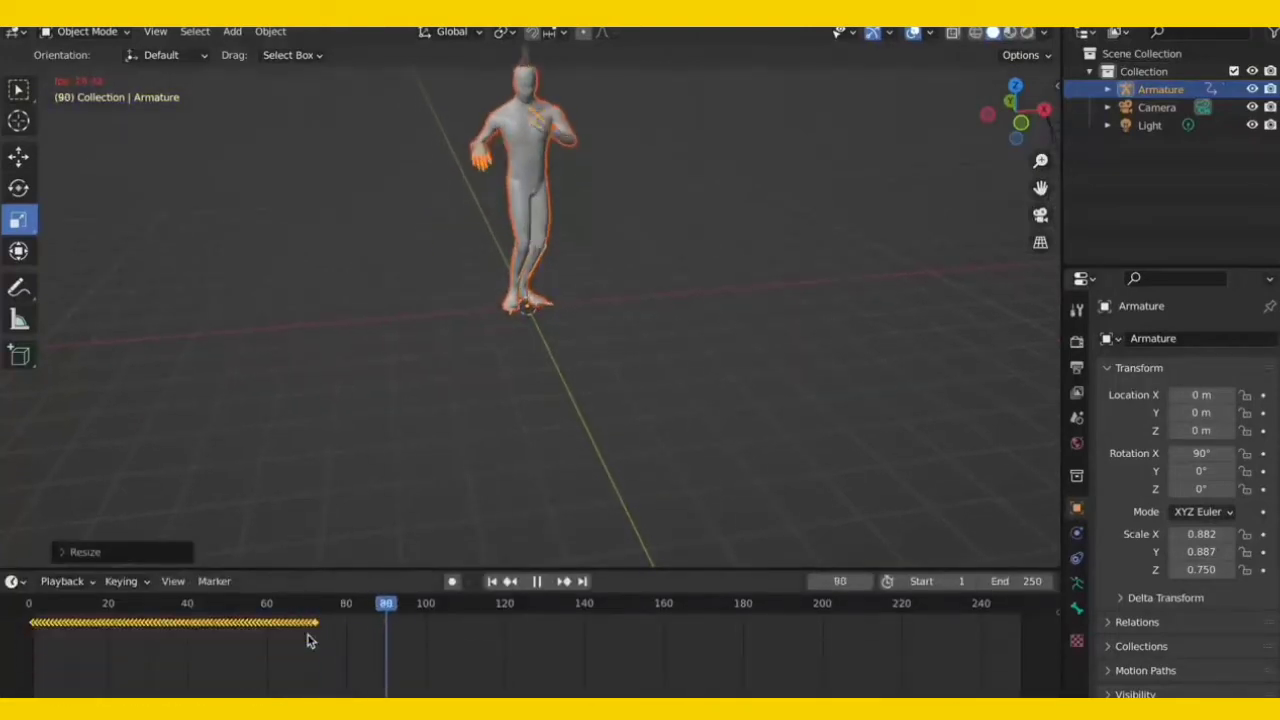
key("space")
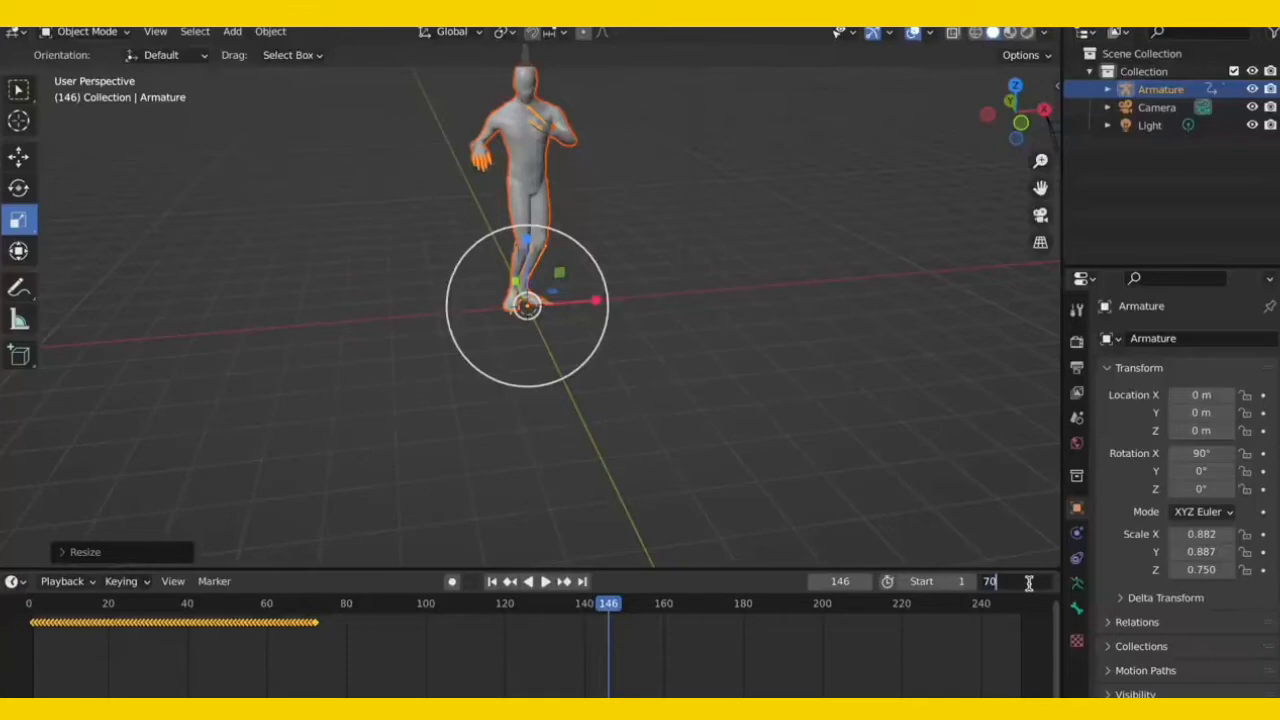
key("Return")
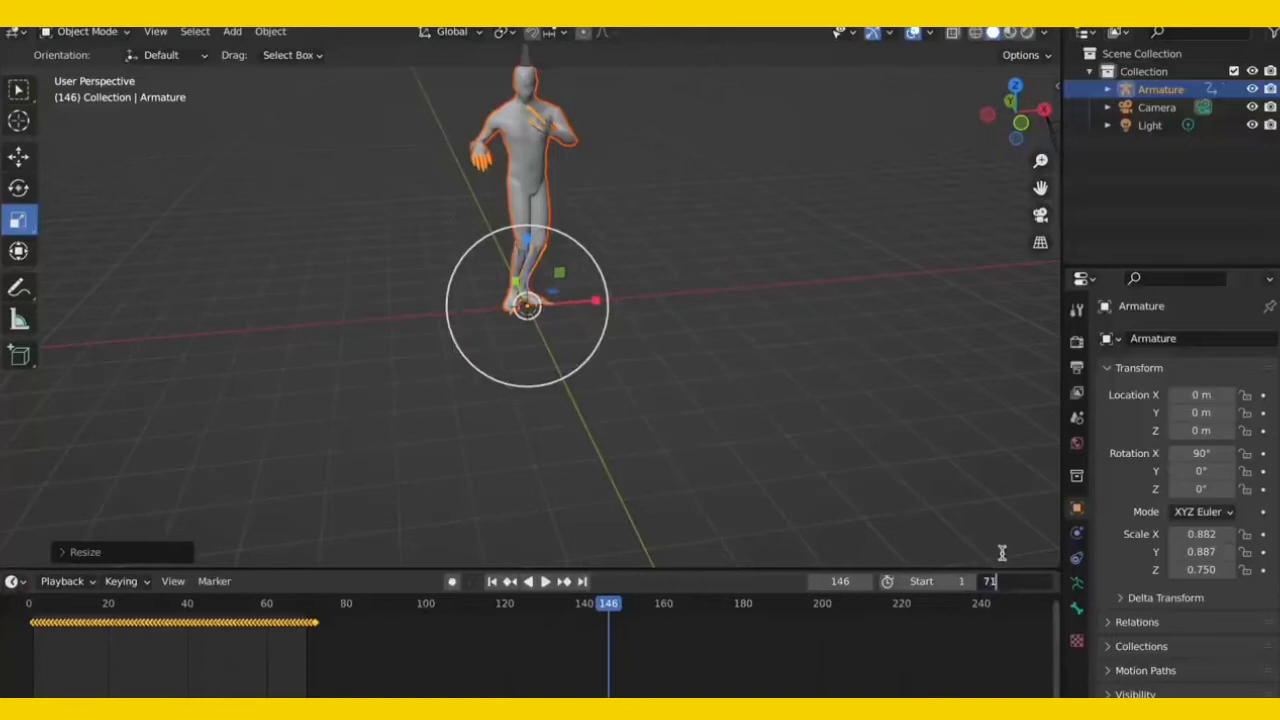
key("Return")
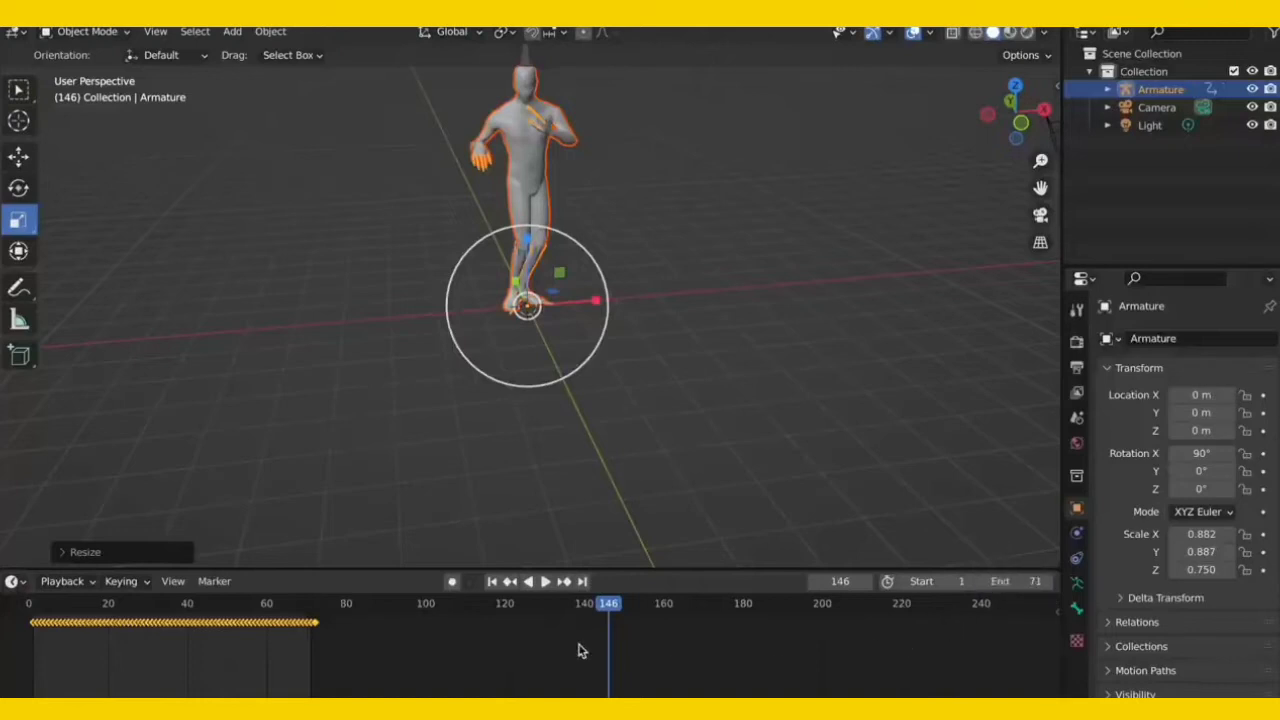
- Play the trimmed dance loop, collapse the timeline and check the character from several angles
key("space")
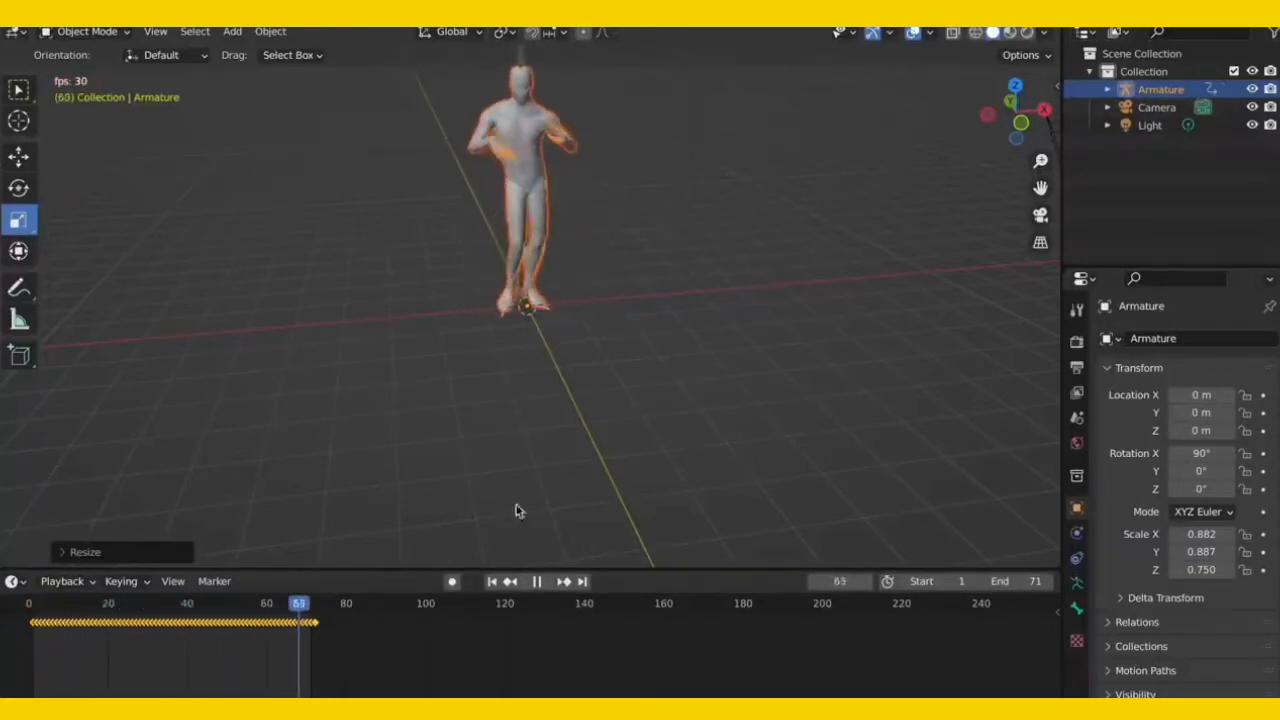
left_click_drag(396, 570, 402, 698)
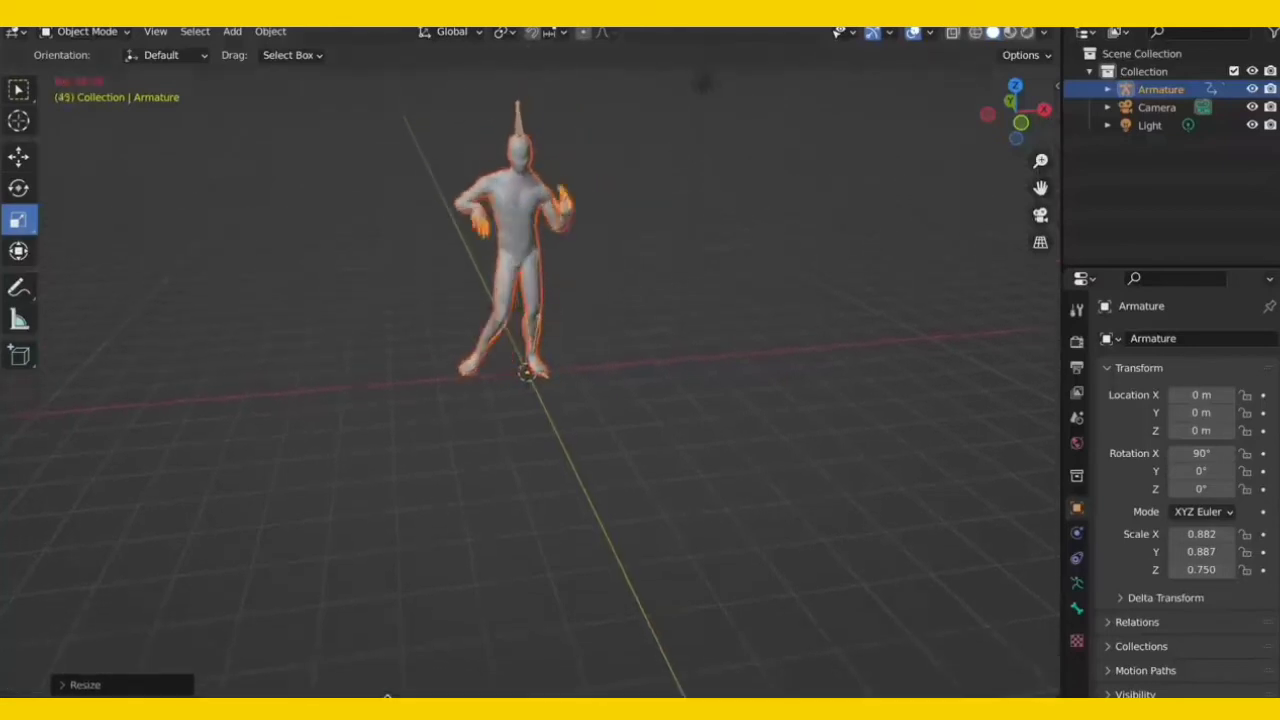
scroll(474, 410, "left", 10)
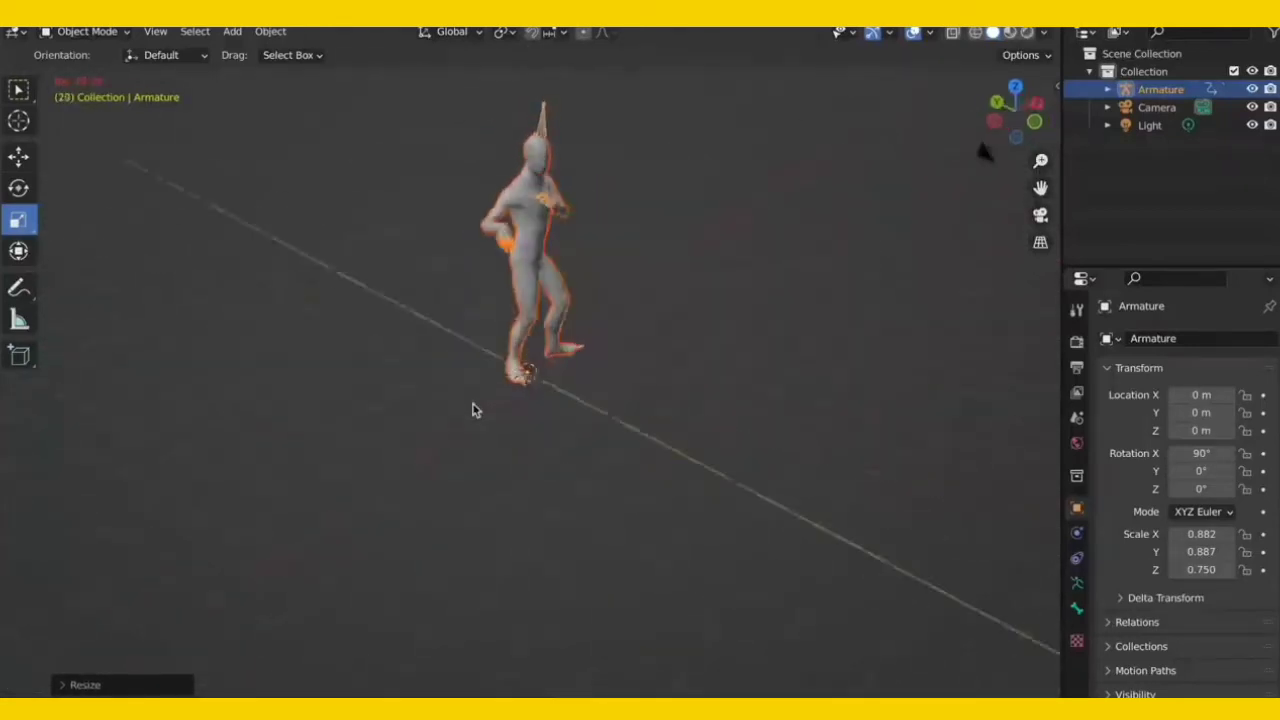
scroll(474, 410, "left", 2)
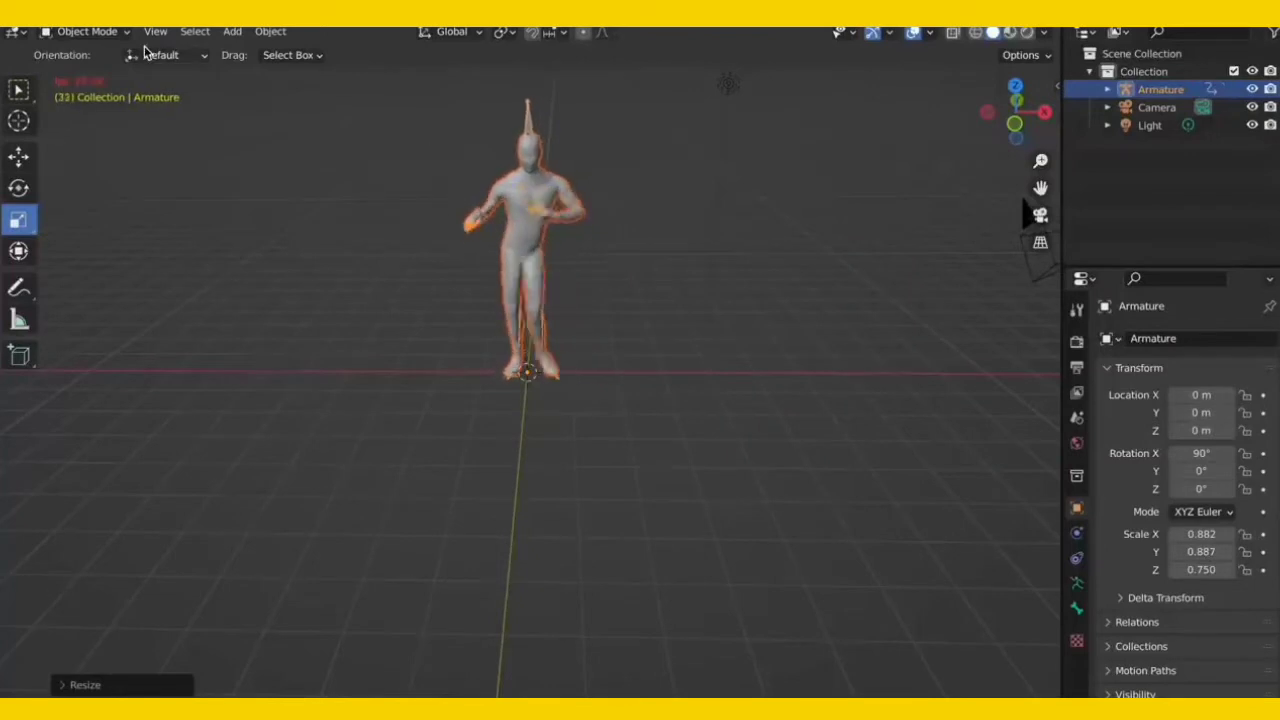
- Add a mesh plane to the scene and move it along Y to about 2.98 m
left_click(232, 31)
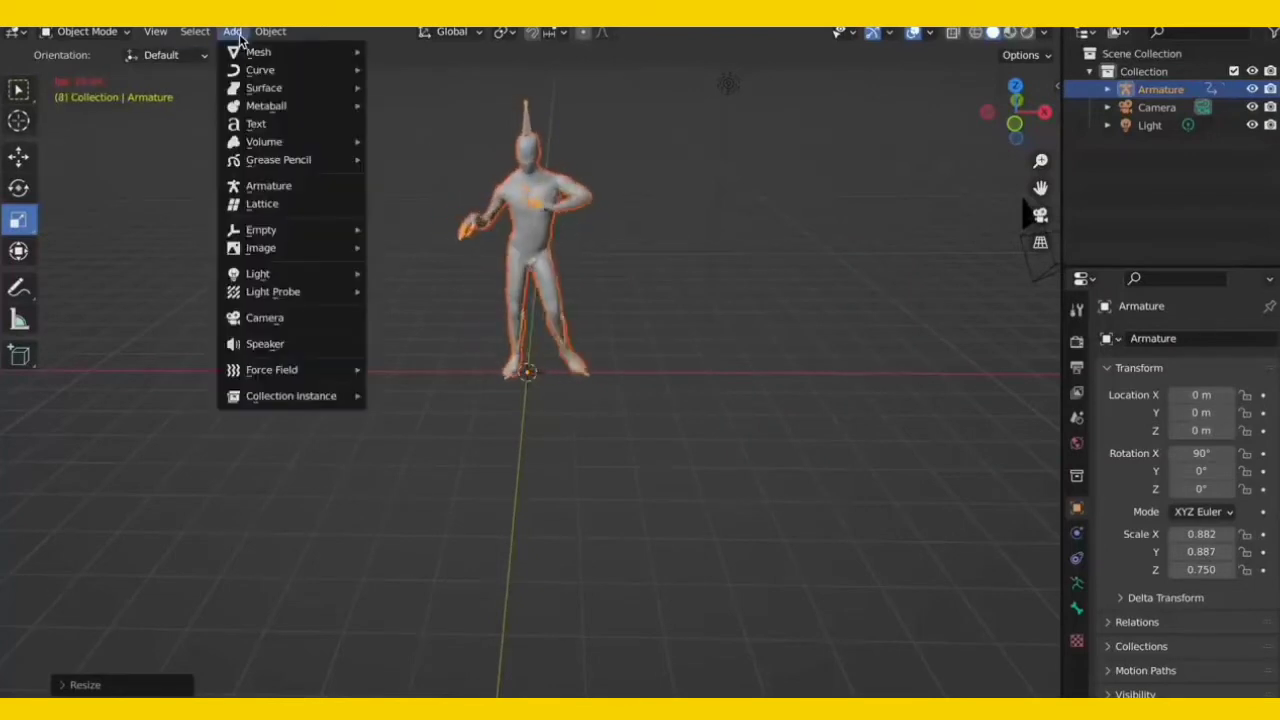
mouse_move(270, 31)
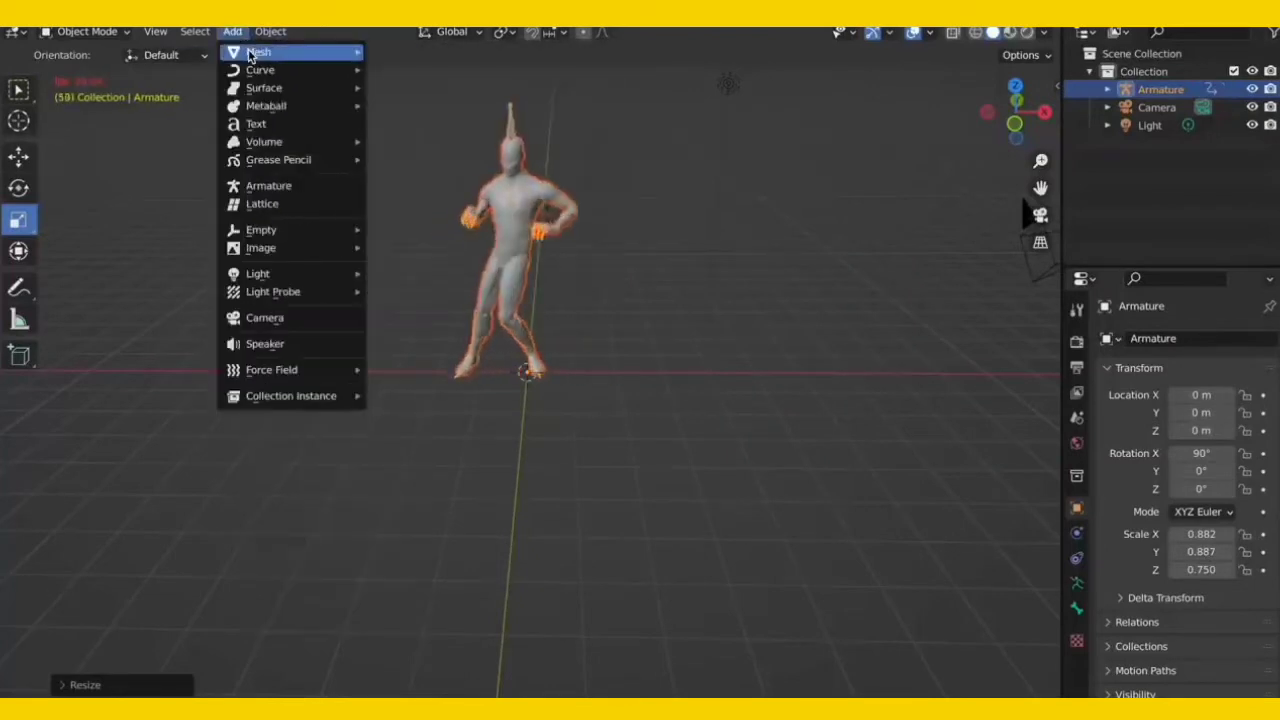
left_click(434, 52)
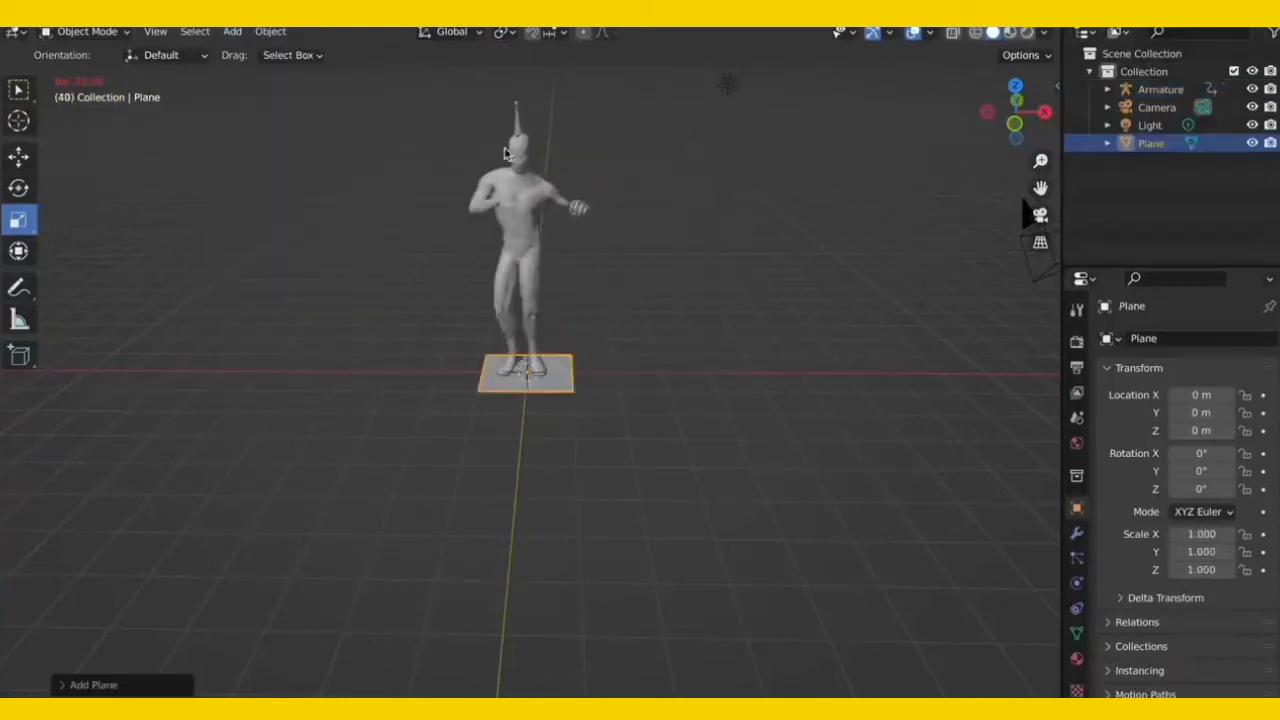
left_click(20, 157)
middle_click_drag(521, 385, 490, 366)
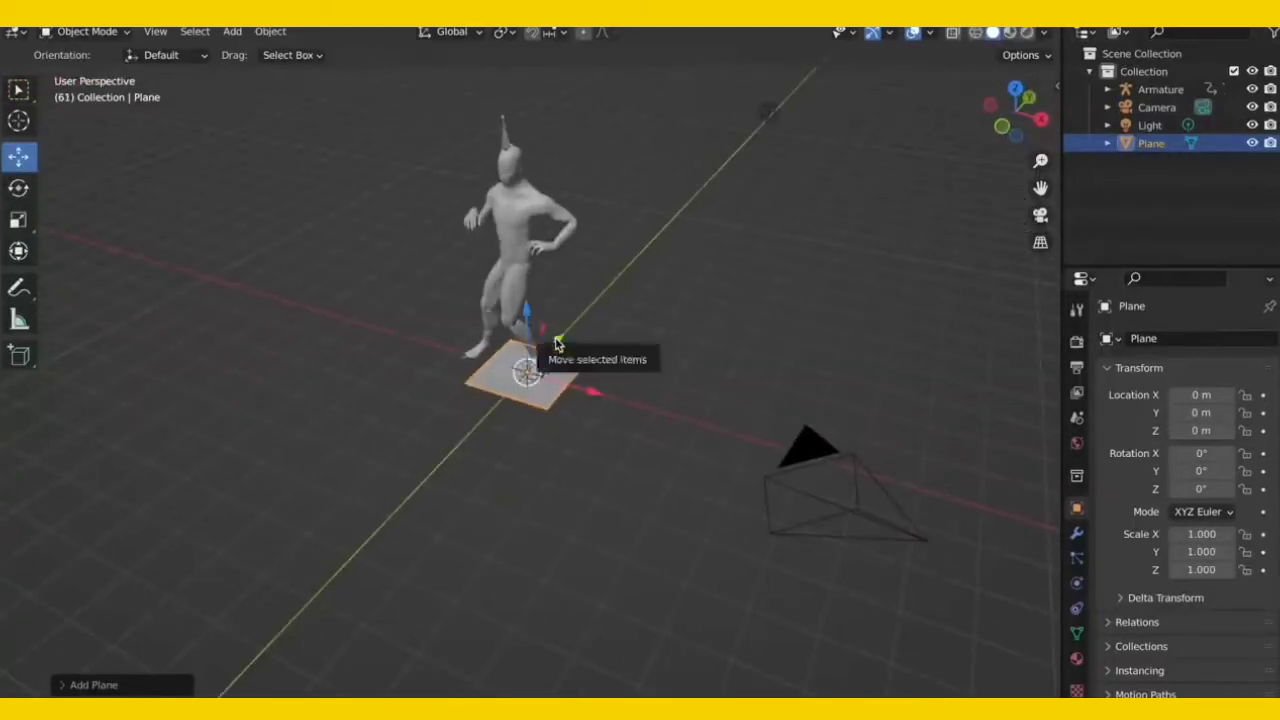
left_click_drag(560, 343, 610, 282)
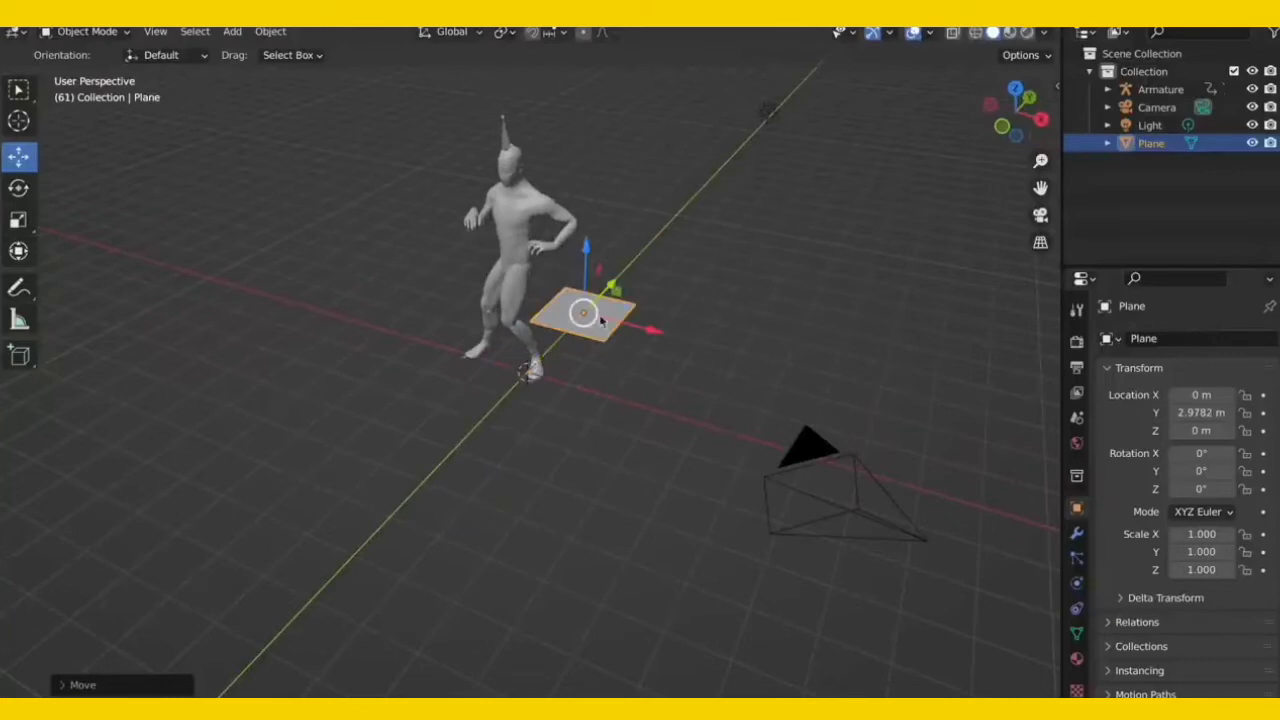
- Enlarge the plane into a wide floor with a scale of about 13.42 X and 22.87 Y, checking it through the camera
left_click(17, 221)
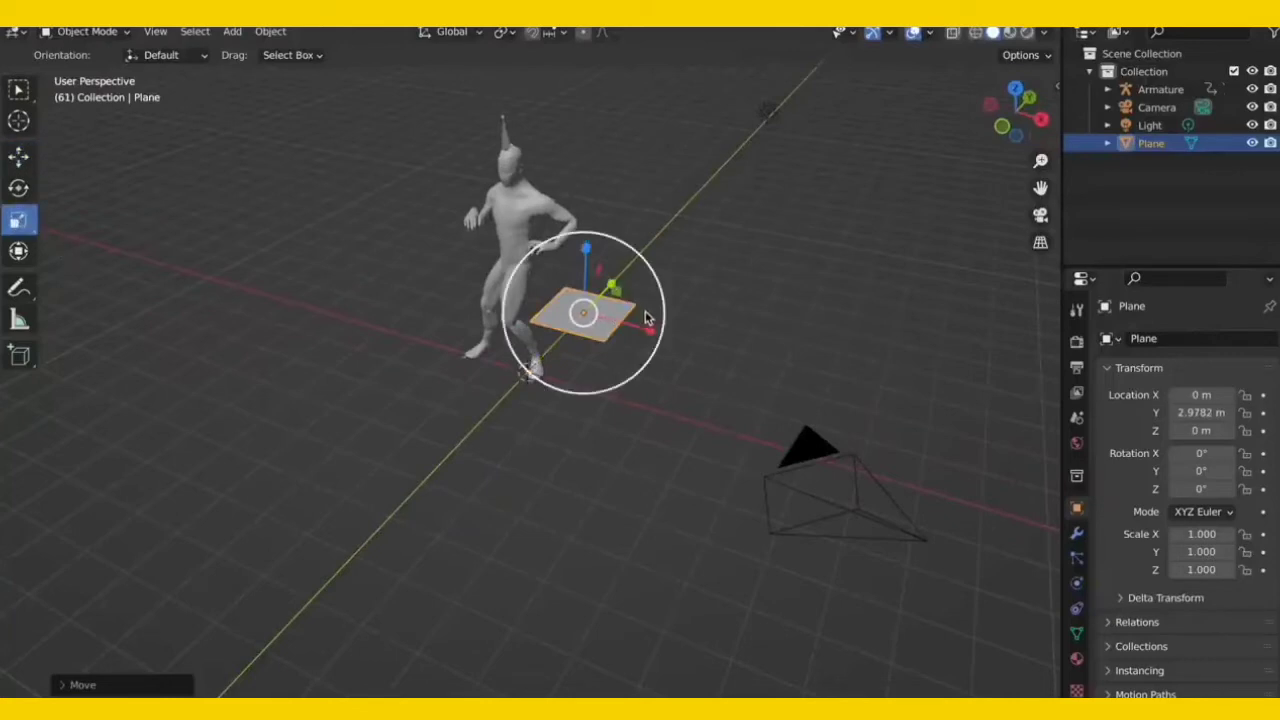
left_click_drag(650, 330, 880, 353)
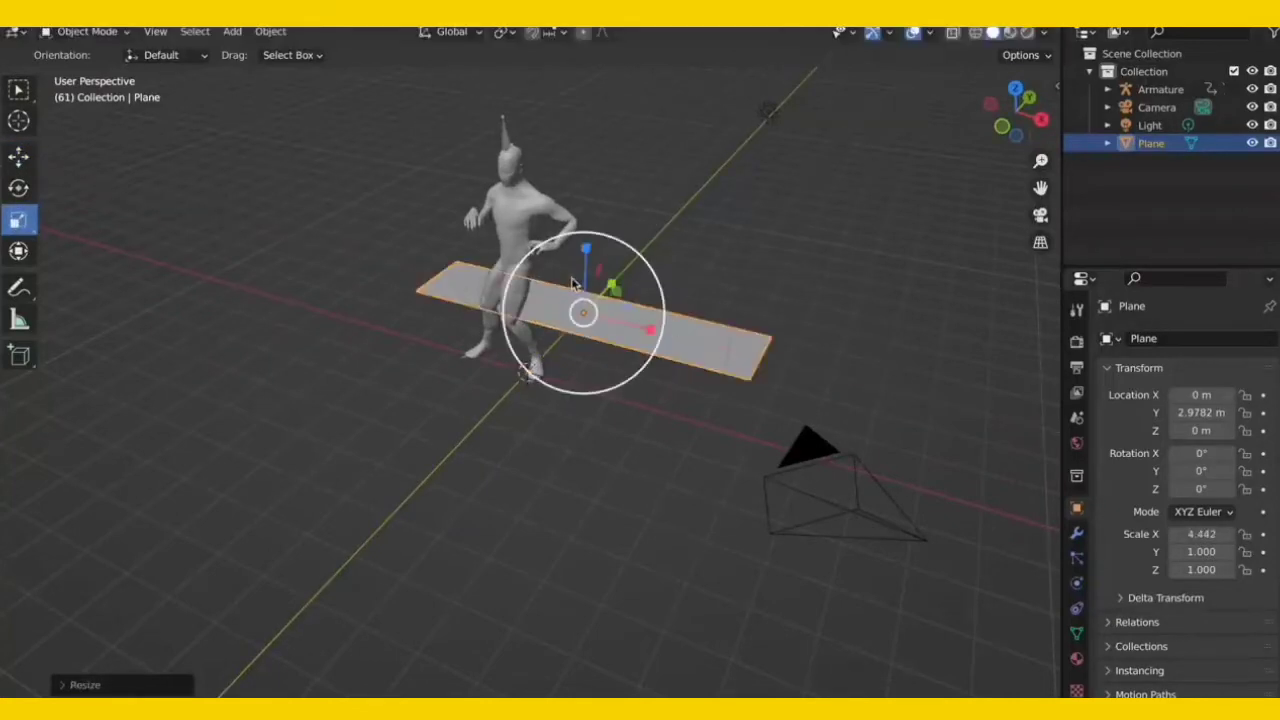
left_click_drag(610, 285, 854, 674)
middle_click_drag(854, 674, 794, 677)
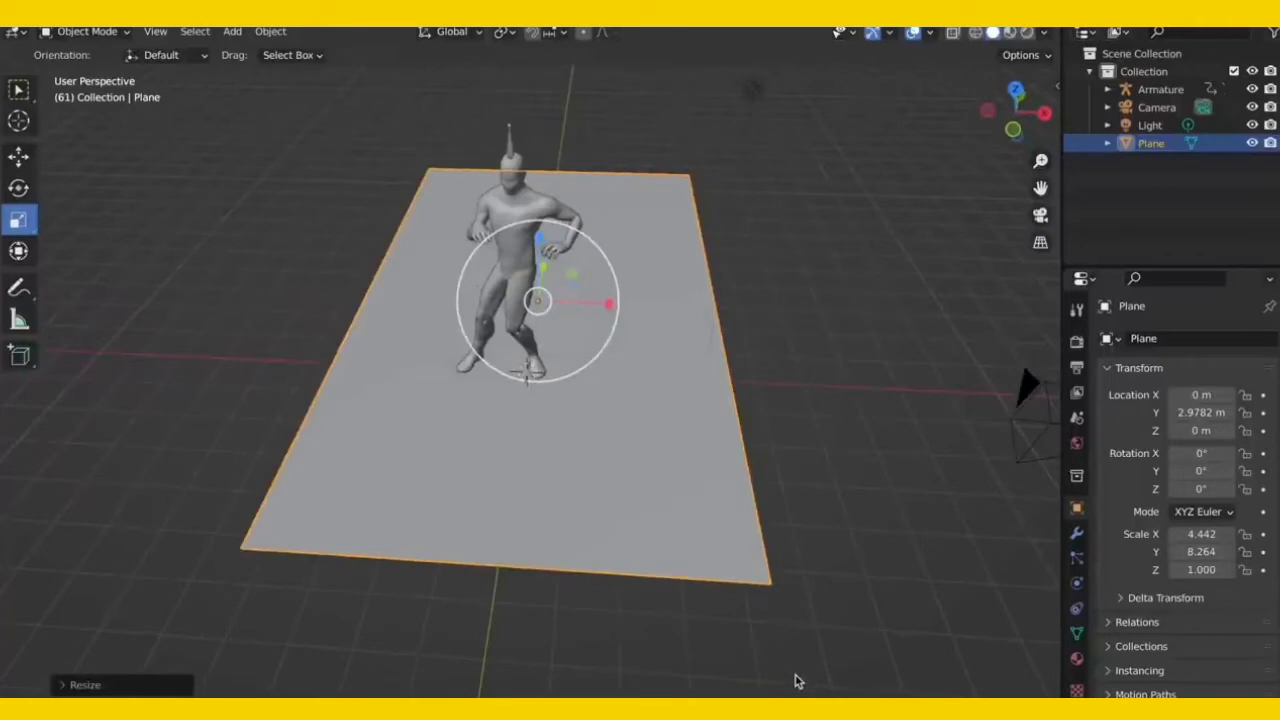
left_click_drag(607, 300, 751, 303)
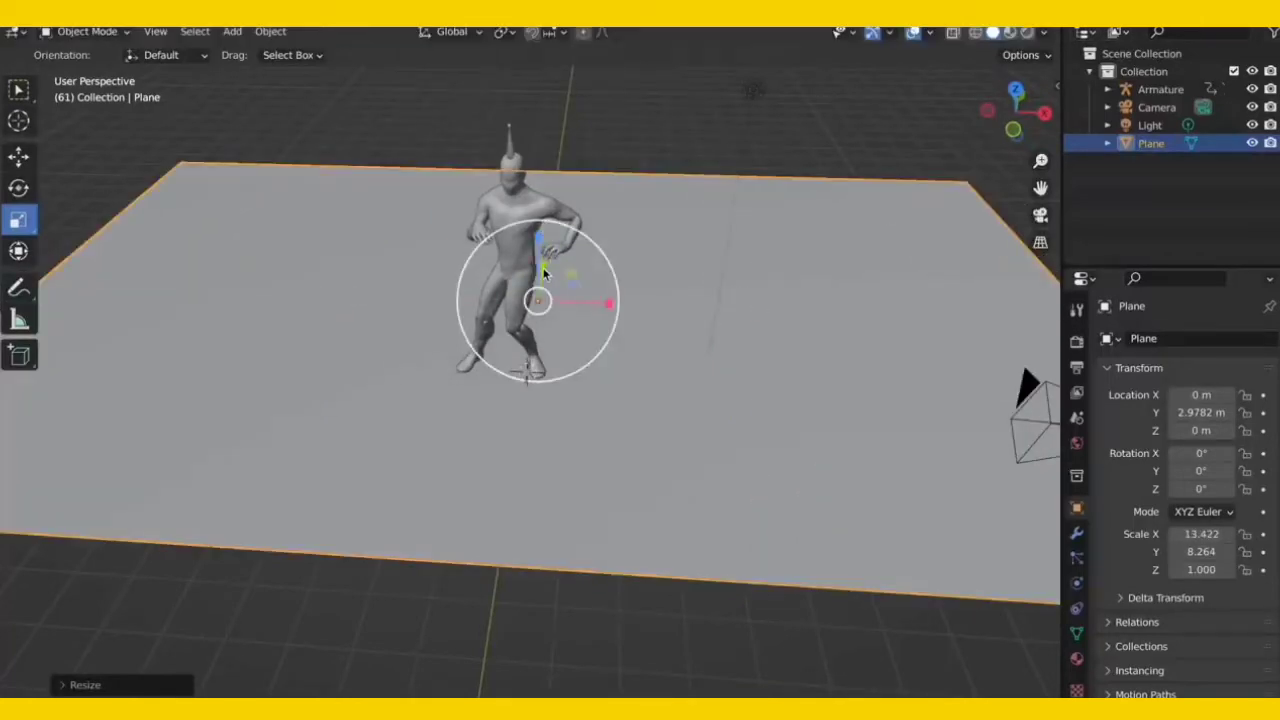
left_click_drag(544, 272, 572, 214)
middle_click_drag(643, 221, 640, 236)
left_click(1040, 215)
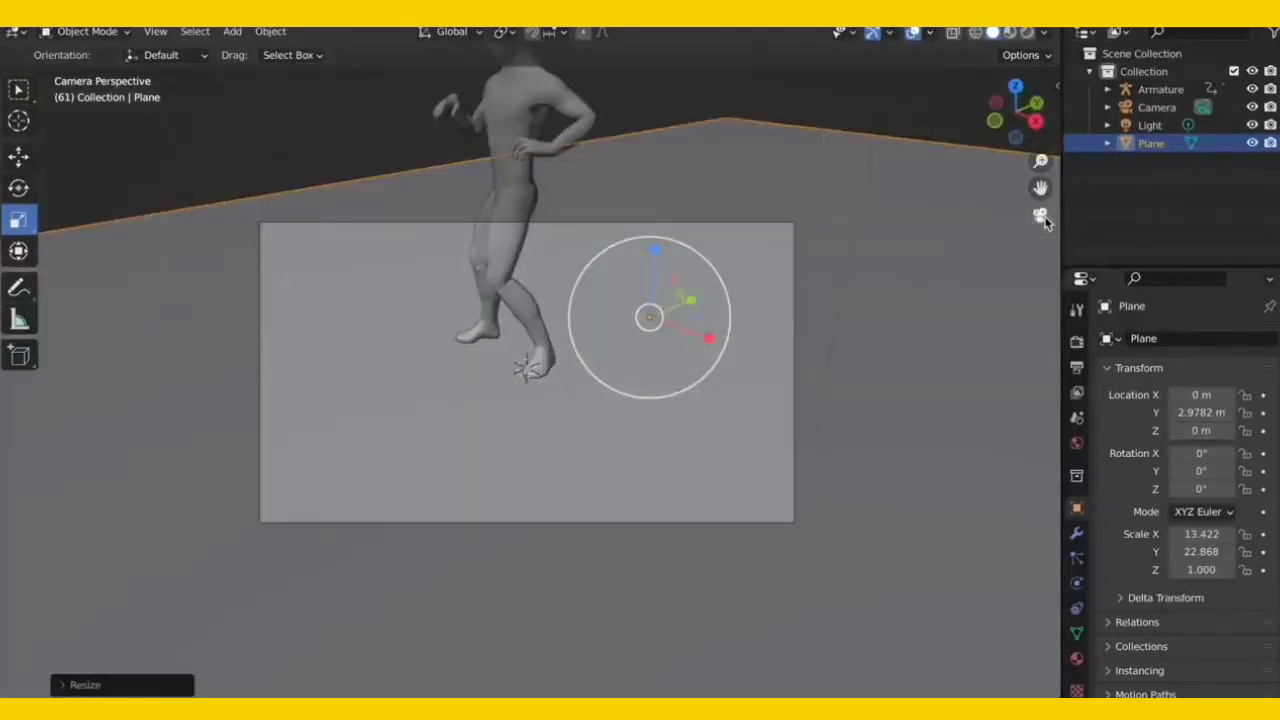
left_click(1045, 222)
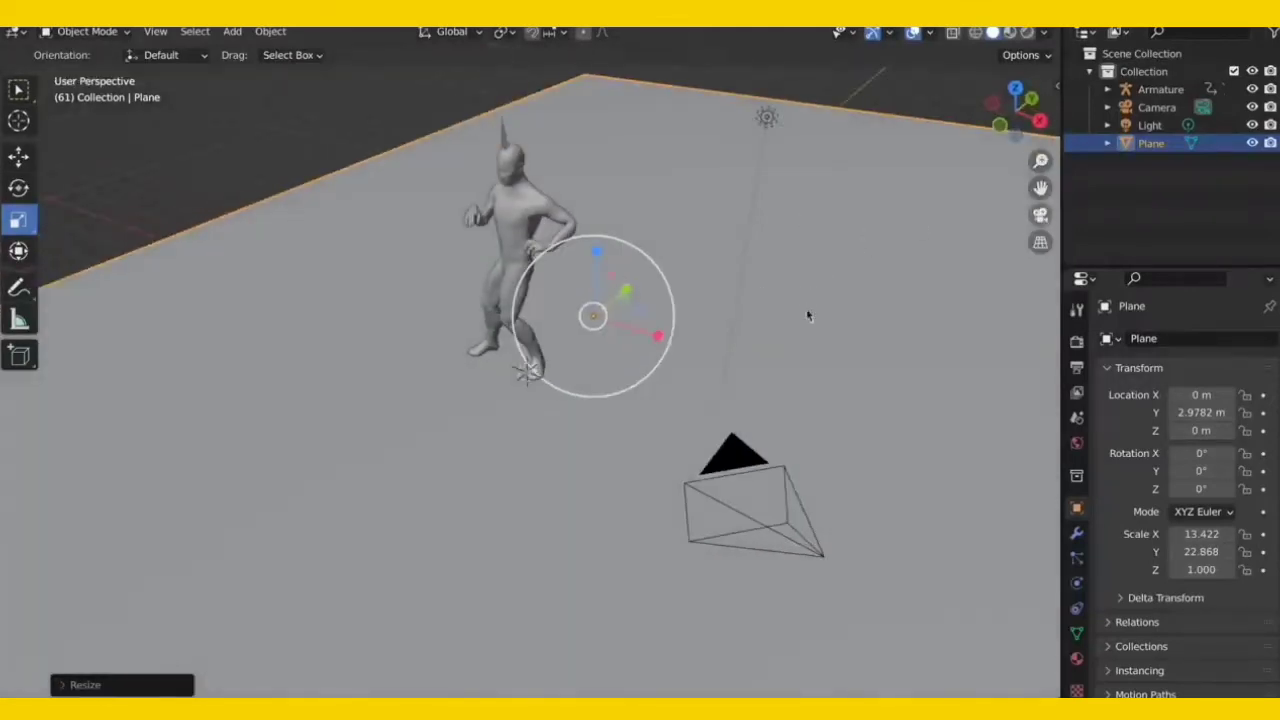
middle_click_drag(791, 286, 752, 302)
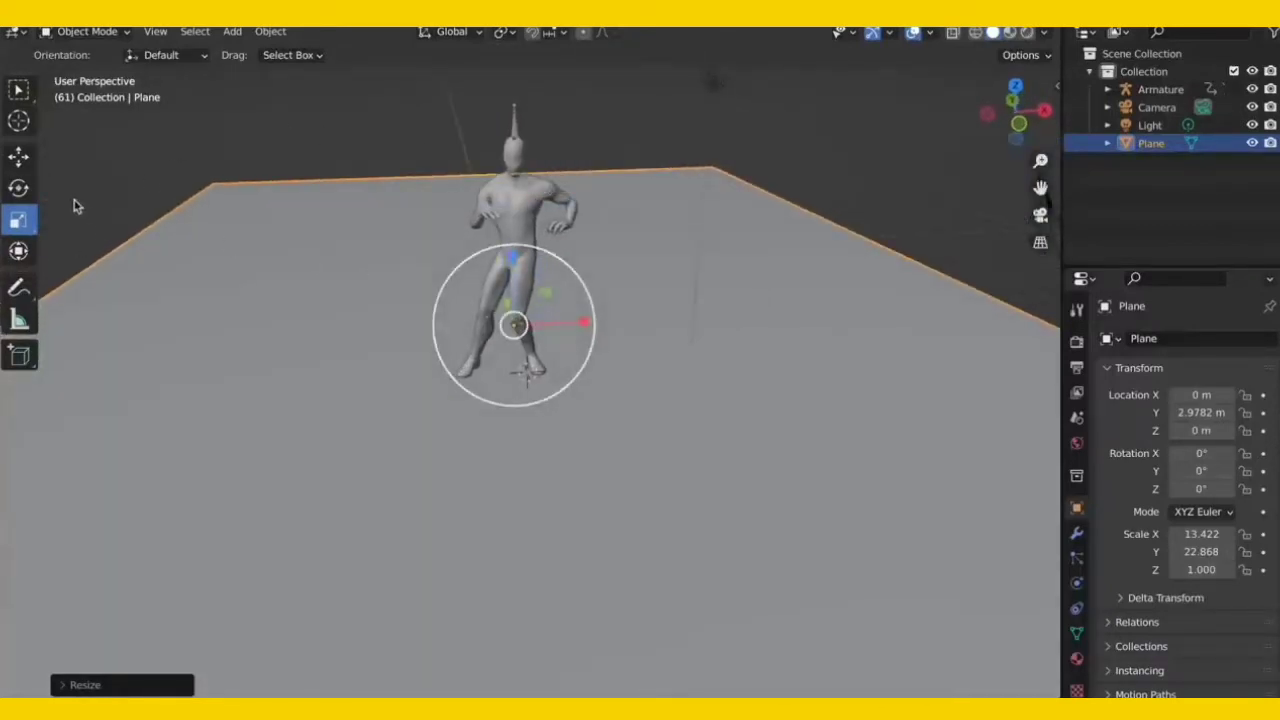
- Add a second mesh plane at the character's feet and enlarge it to a scale of about 6.25 X and 6.09 Y
left_click(232, 33)
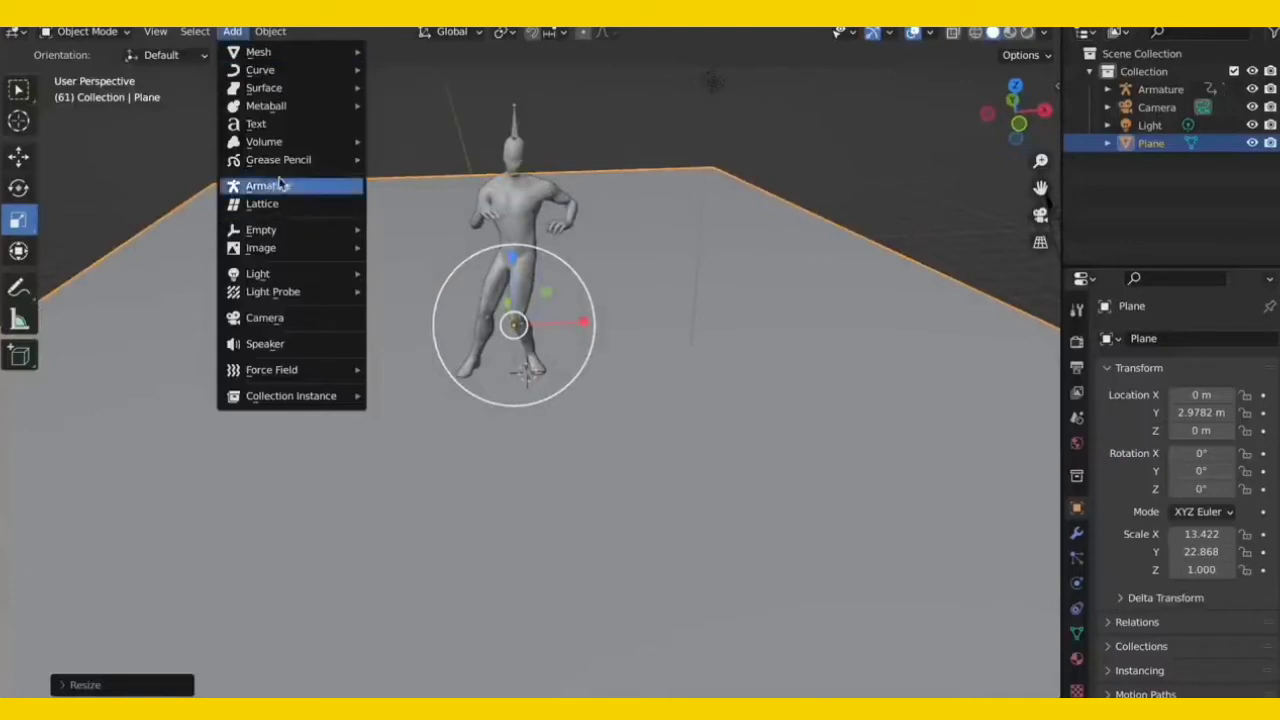
mouse_move(264, 75)
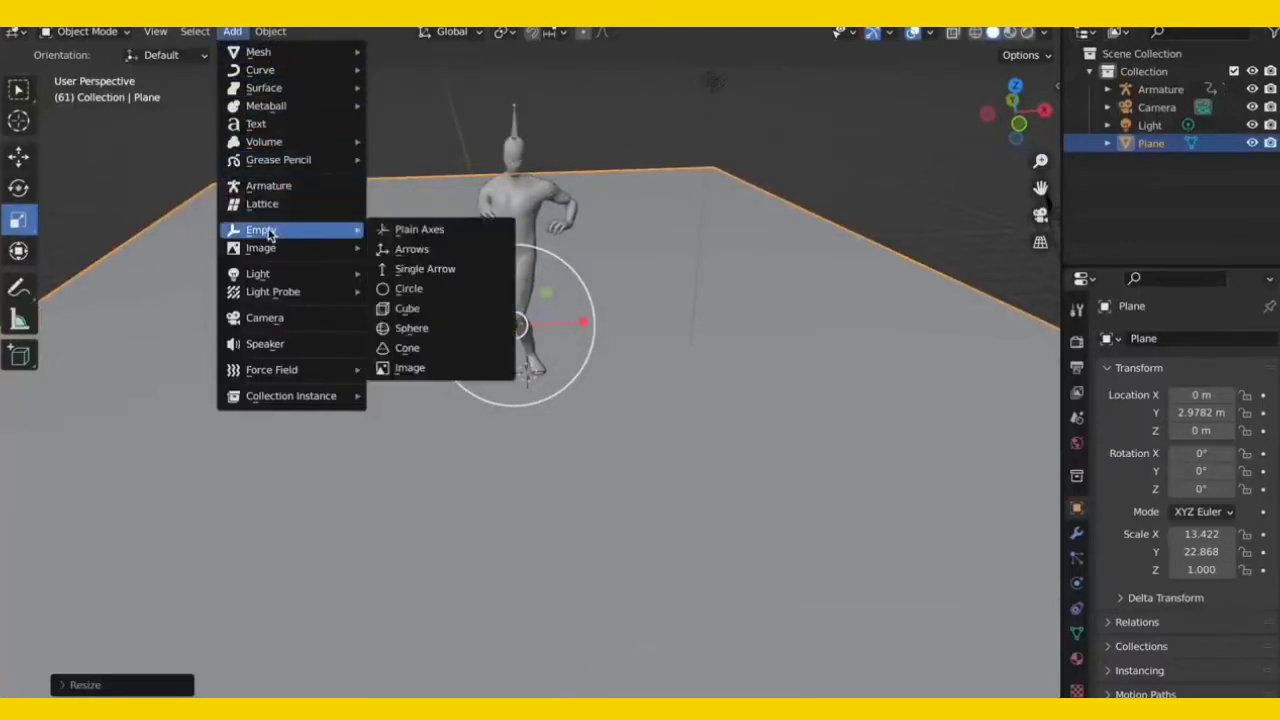
mouse_move(252, 53)
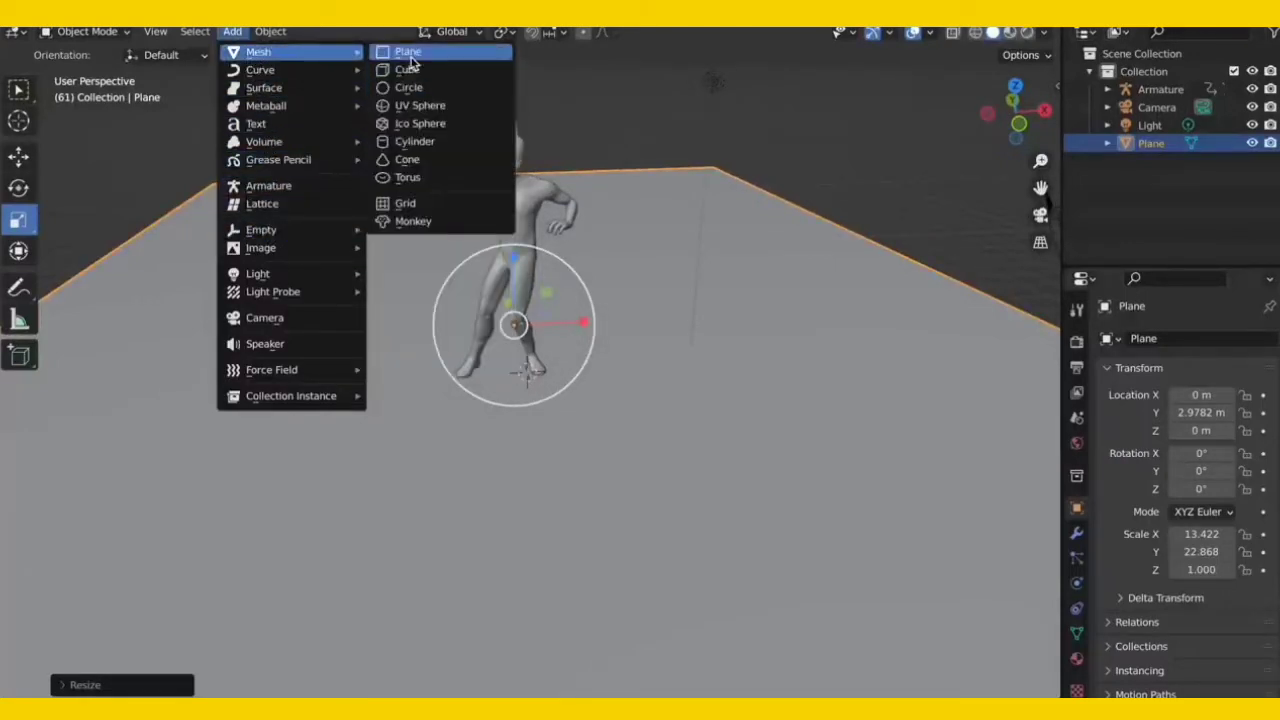
left_click(410, 52)
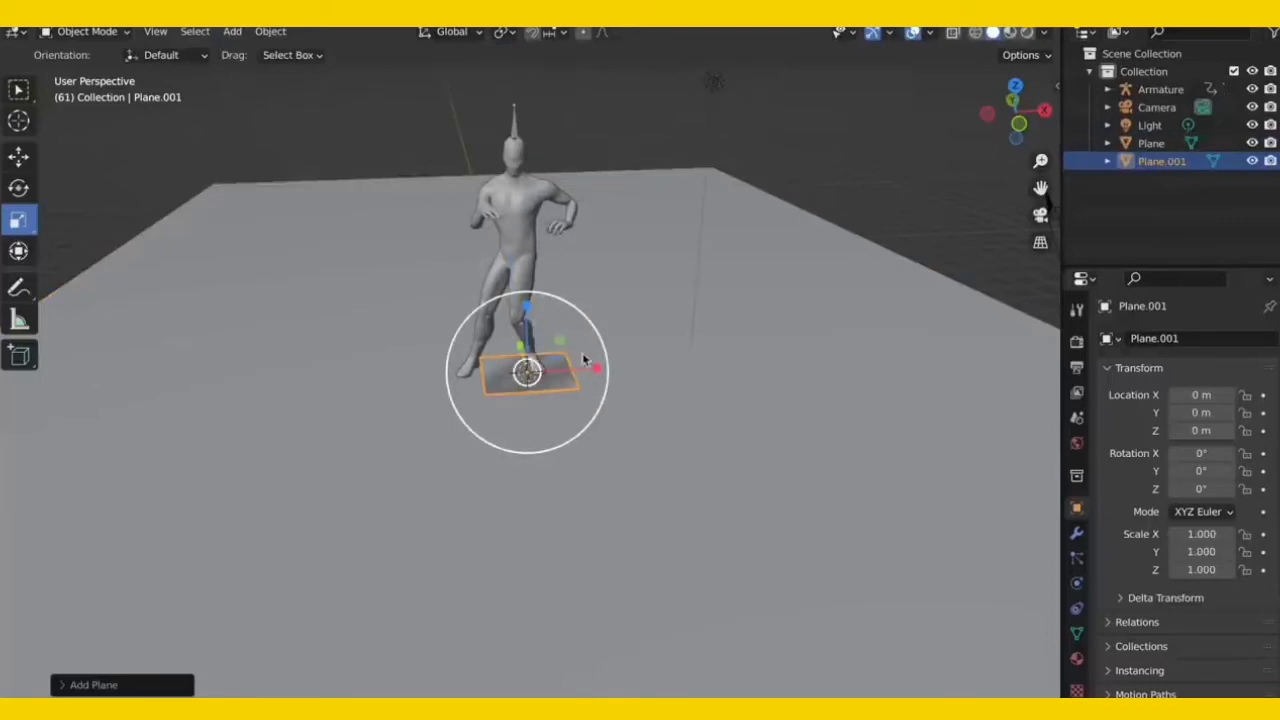
key("s")
key("x")
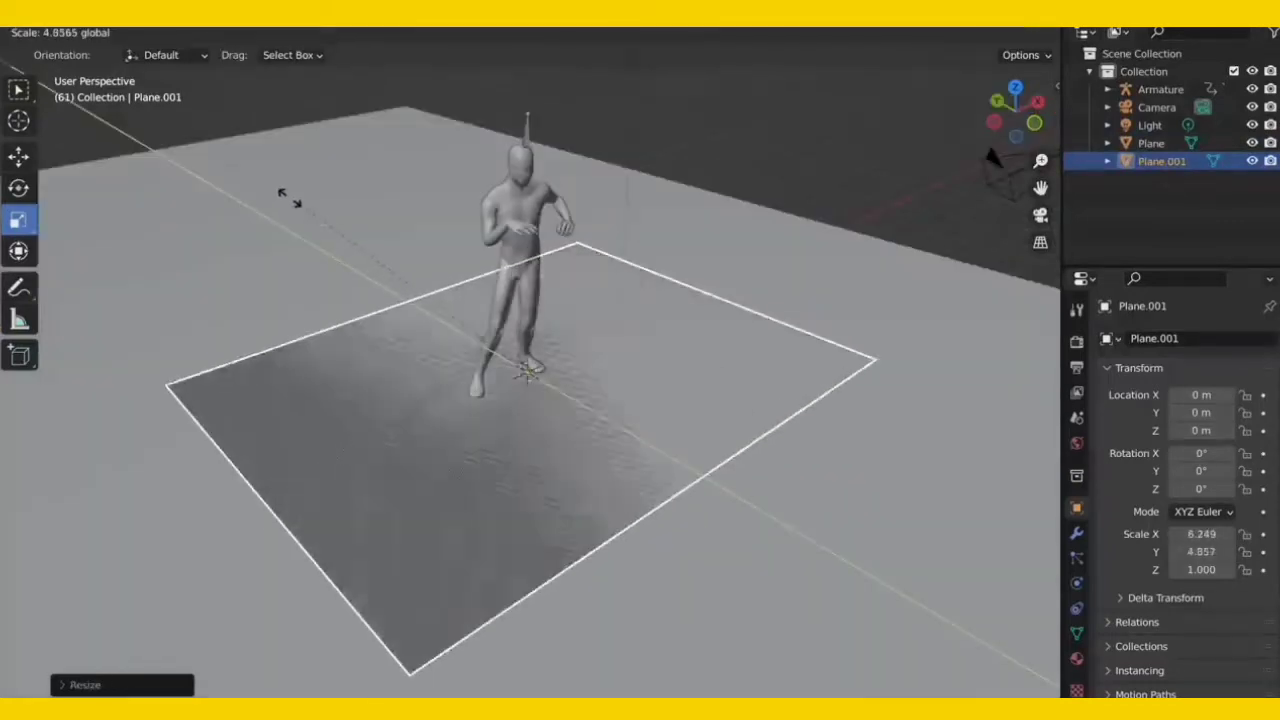
left_click(226, 176)
- Stand the second plane upright behind the character at about 85.3° X and 3.92 m Y, enlarged to about 23.02 X and 18.89 Y
left_click(24, 188)
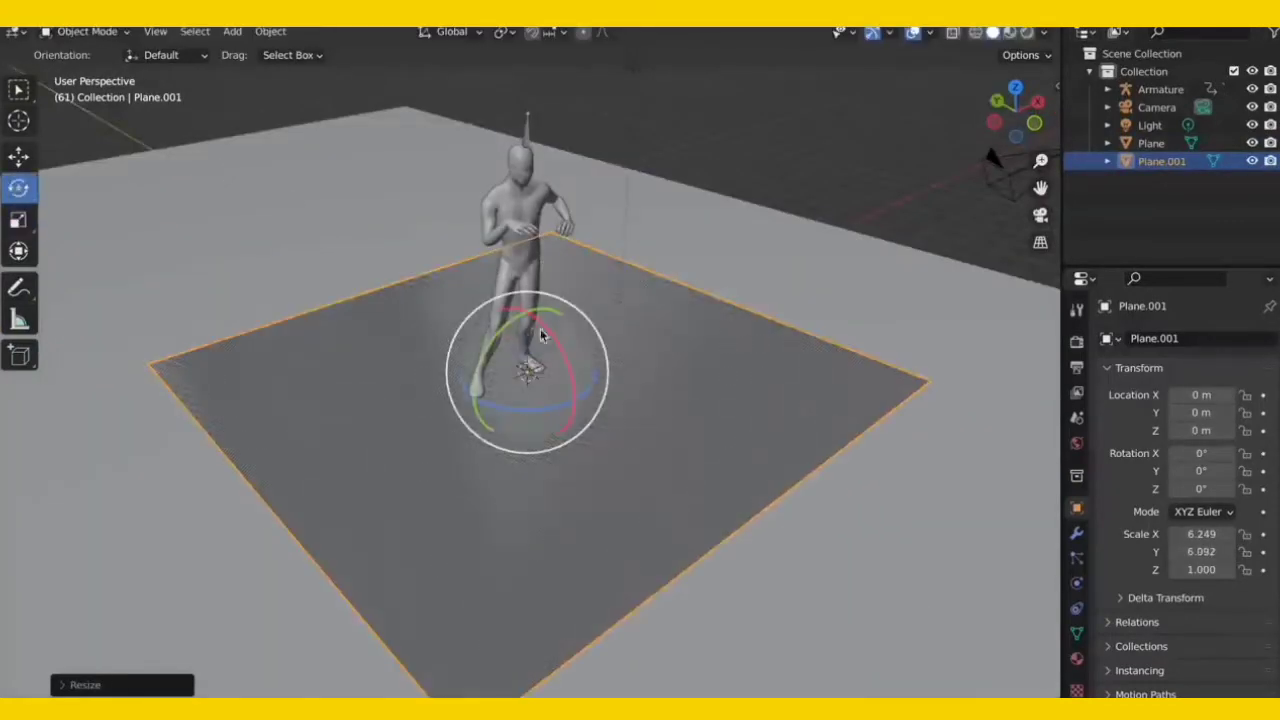
left_click_drag(547, 336, 560, 390)
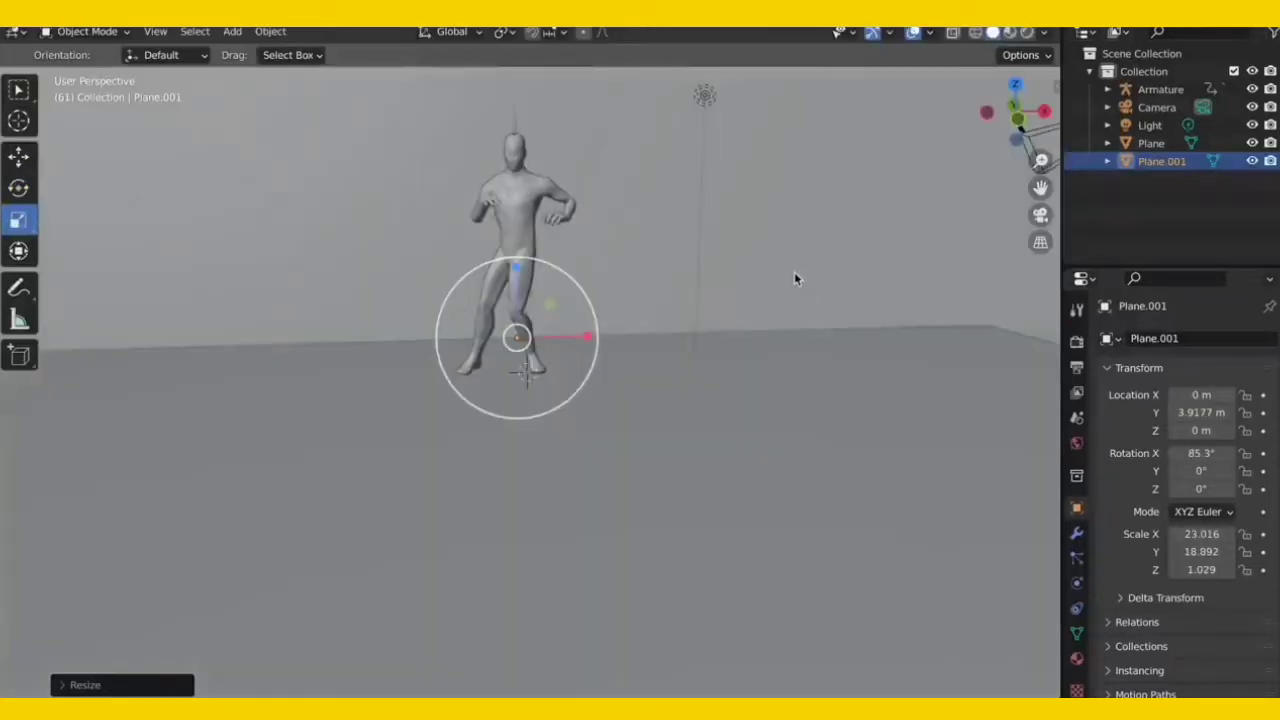
left_click(1041, 216)
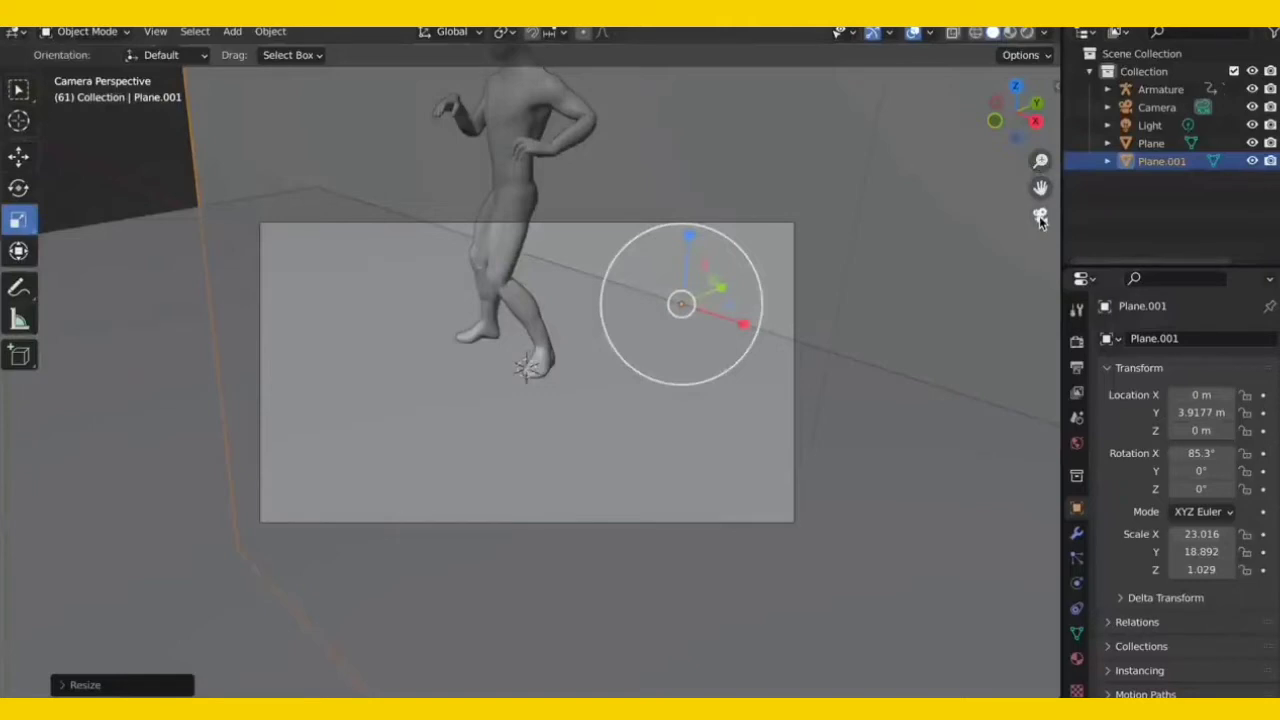
left_click(1040, 218)
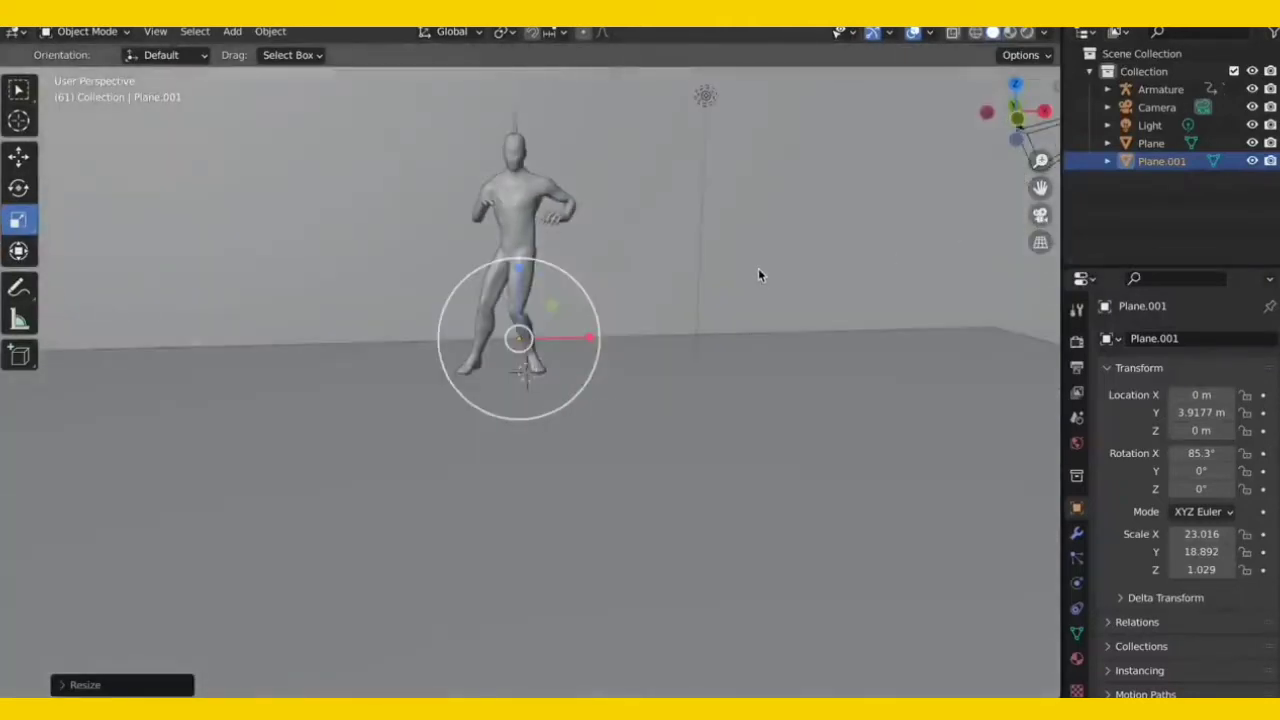
middle_click_drag(758, 268, 758, 268)
scroll(758, 275, "down", 3)
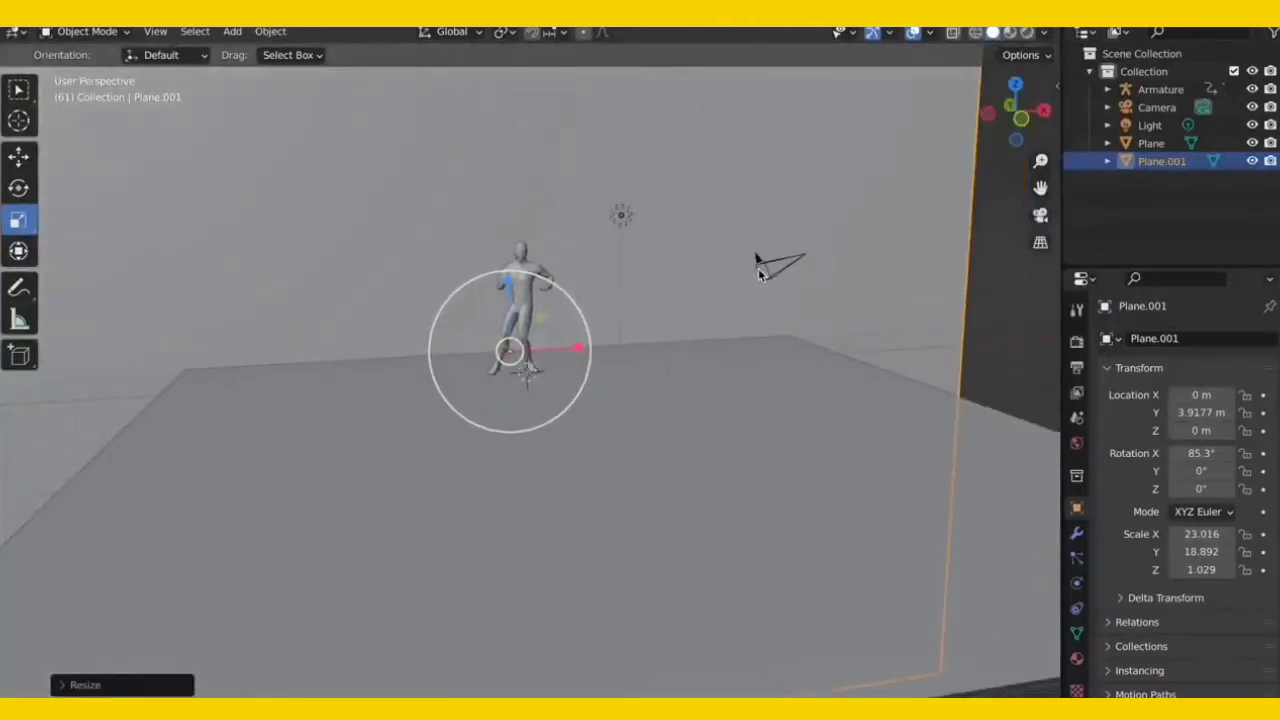
- Add the camera to the backdrop selection and shift both slightly along negative Y, placing the camera at about -7.23 m Y
left_click(782, 266, "shift")
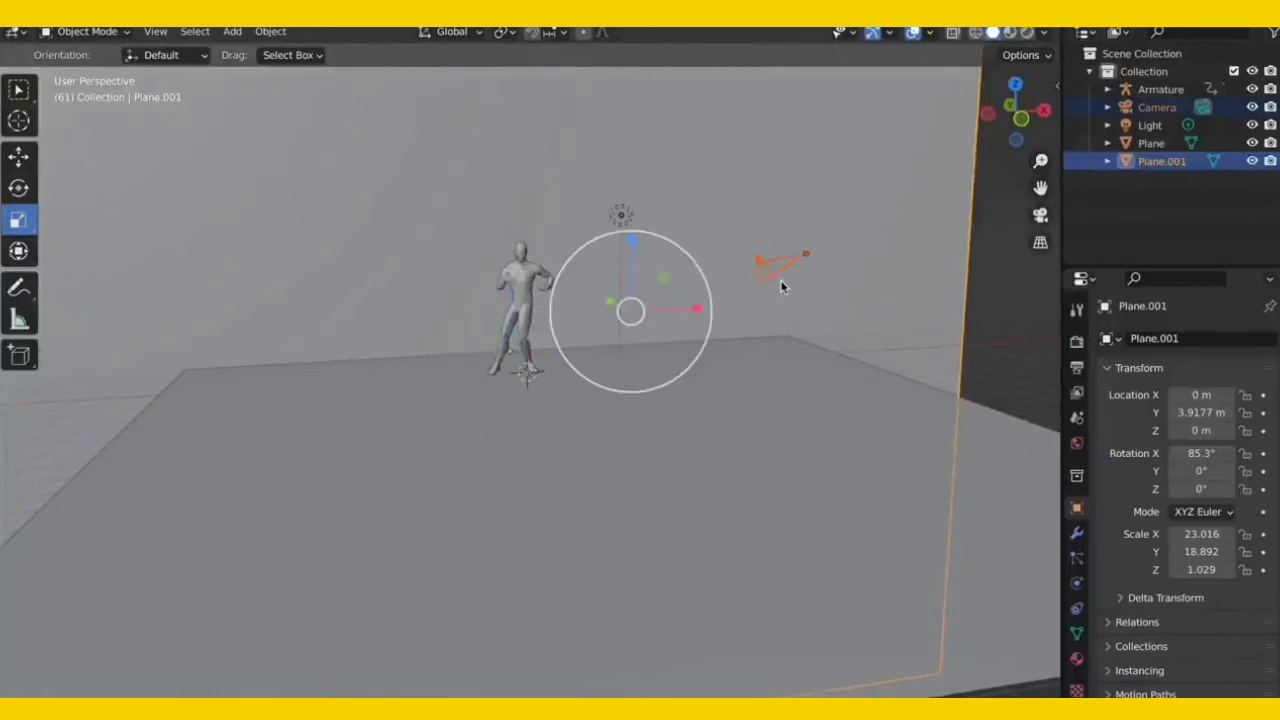
middle_click_drag(586, 257, 540, 254)
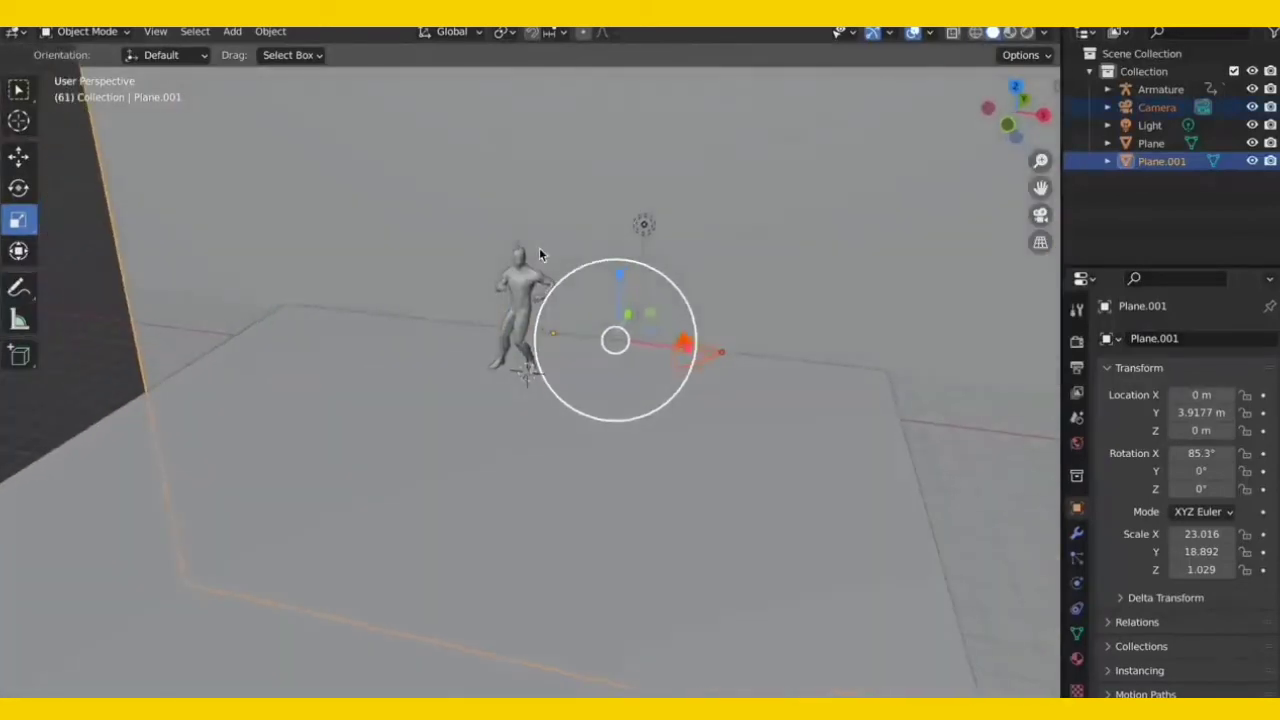
left_click(18, 160)
middle_click_drag(567, 308, 549, 308)
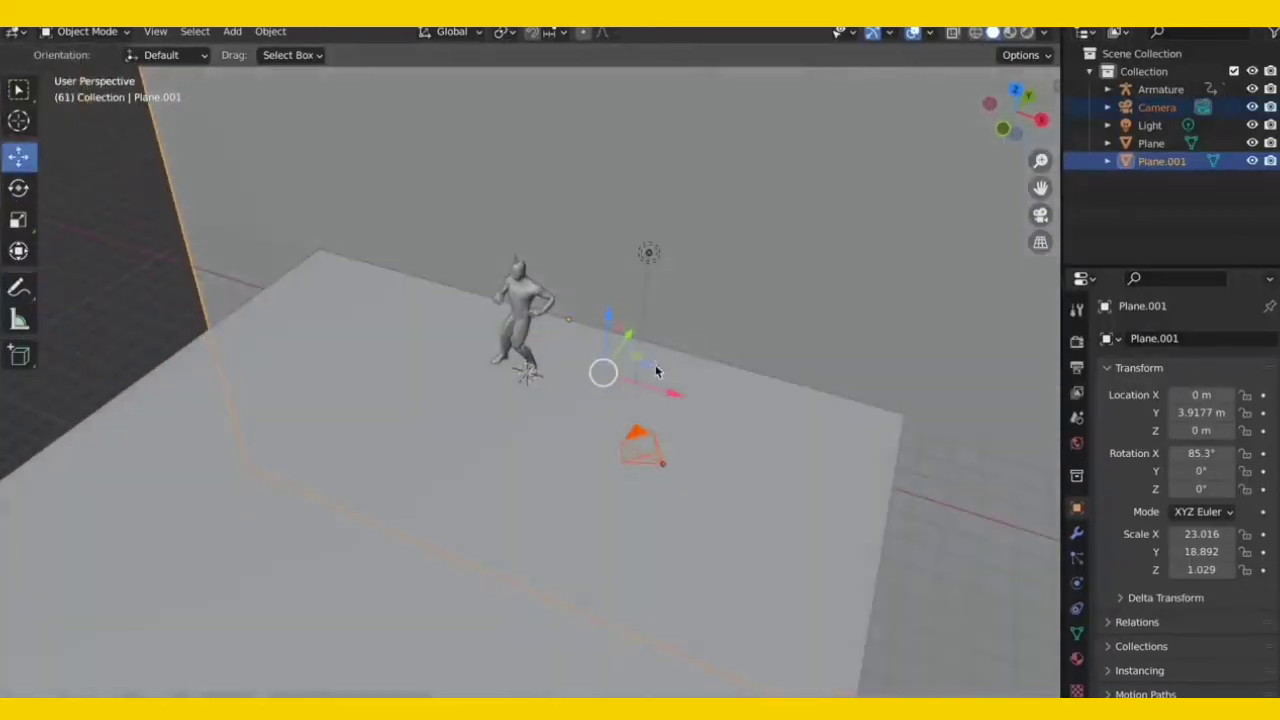
left_click_drag(624, 345, 615, 350)
- Select only the camera and move it along X to about -1.09 m, in front of the dancer
left_click(728, 443)
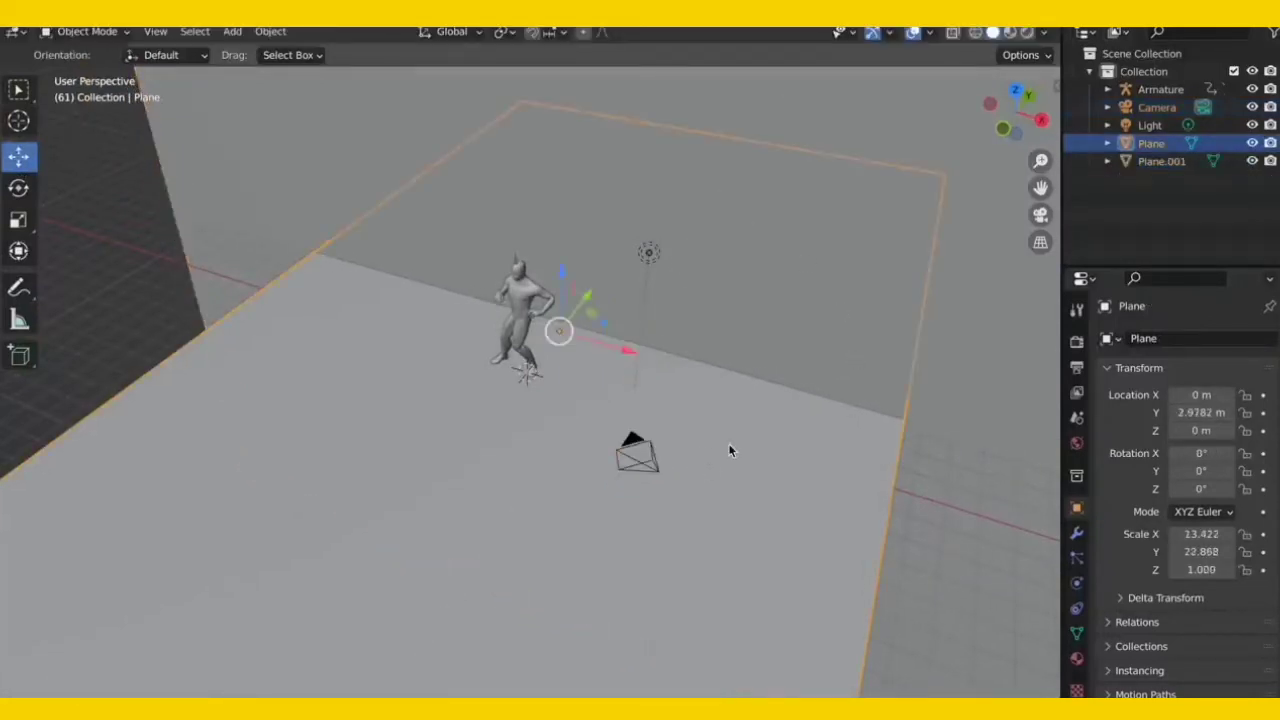
left_click(641, 448)
left_click(641, 448)
left_click(641, 448)
left_click(656, 457)
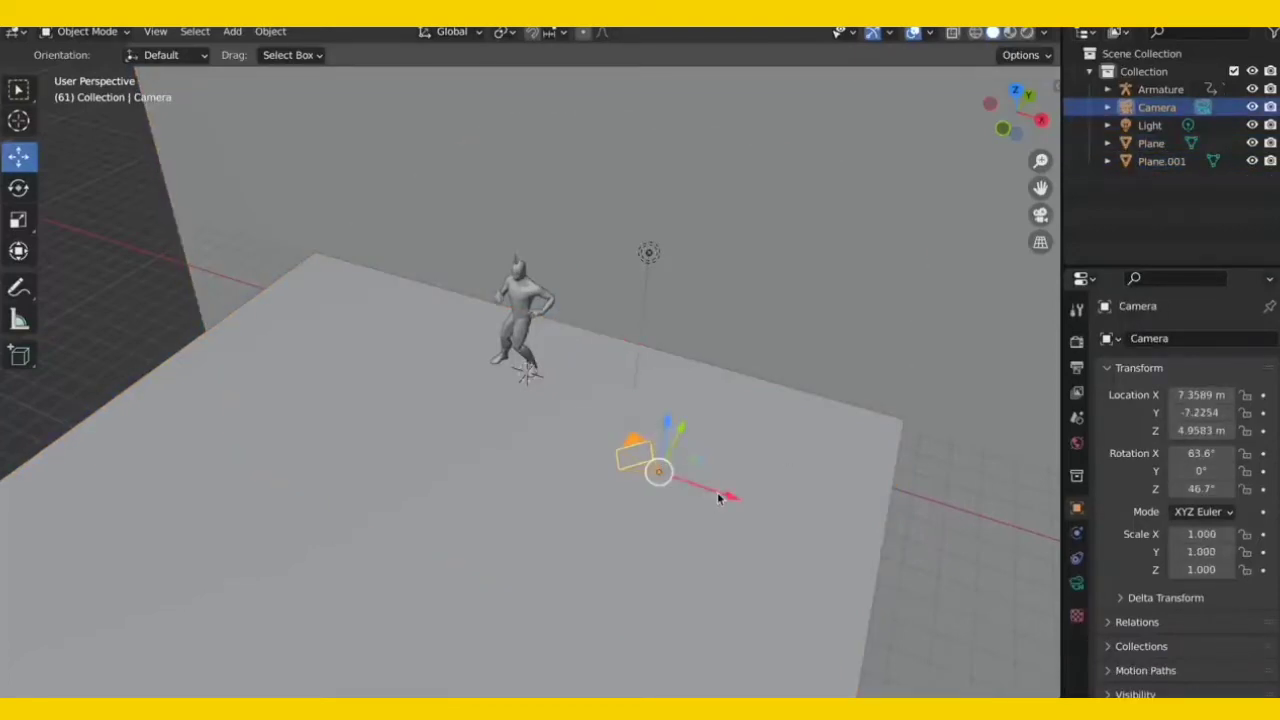
left_click_drag(718, 497, 504, 444)
middle_click_drag(504, 444, 504, 444)
left_click_drag(686, 455, 590, 476)
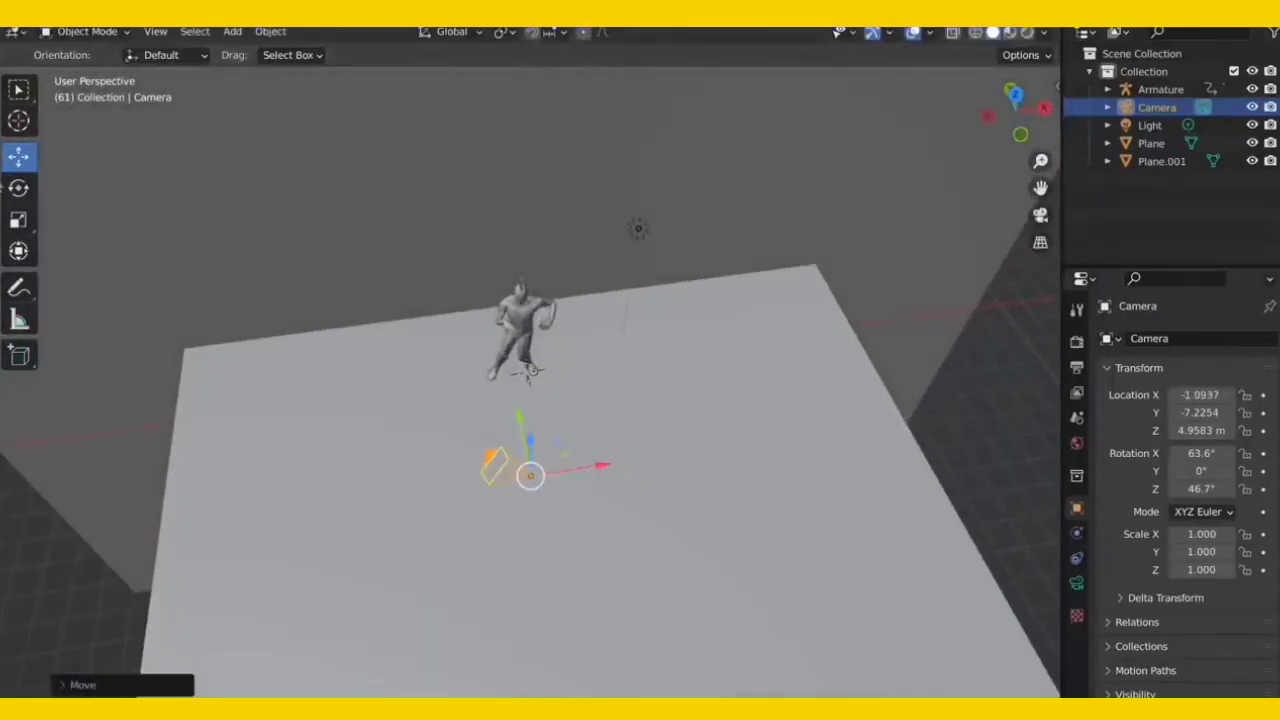
- Rotate the camera towards the dancer to about 60.9° X and -4.64° Z, and raise it to about 5.48 m
left_click(18, 188)
left_click_drag(604, 482, 555, 522)
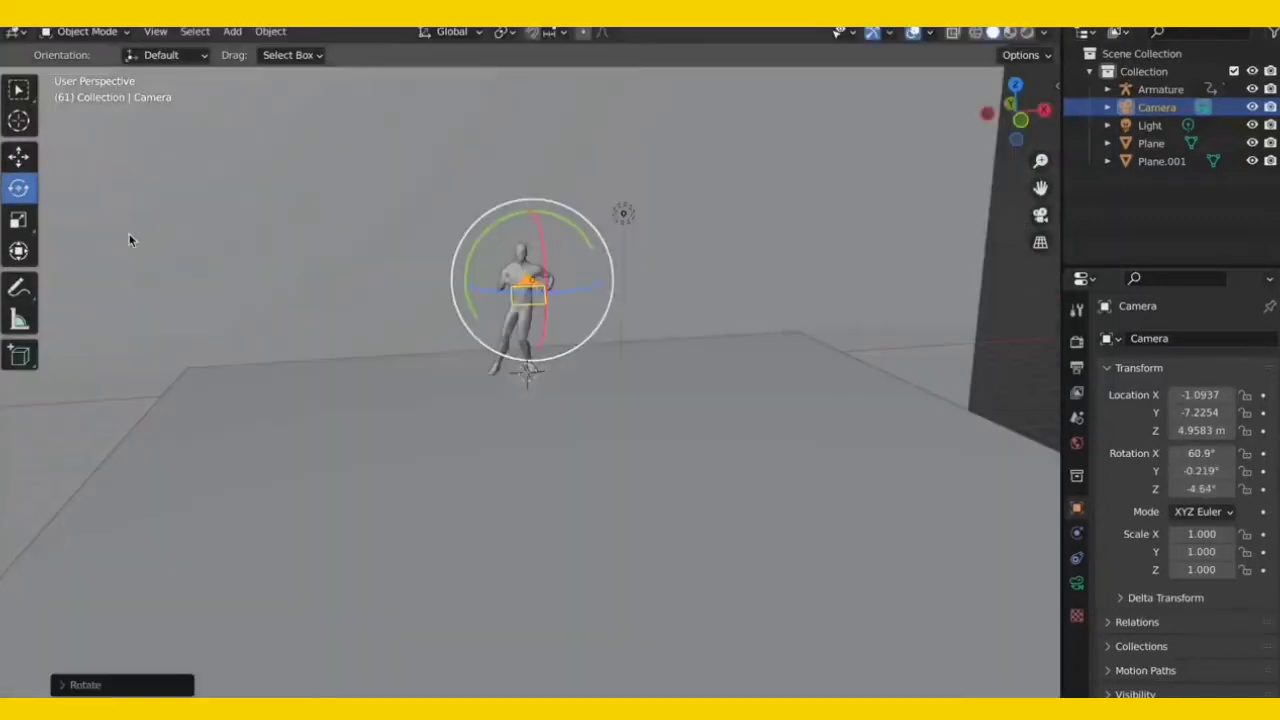
left_click(20, 157)
left_click_drag(533, 216, 529, 194)
left_click(1041, 217)
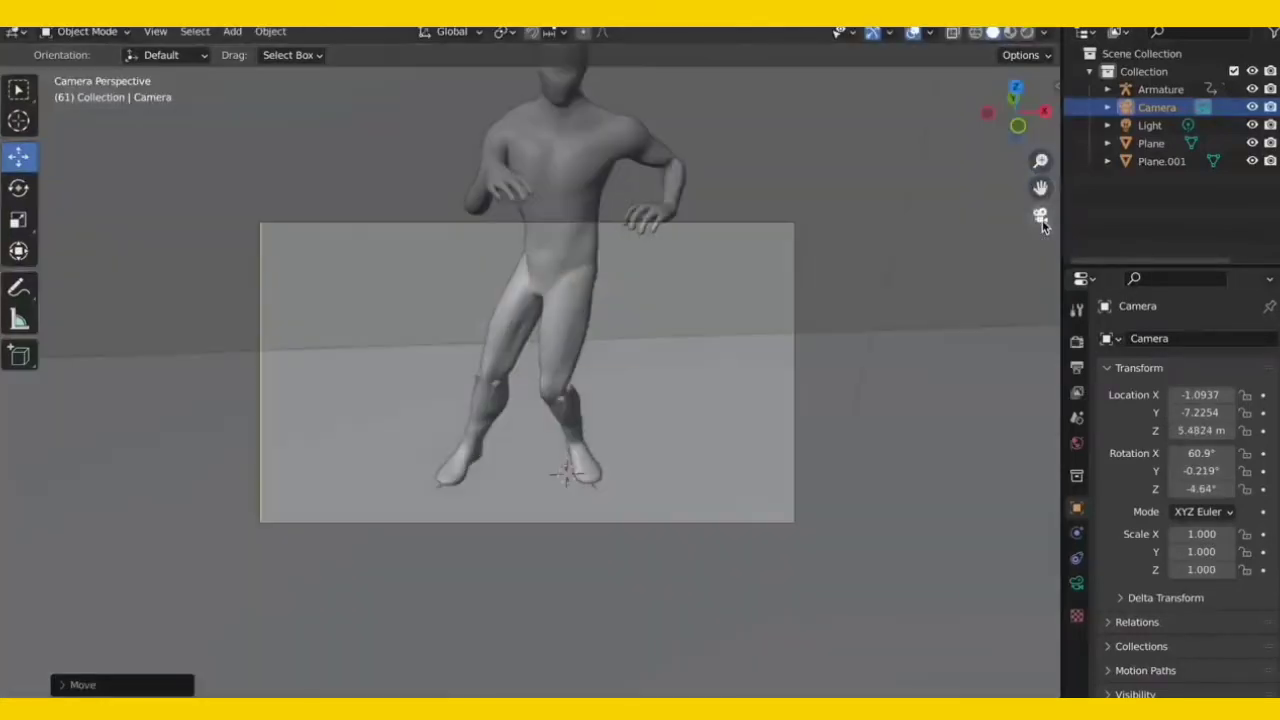
left_click(1041, 217)
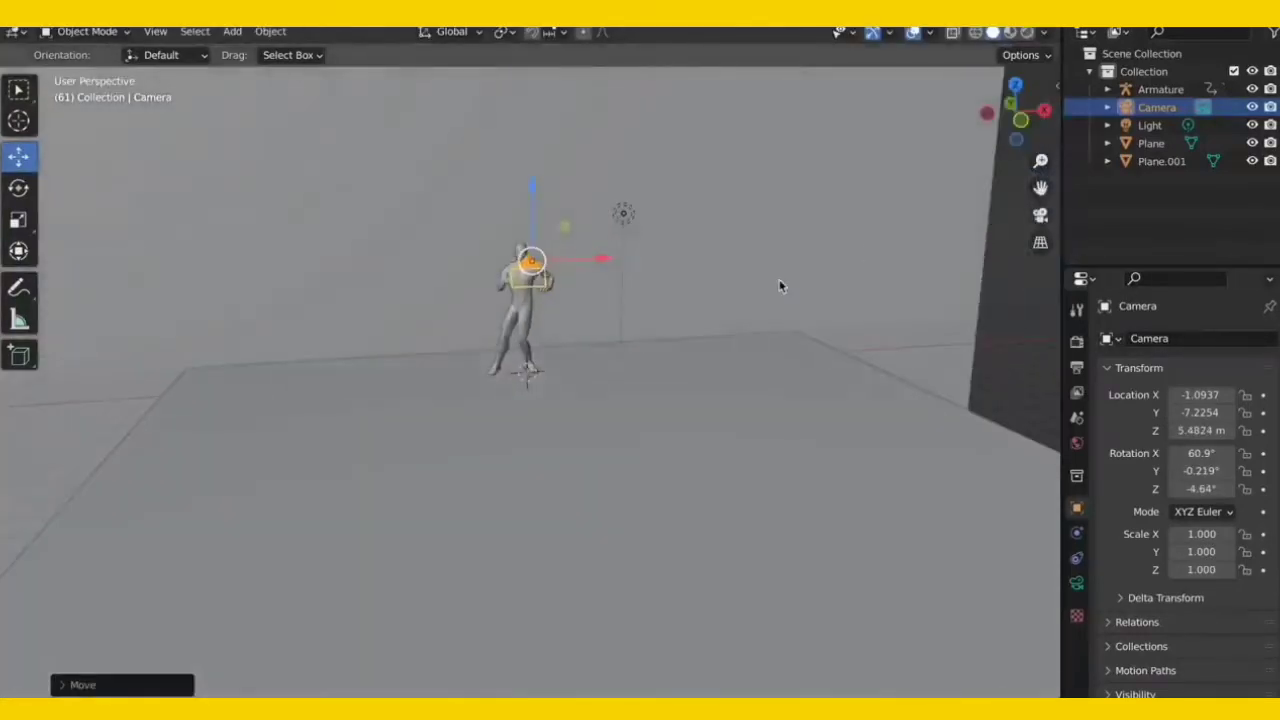
- Pull the camera back to about -9.38 m Y, check its framing, and raise it to about 6.93 m Z
scroll(779, 279, "up", 3)
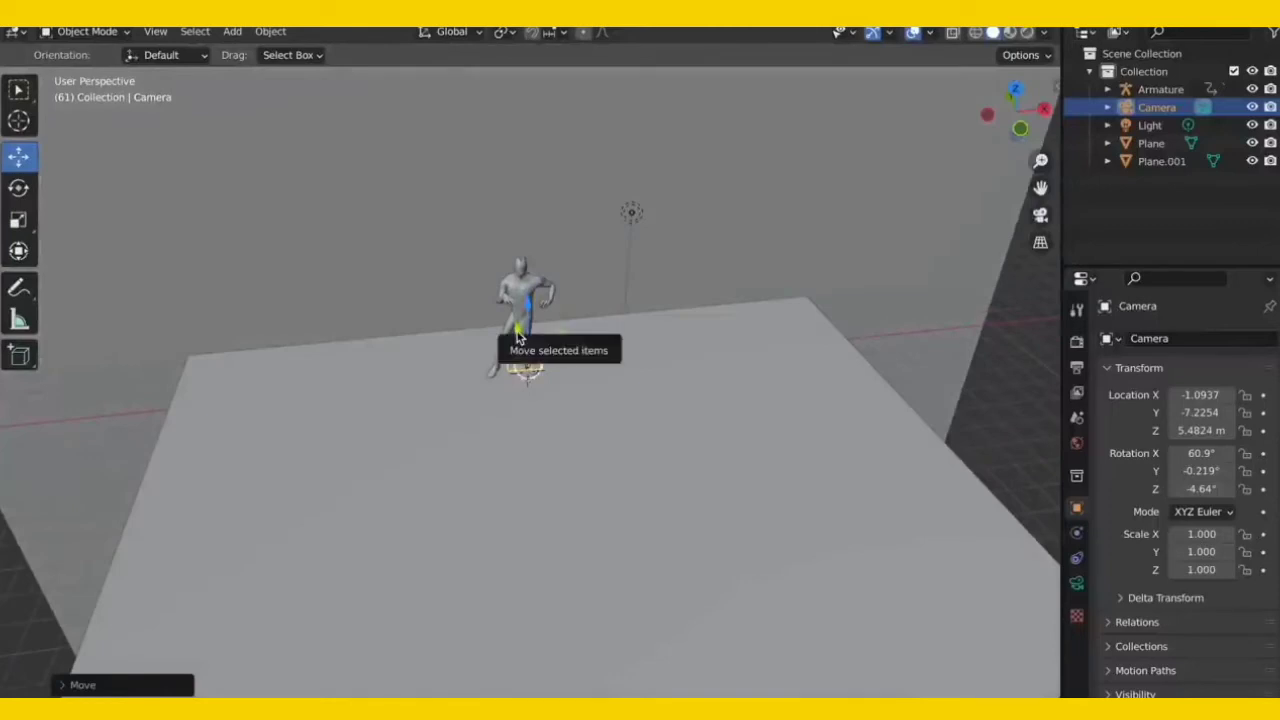
left_click_drag(520, 338, 530, 385)
middle_click_drag(563, 275, 577, 317)
left_click(1041, 216)
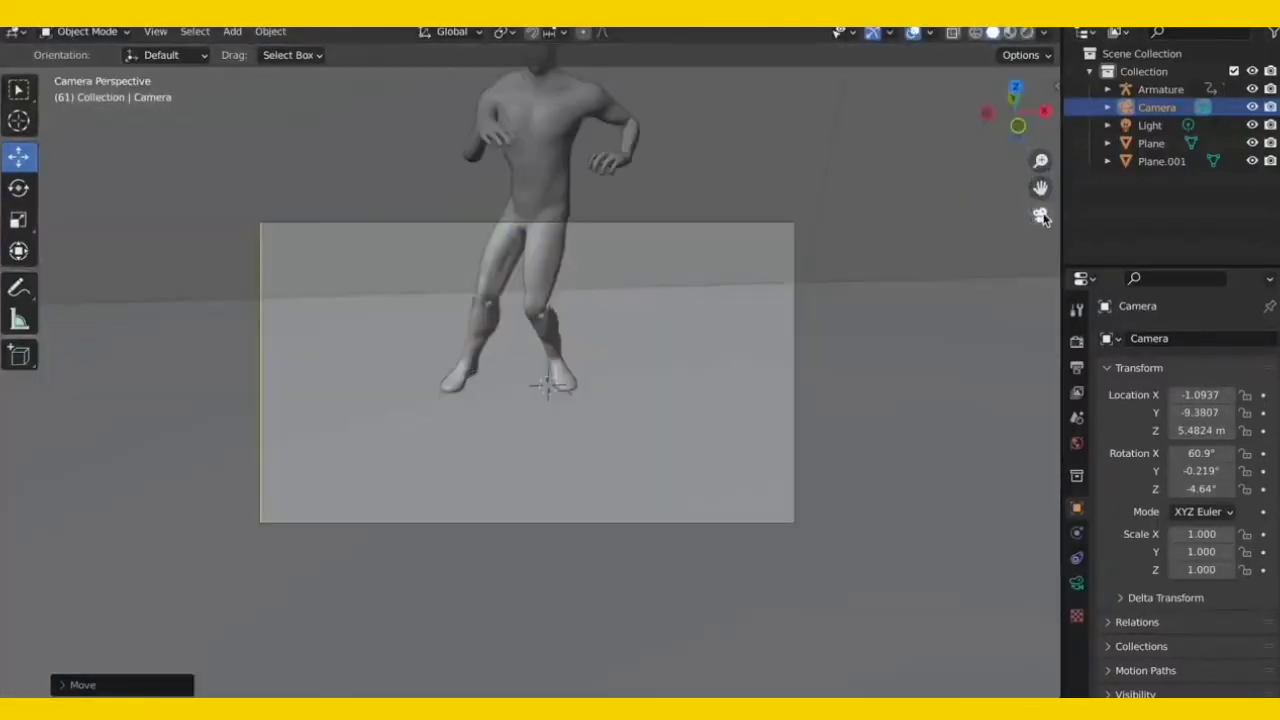
left_click(1041, 216)
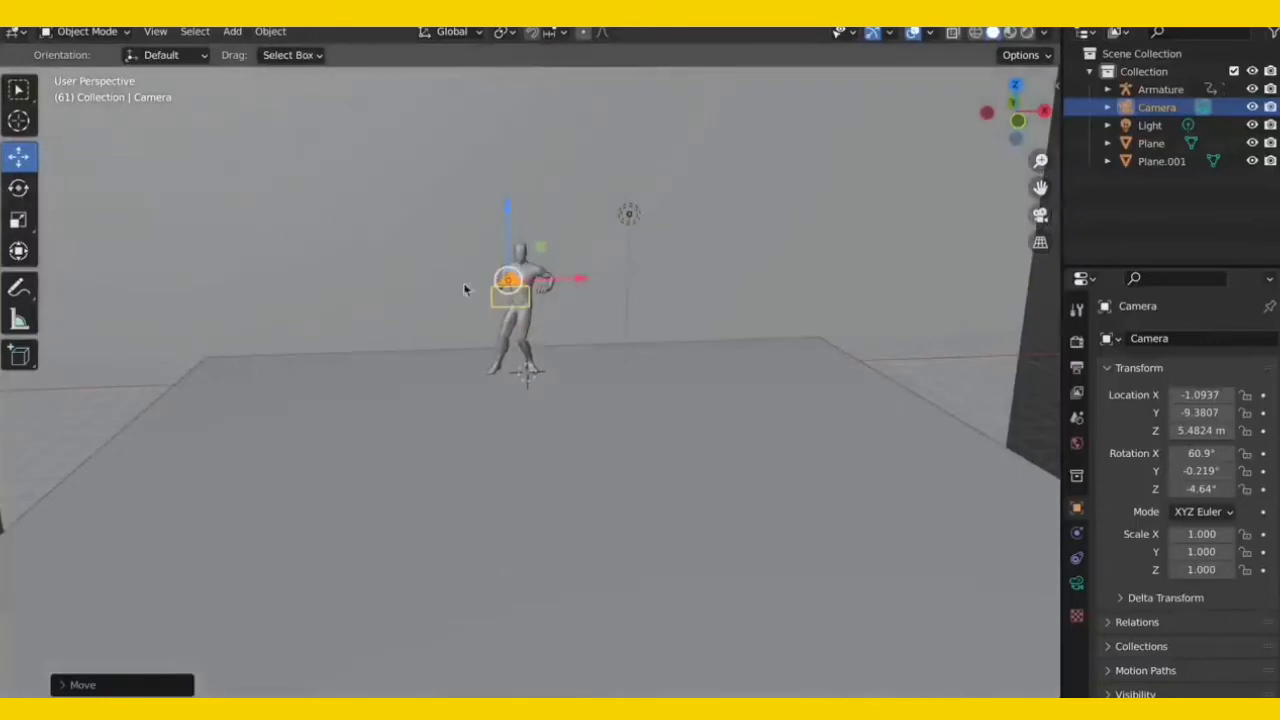
left_click_drag(506, 201, 505, 152)
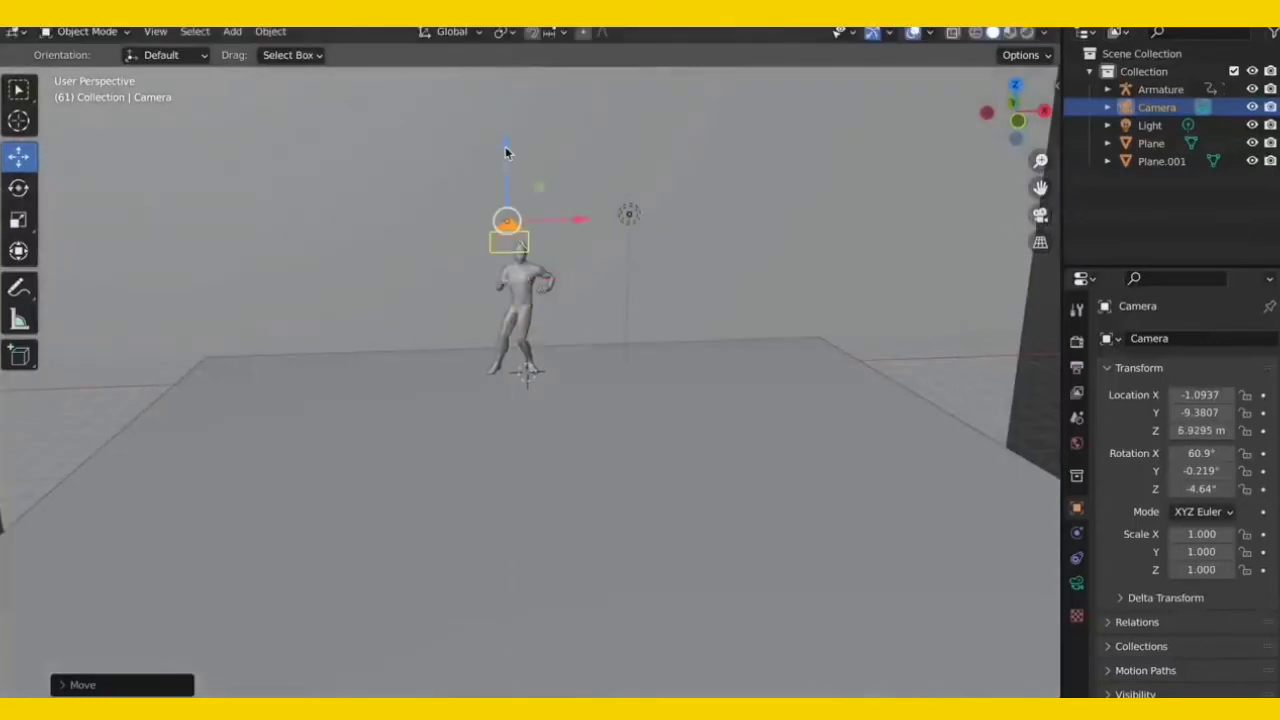
- Move the camera to about -10.37 m Y and 9.05 m Z, and play the animation through the camera view
middle_click_drag(524, 210, 523, 206)
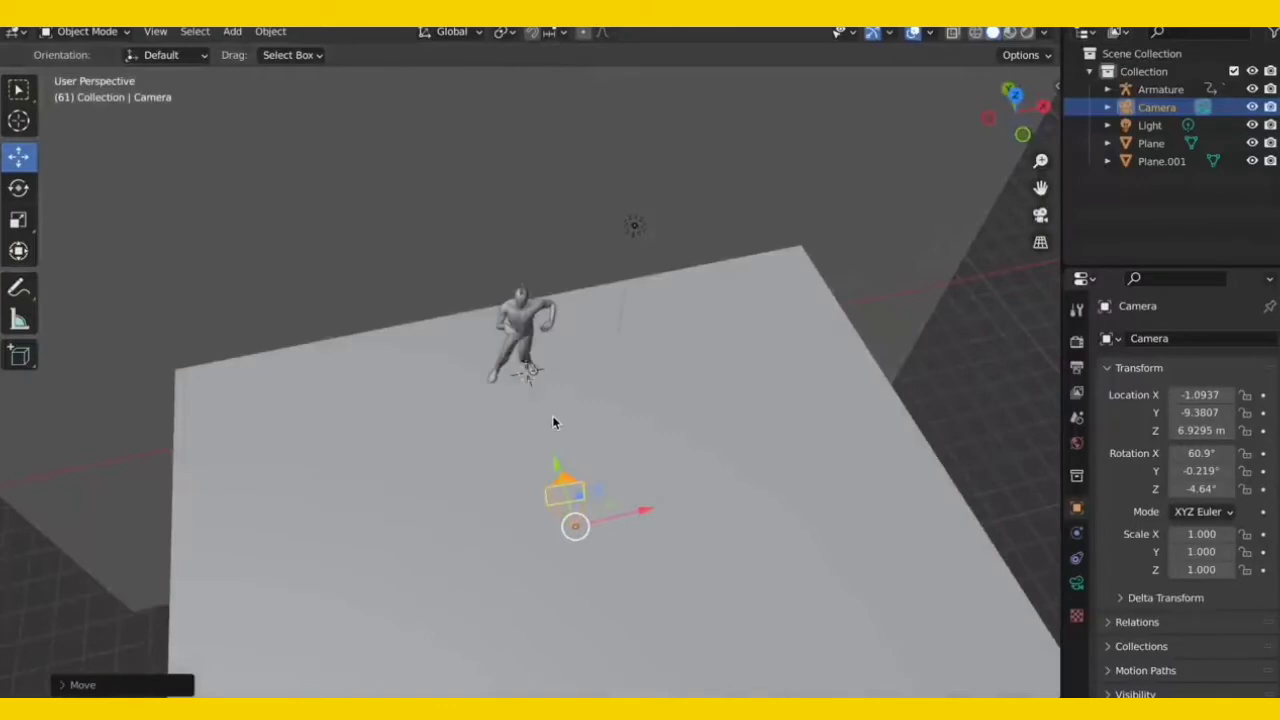
middle_click_drag(631, 220, 623, 206)
left_click_drag(596, 272, 590, 178)
left_click(1042, 215)
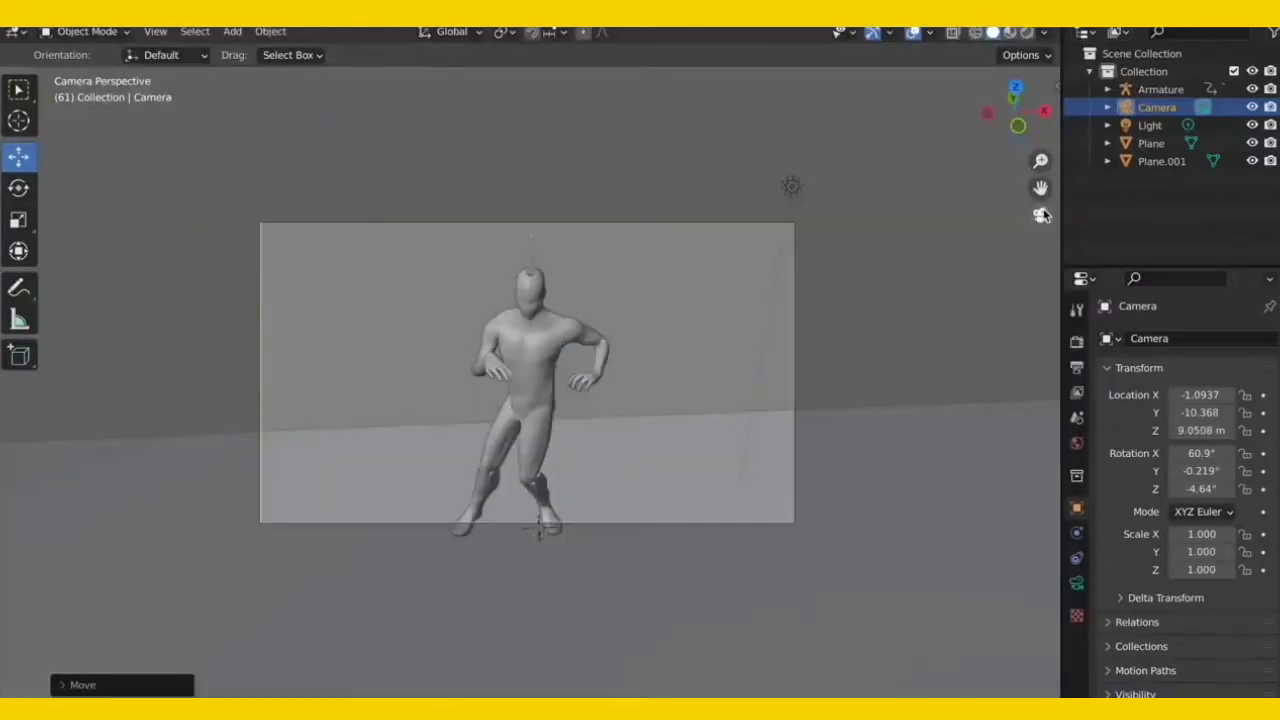
key("space")
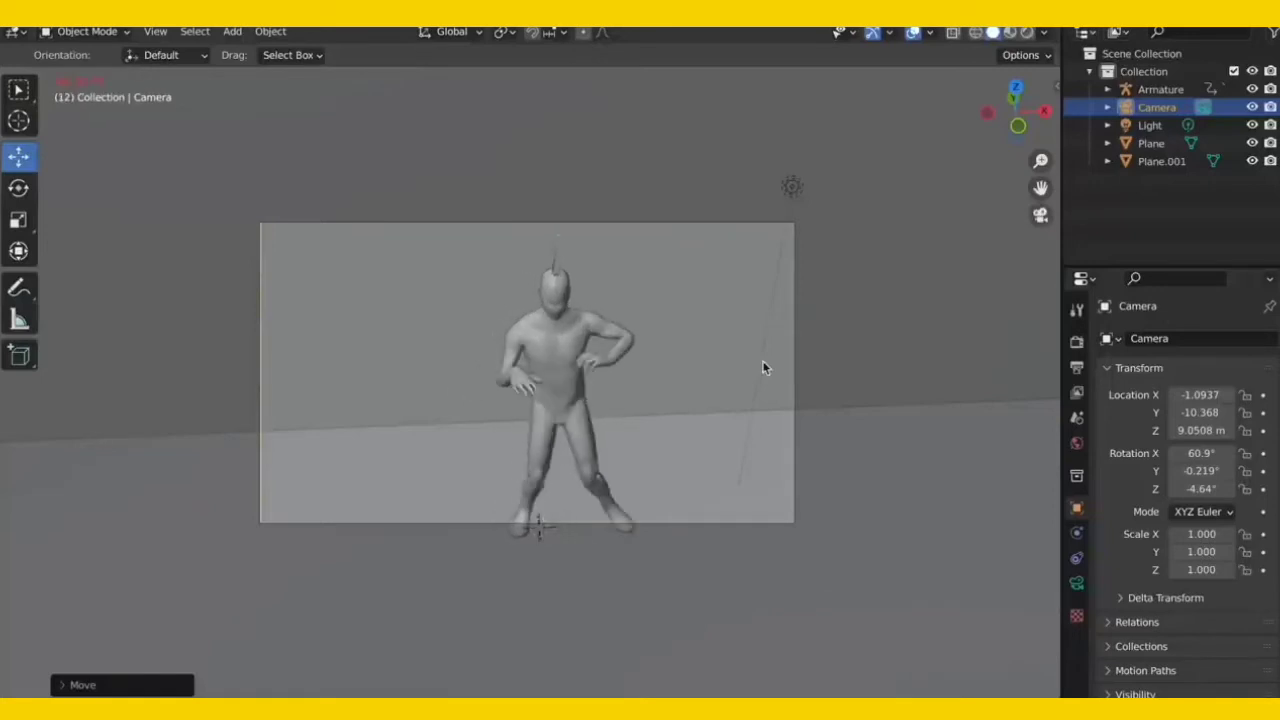
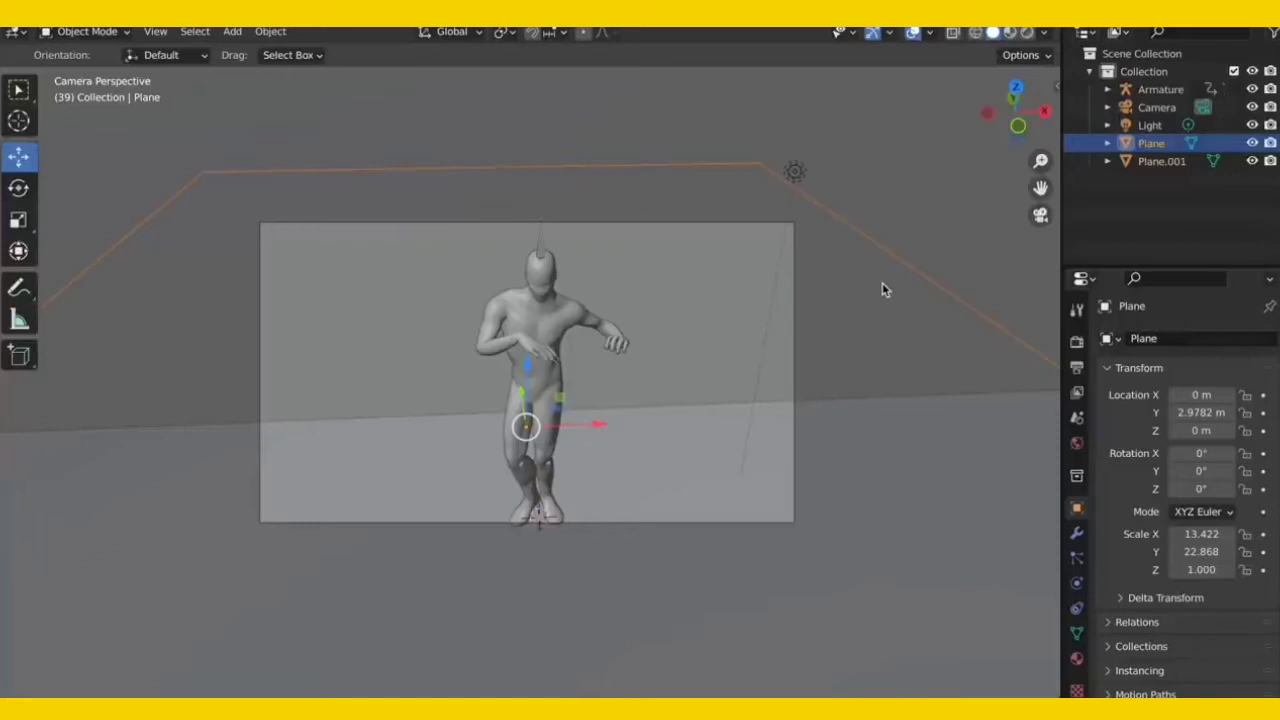
- Select the floor plane, add a new material to it, and turn off node use for that material
left_click(680, 277)
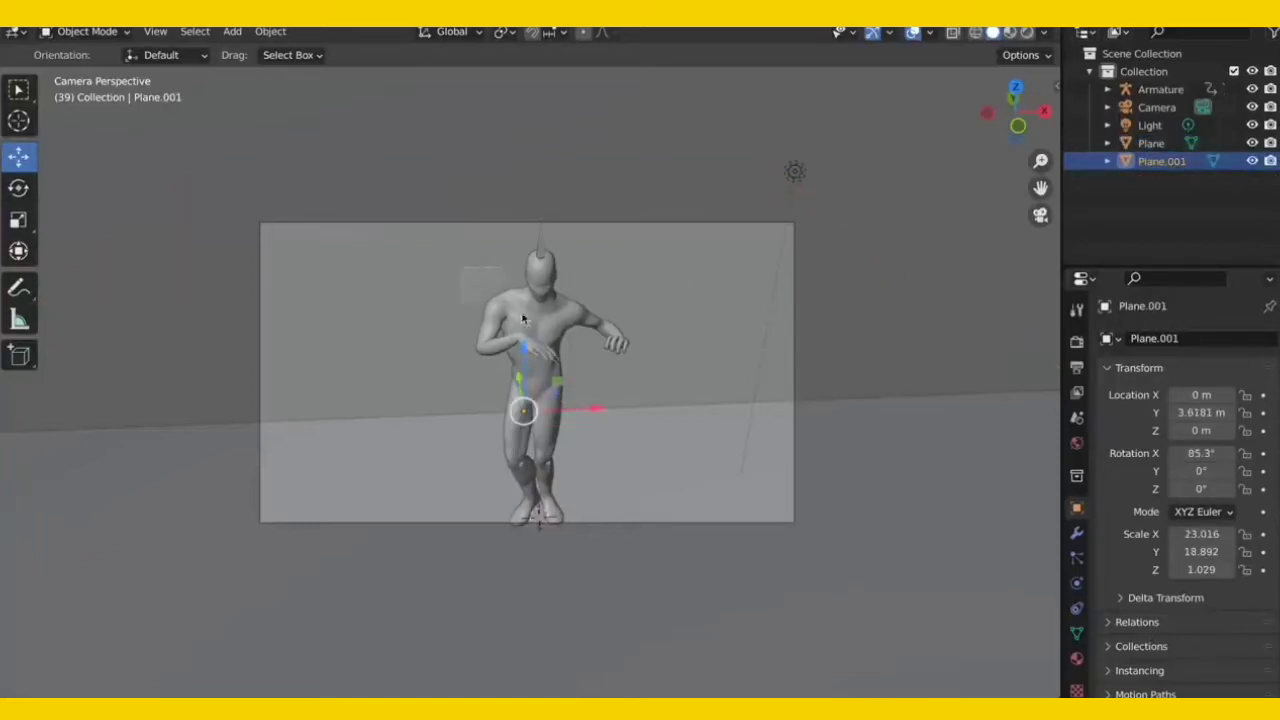
key("a")
left_click(601, 282)
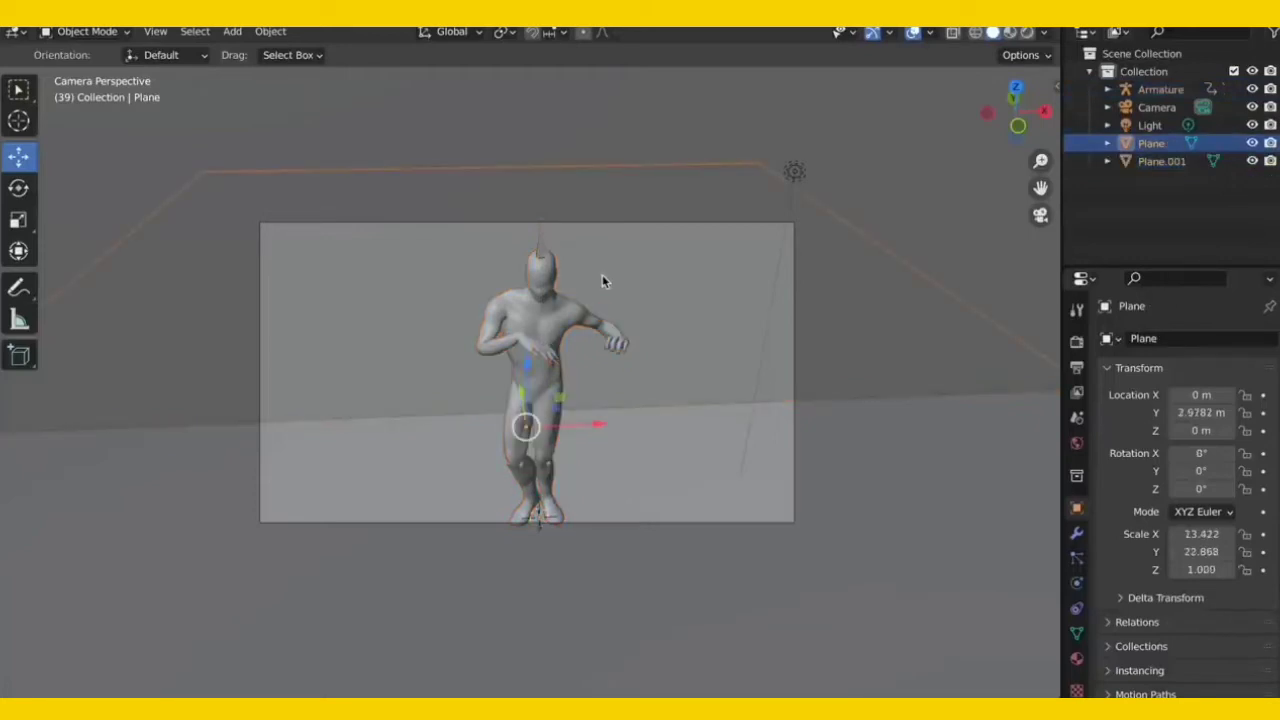
middle_click_drag(602, 274, 908, 378)
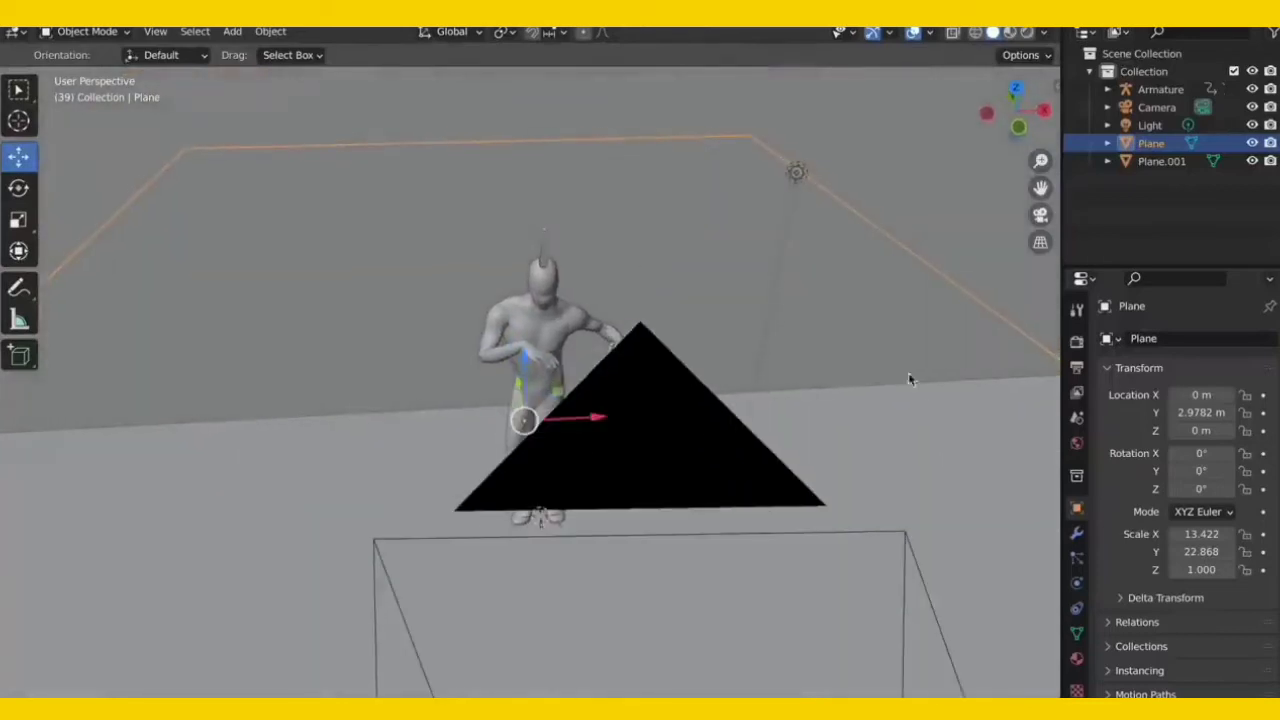
left_click(1077, 657)
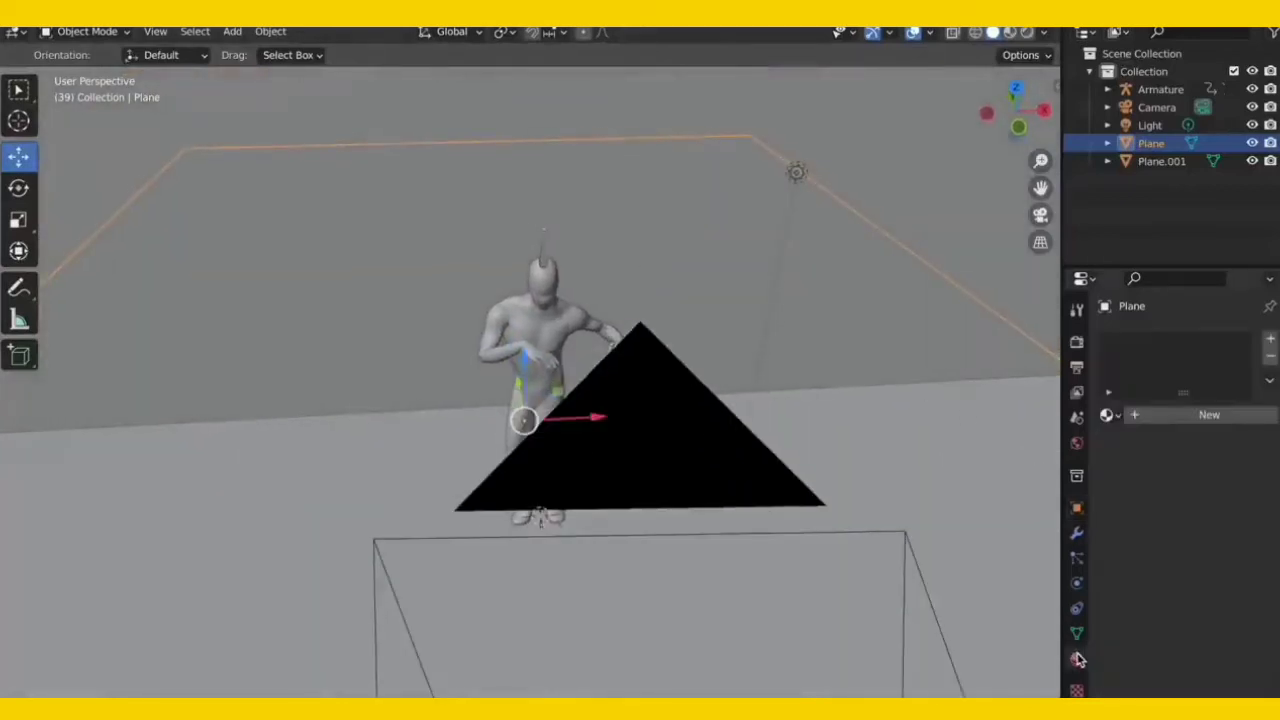
left_click(1138, 418)
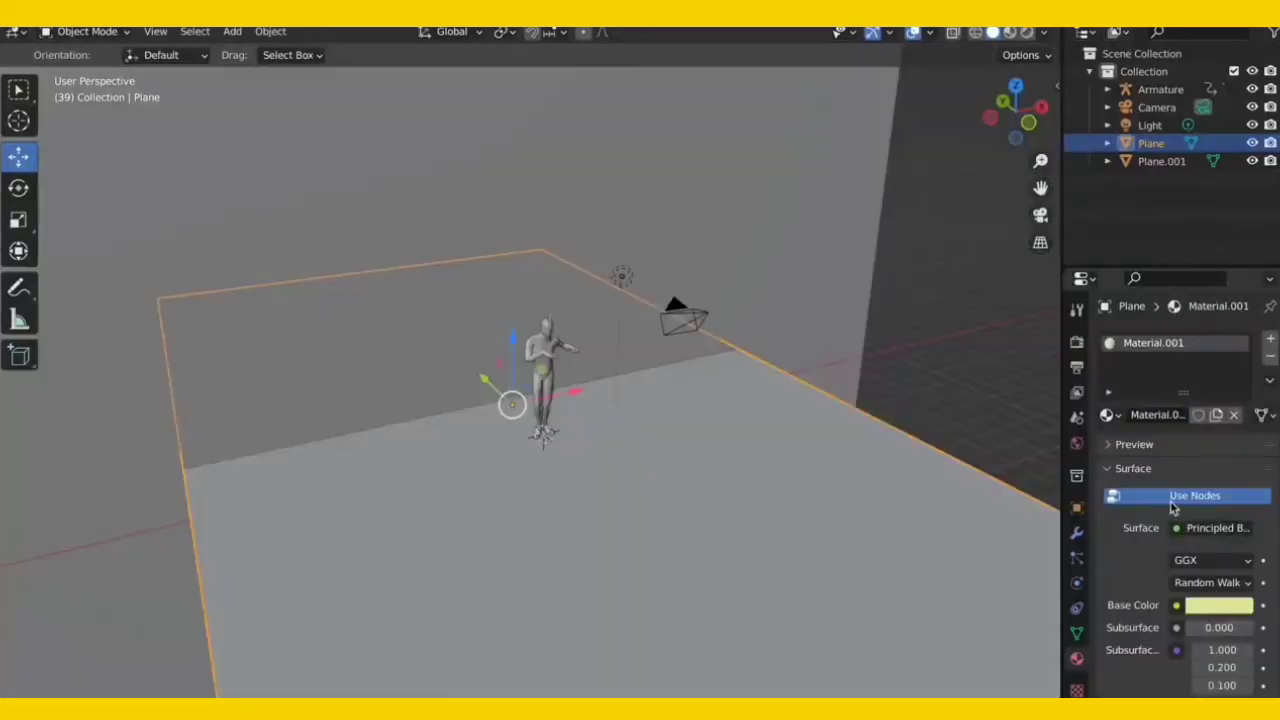
left_click(1172, 500)
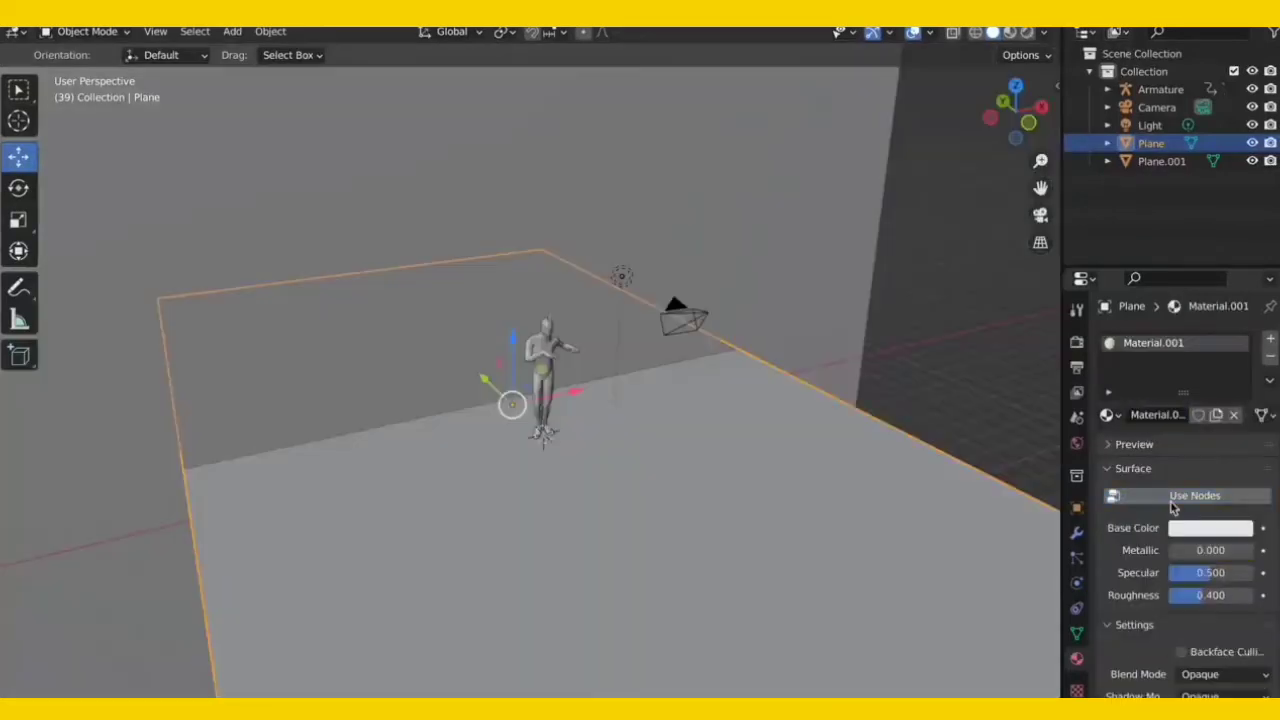
- Try an orange base color on the floor's material
left_click(1210, 527)
left_click(1134, 337)
left_click_drag(1134, 337, 1113, 337)
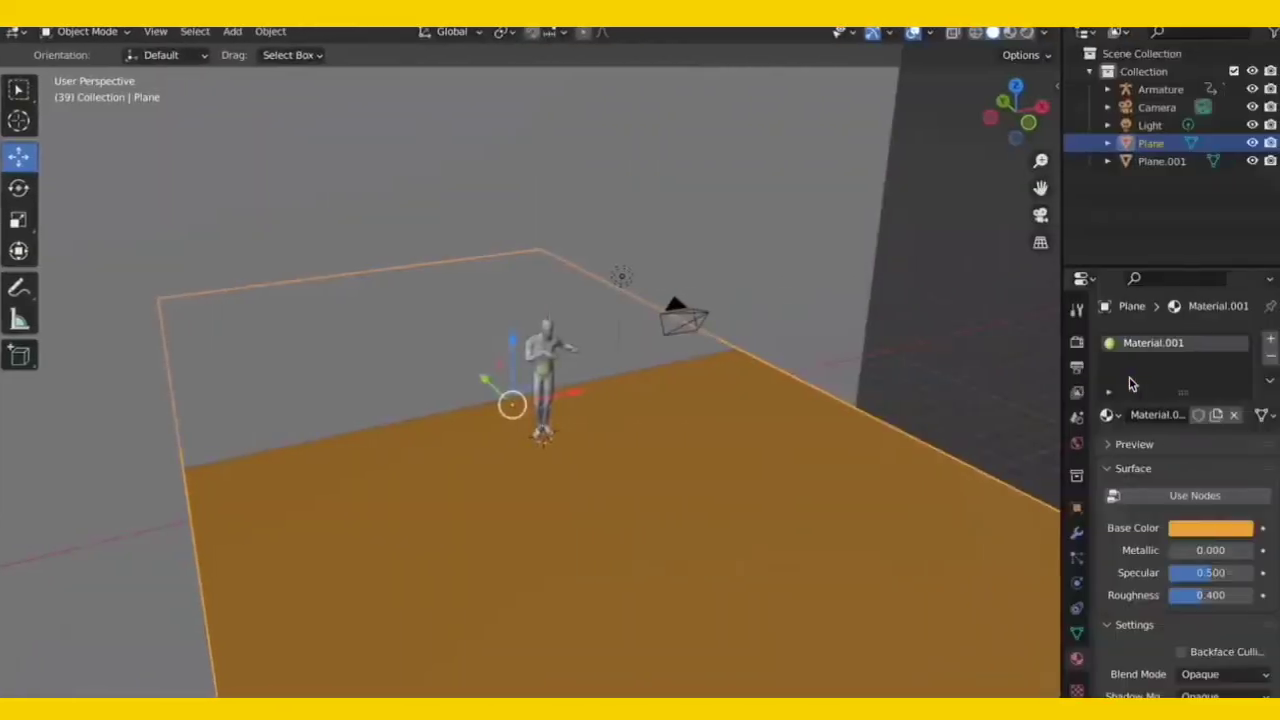
- Set the floor material's base color to a dark muted purple with hue 0.738 and saturation 0.301
left_click(1210, 527)
mouse_move(1155, 380)
left_mouse_down()
mouse_move(1148, 317)
mouse_move(1195, 284)
mouse_move(1099, 309)
mouse_move(1118, 383)
mouse_move(1108, 362)
mouse_move(1214, 328)
mouse_move(1210, 354)
mouse_move(1169, 335)
left_mouse_up()
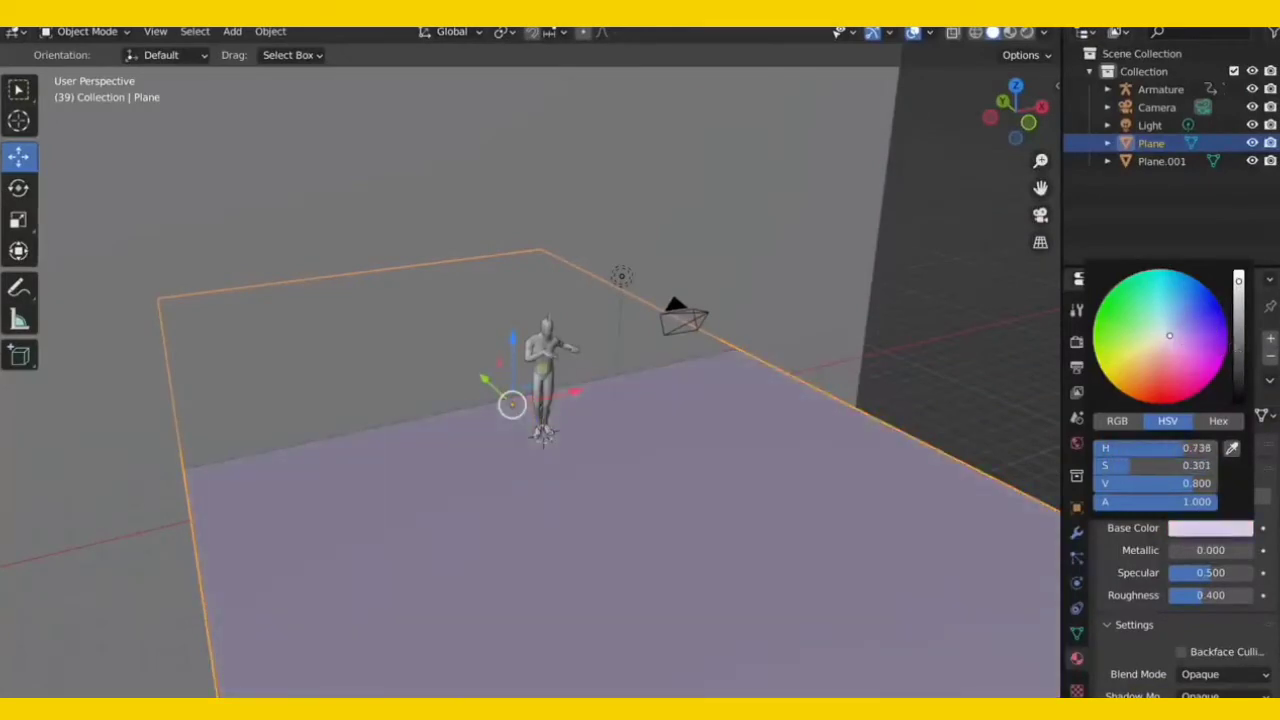
left_click_drag(1238, 281, 1238, 358)
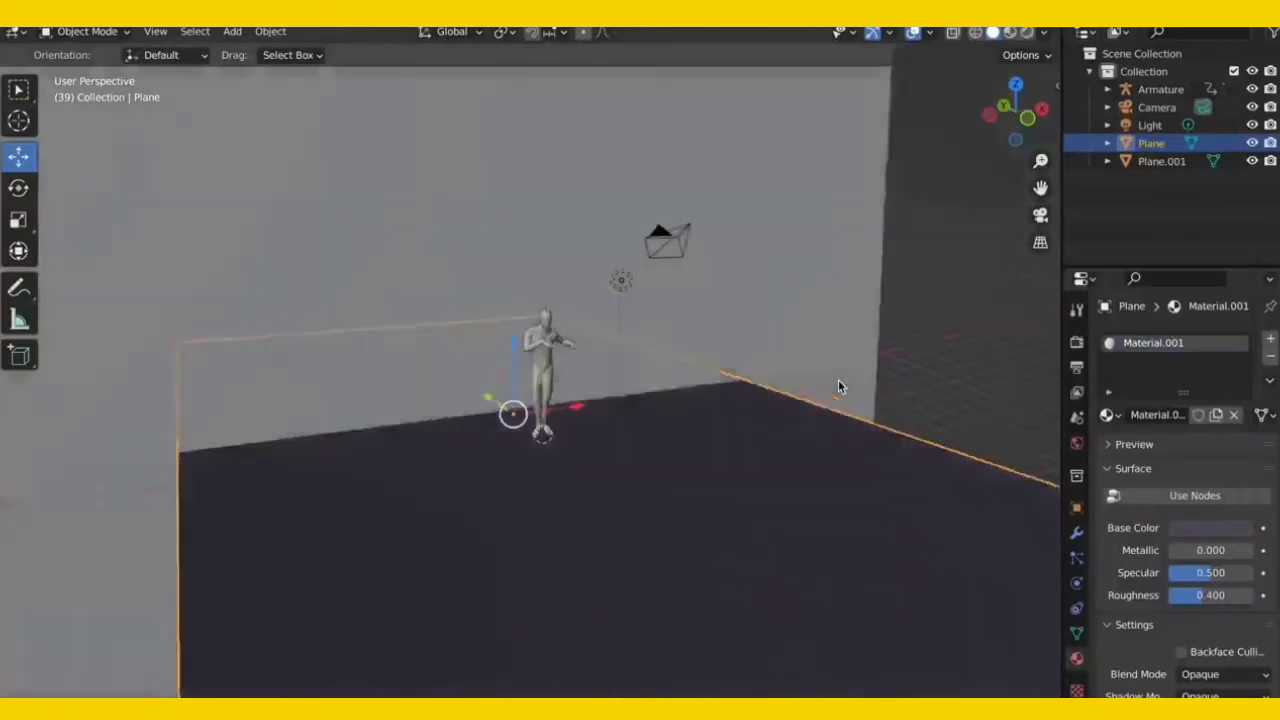
- Give the backdrop plane's material a turquoise base color without nodes, and check the look through the camera
scroll(838, 386, "up", 10)
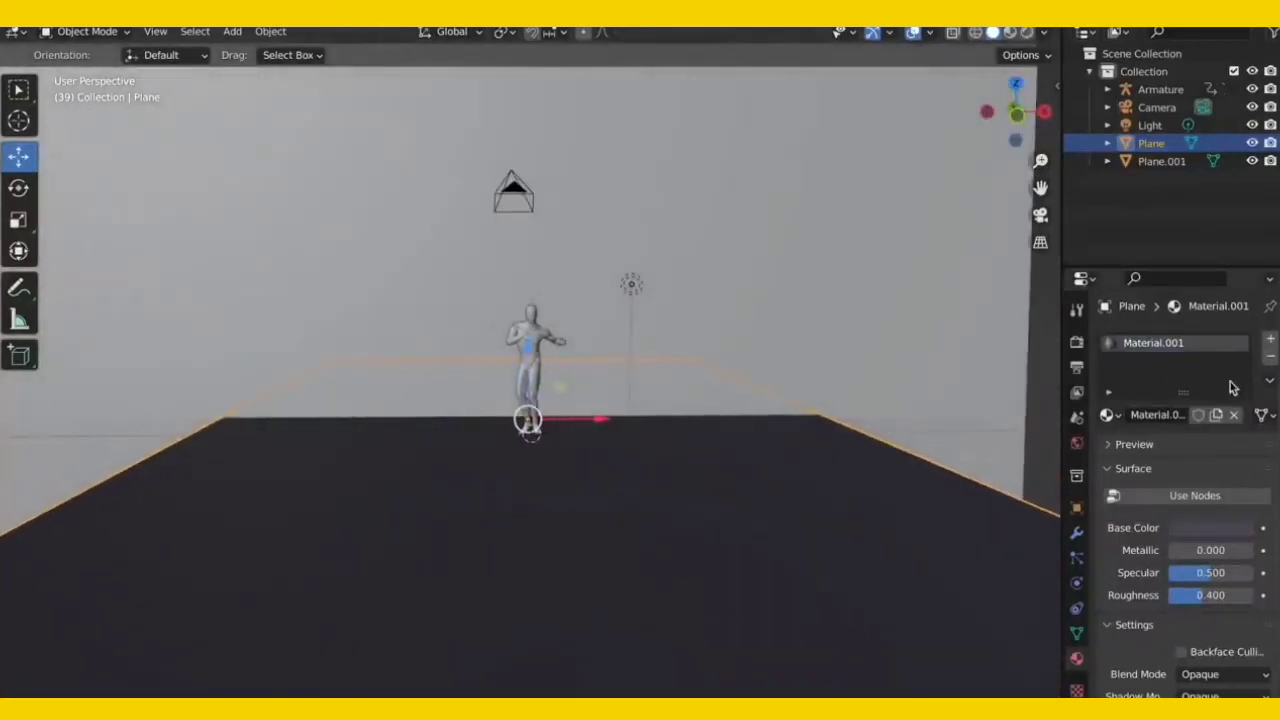
left_click(851, 219)
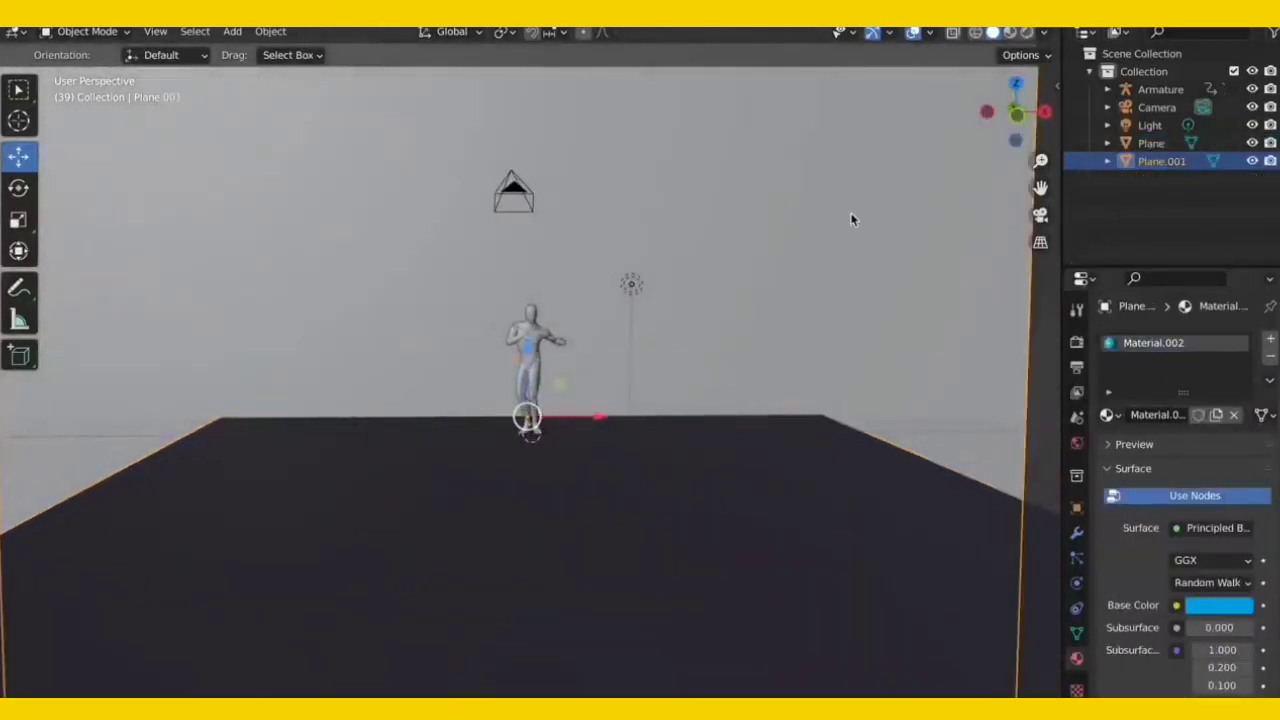
left_click(1162, 500)
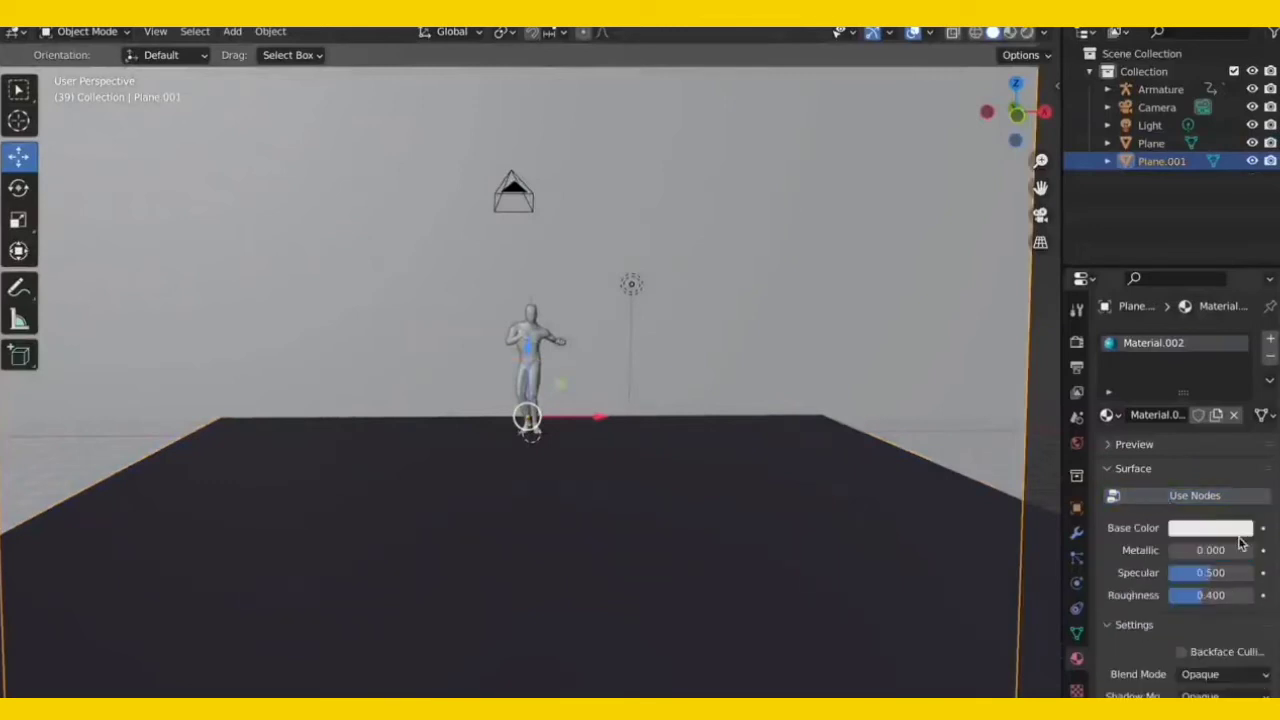
left_click(1234, 537)
mouse_move(1134, 373)
left_mouse_down()
mouse_move(1121, 353)
mouse_move(1097, 357)
mouse_move(1141, 293)
mouse_move(1186, 281)
mouse_move(1164, 291)
left_mouse_up()
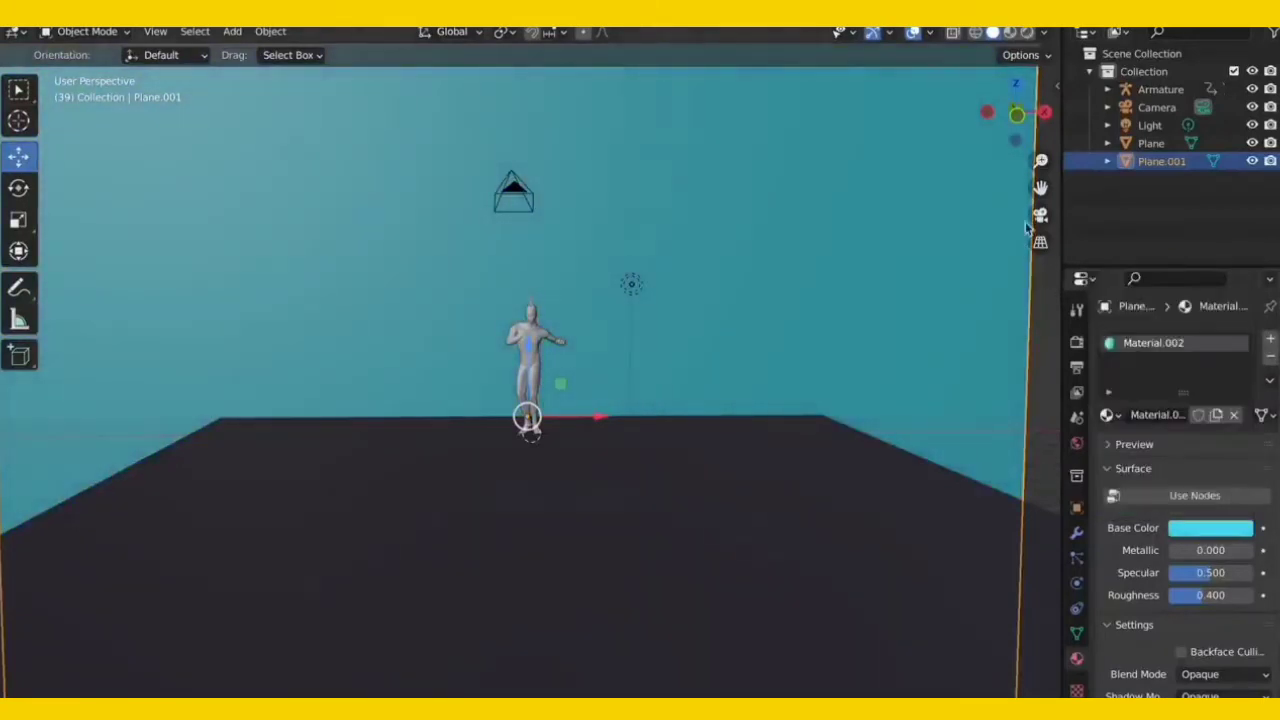
left_click(1040, 215)
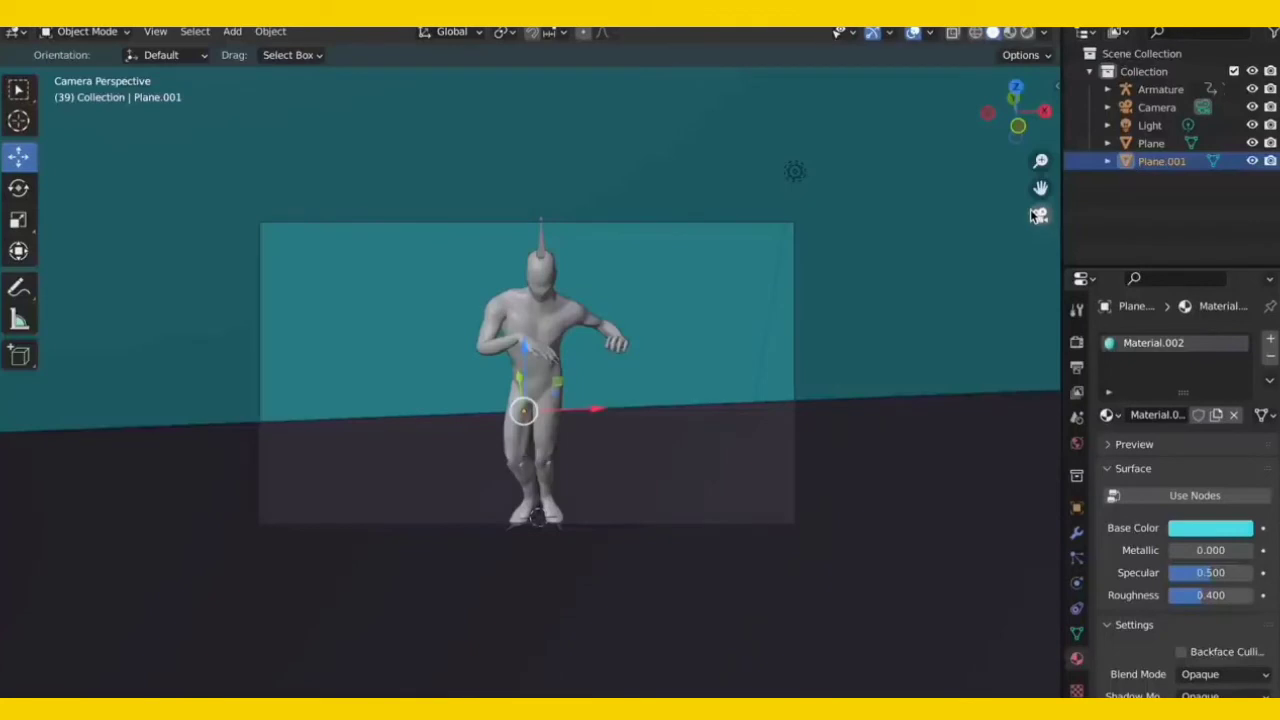
left_click(1038, 216)
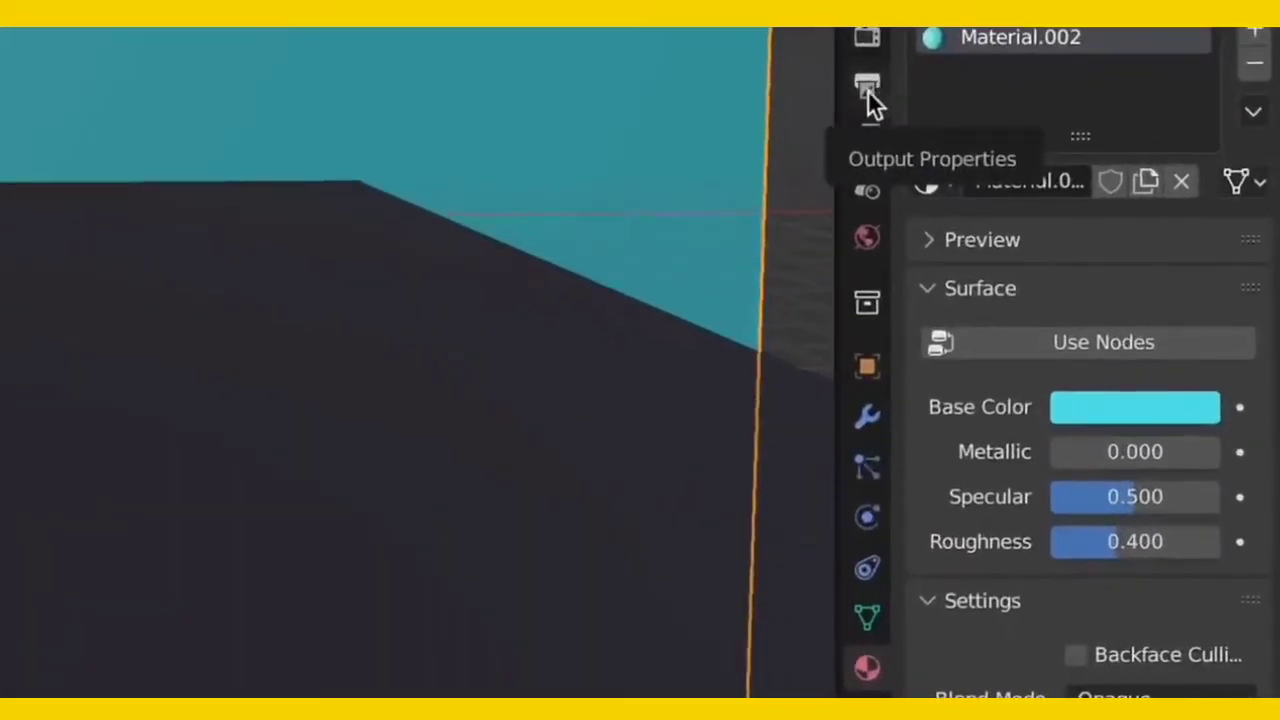
- Set the render output location to the Desktop folder
left_click(868, 90)
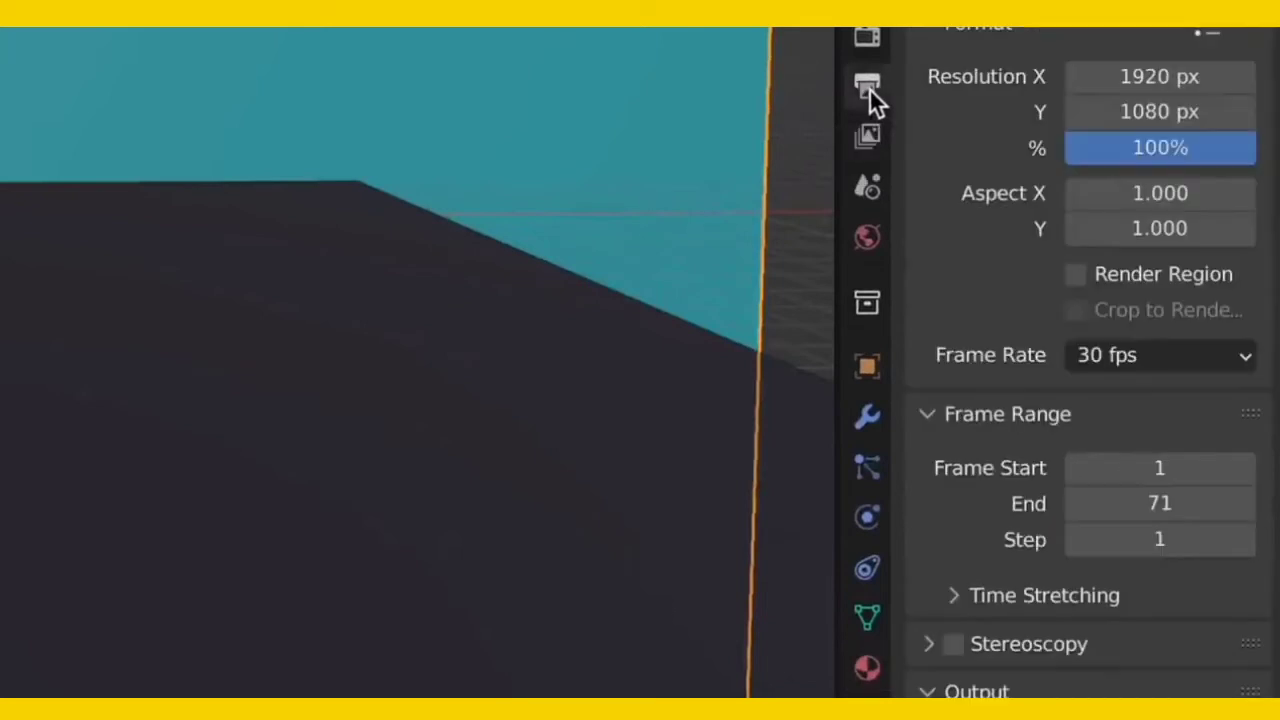
scroll(970, 175, "down", 6)
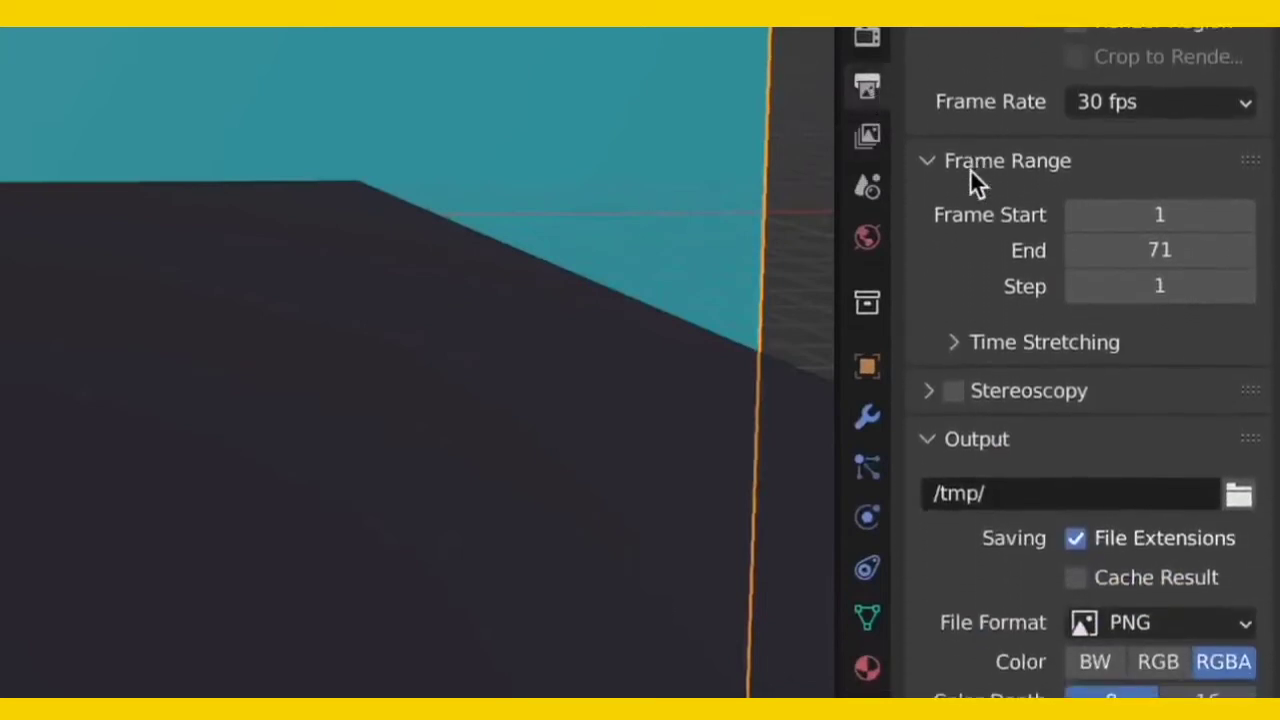
scroll(970, 169, "down", 1)
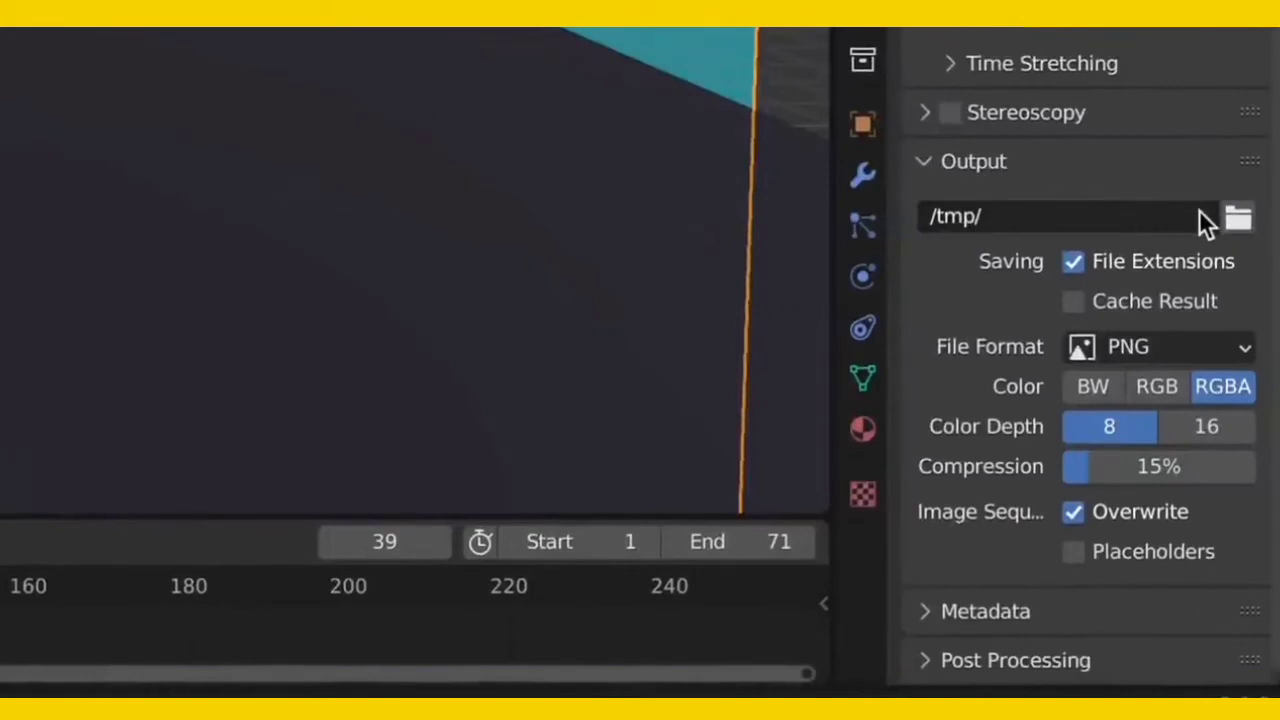
left_click(1238, 218)
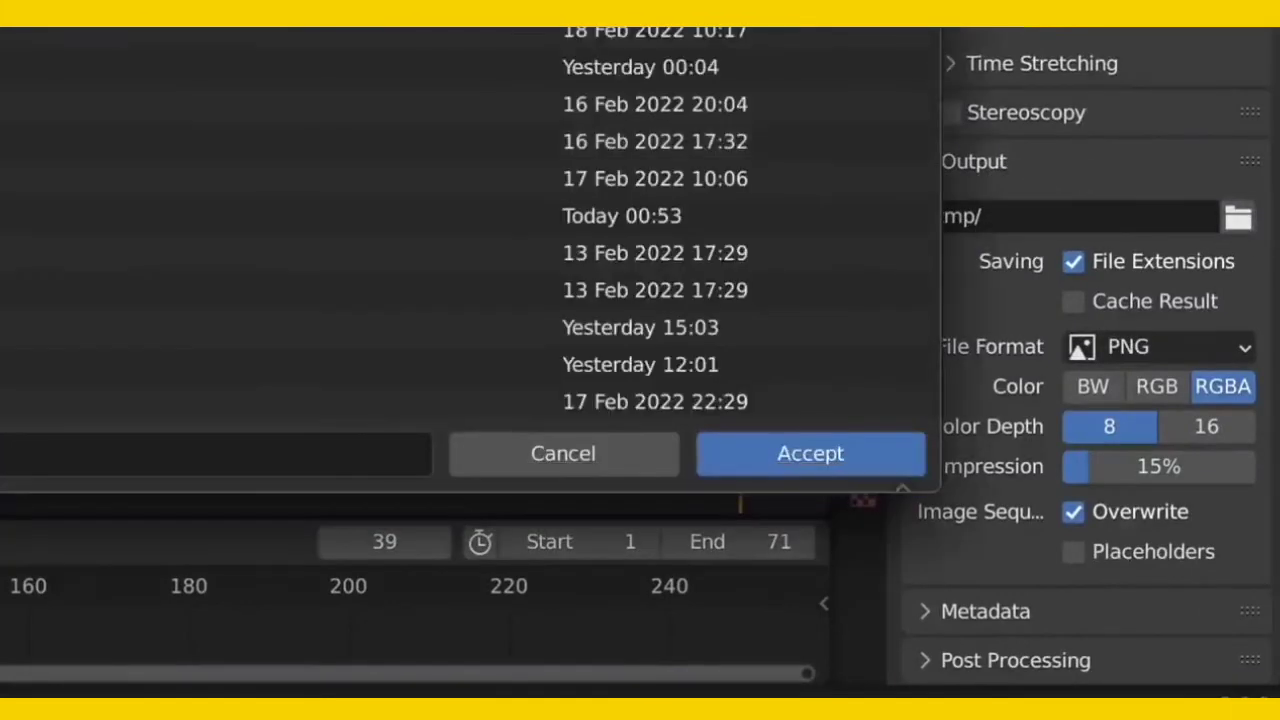
scroll(460, 230, "down", 10)
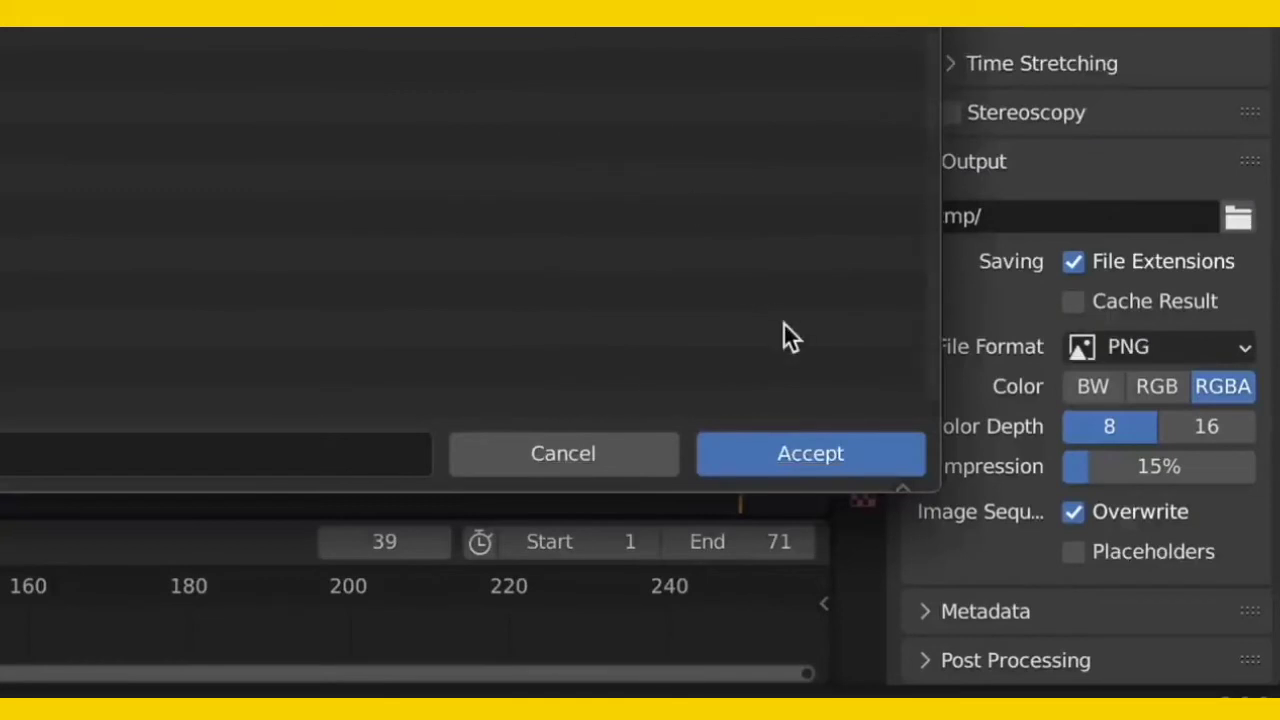
left_click(794, 453)
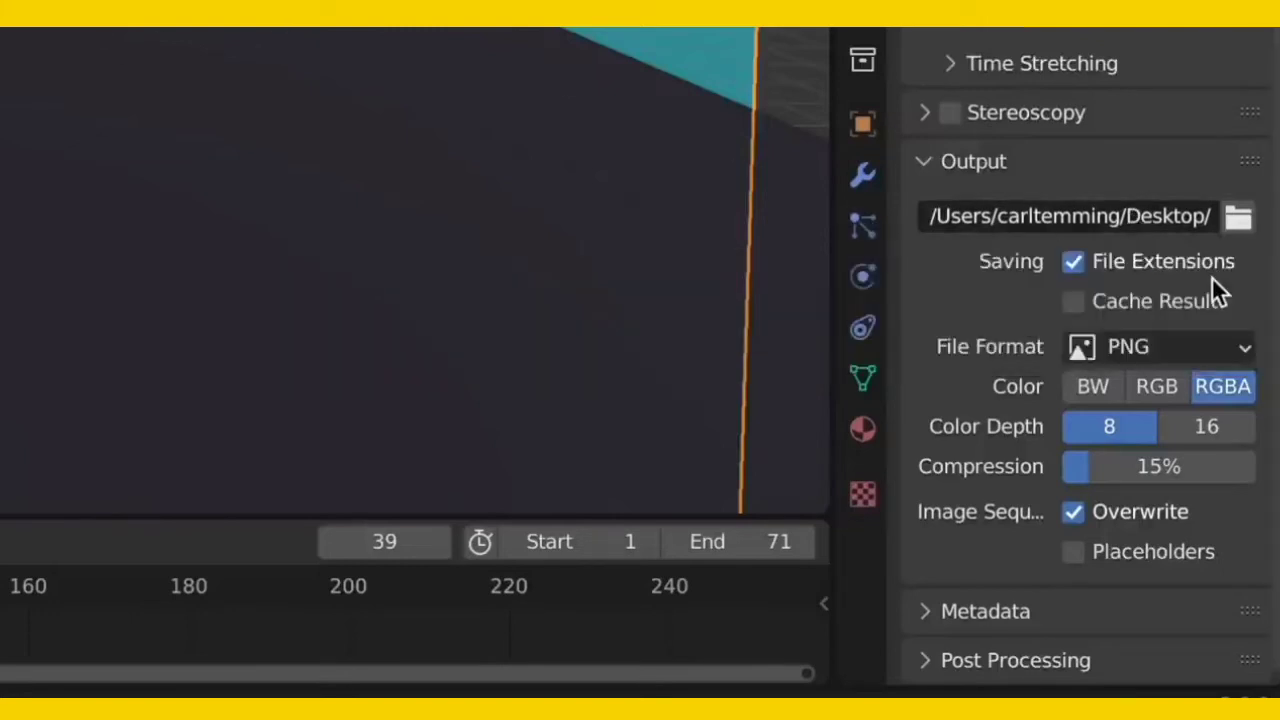
- Set the output file format to FFmpeg Video with an MPEG-4 container
left_click(1161, 346)
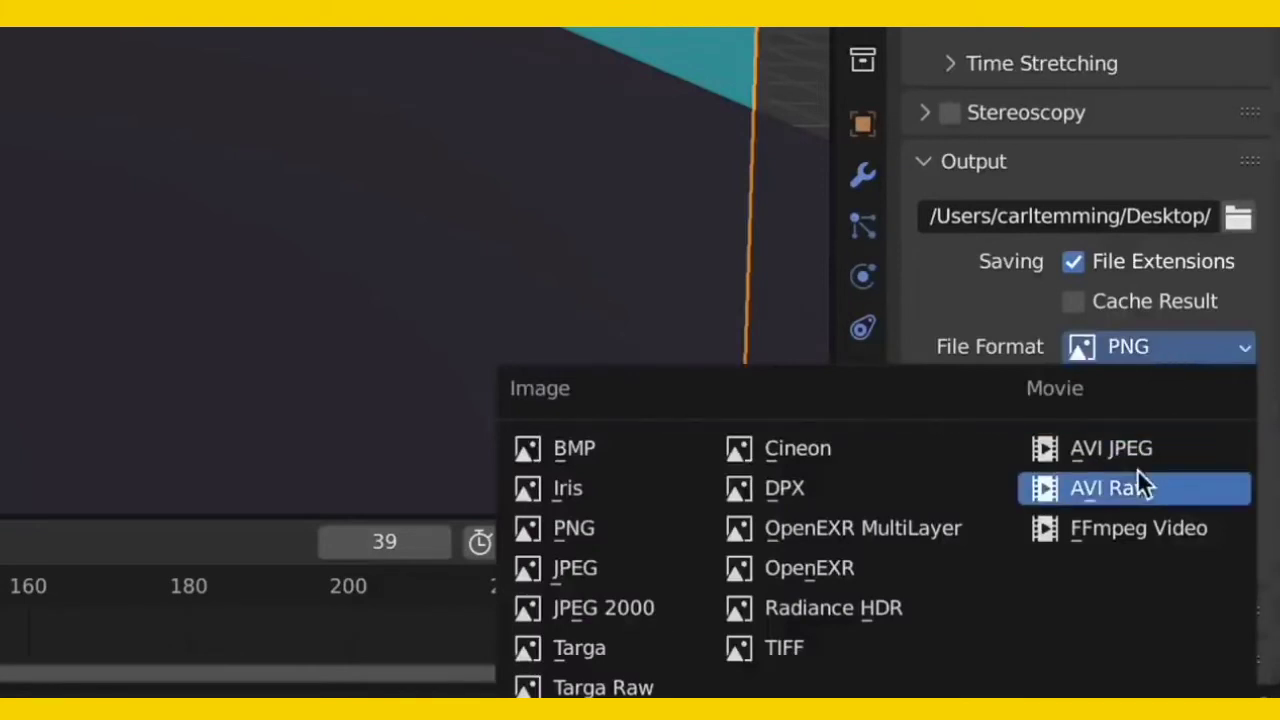
left_click(1148, 528)
scroll(1148, 529, "up", 3)
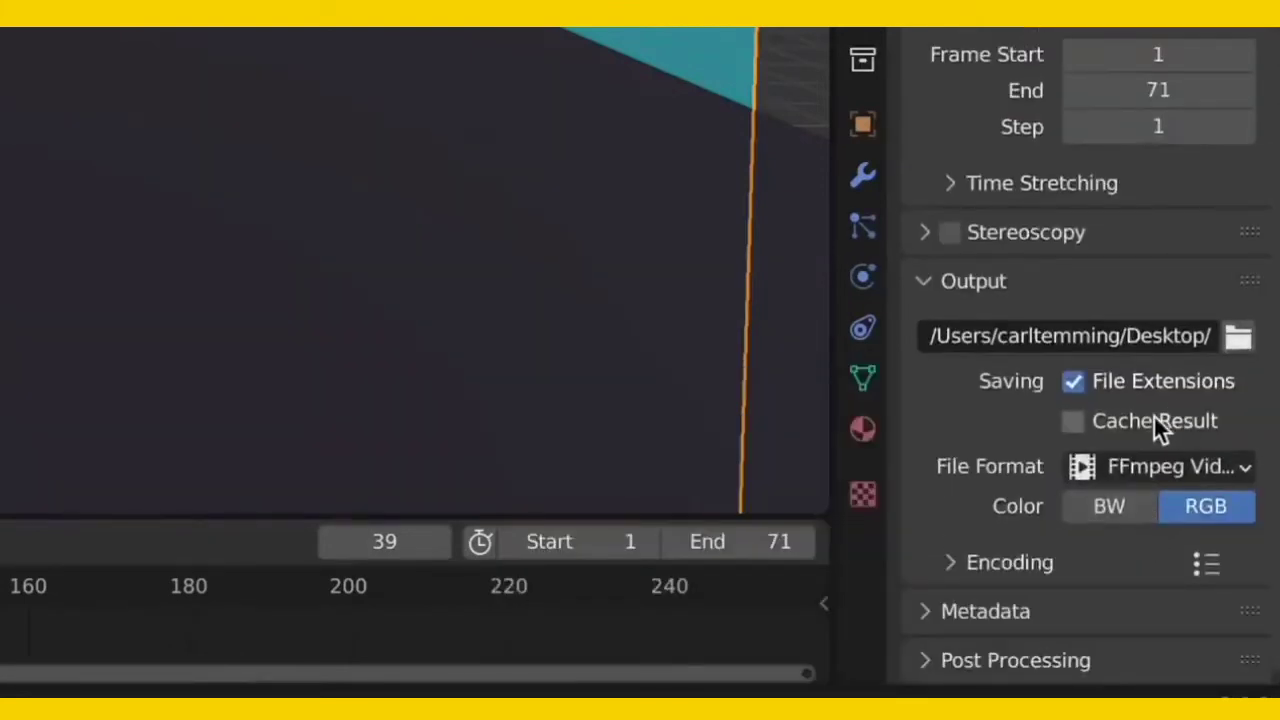
left_click(966, 560)
scroll(980, 552, "down", 6)
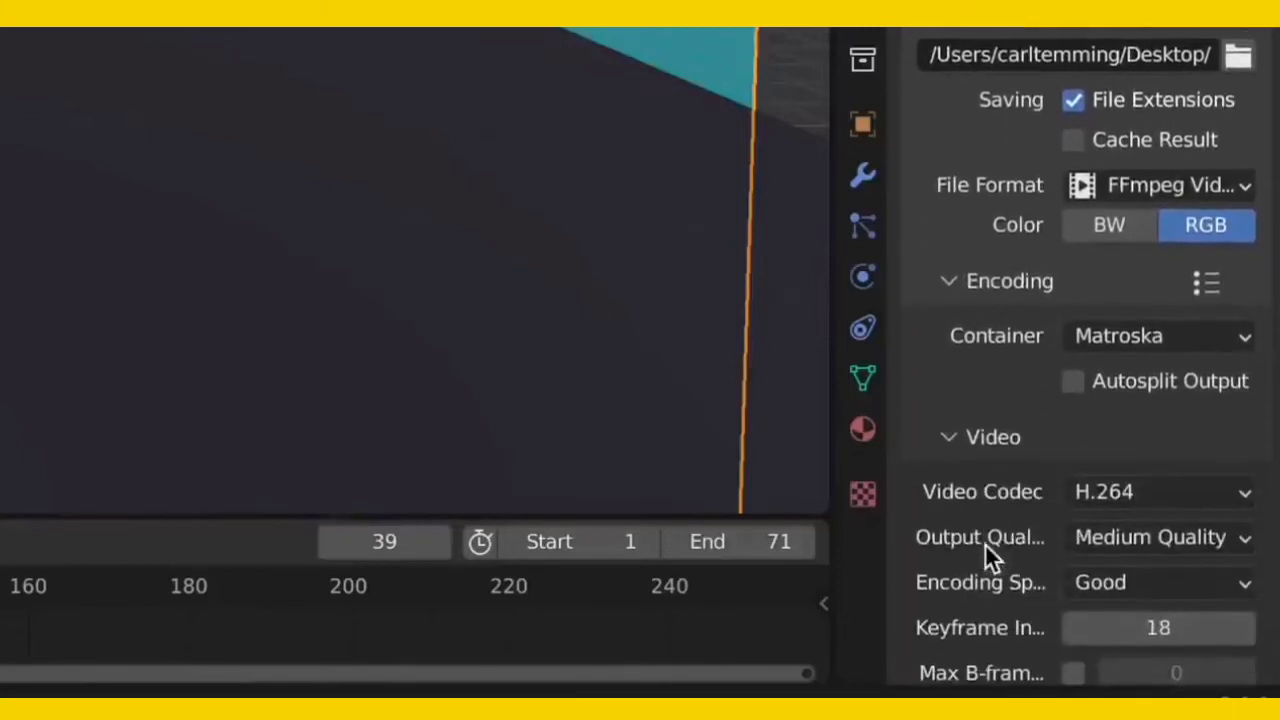
scroll(1133, 334, "down", 5)
left_click(1183, 105)
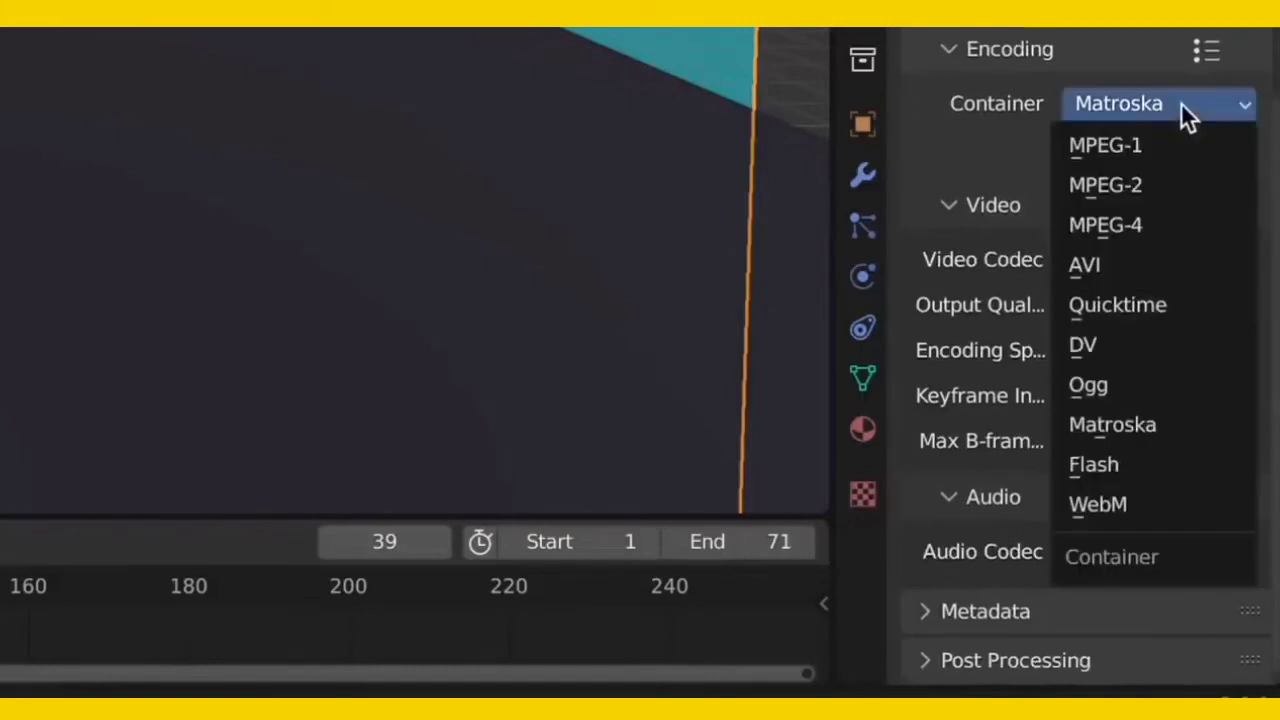
left_click(1142, 227)
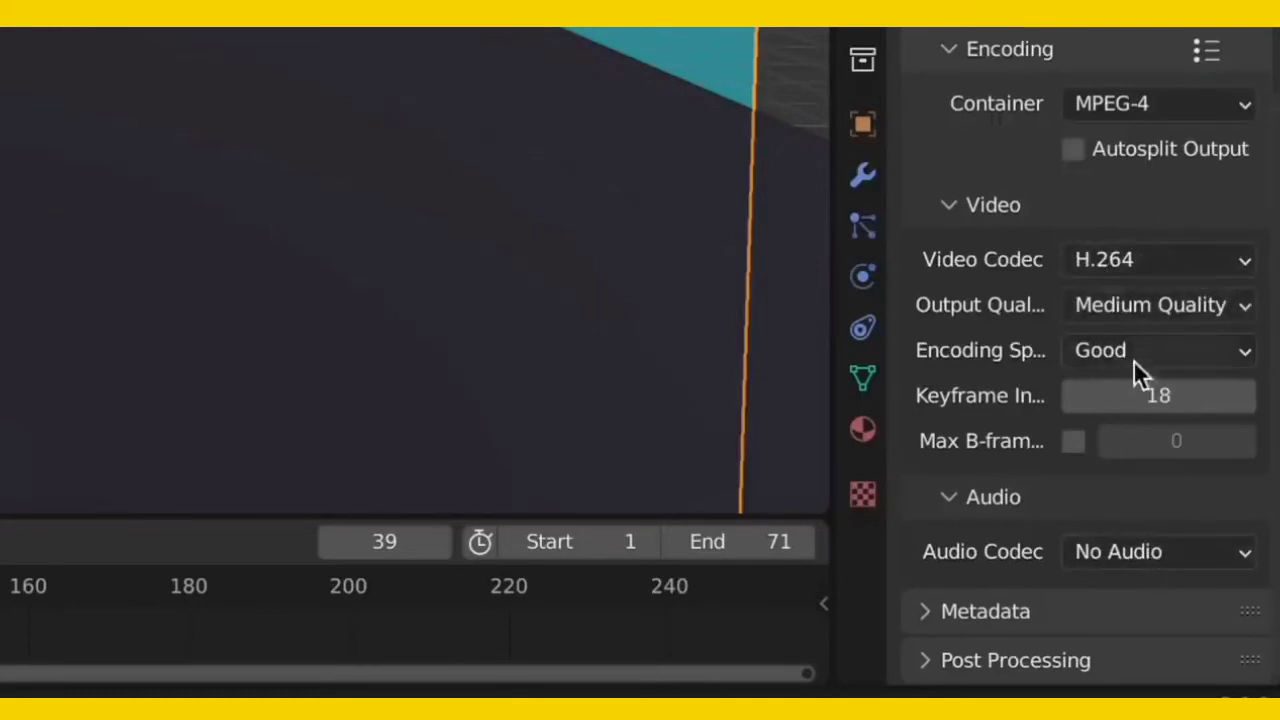
- Review the output quality options, keeping Medium Quality, and look over the resolution, frame range and output settings
left_click(1199, 300)
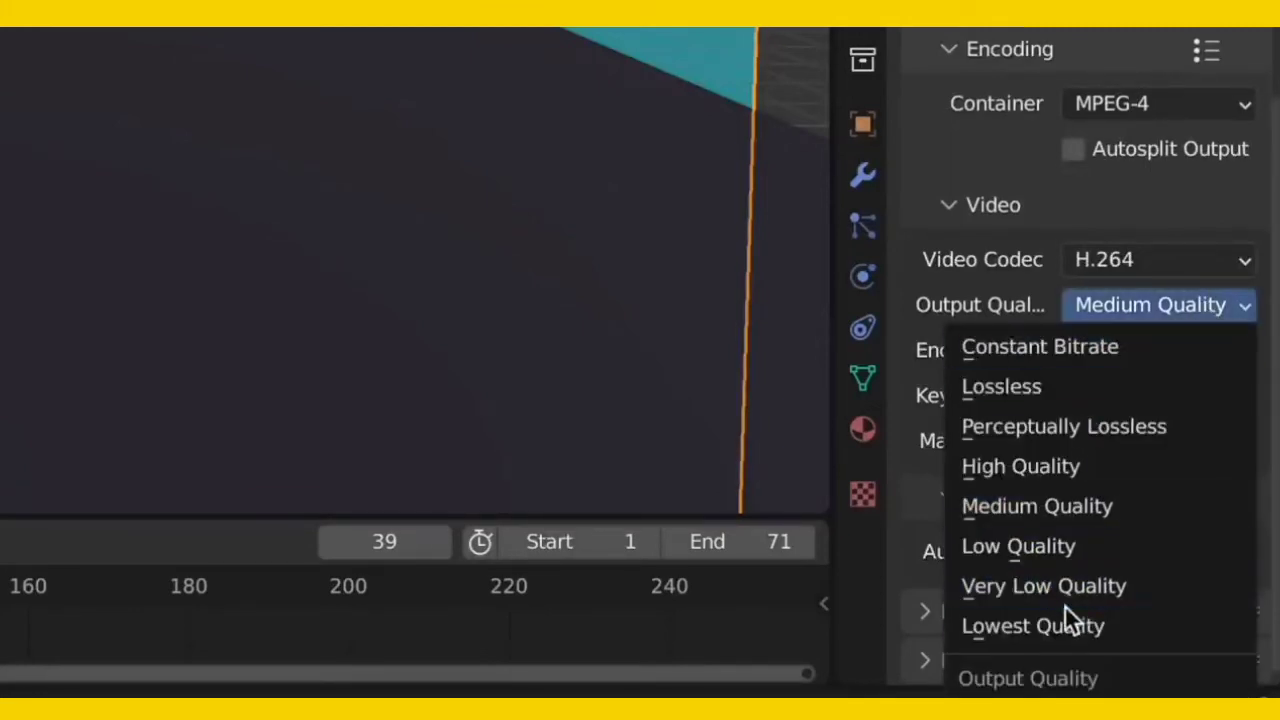
left_click(1150, 311)
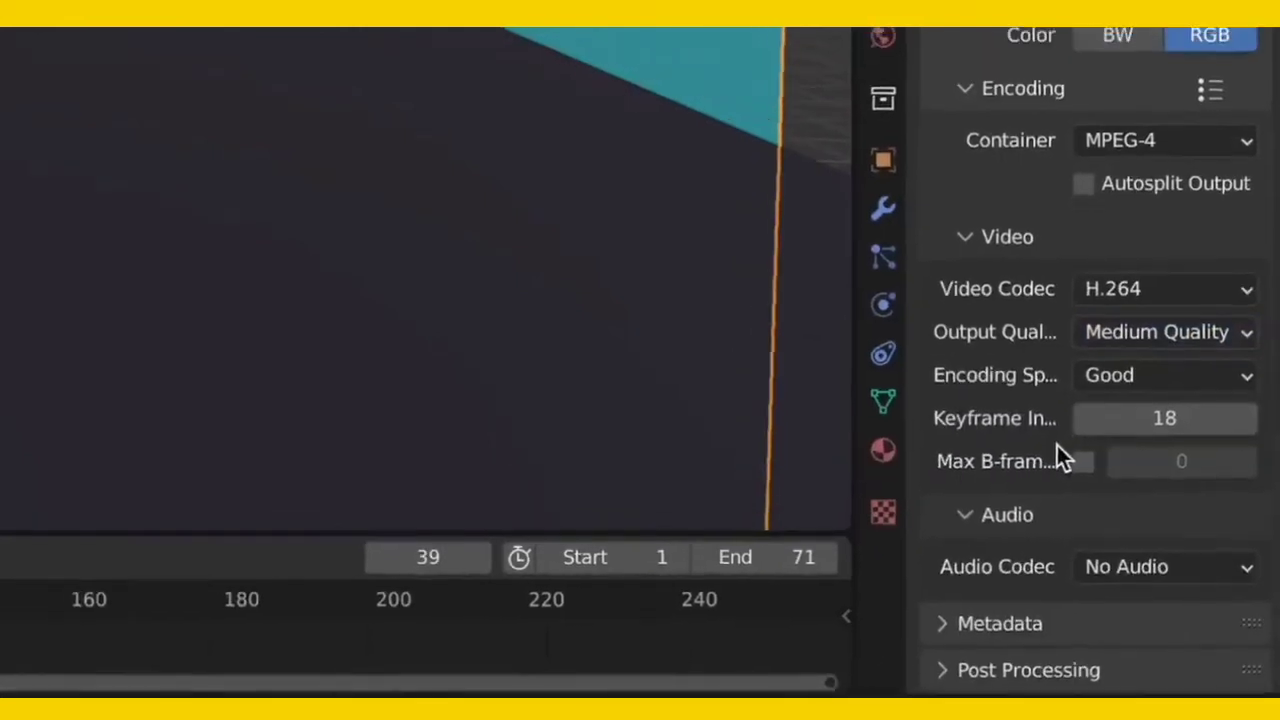
scroll(1057, 445, "up", 10)
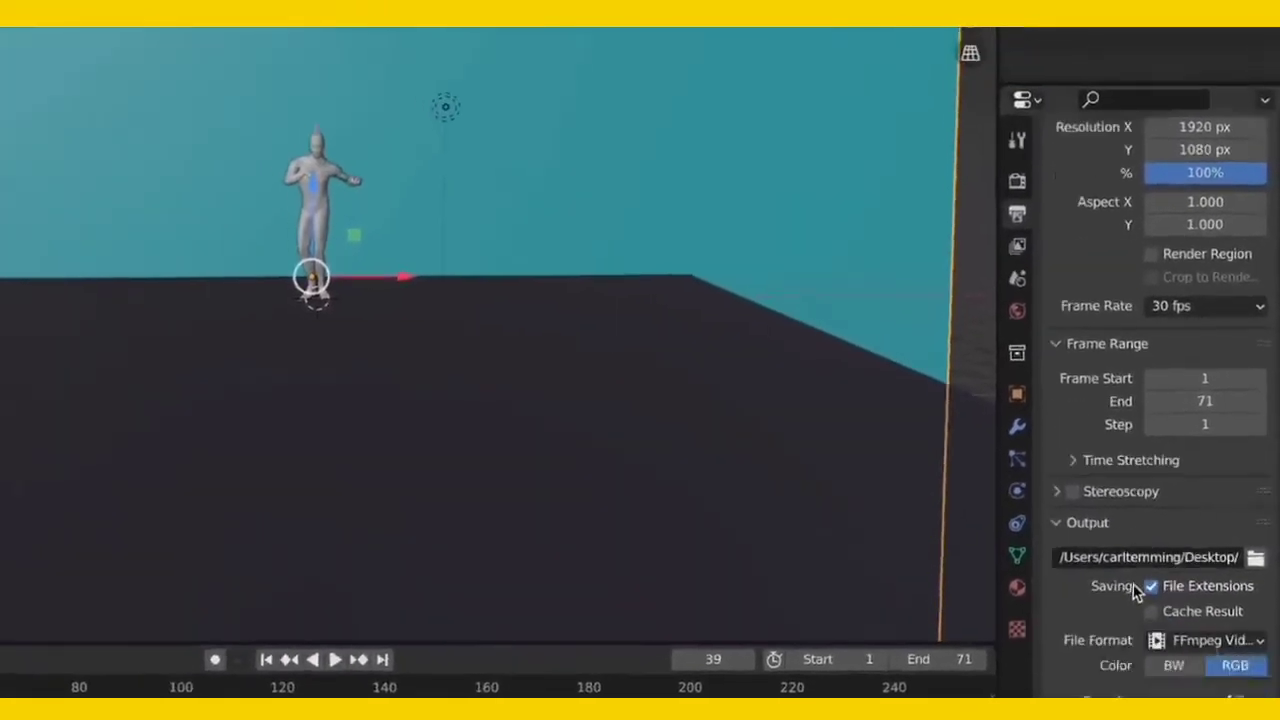
scroll(1133, 583, "down", 5)
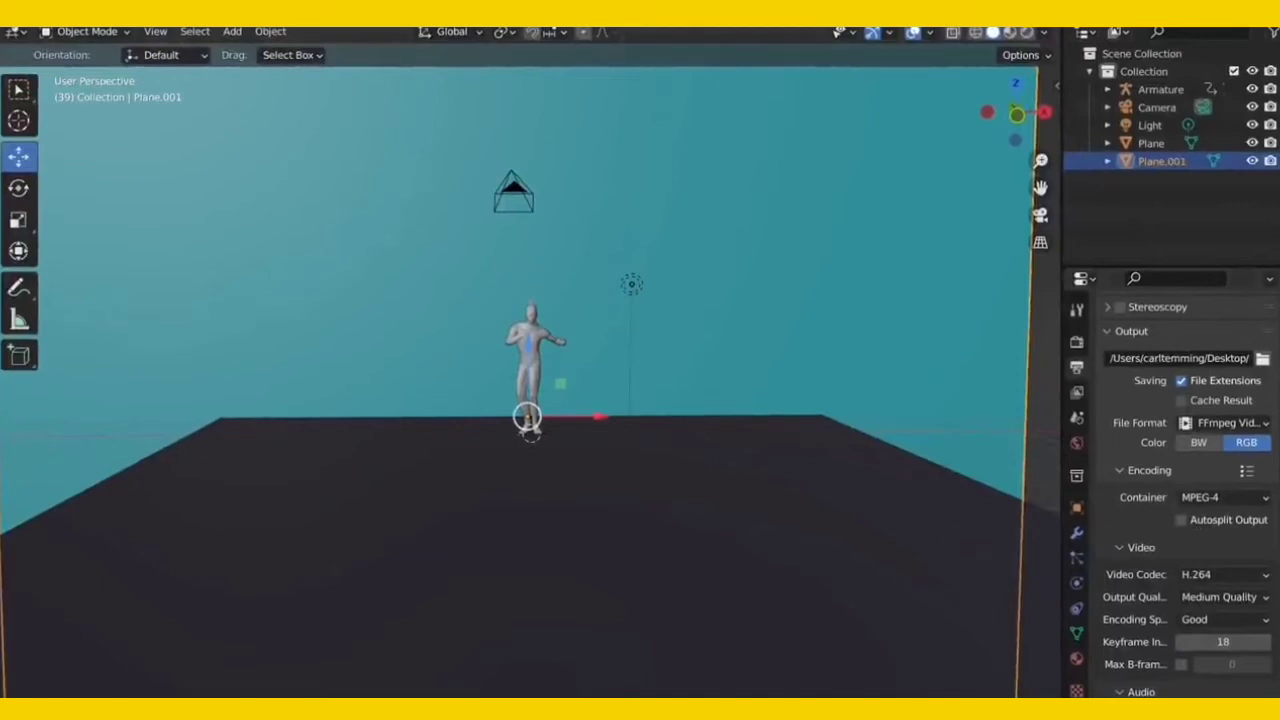
- Render the whole animation to video and close the render result window when it is done
left_click(105, 12)
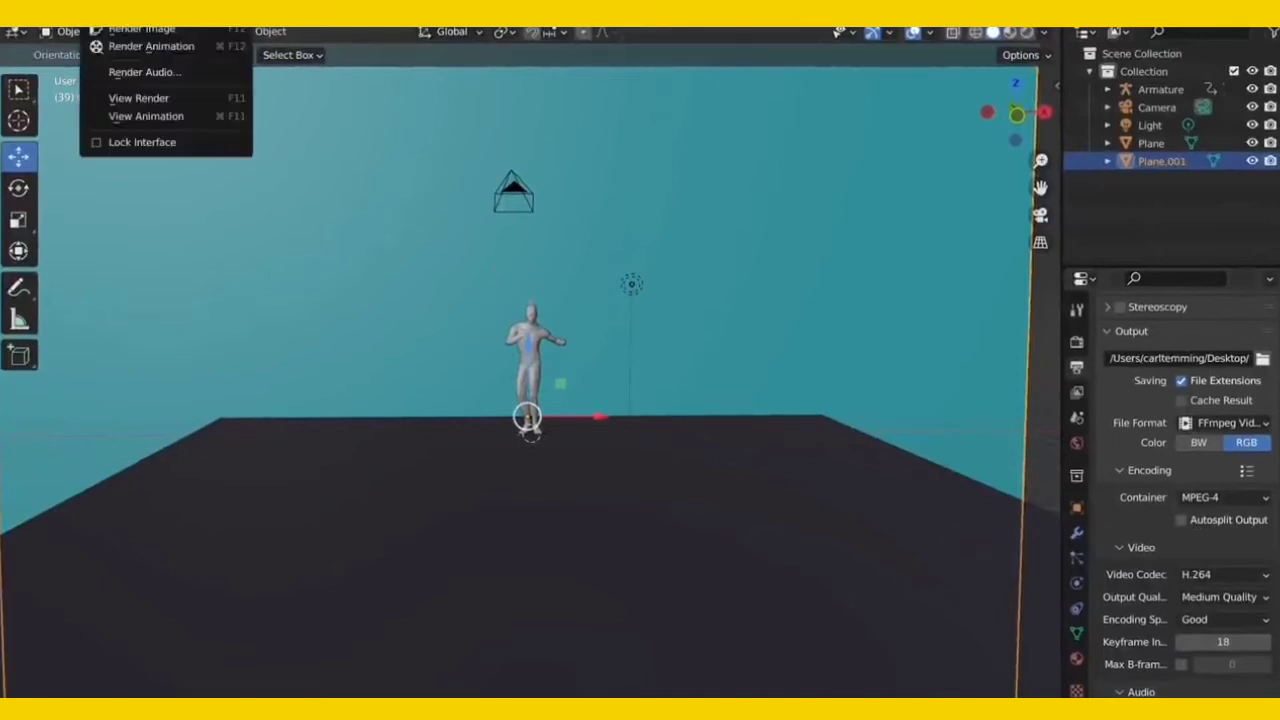
left_click(157, 56)
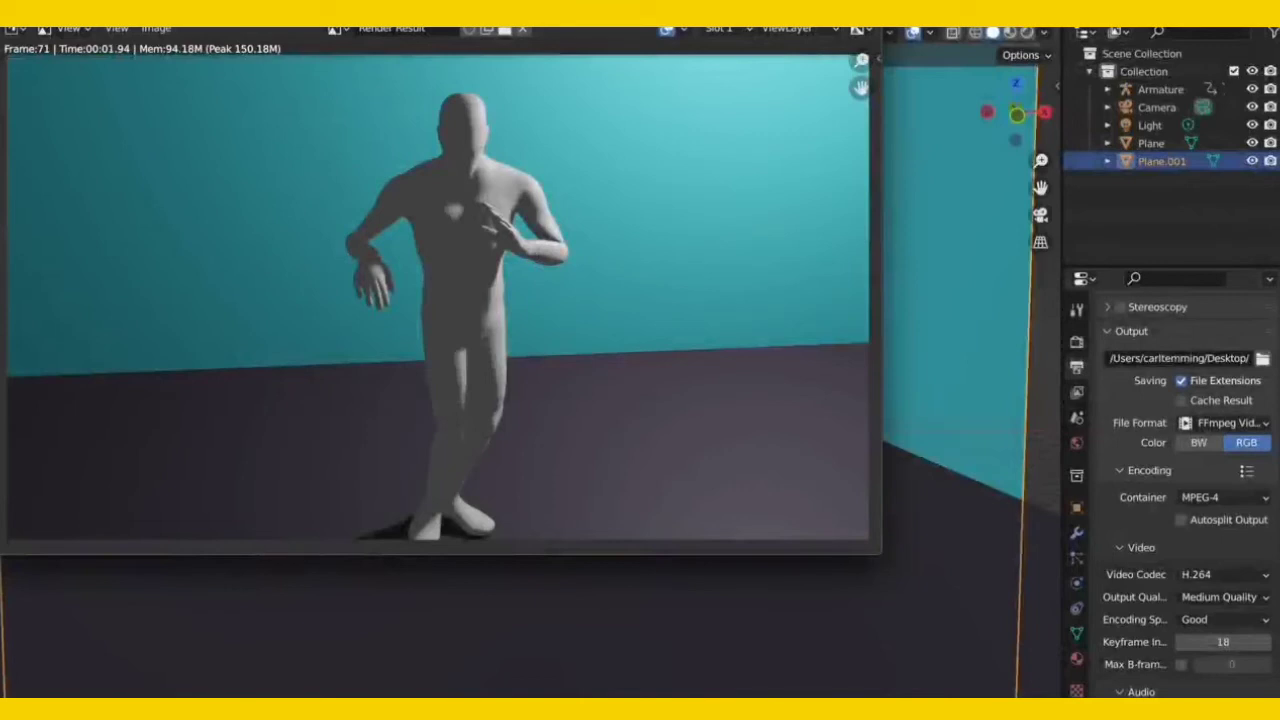
key("Escape")
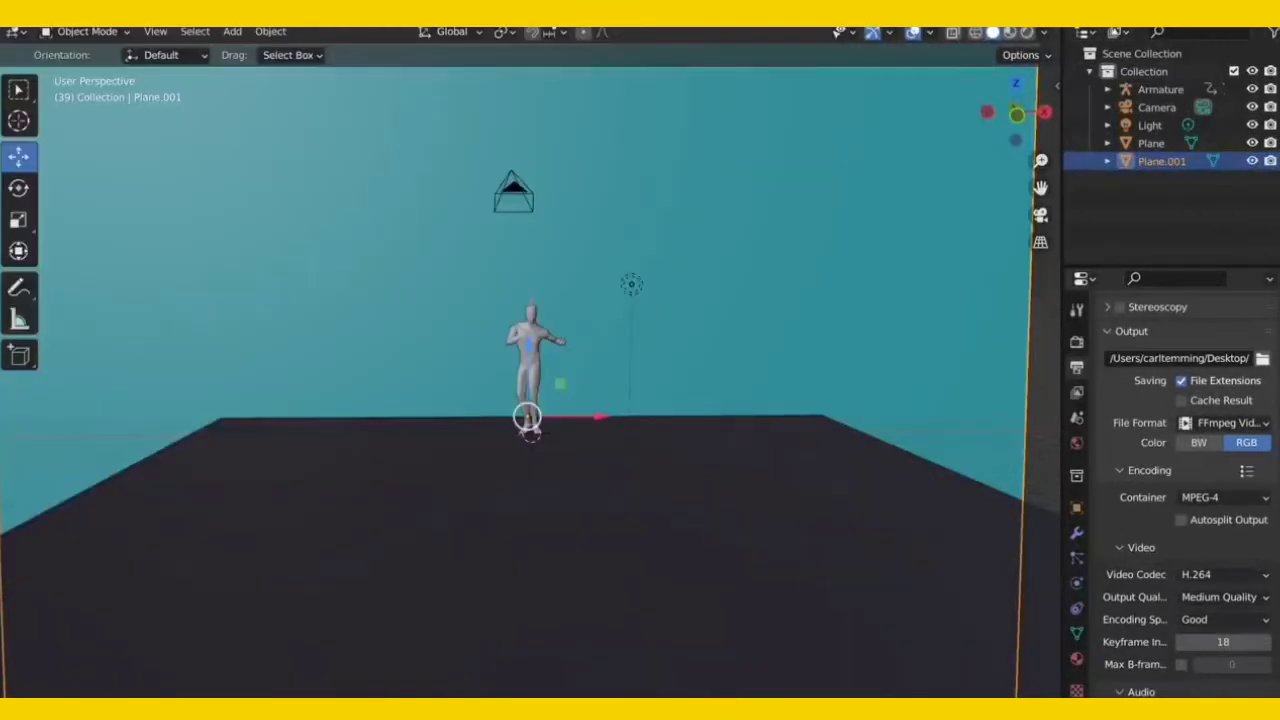
- Leave the Blender window for the desktop and move the rendered 0001-0071.mp4 to an open spot there
left_click(42, 28)
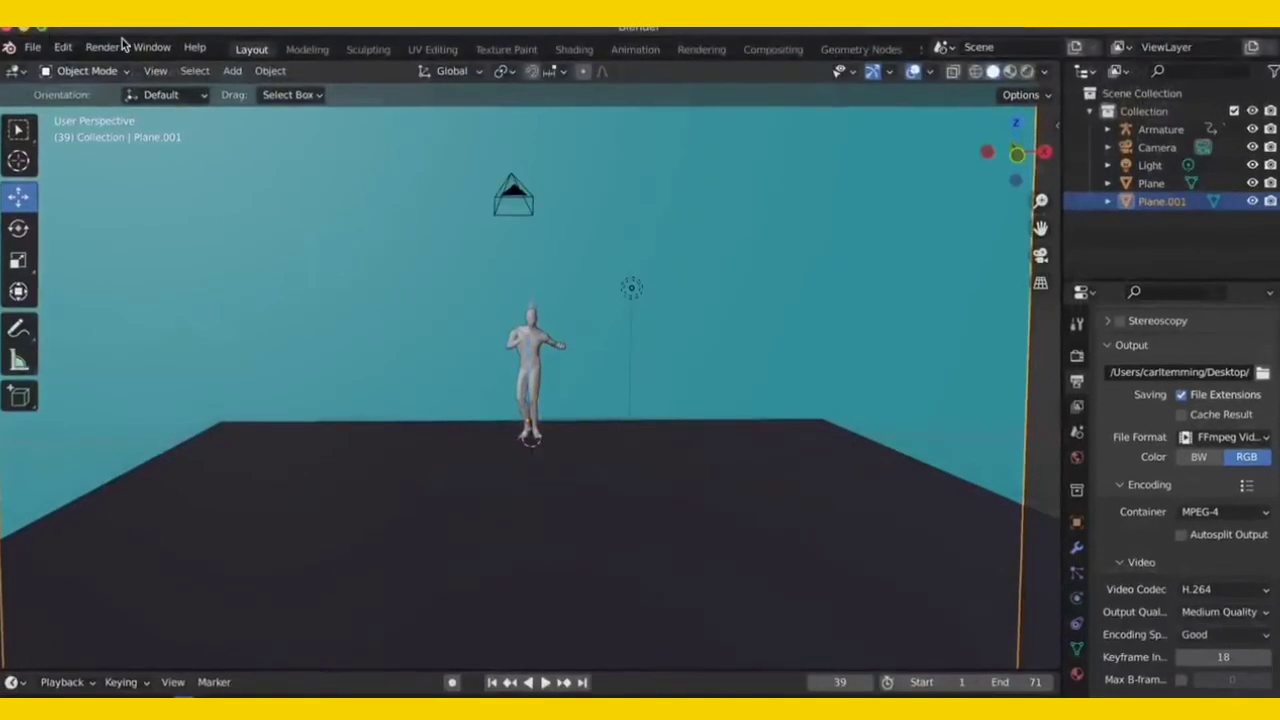
left_click(25, 28)
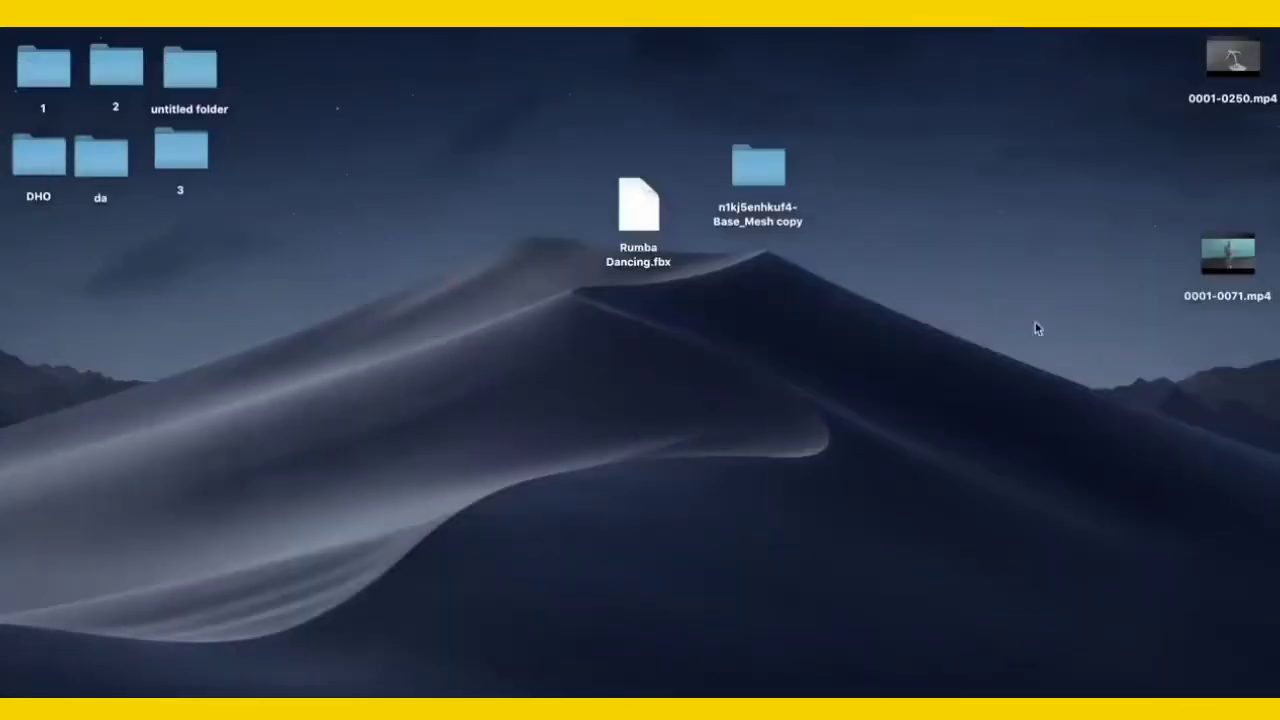
left_click_drag(1228, 254, 1014, 141)
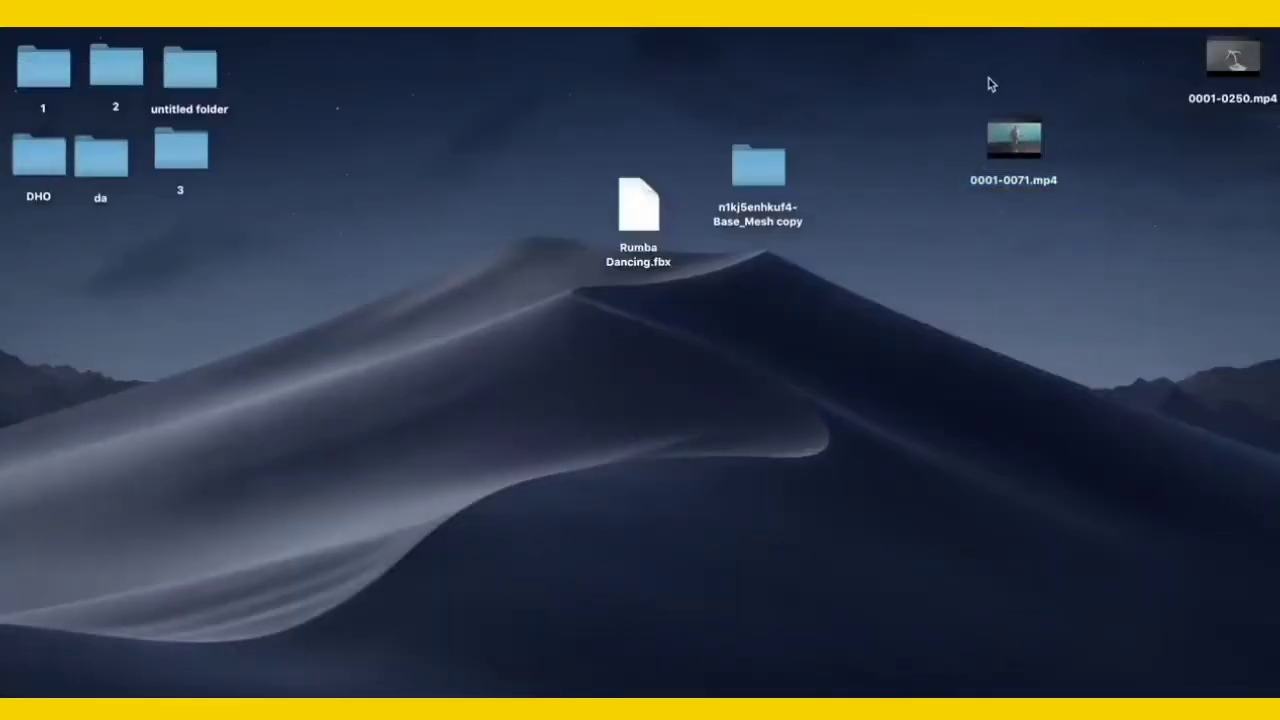
left_click_drag(990, 84, 1005, 150)
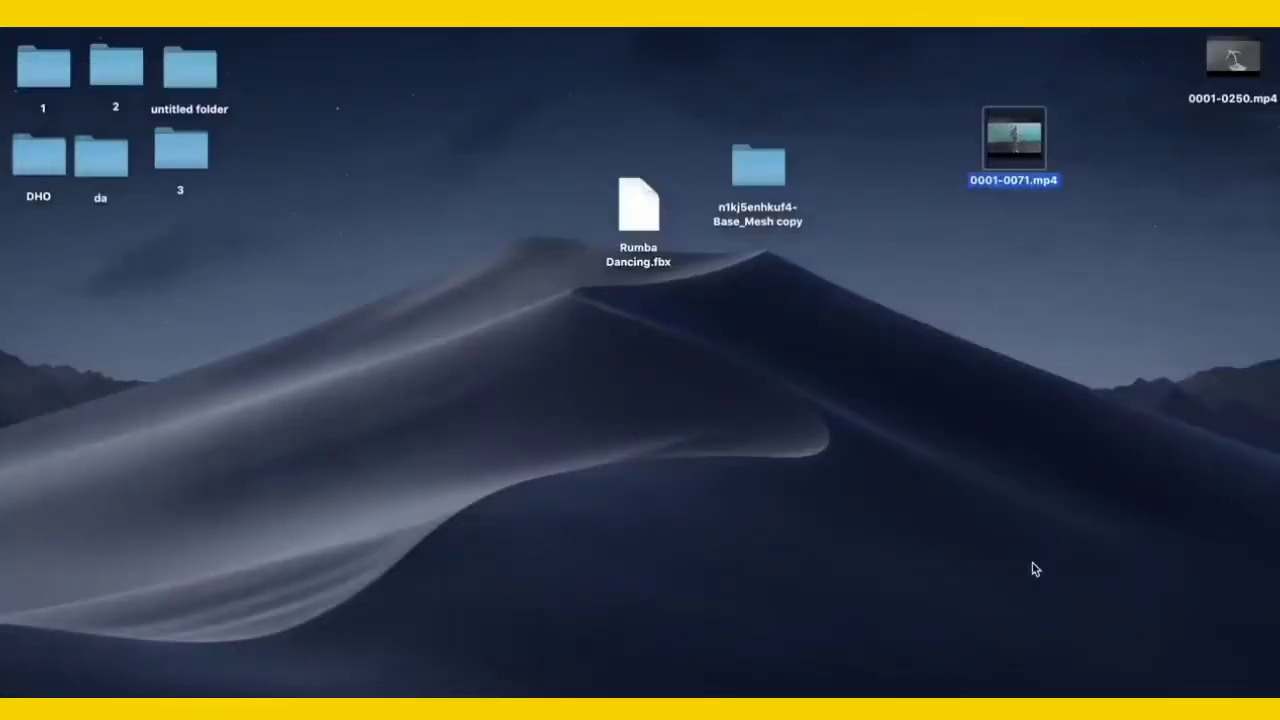
- Return to Blender and close it, saving the scene as untitled.blend on the desktop
left_click(1007, 690)
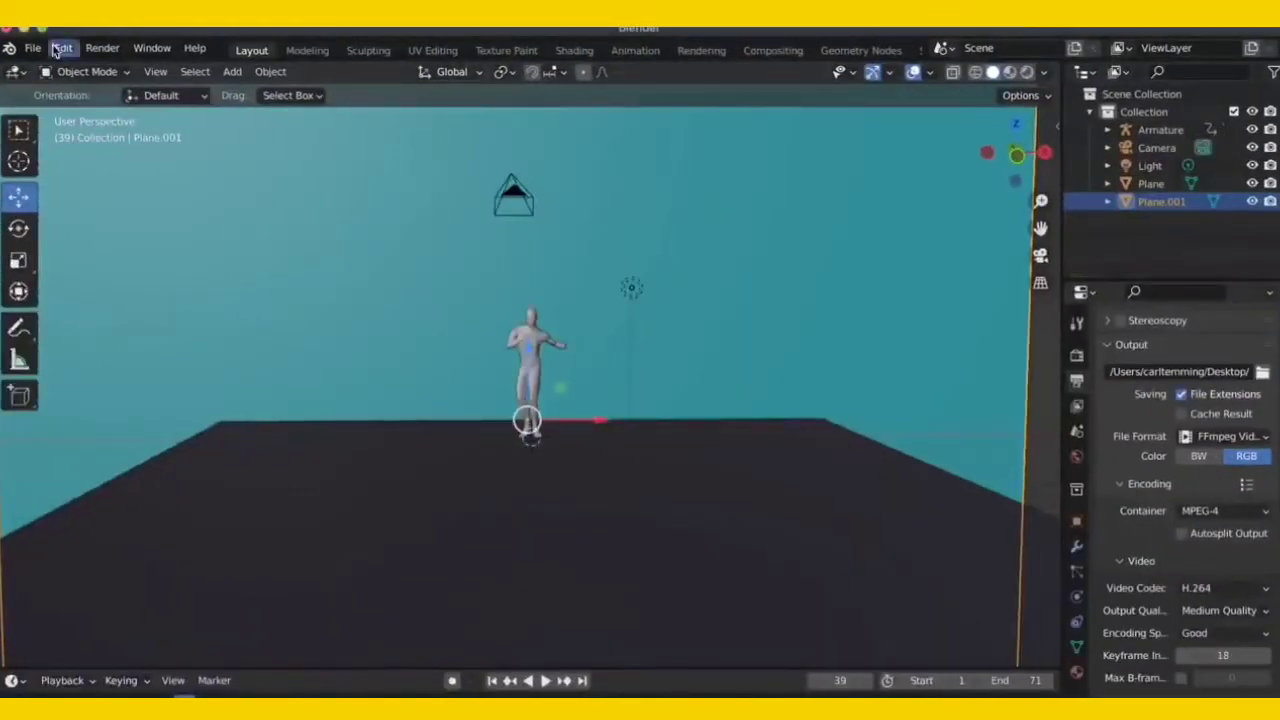
left_click(12, 32)
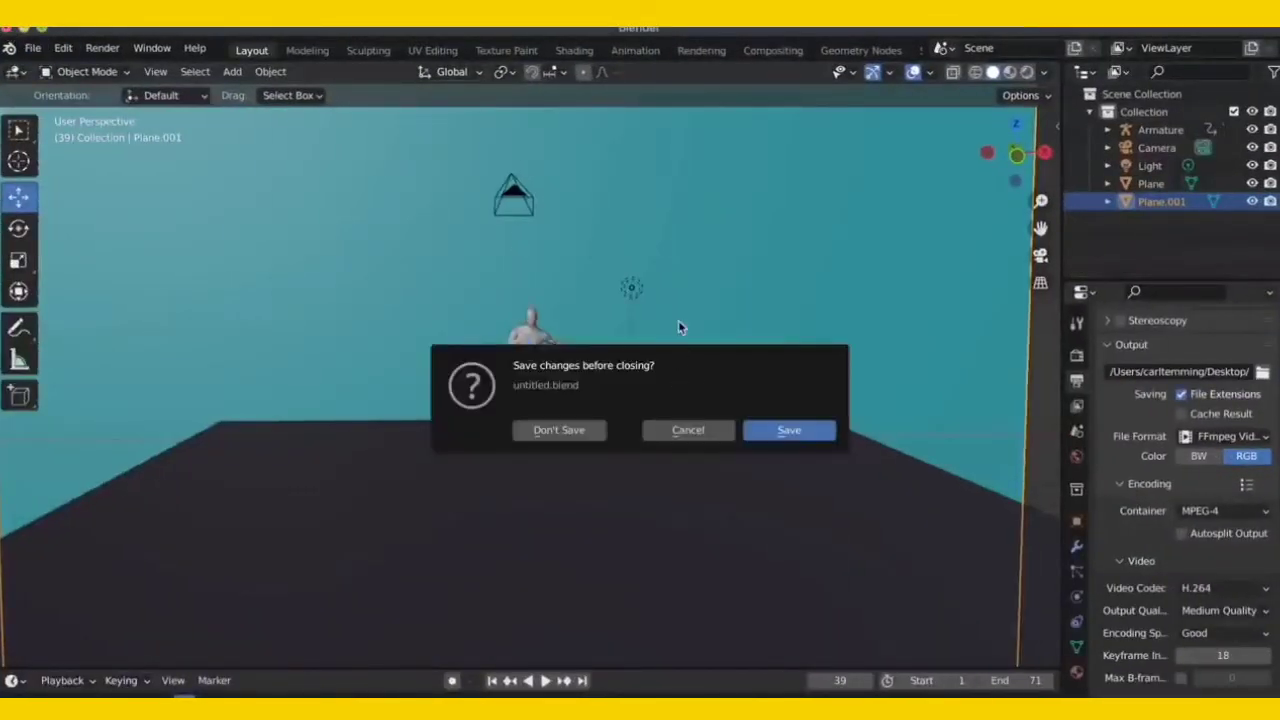
left_click(789, 430)
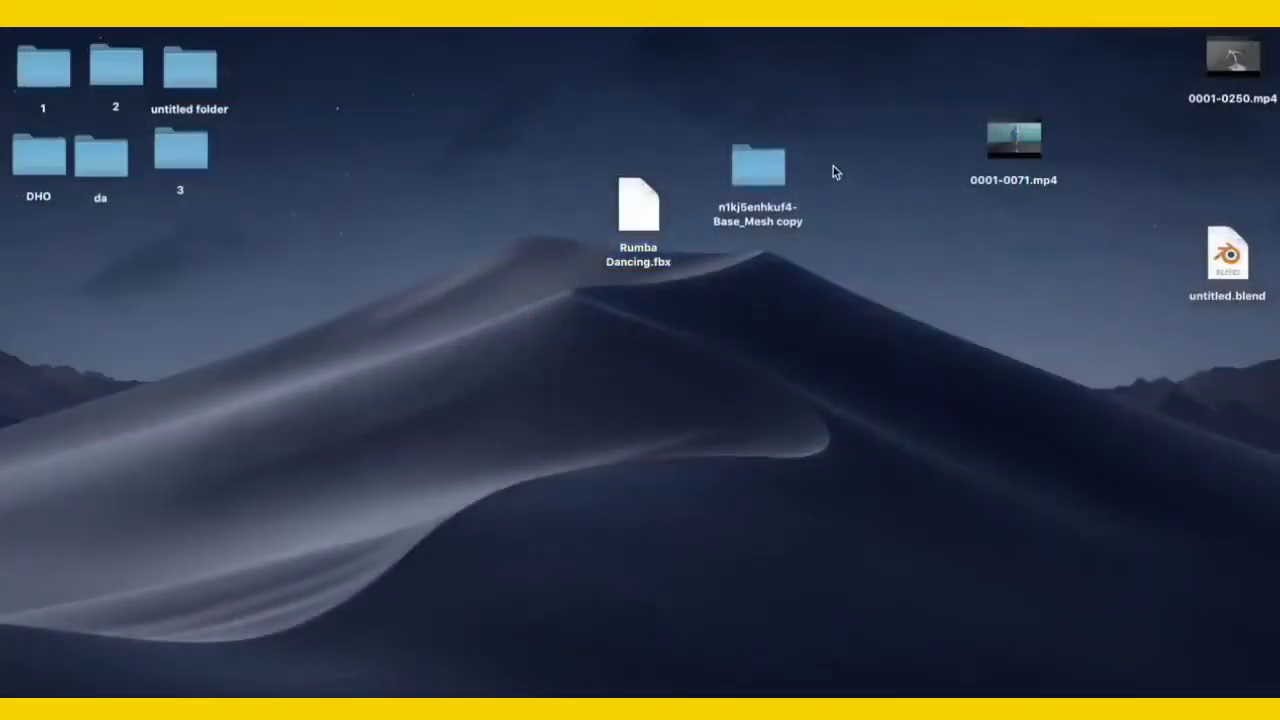
- Rearrange Rumba Dancing.fbx, the Base_Mesh copy folder and 0001-0071.mp4 on the desktop
left_click_drag(834, 168, 649, 214)
left_click_drag(766, 166, 600, 86)
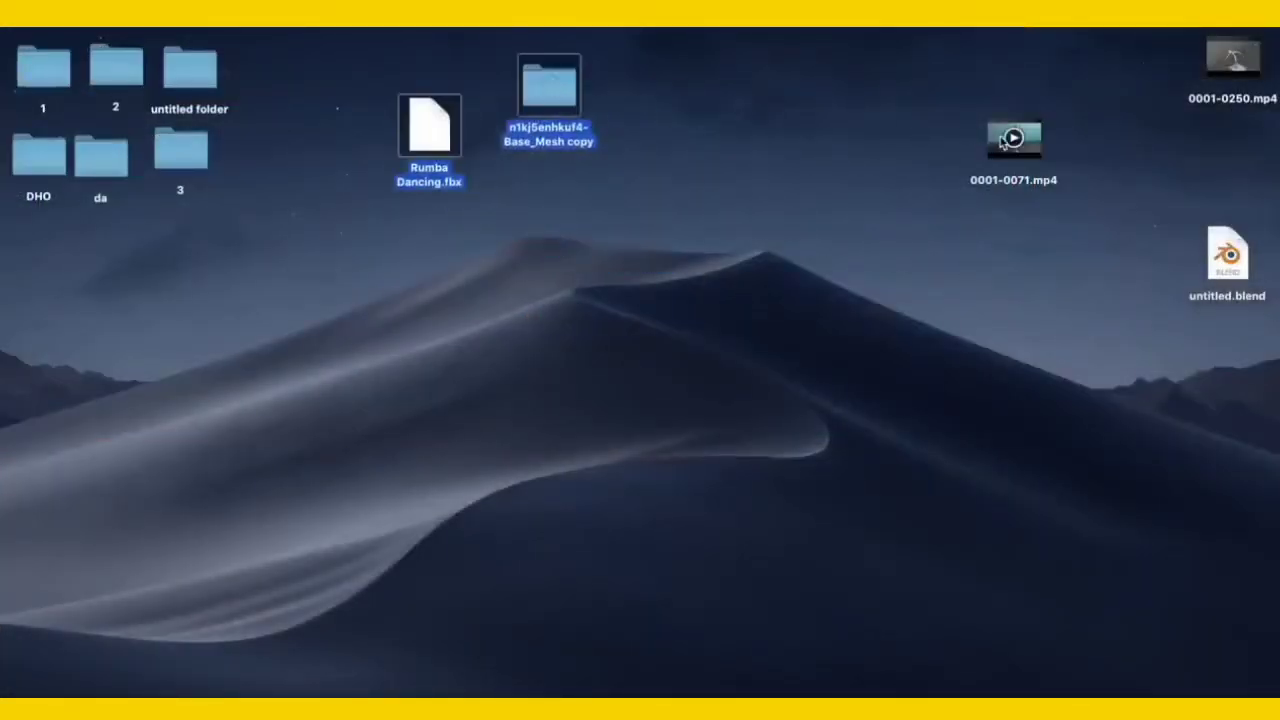
left_click_drag(1013, 140, 852, 192)
left_click(906, 344)
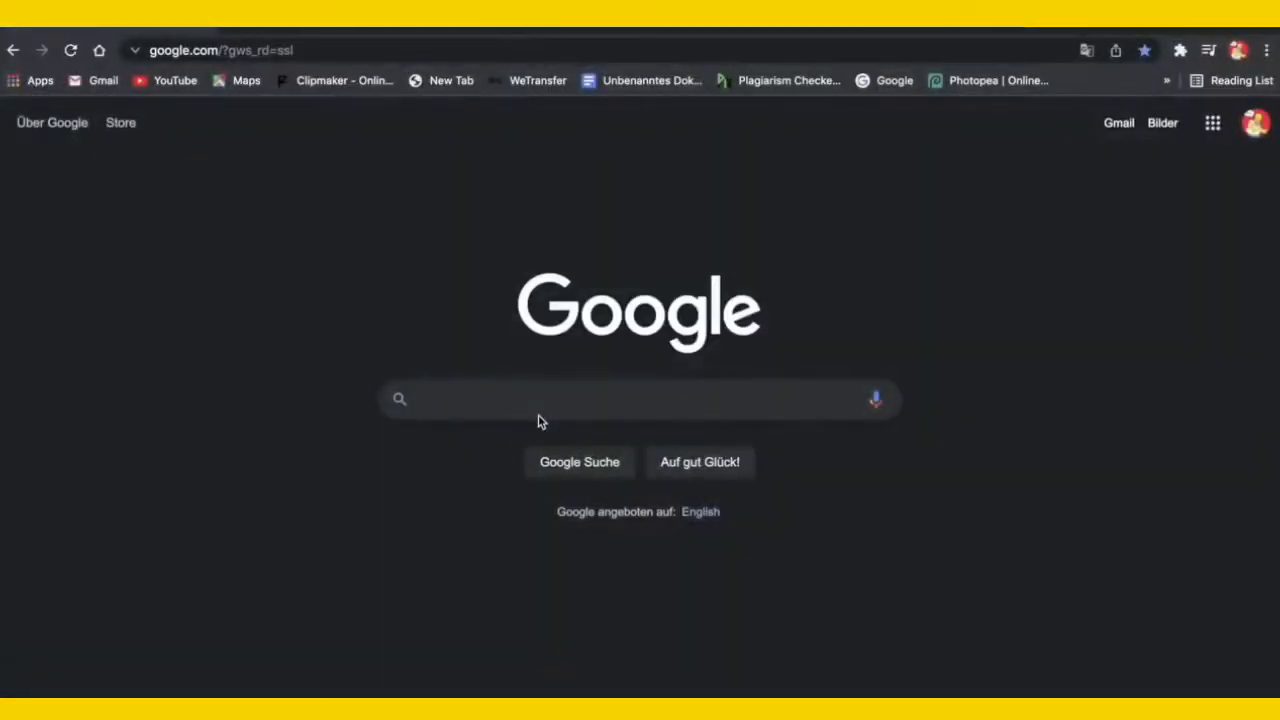
- Search Google in the browser for "video to gif"
left_click(538, 416)
type("m")
key("BackSpace")
type("v")
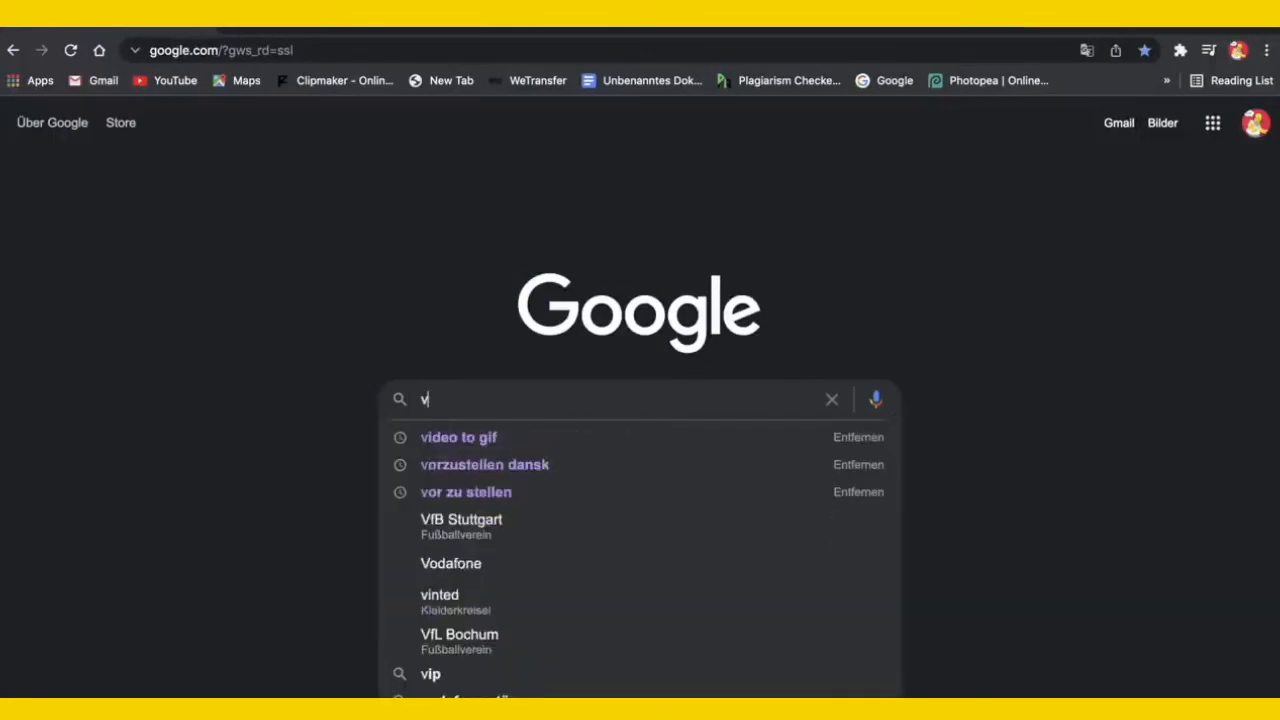
type("i")
left_click(497, 446)
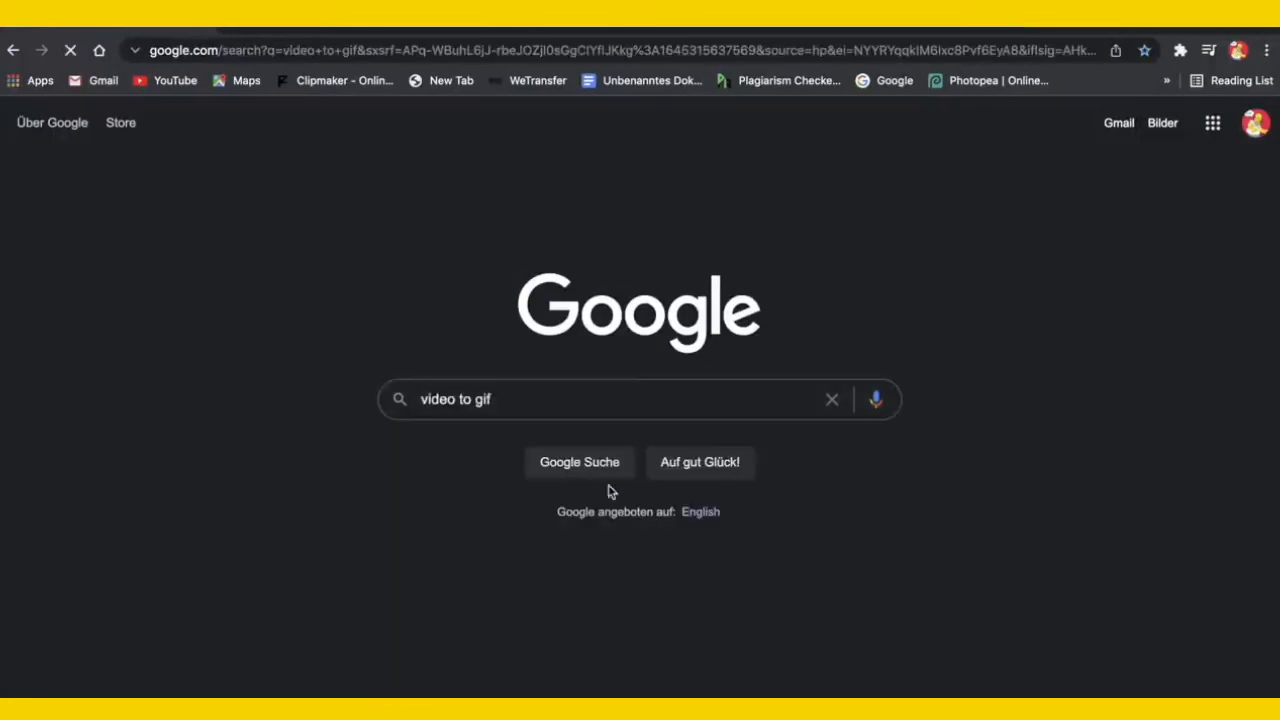
- Open Adobe's free video-to-GIF converter and upload 0001-0071.mp4 from the desktop to it
scroll(683, 398, "down", 1)
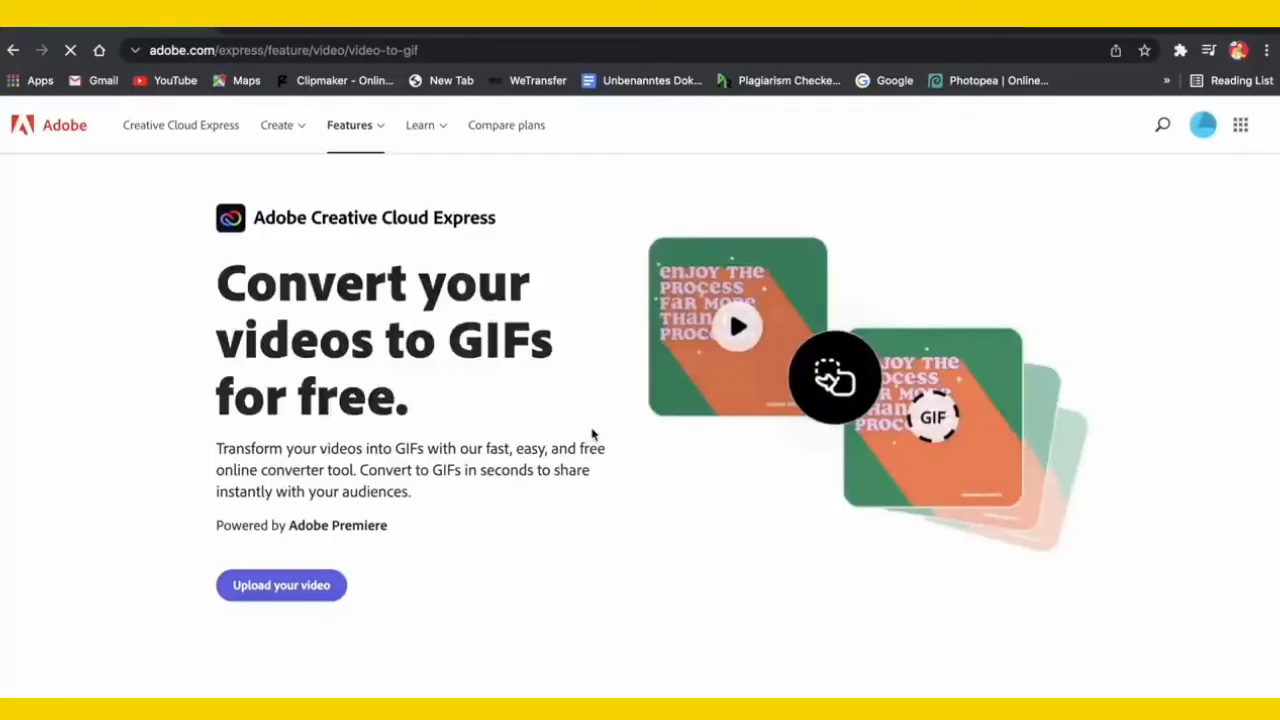
left_click(270, 587)
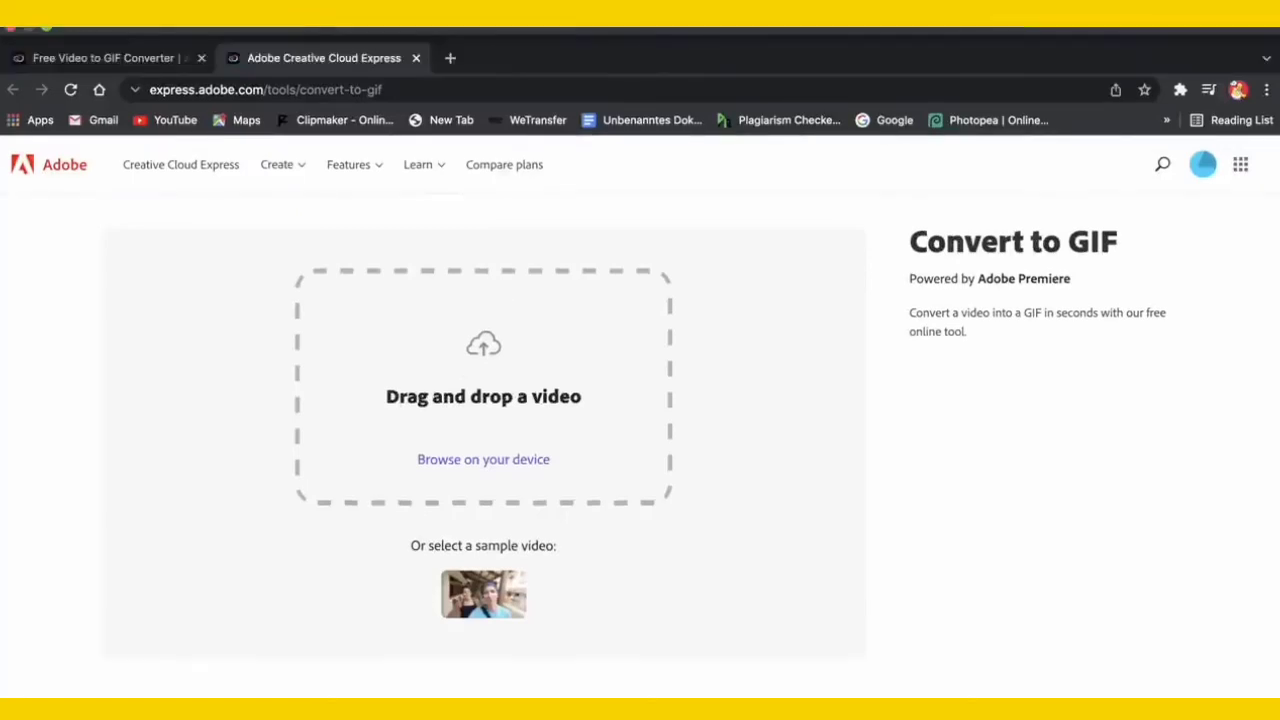
left_click(47, 28)
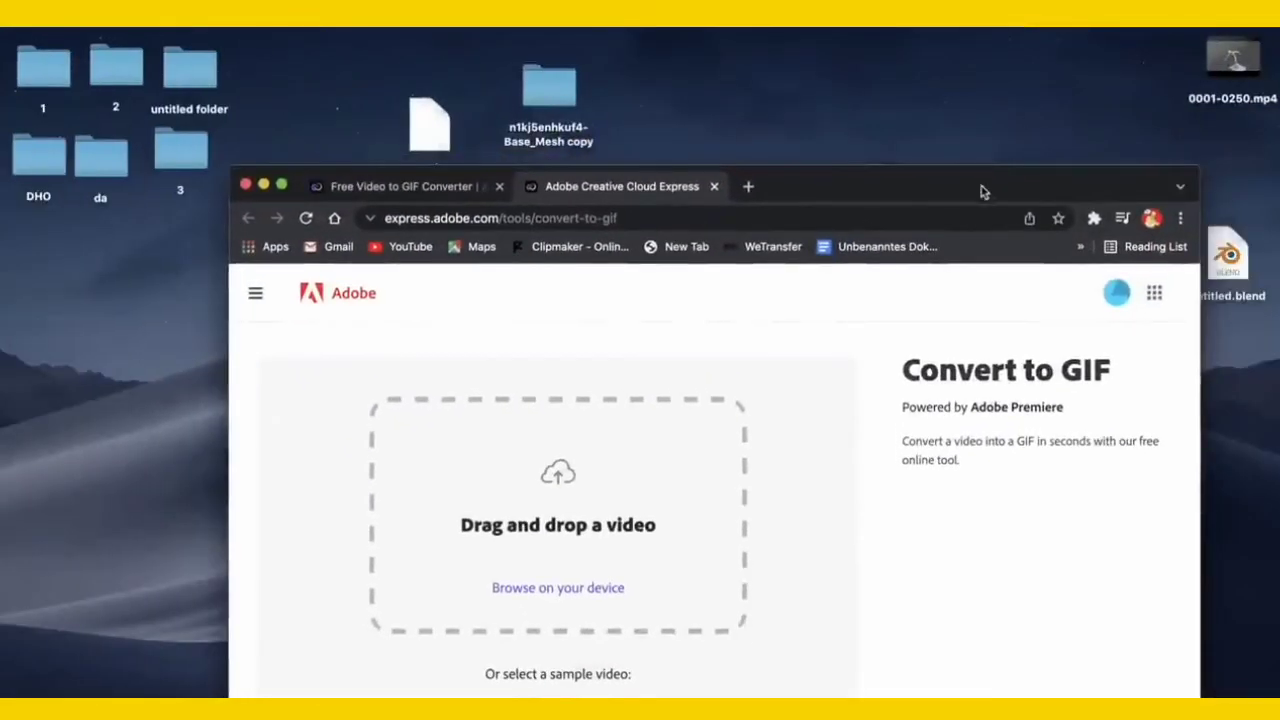
left_click_drag(983, 194, 864, 36)
left_click_drag(1163, 190, 503, 309)
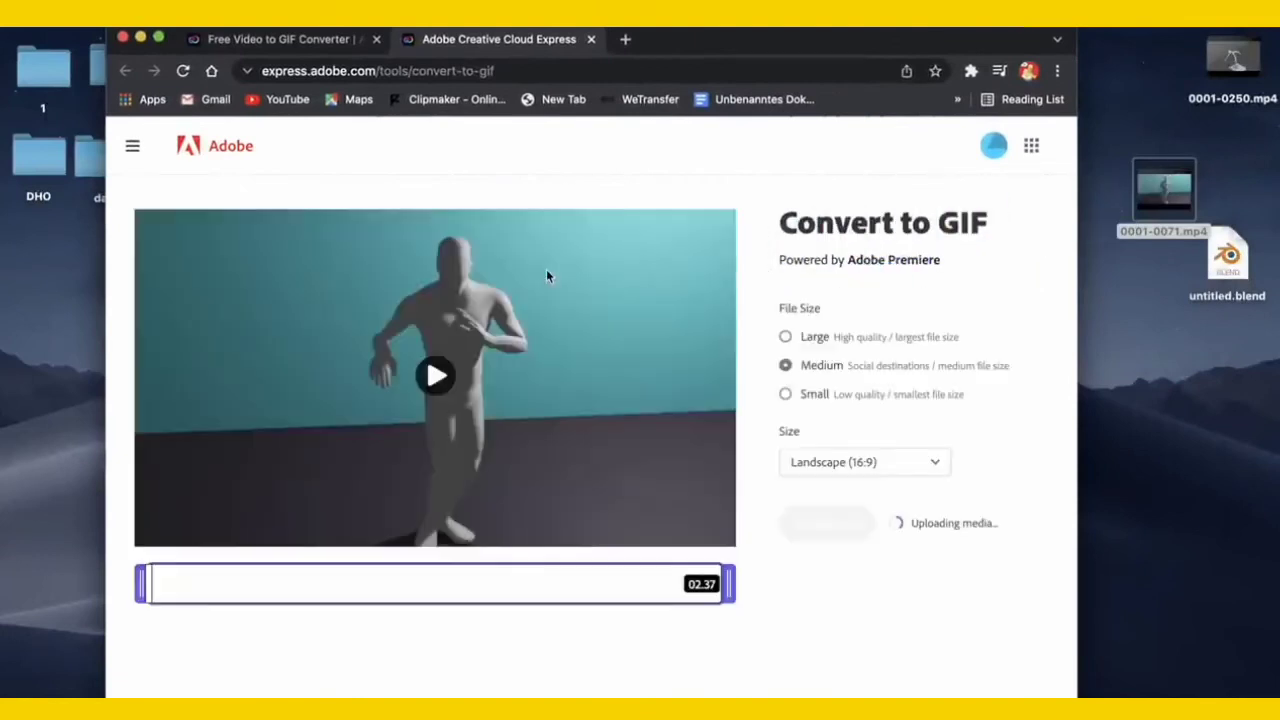
left_click(158, 38)
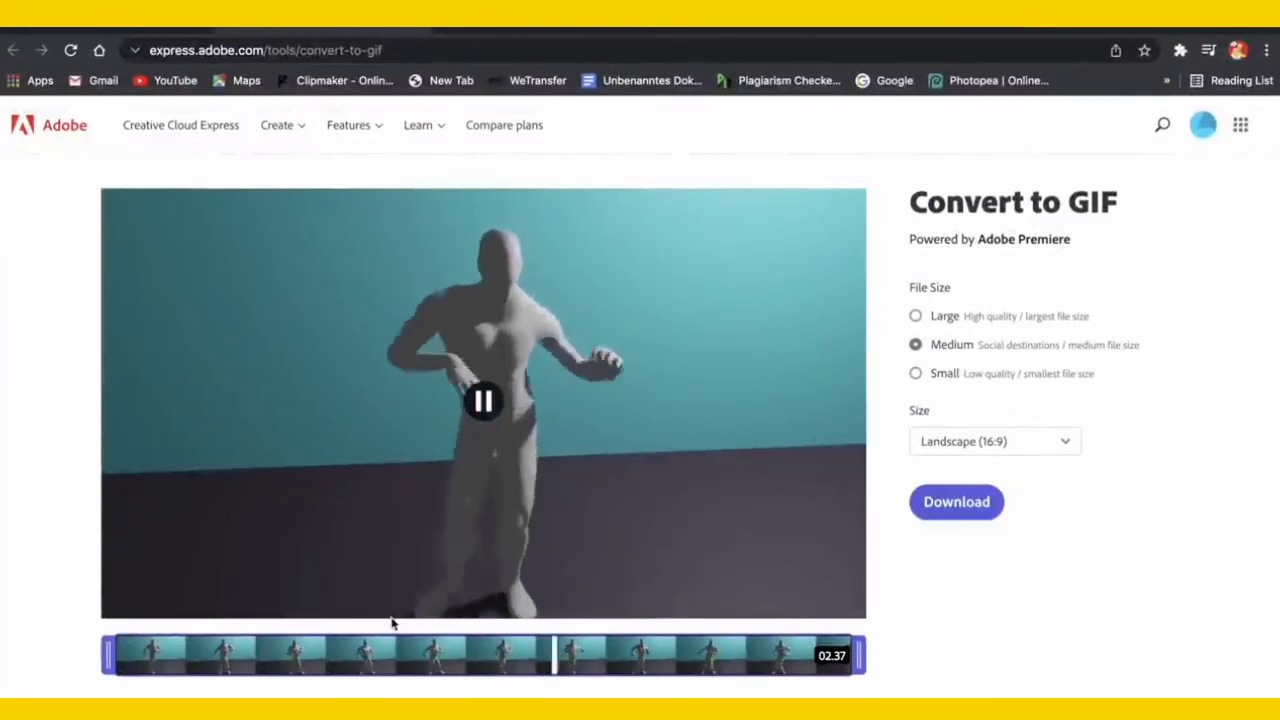
- Preview the uploaded clip and download it as a GIF with Medium file size and Landscape (16:9) size
left_click(392, 620)
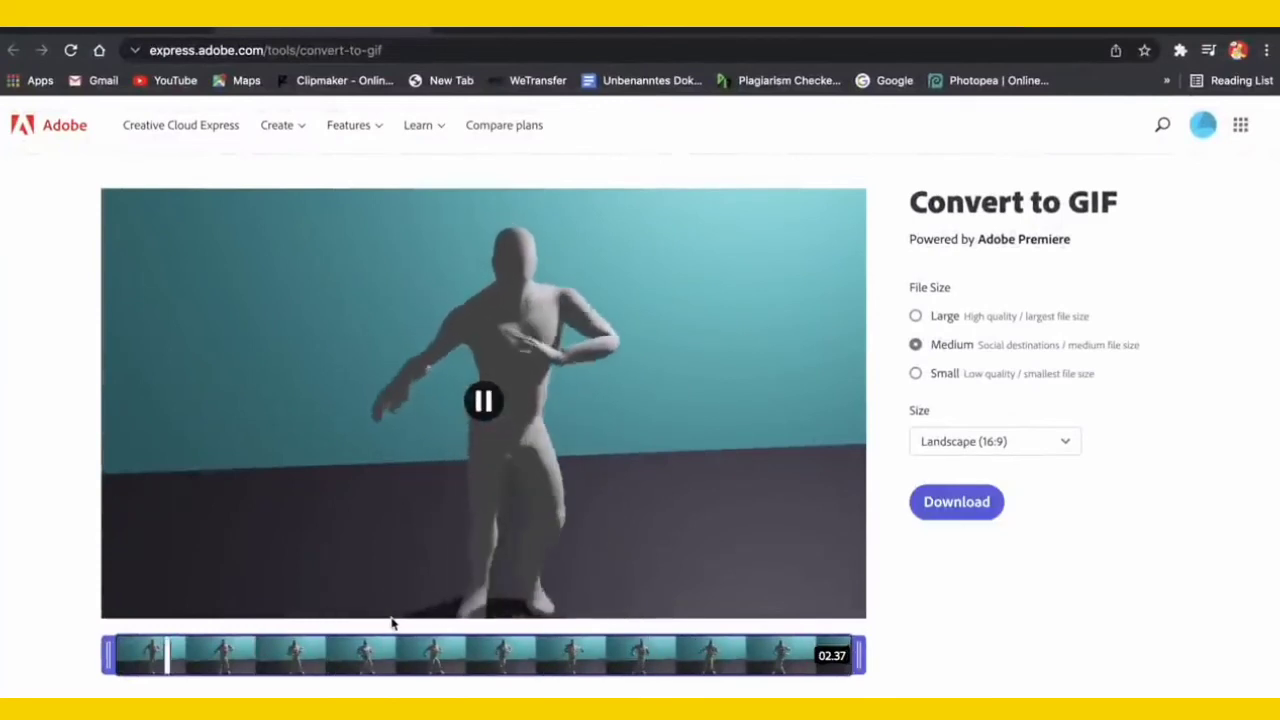
left_click(394, 620)
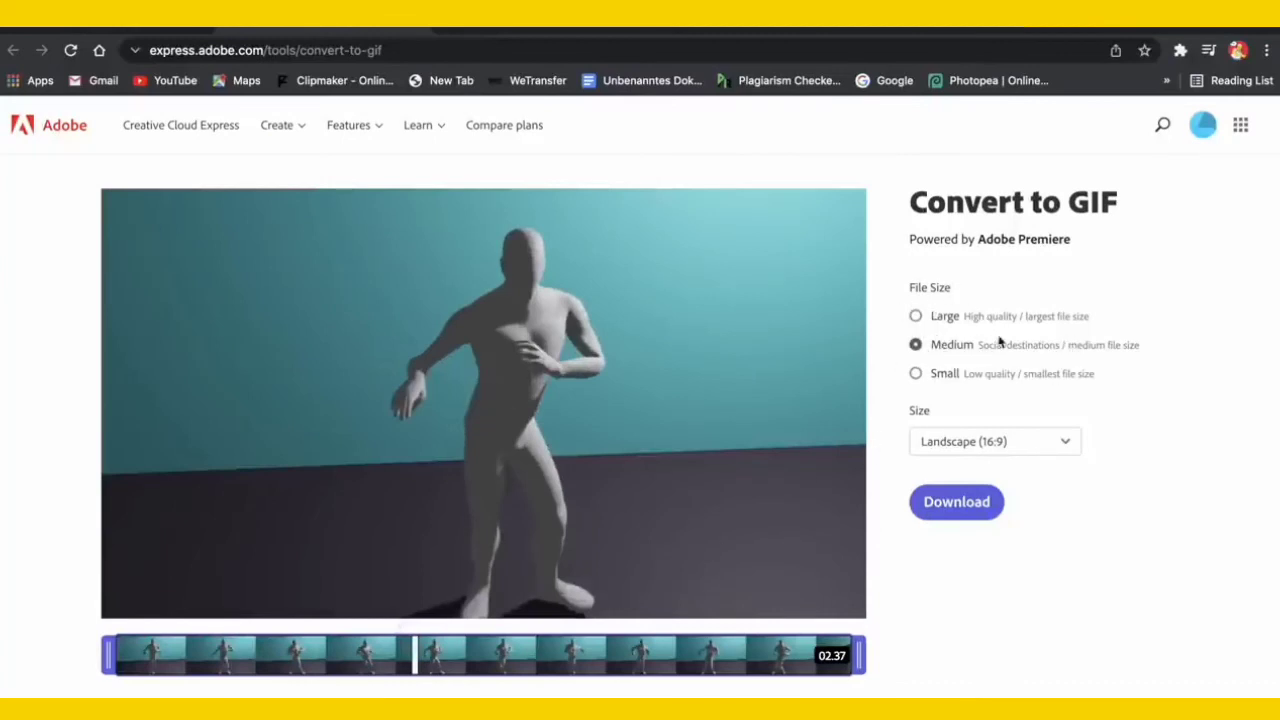
left_click(958, 503)
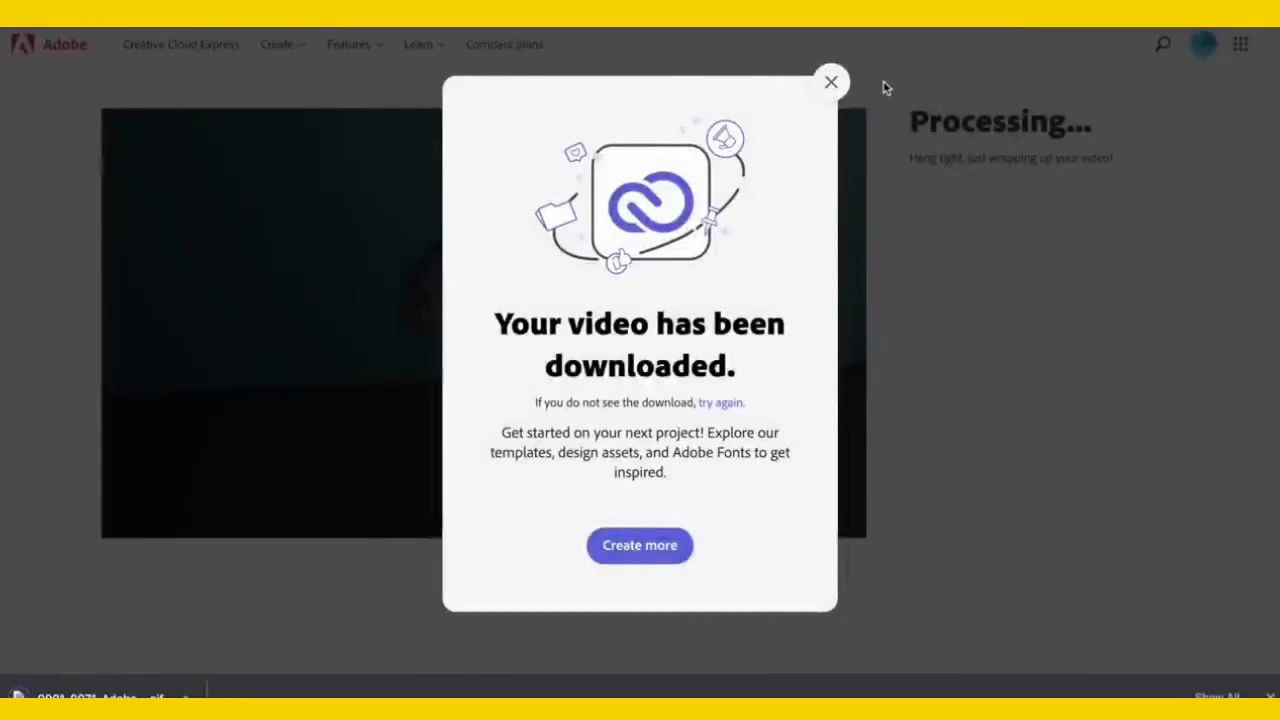
left_click(829, 84)
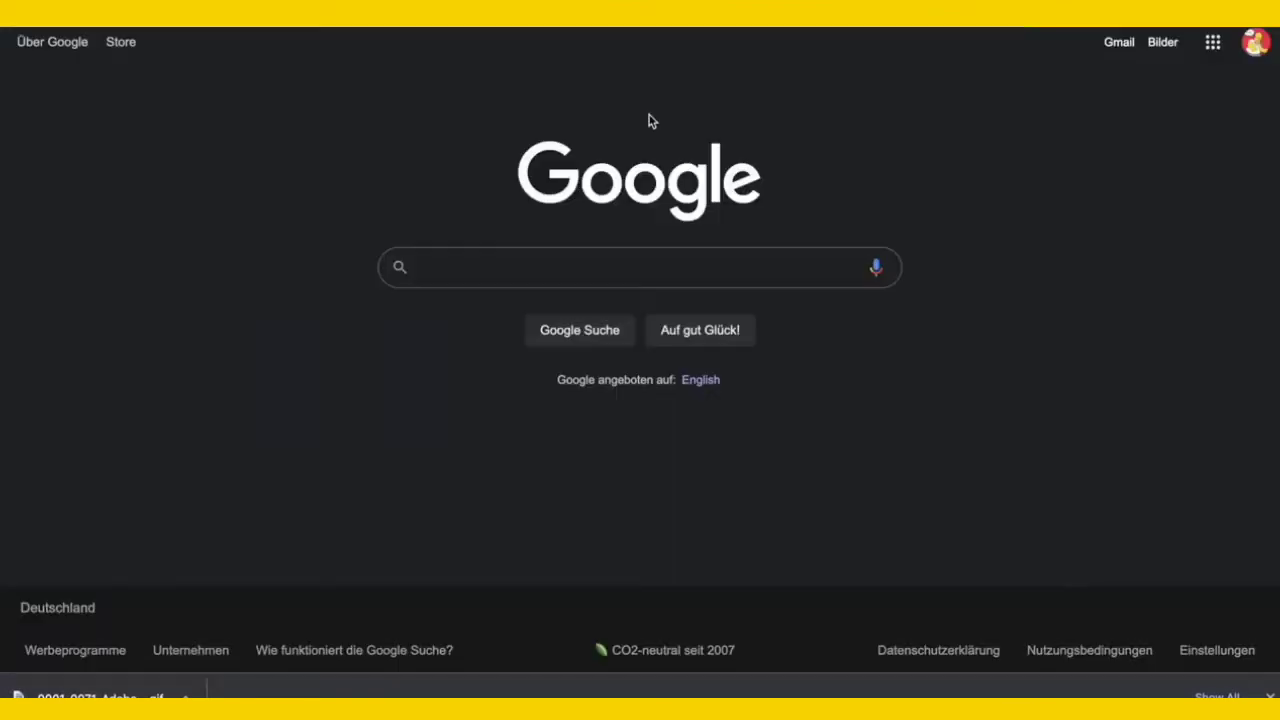
- Search Google for "opensea", open the OpenSea marketplace and start creating a new item
type("op")
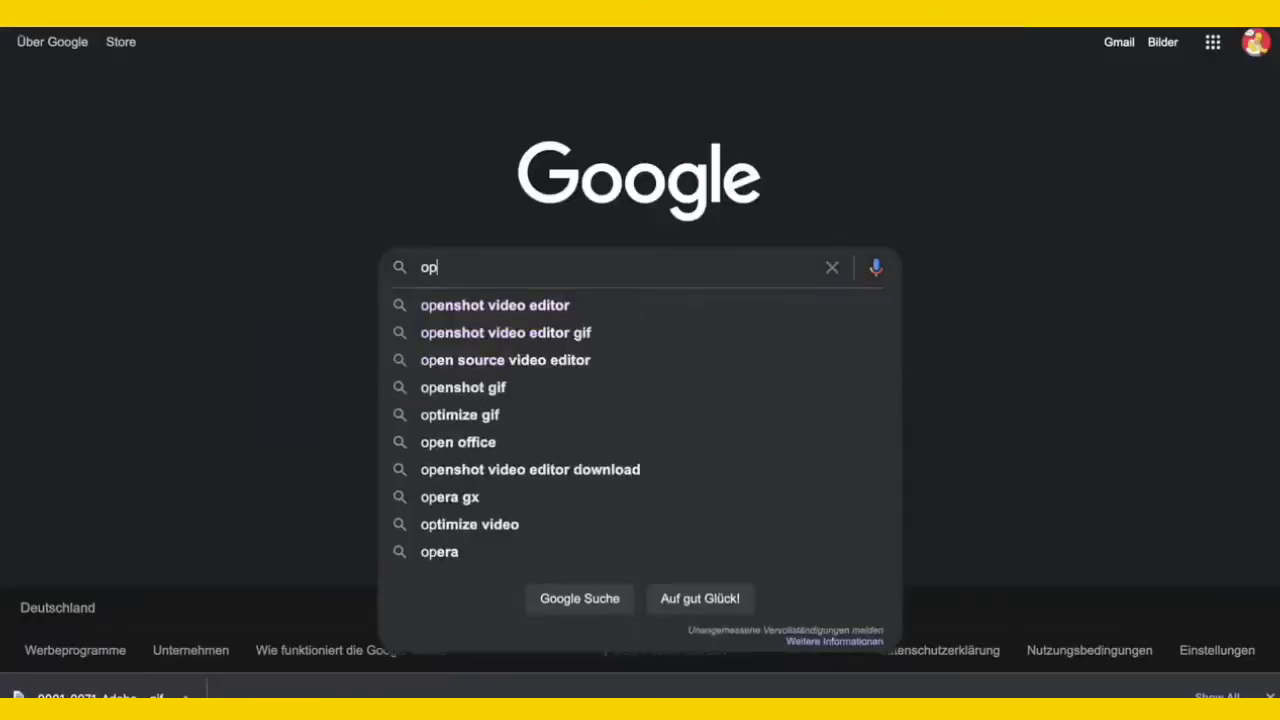
type("ensea")
key("Return")
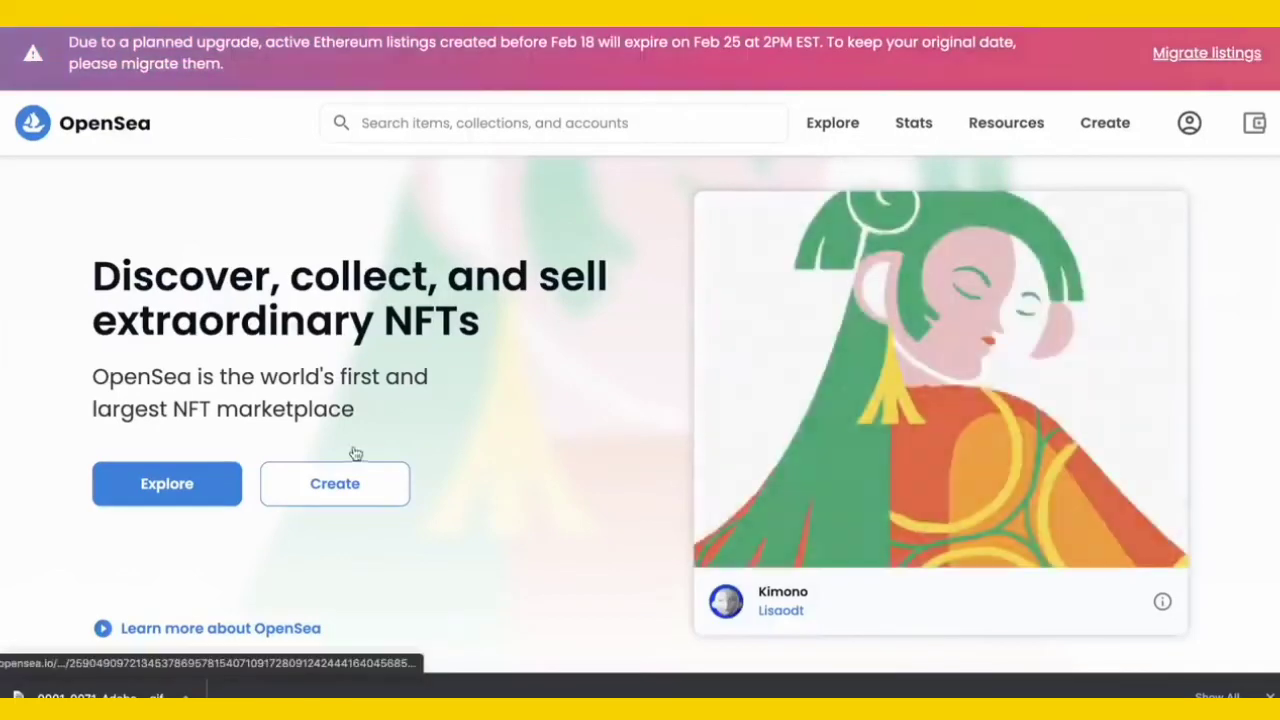
left_click(358, 485)
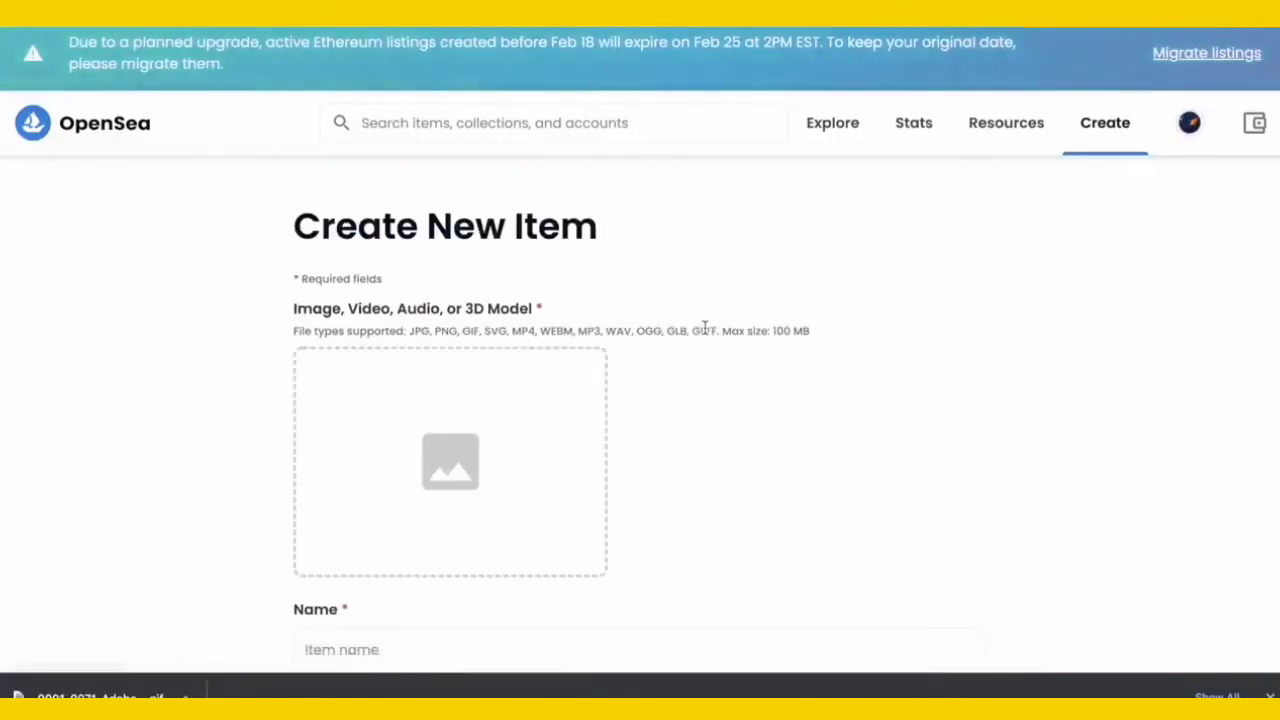
- Look over the new item form and add the downloaded 0001-0071 GIF as the item's media
scroll(705, 328, "down", 2)
scroll(706, 326, "up", 2)
scroll(706, 330, "down", 1)
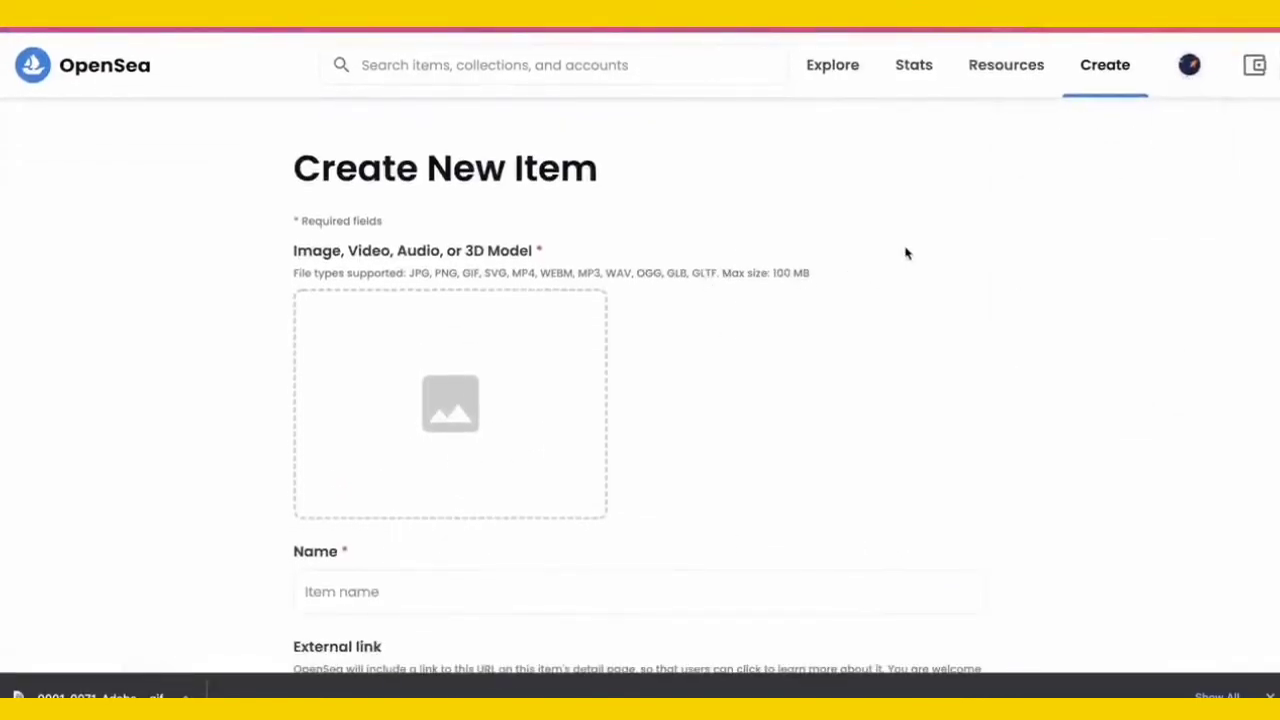
left_click(889, 305)
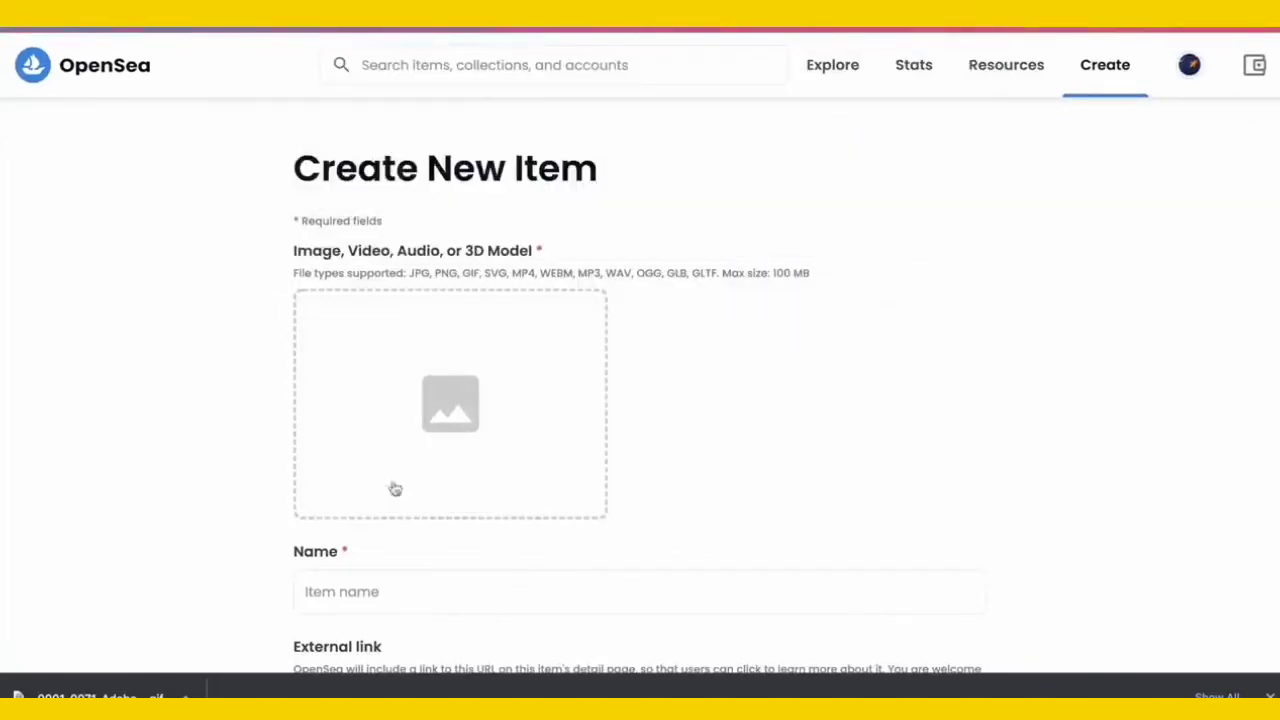
left_click_drag(91, 689, 450, 400)
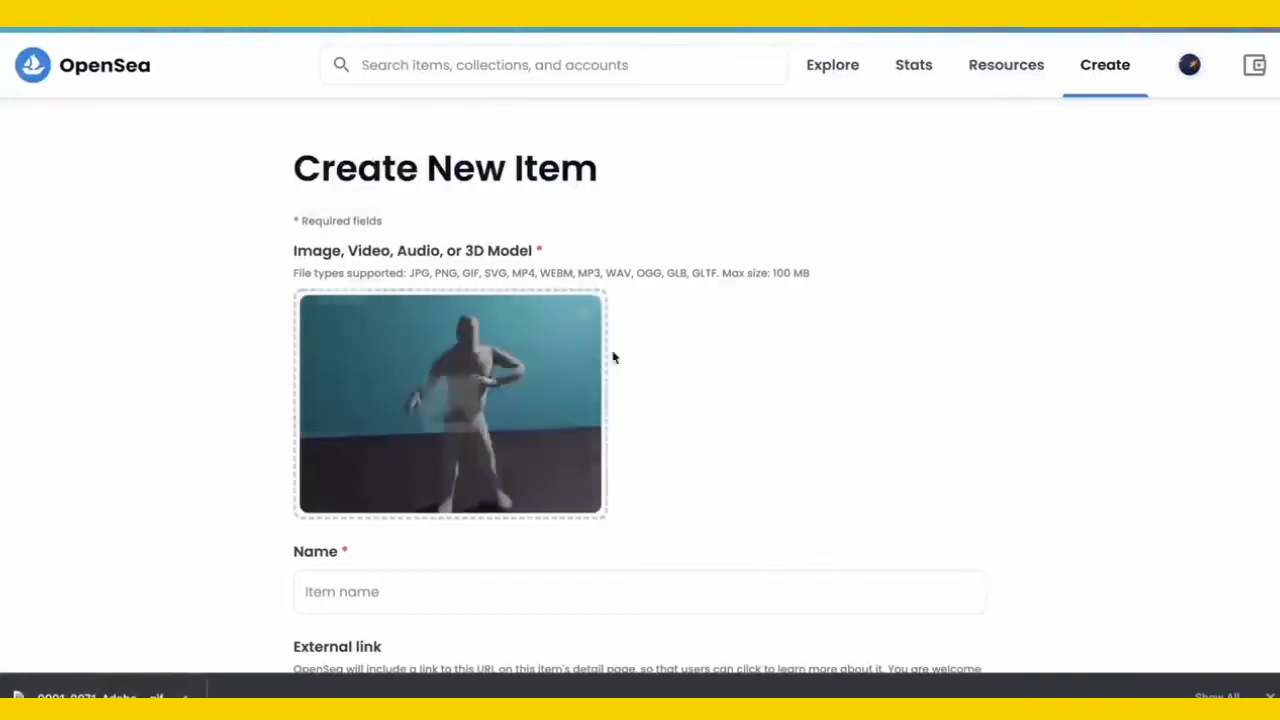
- Check the media preview and name the item "dancing model"
scroll(726, 369, "down", 2)
scroll(726, 369, "up", 1)
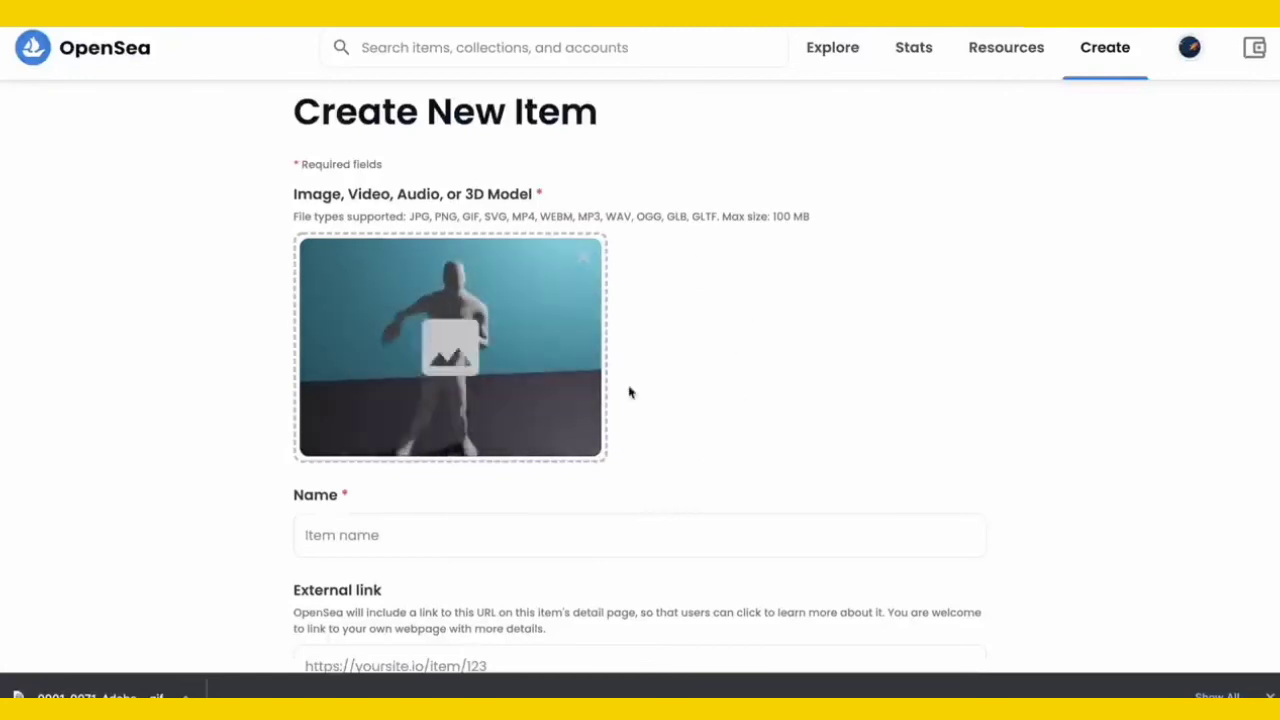
scroll(912, 455, "down", 1)
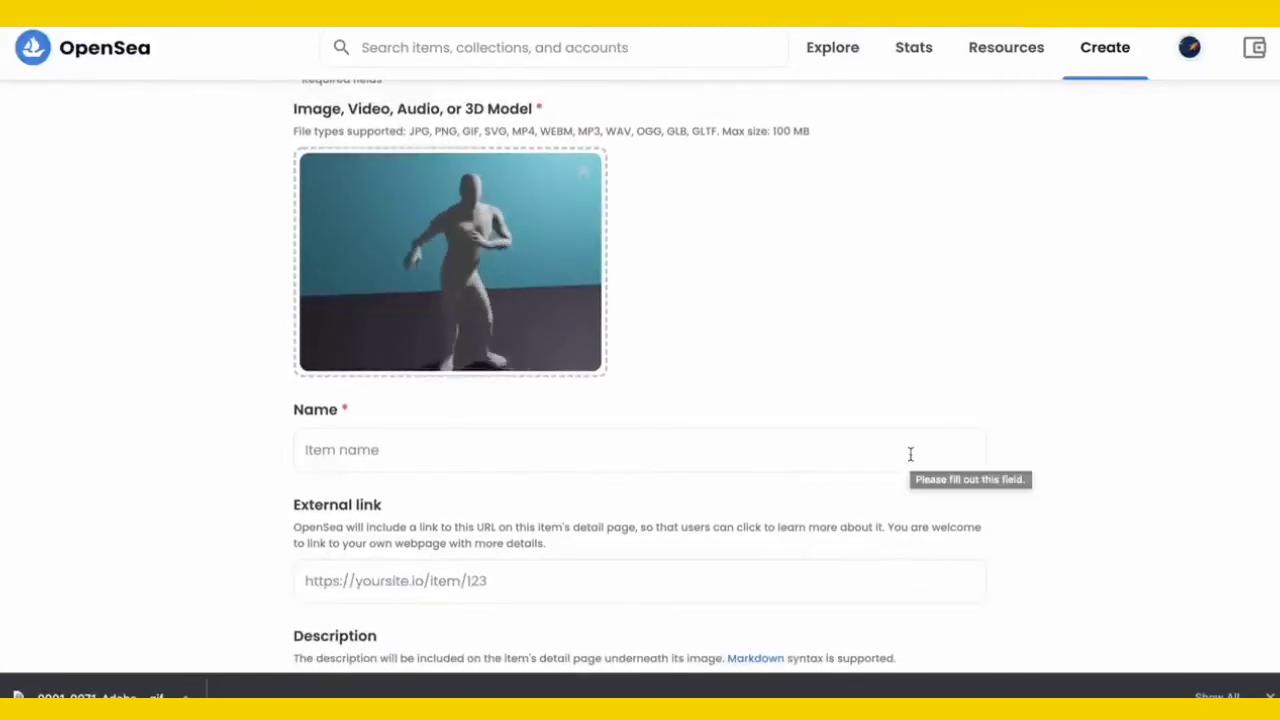
left_click(867, 458)
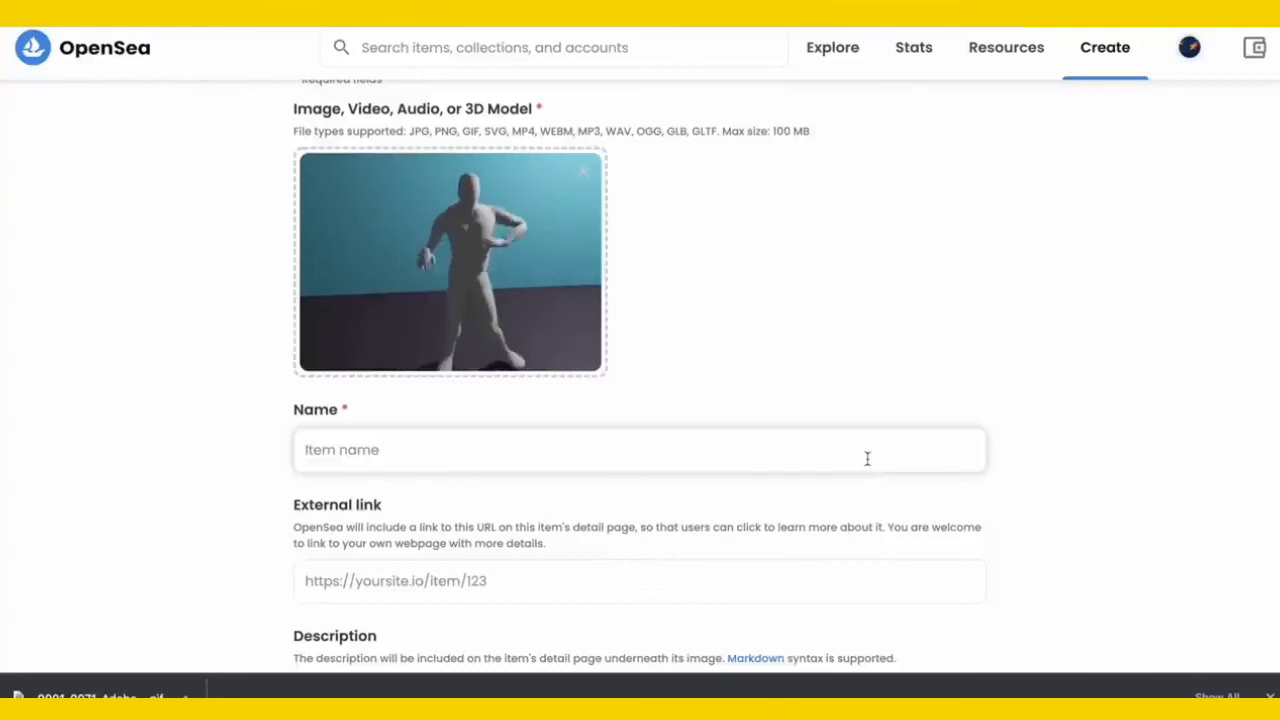
type("da")
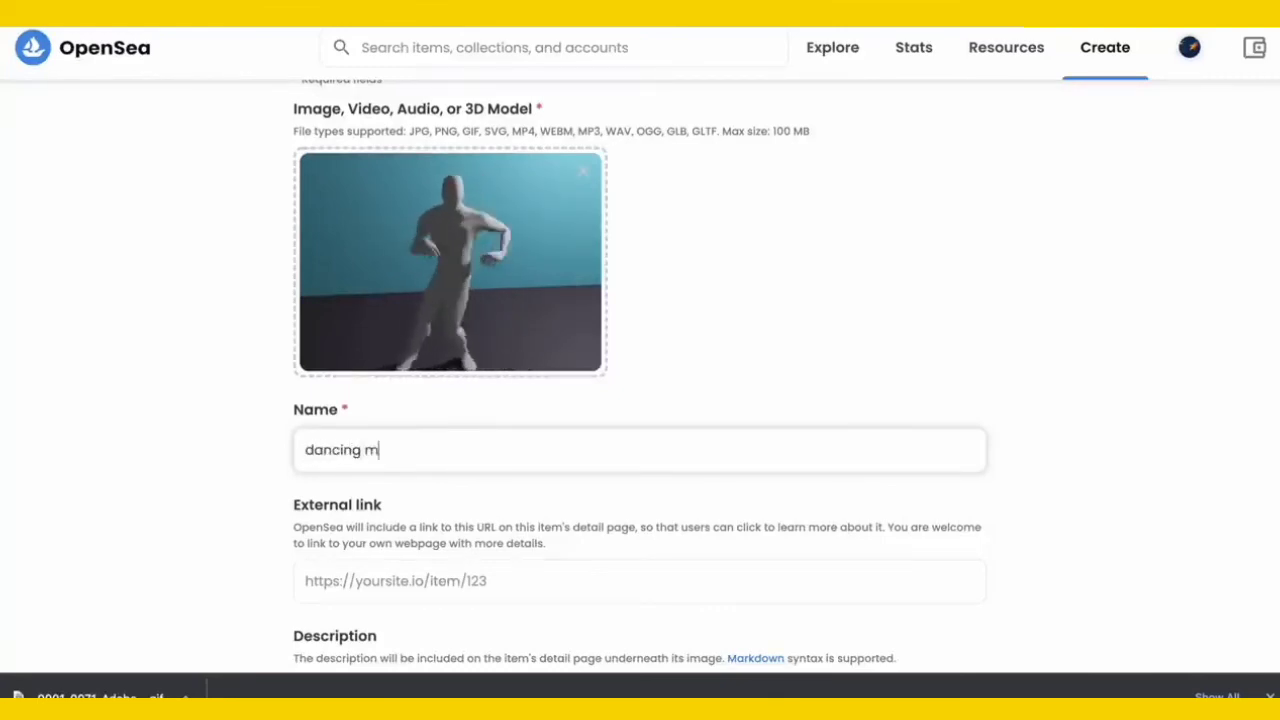
type("ncing m")
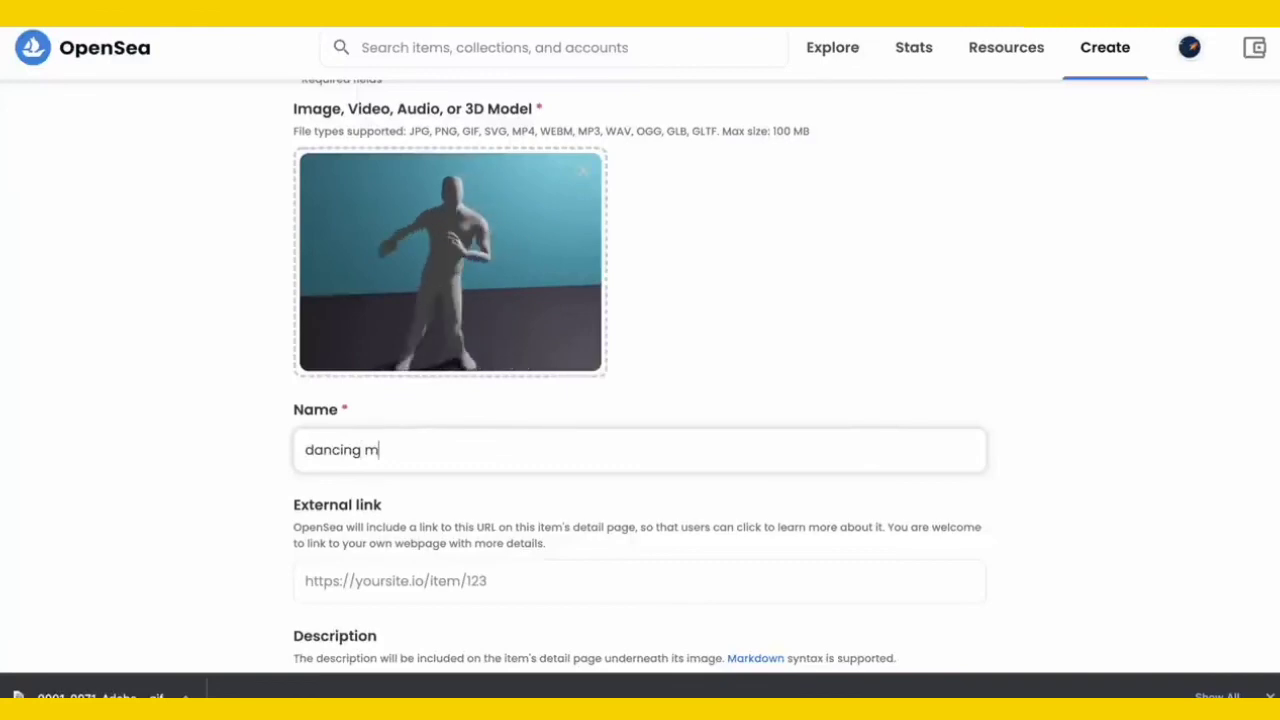
type("odel")
scroll(626, 549, "down", 1)
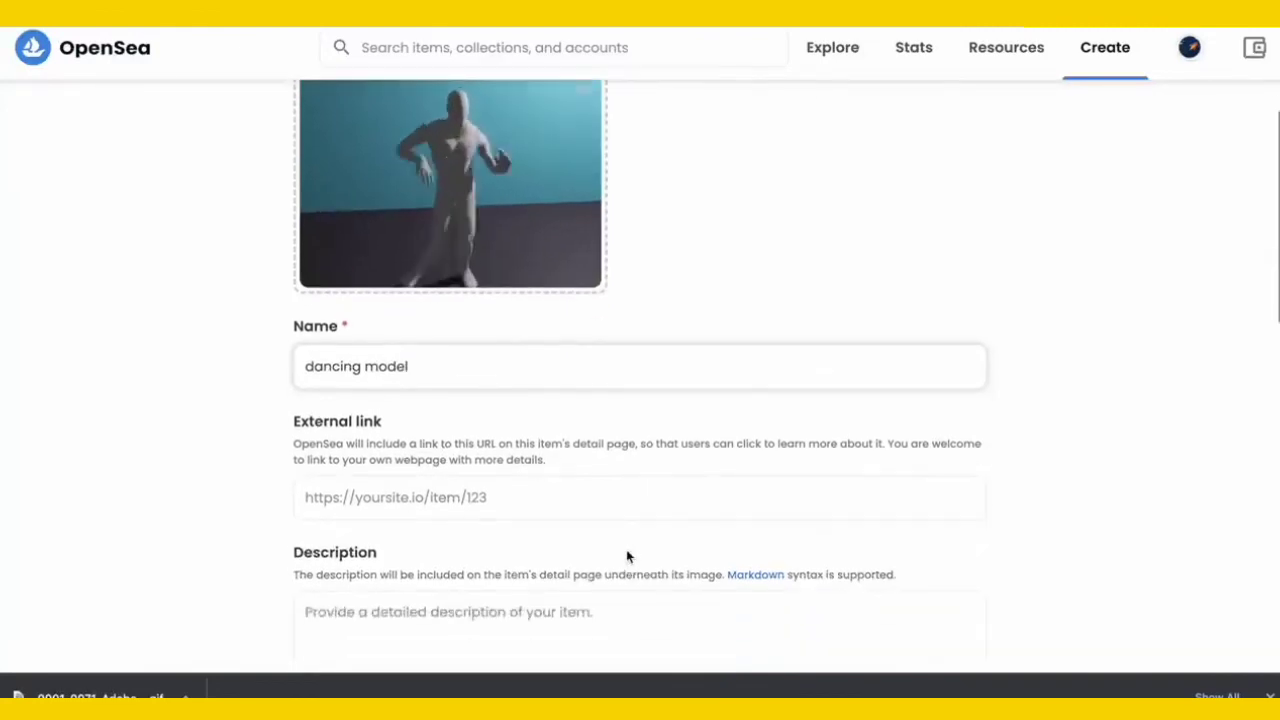
- Enter "...." as placeholder text in the item's description
scroll(602, 502, "down", 1)
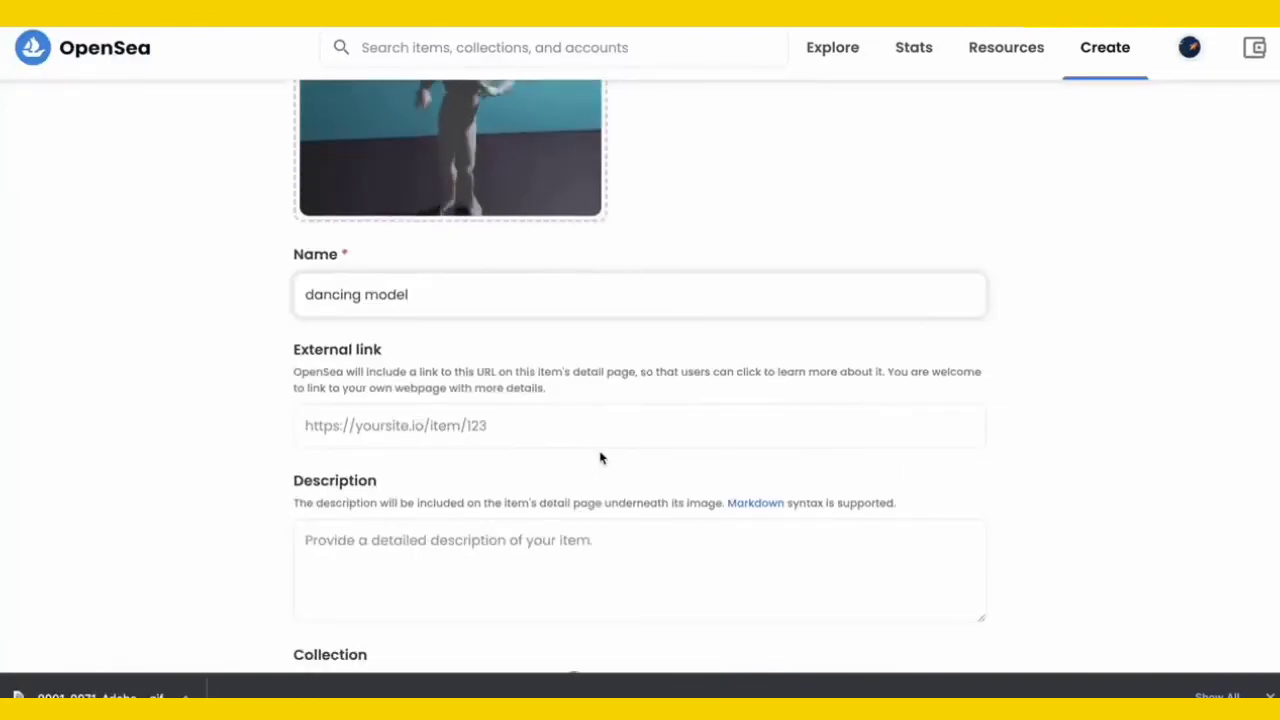
scroll(506, 414, "down", 2)
left_click(420, 423)
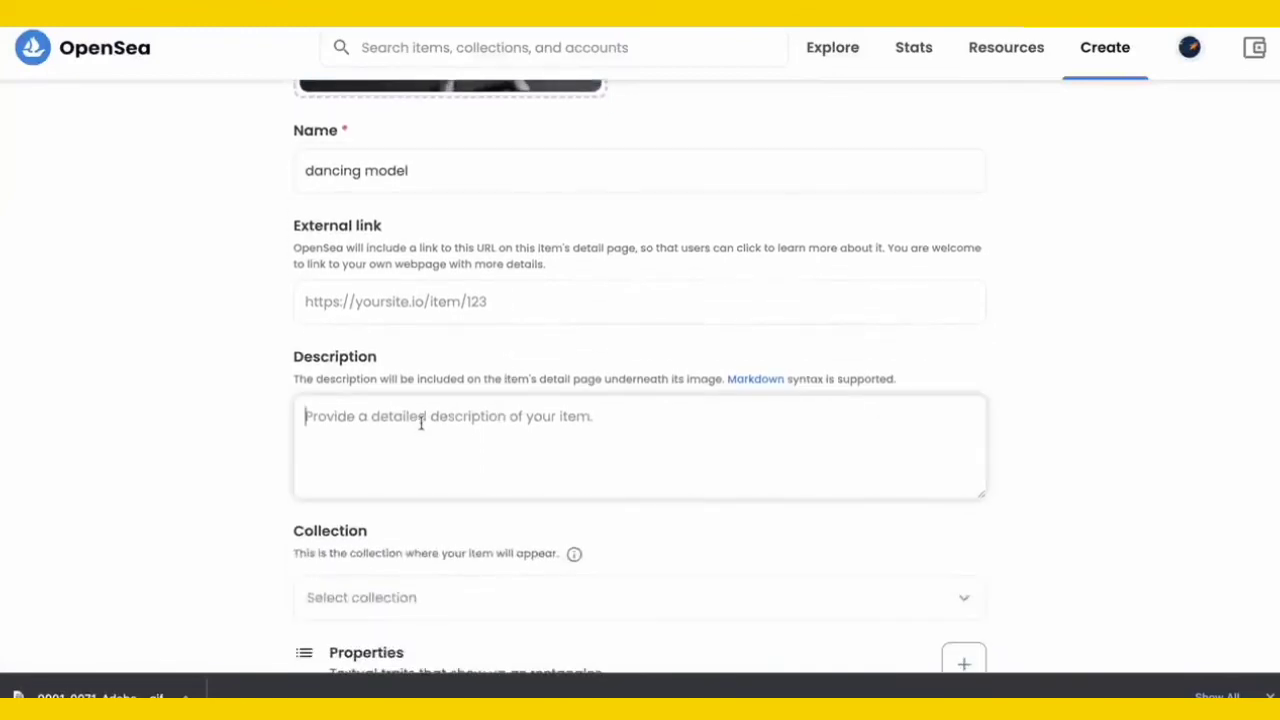
type("jkdjjd")
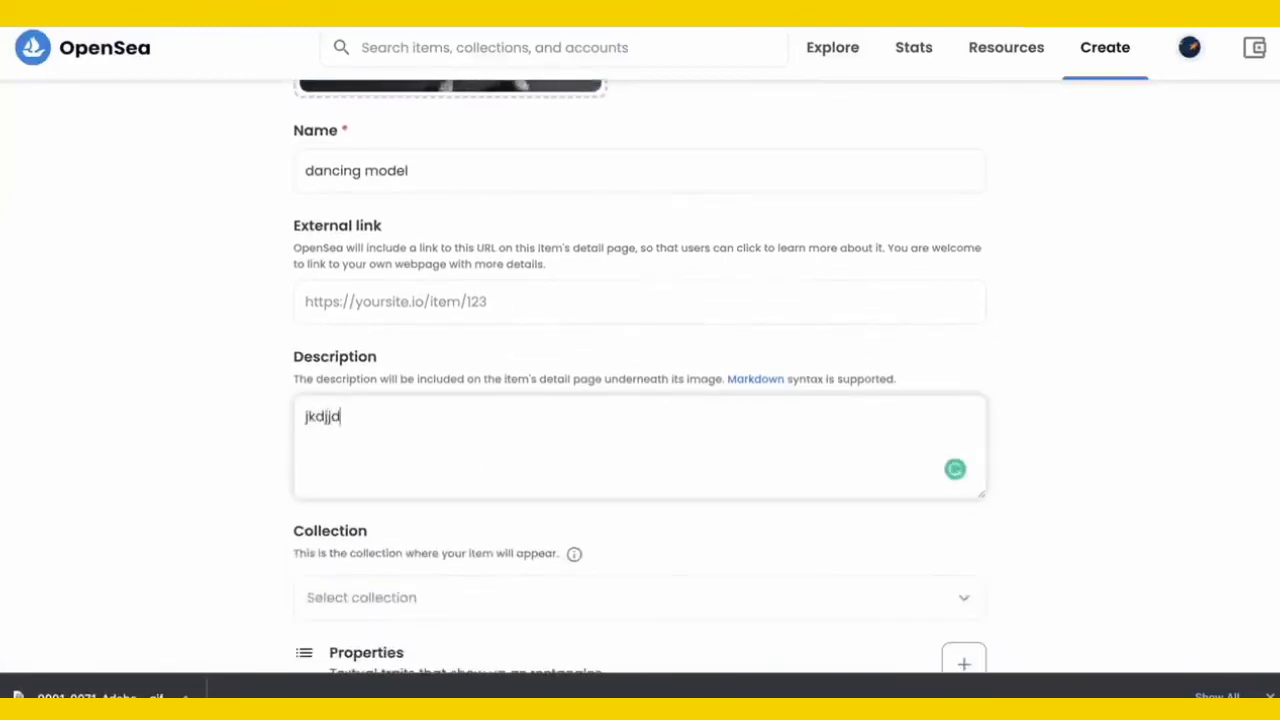
key("BackSpace")
key("BackSpace")
key("BackSpace")
key("BackSpace")
key("BackSpace")
key("BackSpace")
type("....")
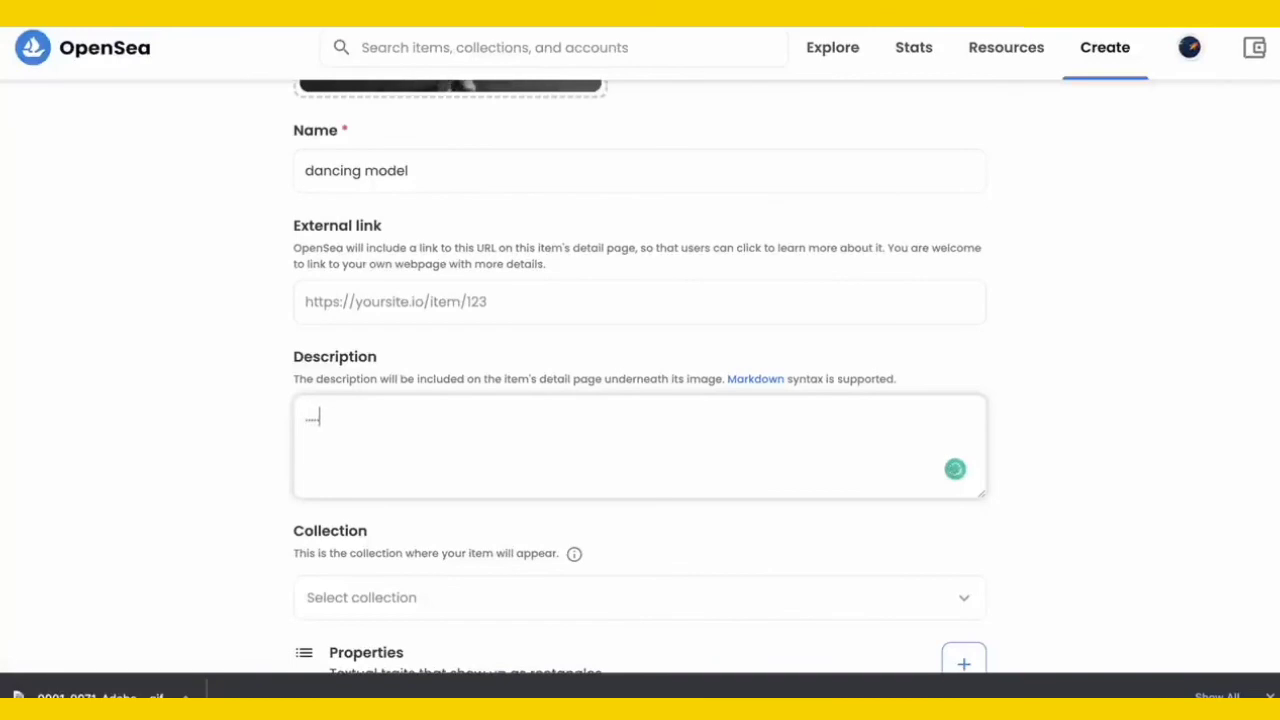
- Review the remaining item options and set the blockchain to Polygon
scroll(680, 414, "up", 5)
scroll(680, 414, "down", 1)
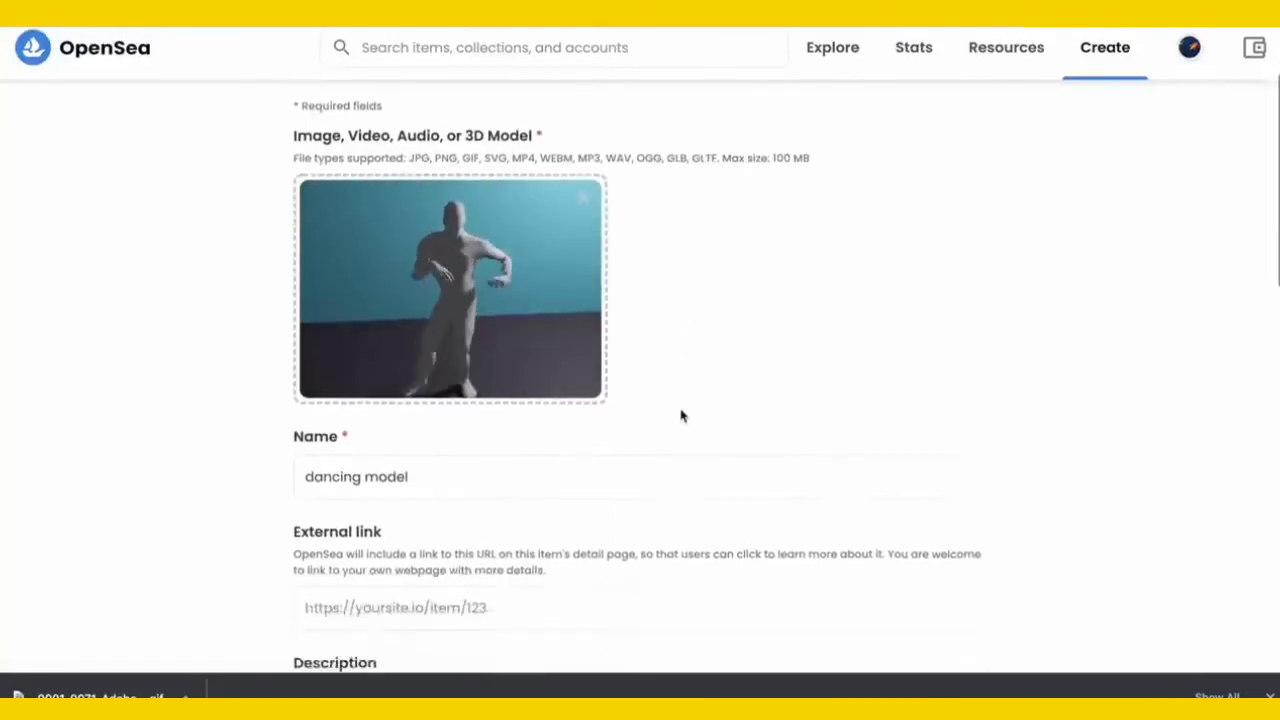
scroll(680, 414, "down", 7)
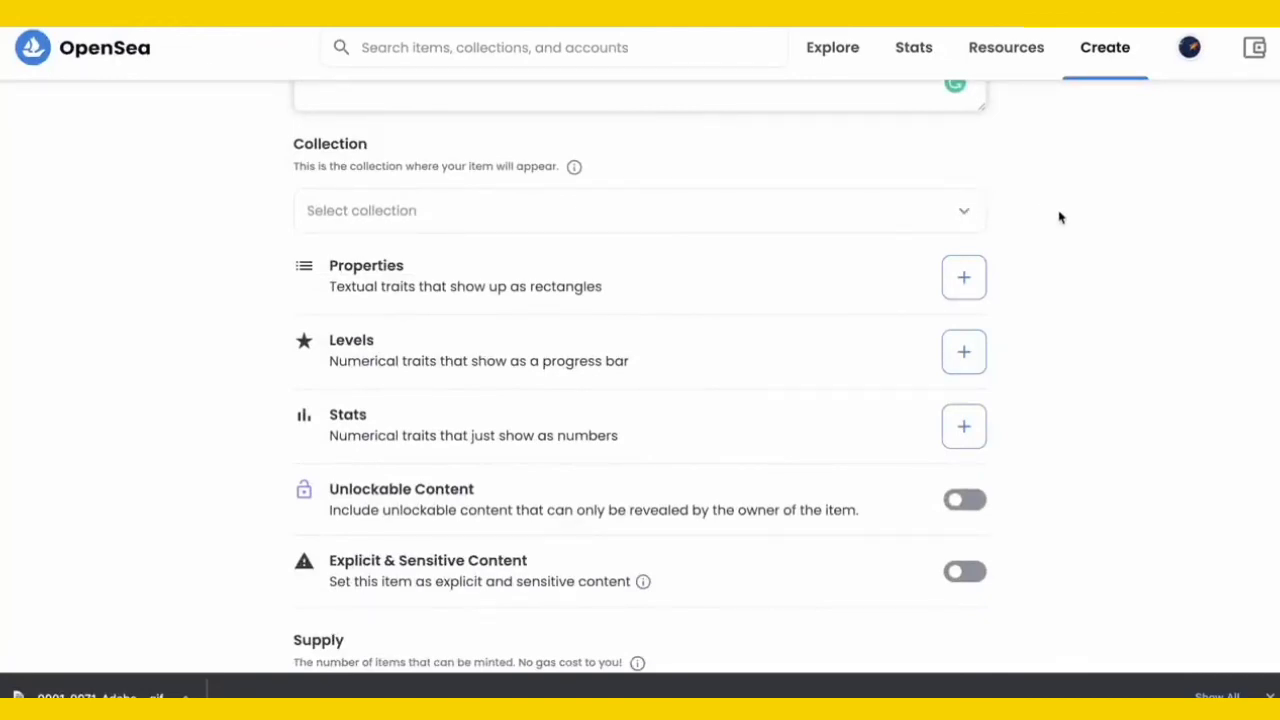
scroll(1060, 217, "down", 5)
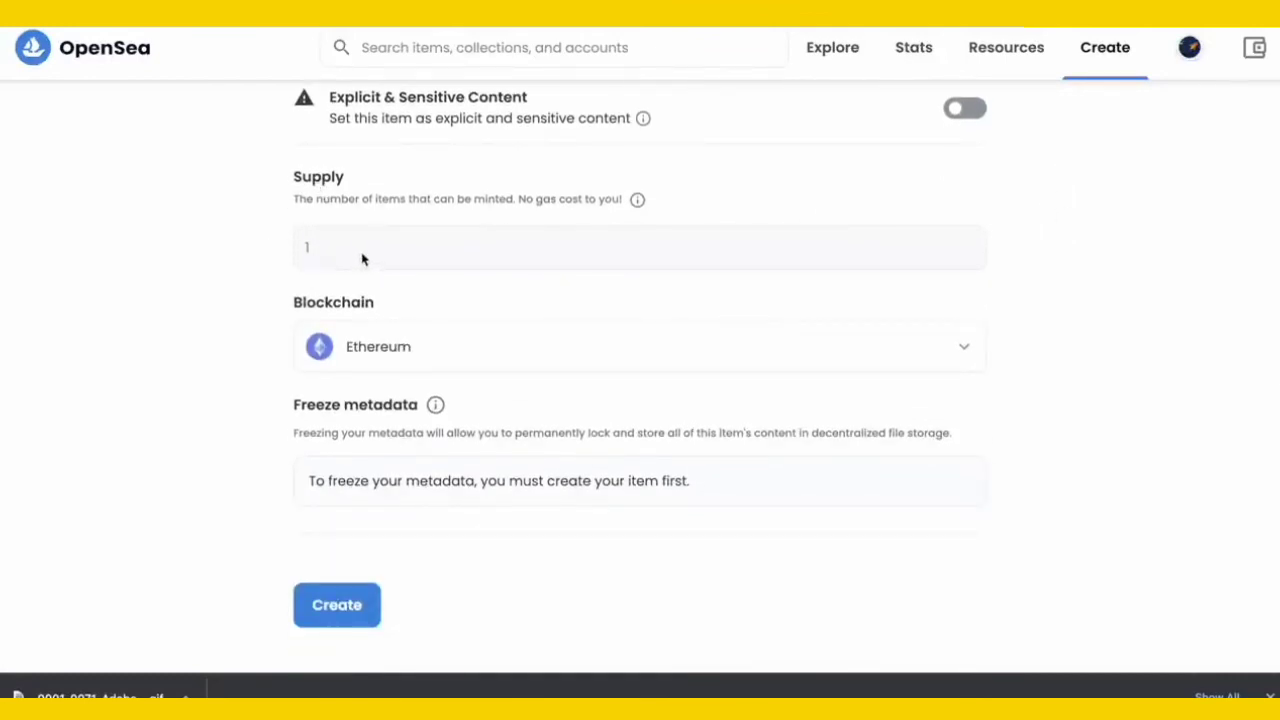
left_click(970, 343)
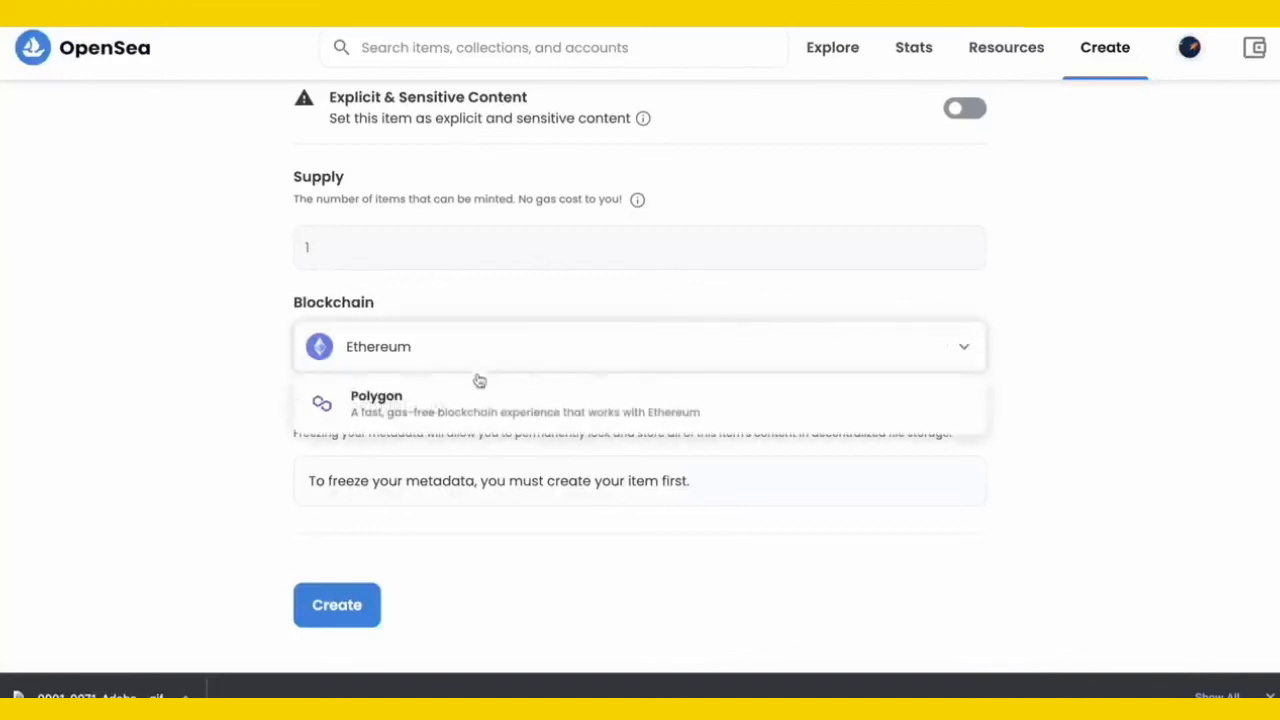
left_click(435, 394)
left_click(735, 337)
left_click(365, 405)
left_click(521, 420)
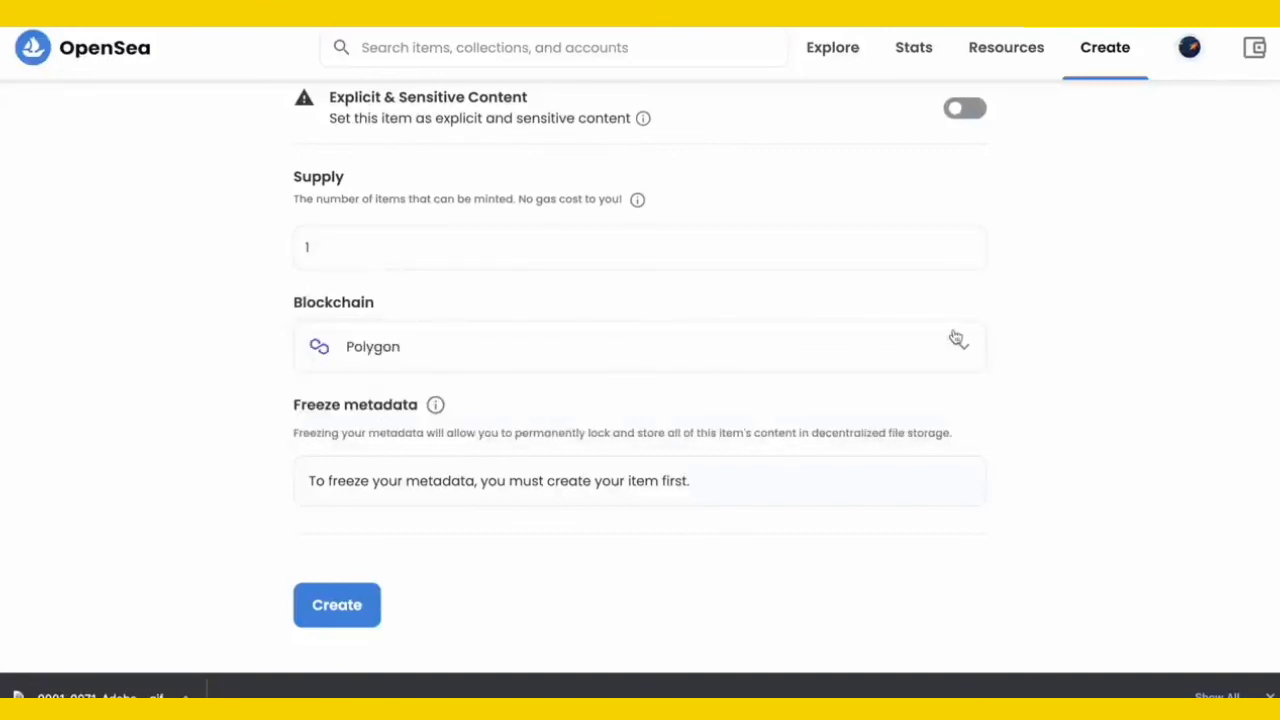
- Recheck the completed form, create the dancing model item and dismiss the creation confirmation
scroll(955, 337, "up", 12)
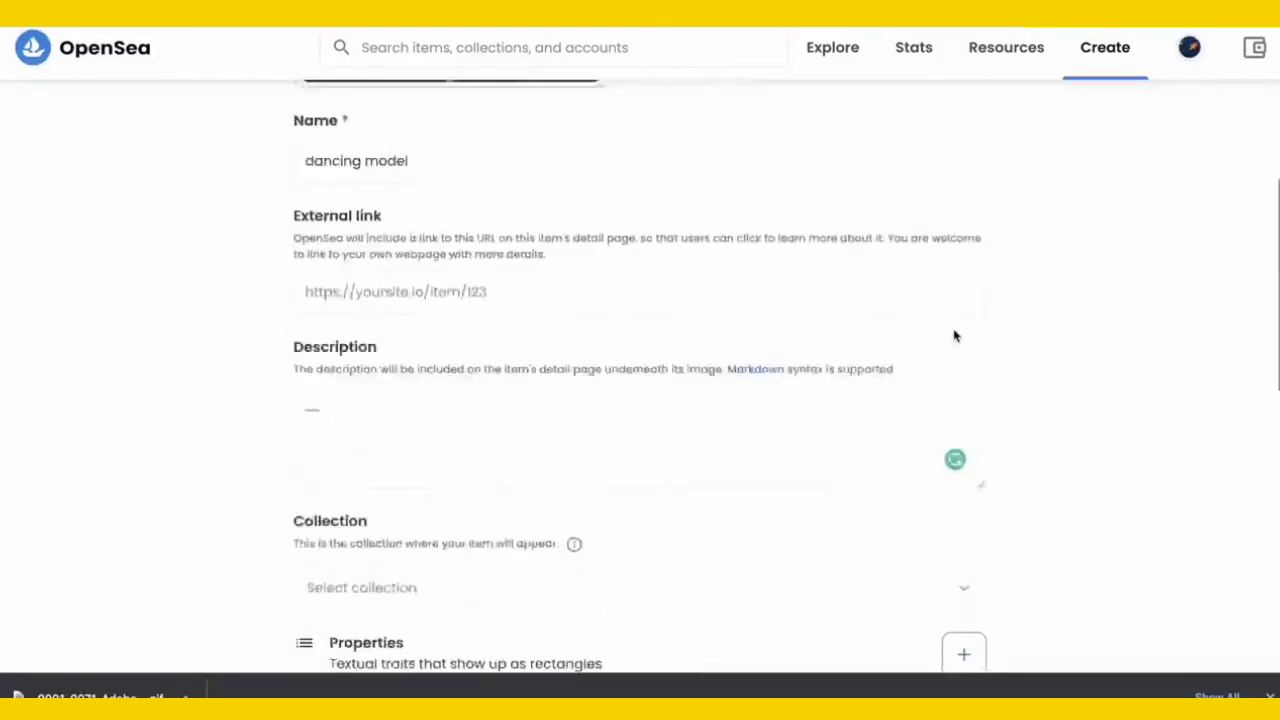
scroll(955, 337, "up", 2)
scroll(955, 337, "down", 15)
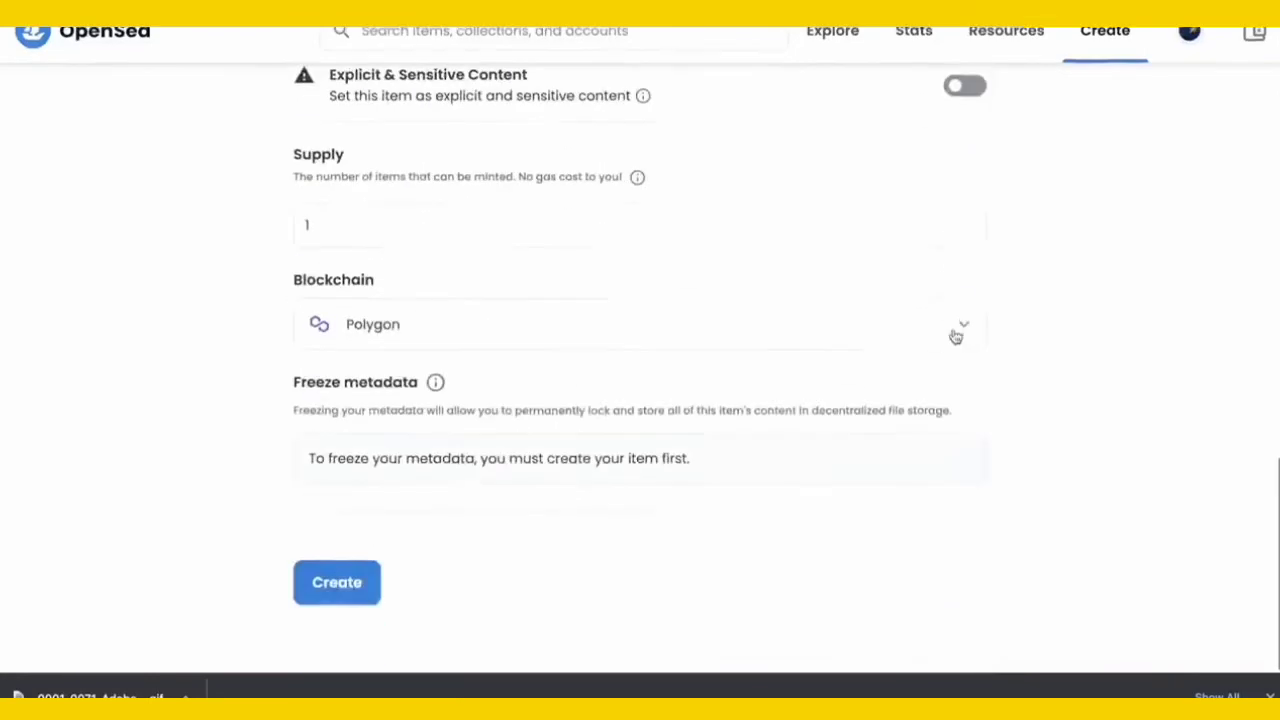
left_click(346, 603)
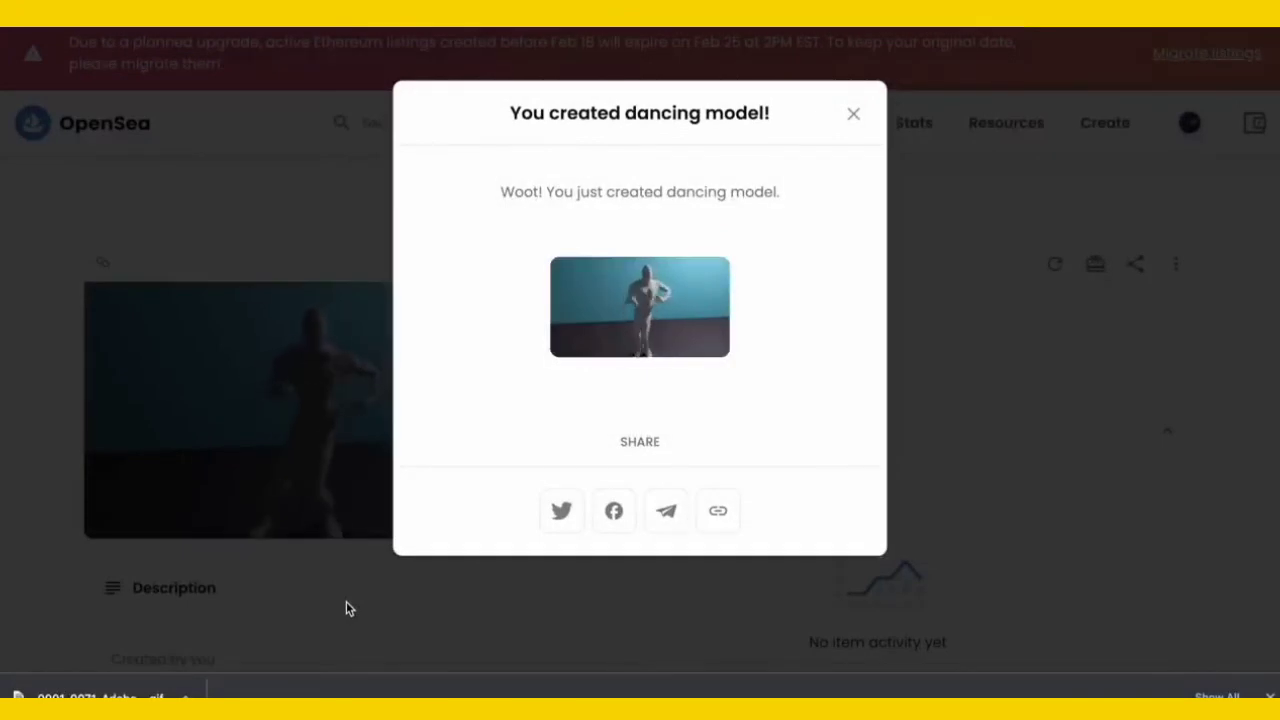
left_click(853, 113)
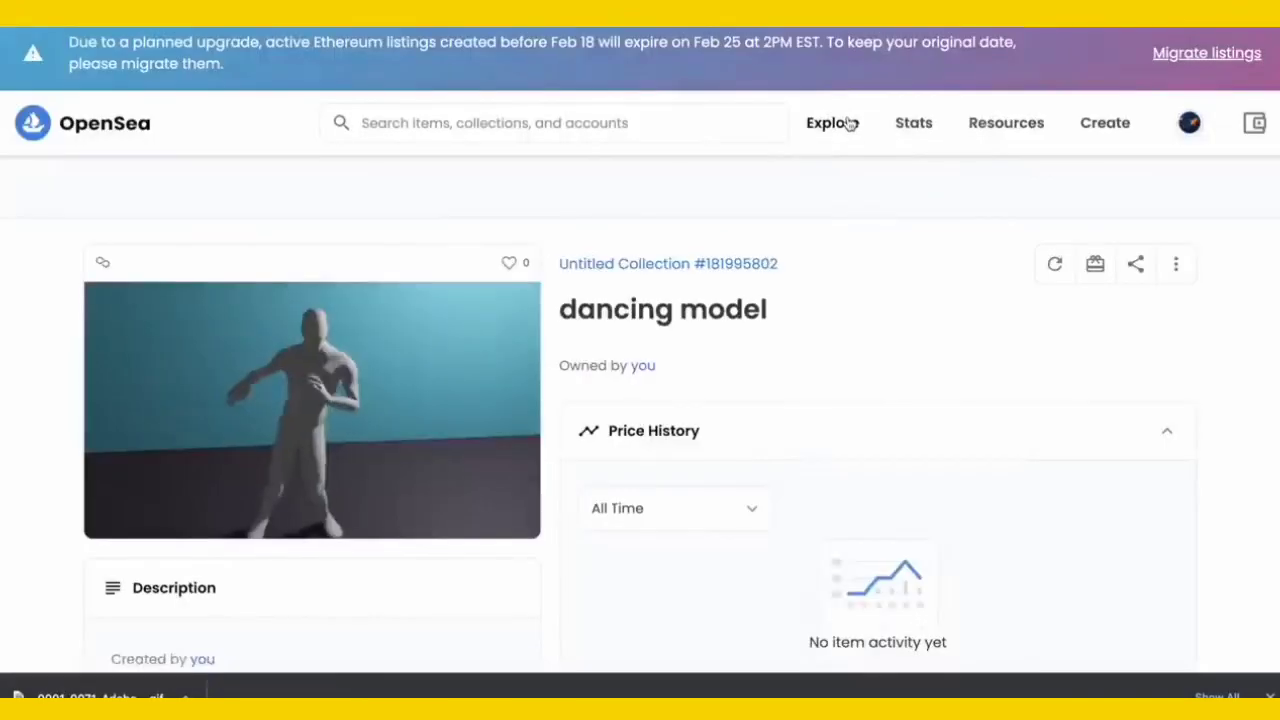
- Look over the created item's page, including its animated preview, description, price history and listings
scroll(565, 313, "down", 1)
scroll(463, 303, "down", 1)
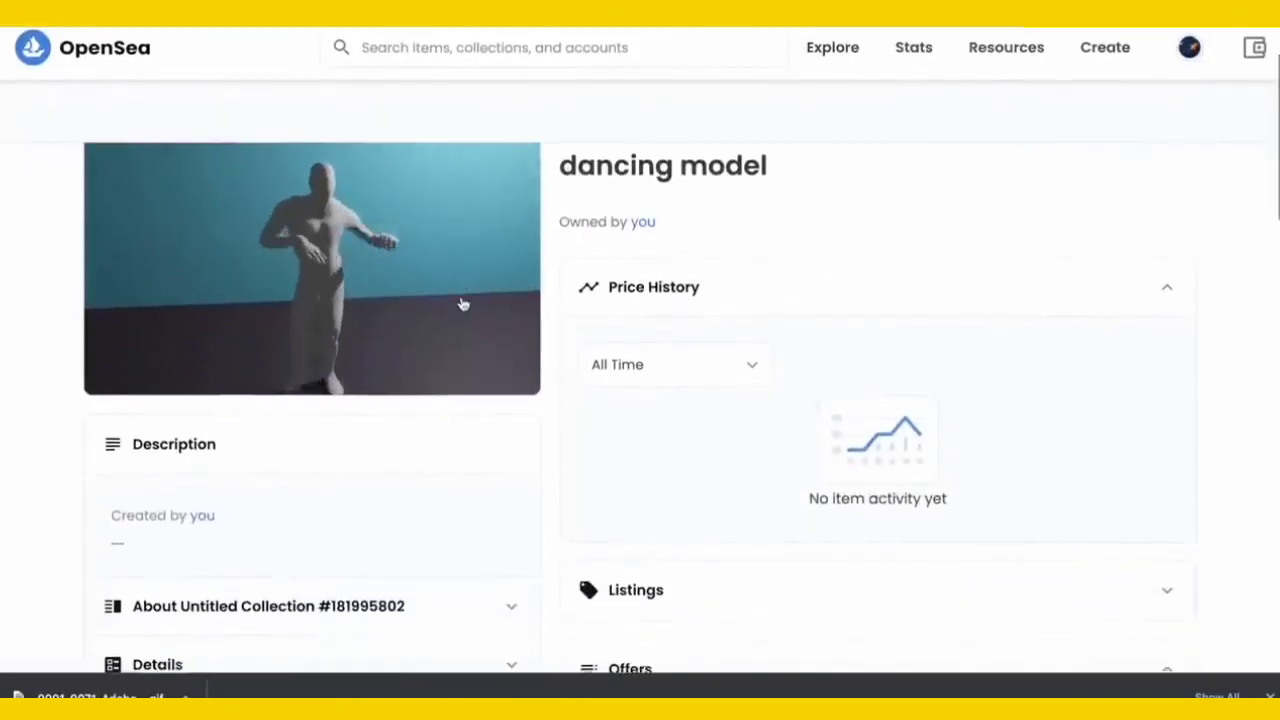
scroll(971, 163, "up", 1)
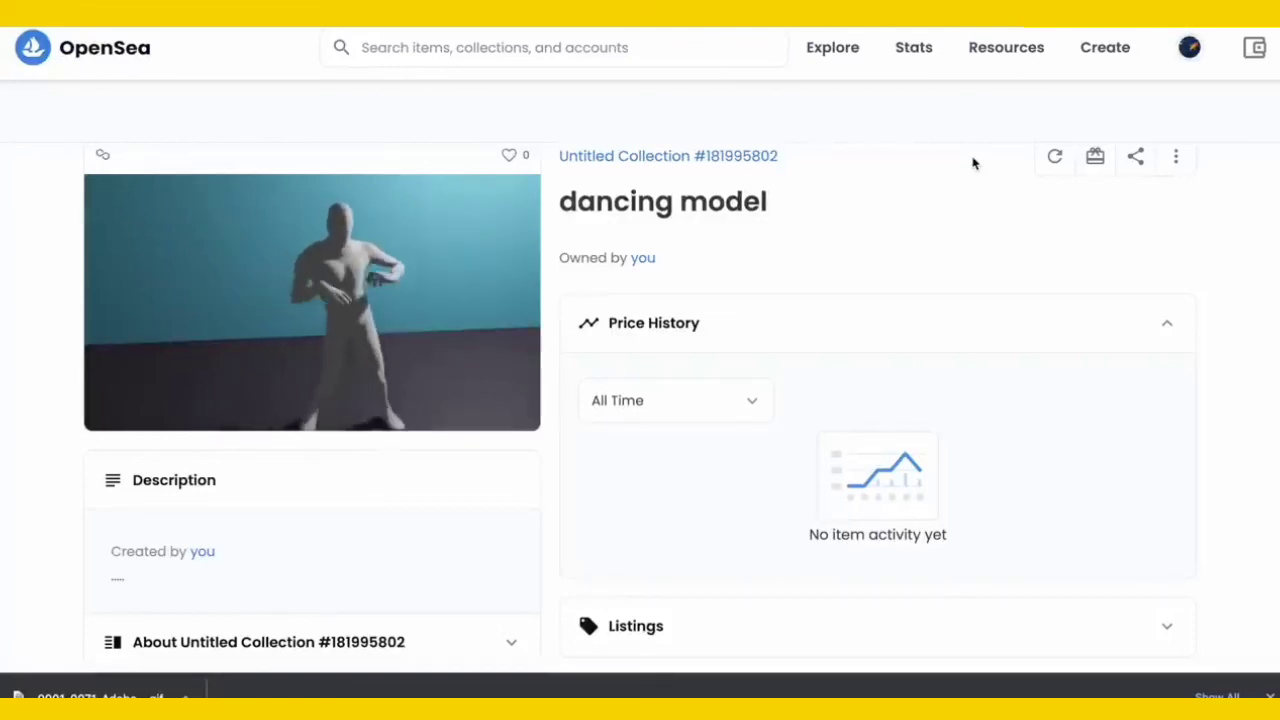
scroll(973, 163, "down", 2)
scroll(989, 244, "up", 2)
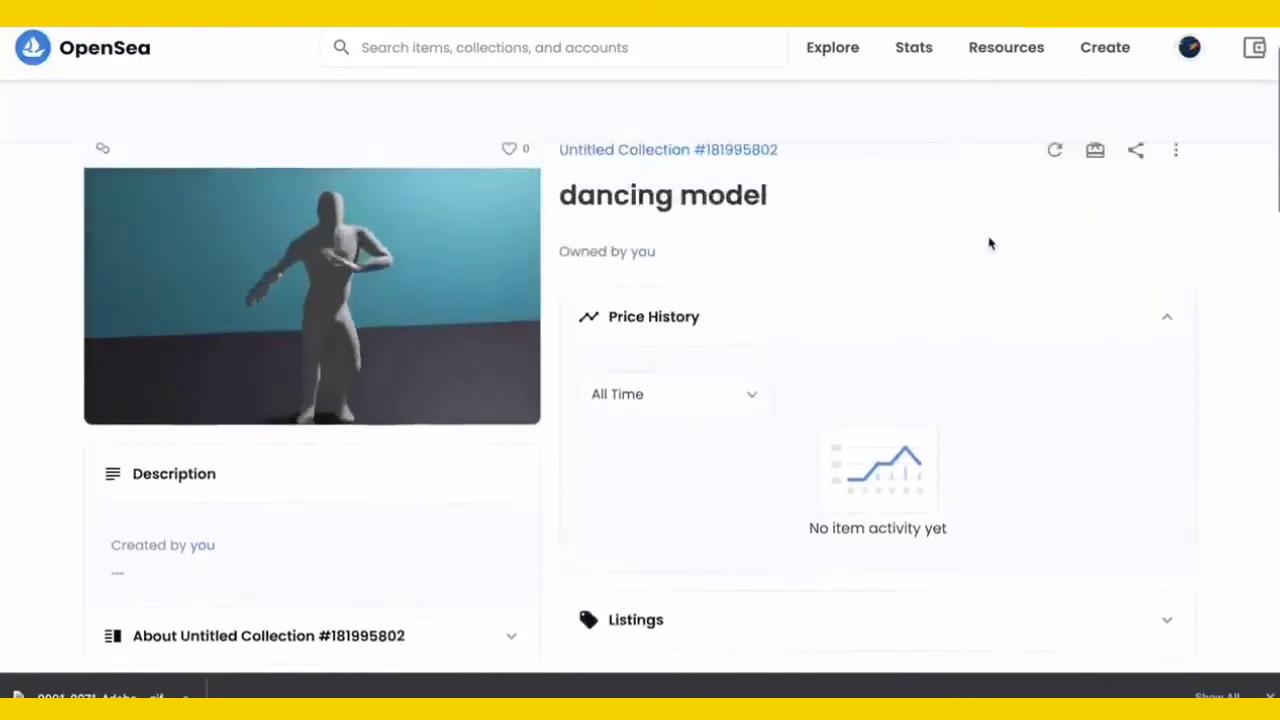
scroll(989, 244, "up", 1)
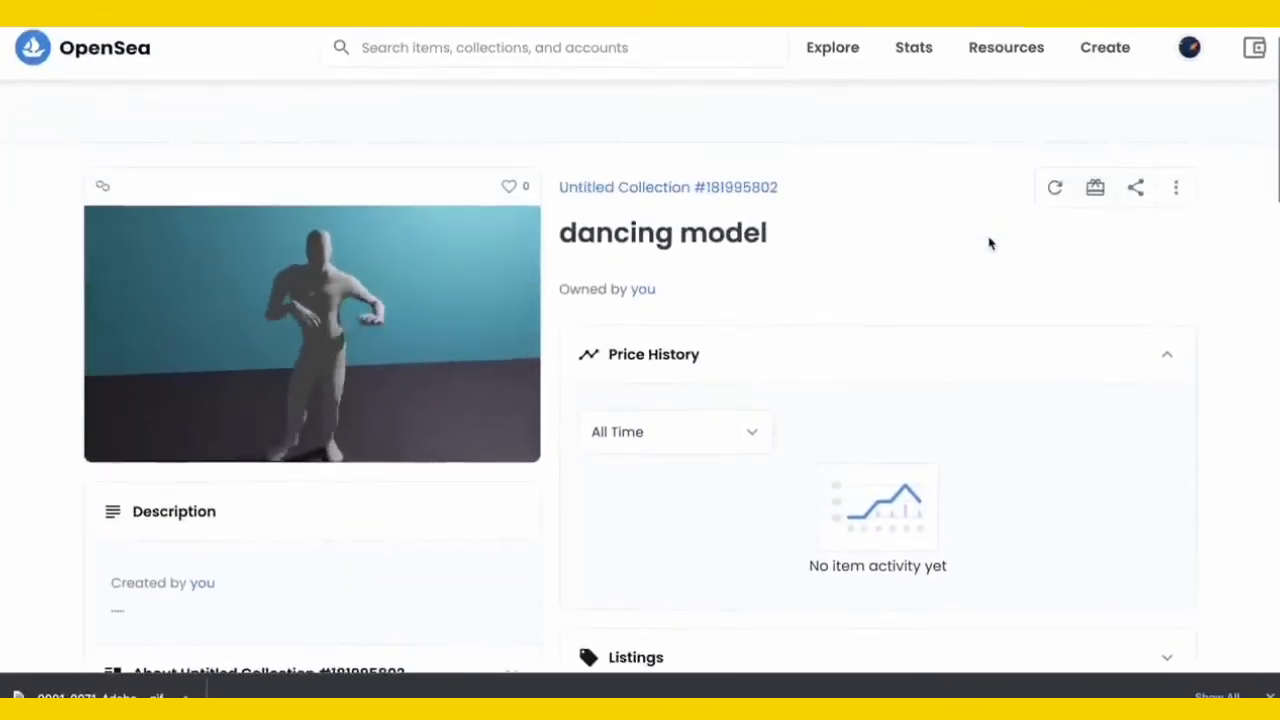